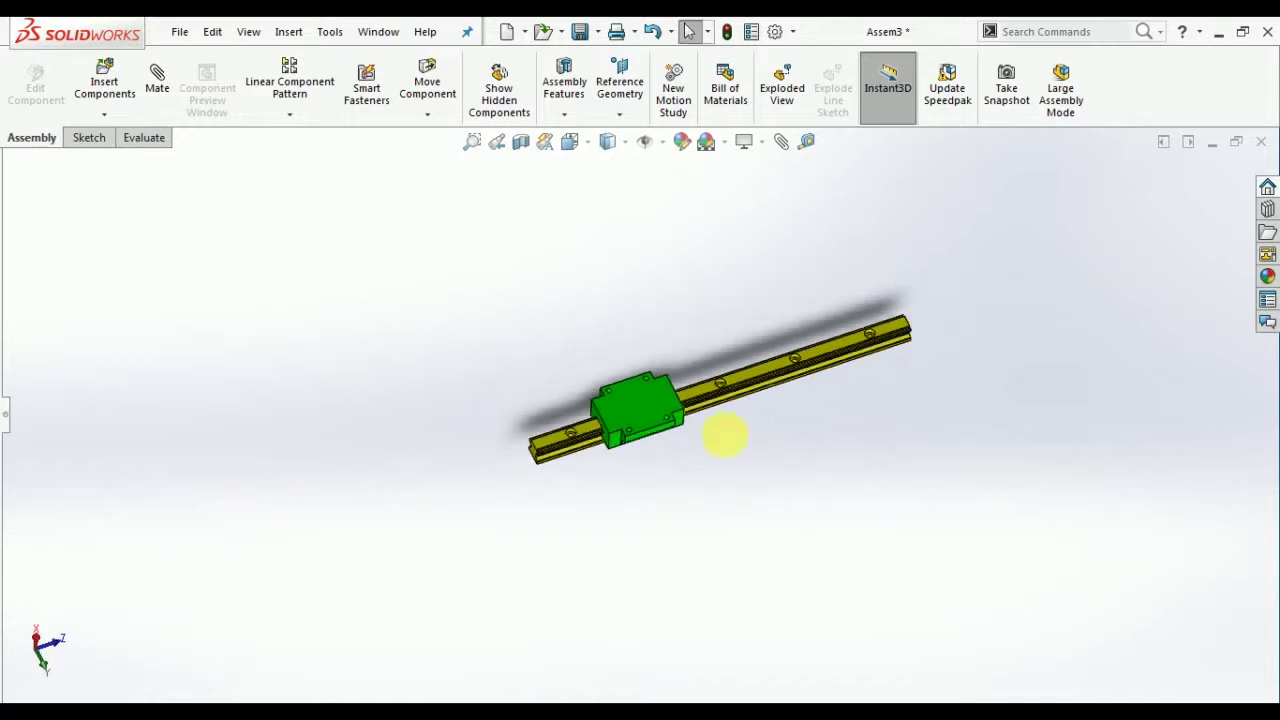
# Step: Switch from the rail assembly to the empty part and change its background scene to plain white
pyautogui.scroll(-3, 716, 428)
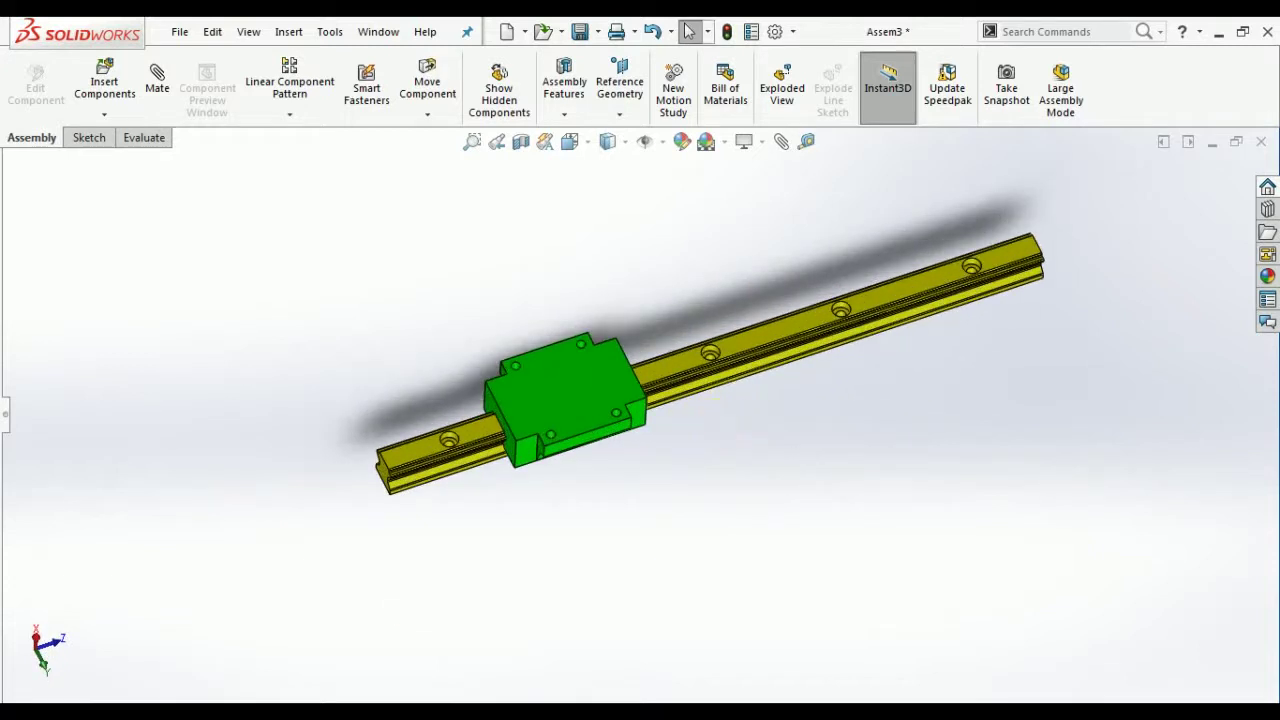
pyautogui.moveTo(428, 712)
pyautogui.click(521, 431)
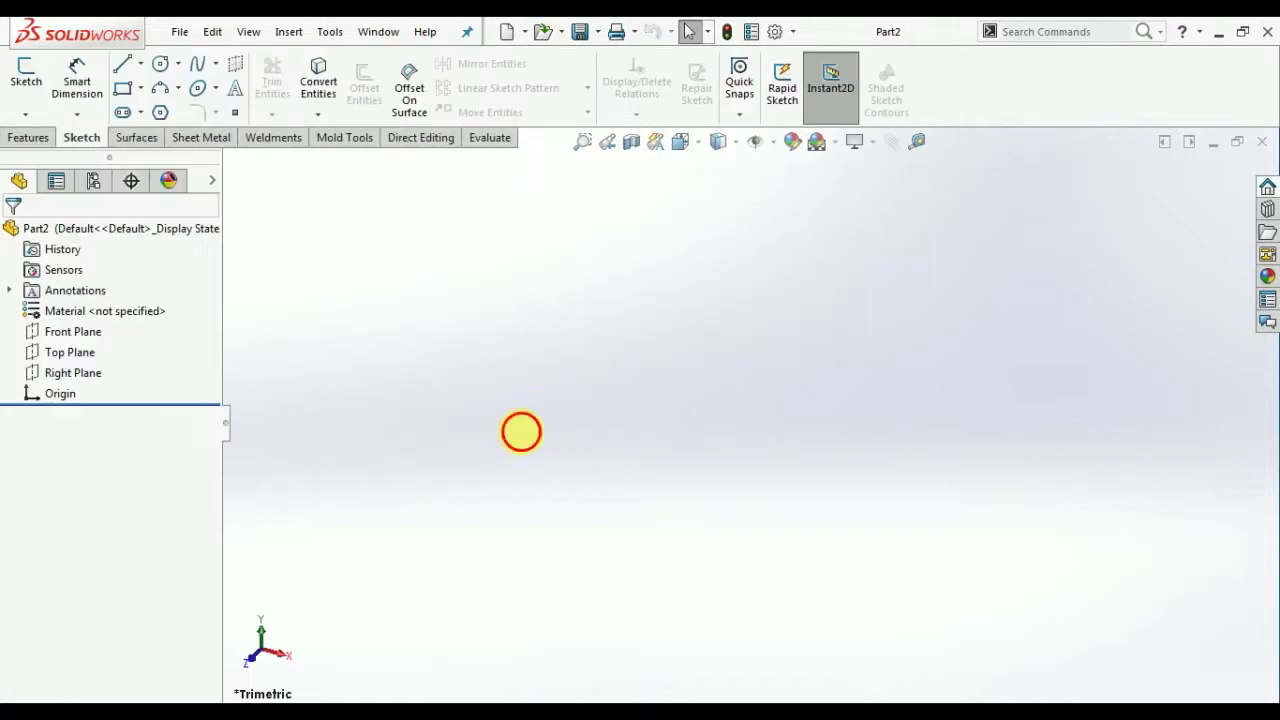
pyautogui.click(836, 143)
pyautogui.click(856, 189)
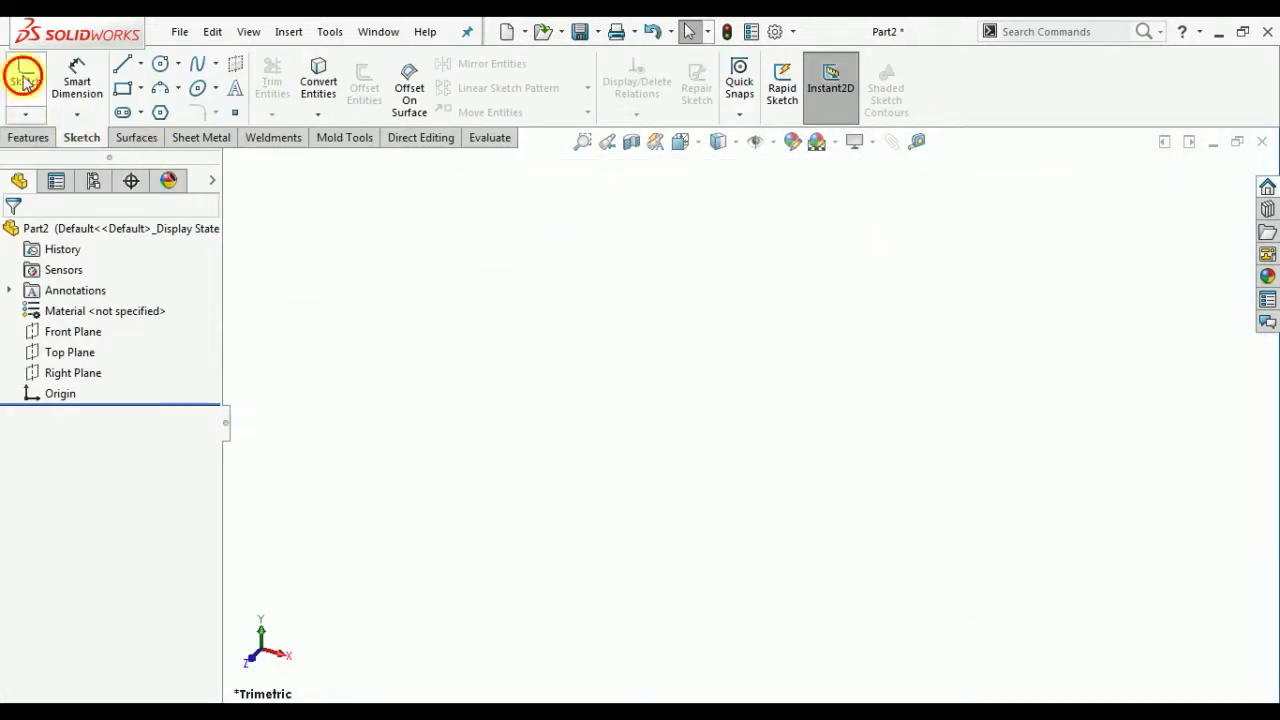
# Step: Start a sketch on the Front Plane and draw a vertical centerline passing through the origin
pyautogui.click(25, 80)
pyautogui.click(551, 263)
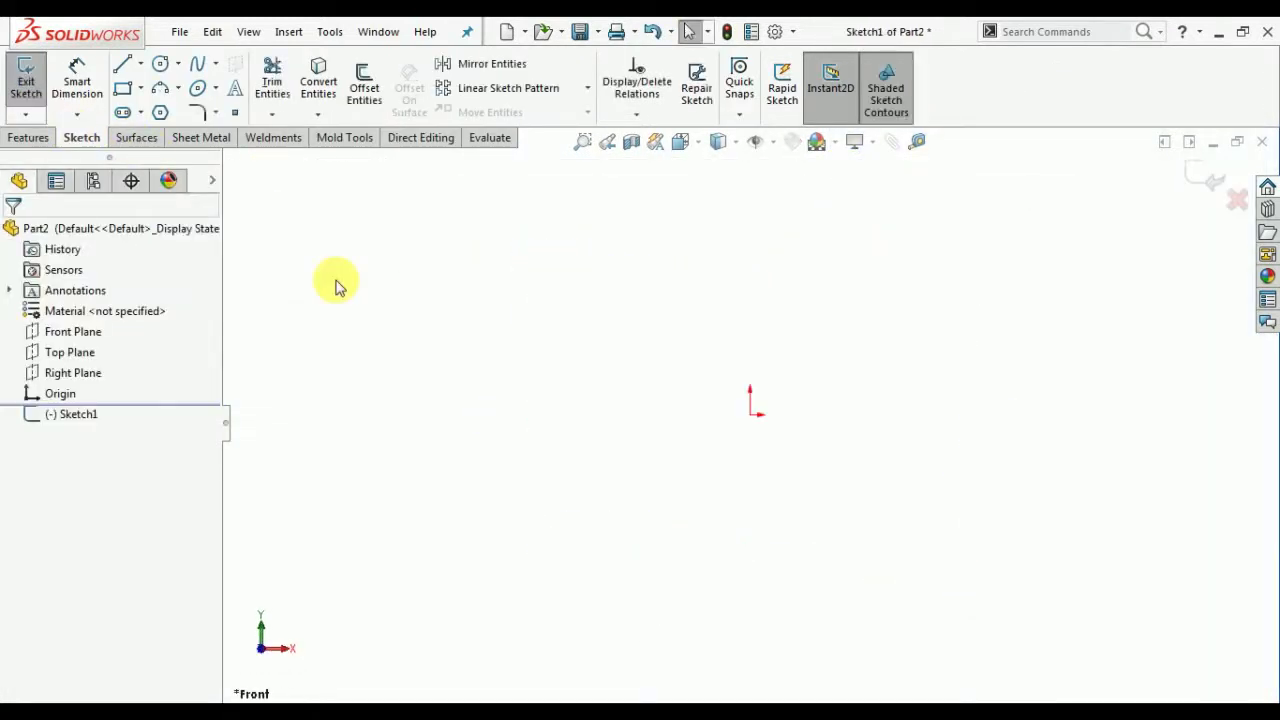
pyautogui.click(140, 63)
pyautogui.click(150, 108)
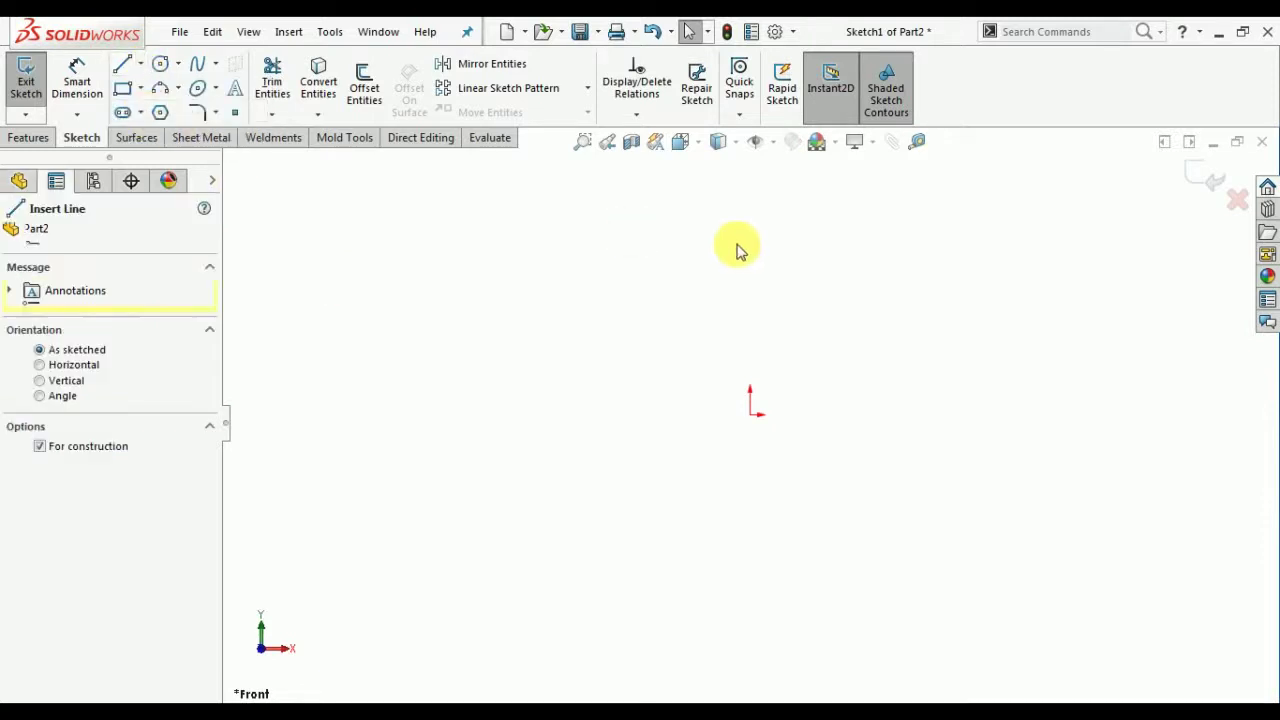
pyautogui.click(750, 188)
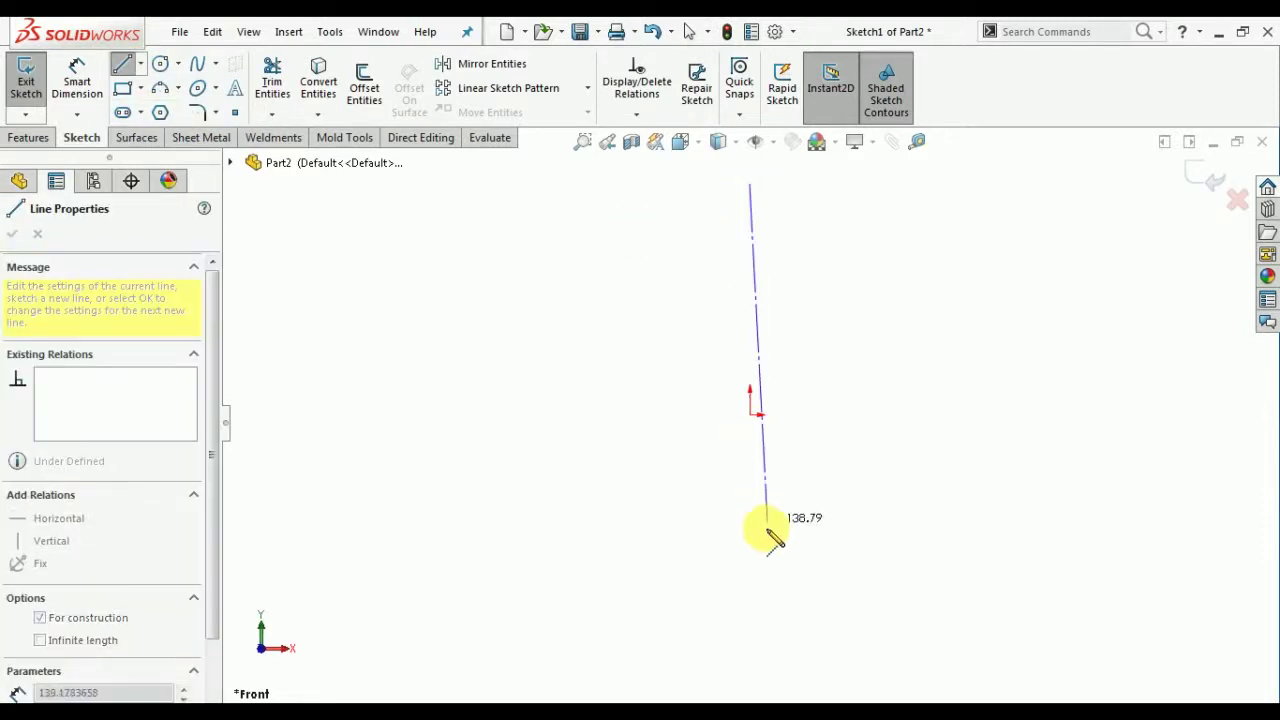
pyautogui.click(750, 617)
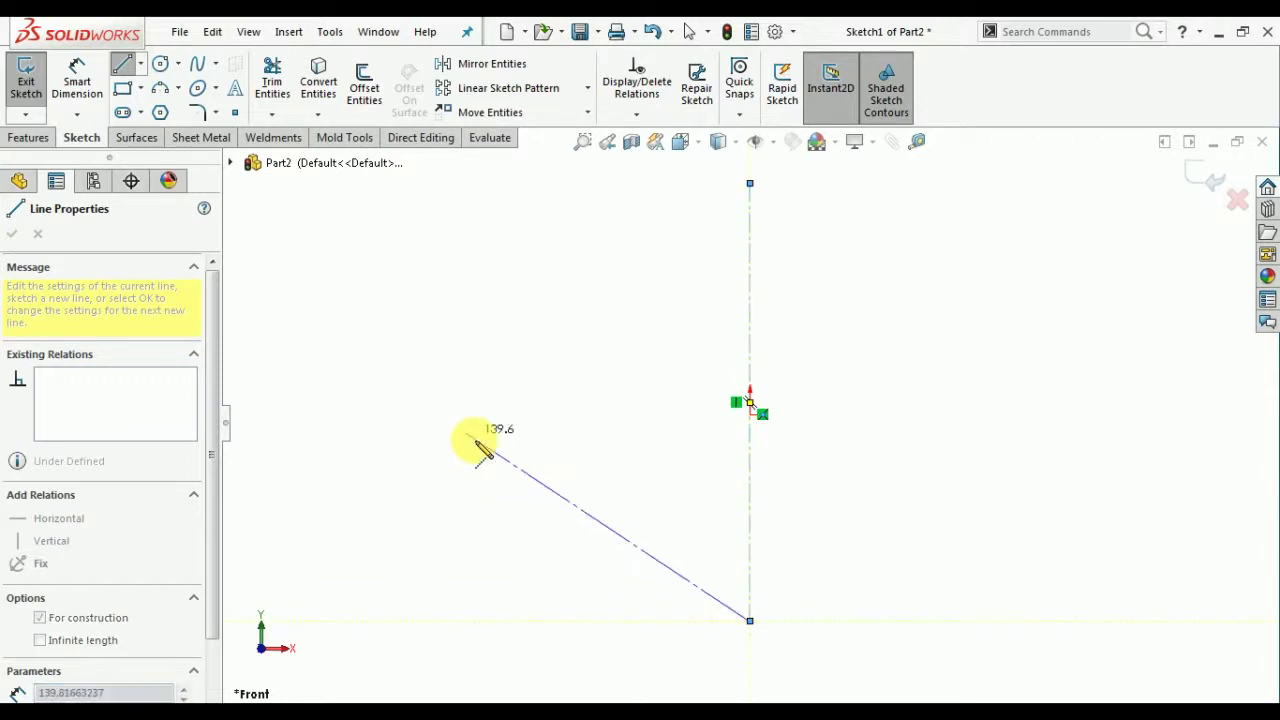
pyautogui.rightClick(560, 500)
pyautogui.click(609, 541)
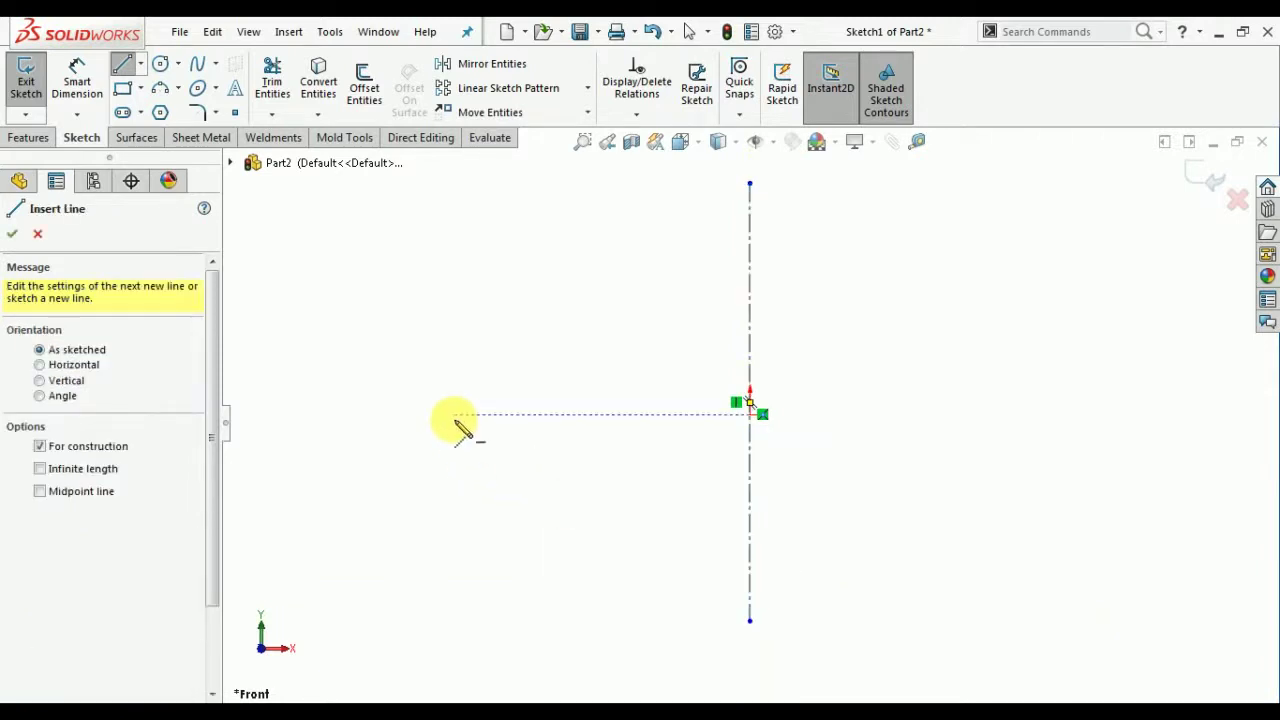
# Step: Sketch a centerline about 286 mm long across the vertical one near the origin and make it horizontal
pyautogui.click(456, 413)
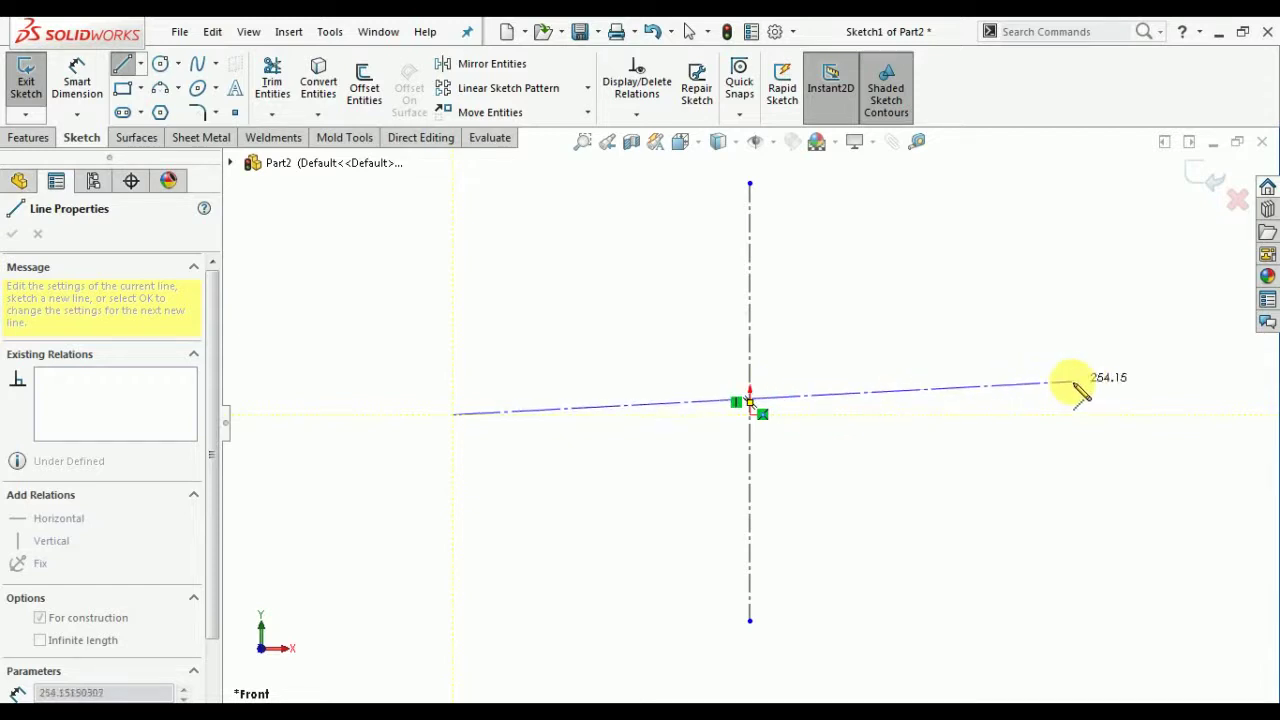
pyautogui.press('Escape')
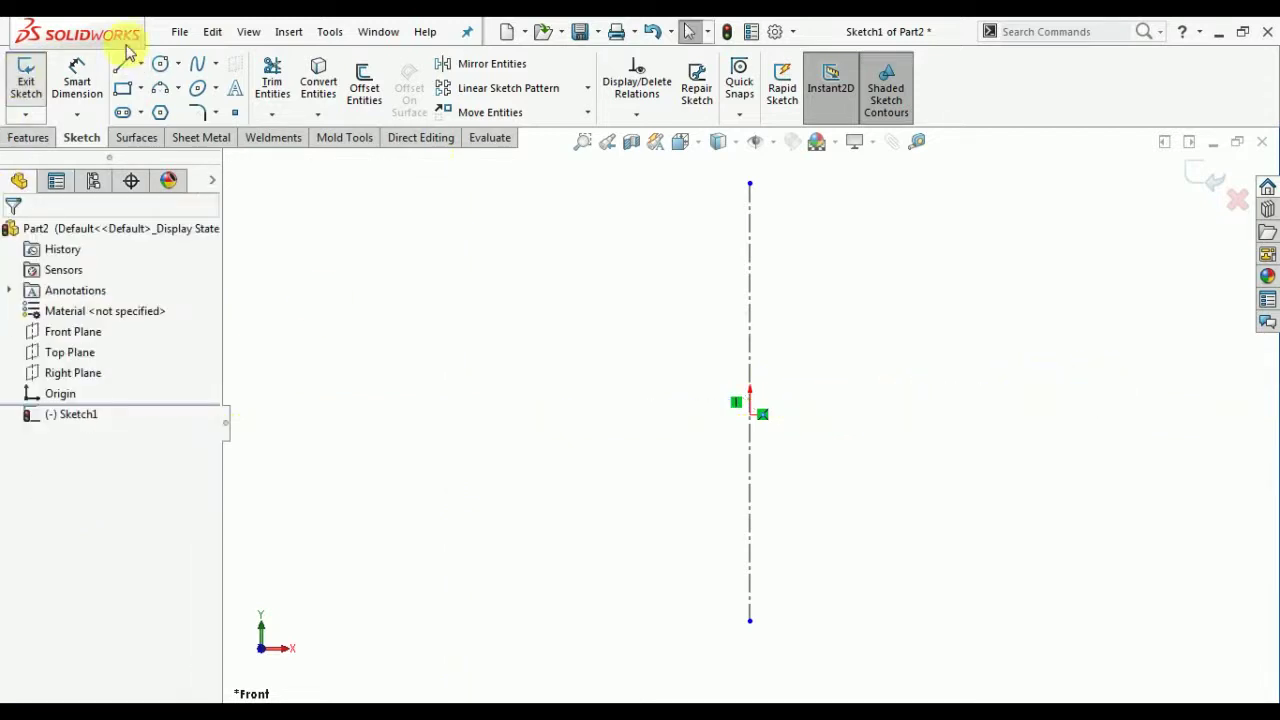
pyautogui.click(141, 63)
pyautogui.click(150, 112)
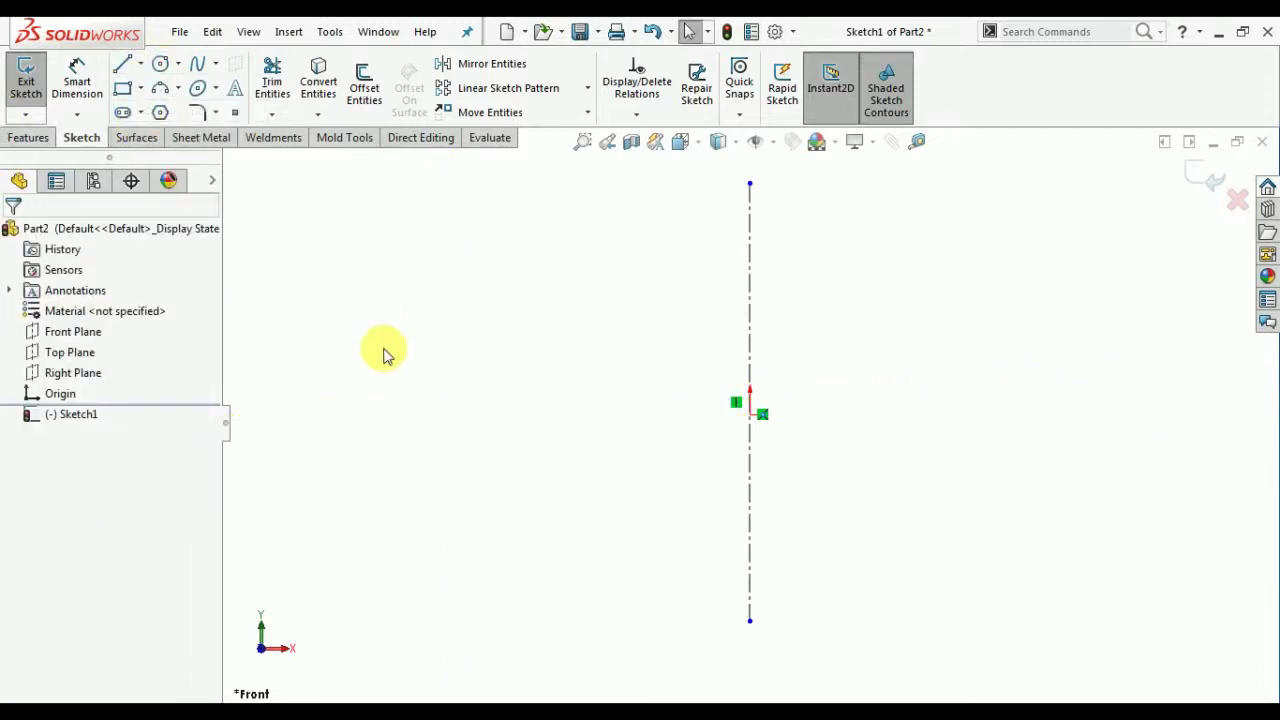
pyautogui.click(403, 414)
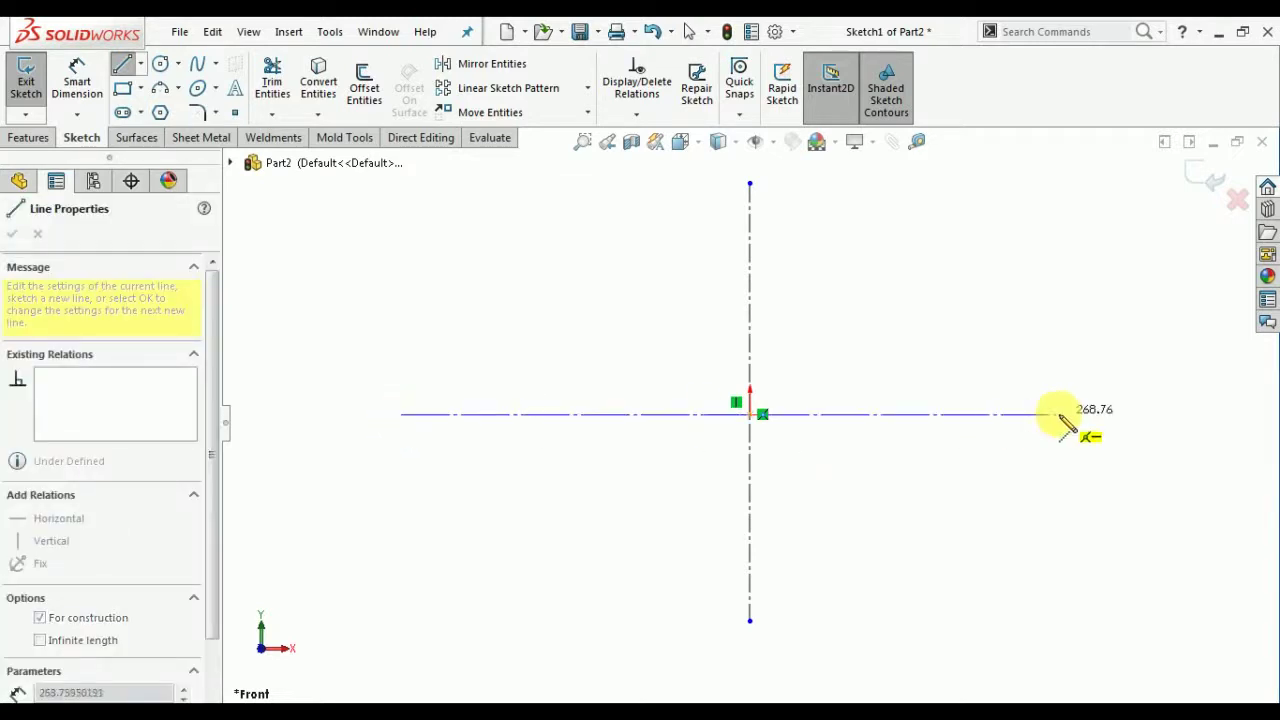
pyautogui.click(1100, 410)
pyautogui.press('Escape')
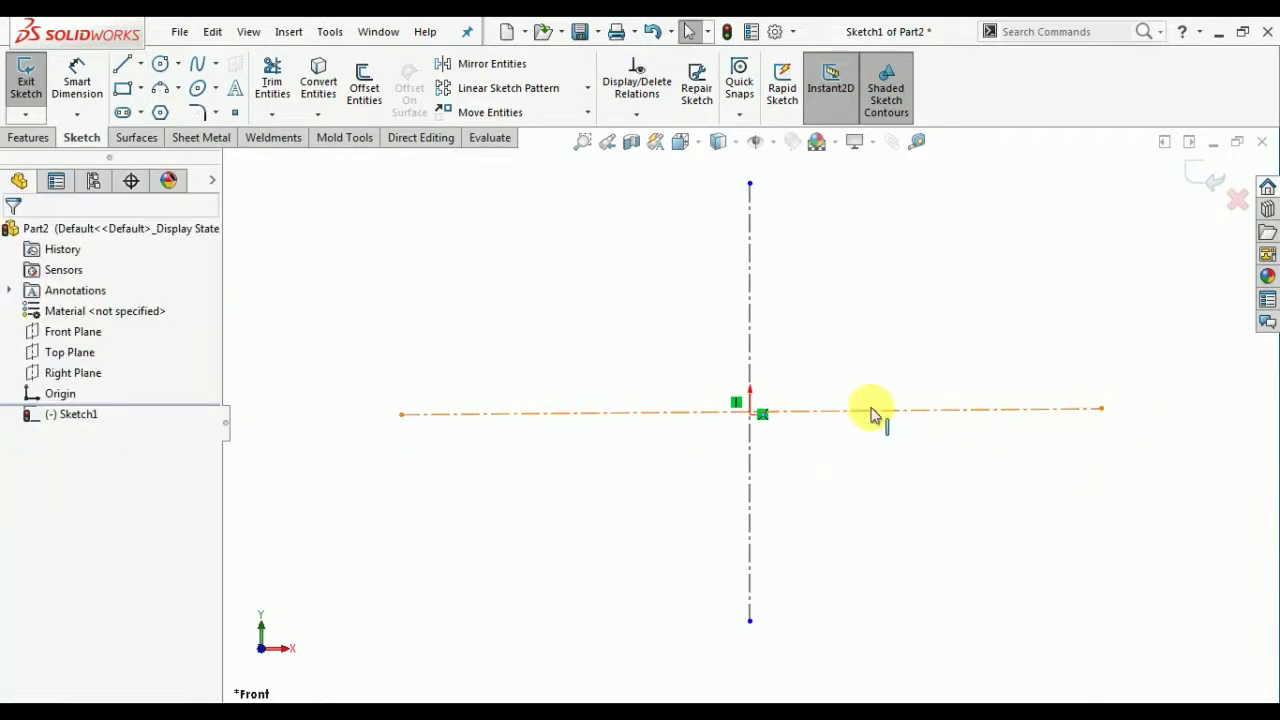
pyautogui.click(870, 415)
pyautogui.click(925, 326)
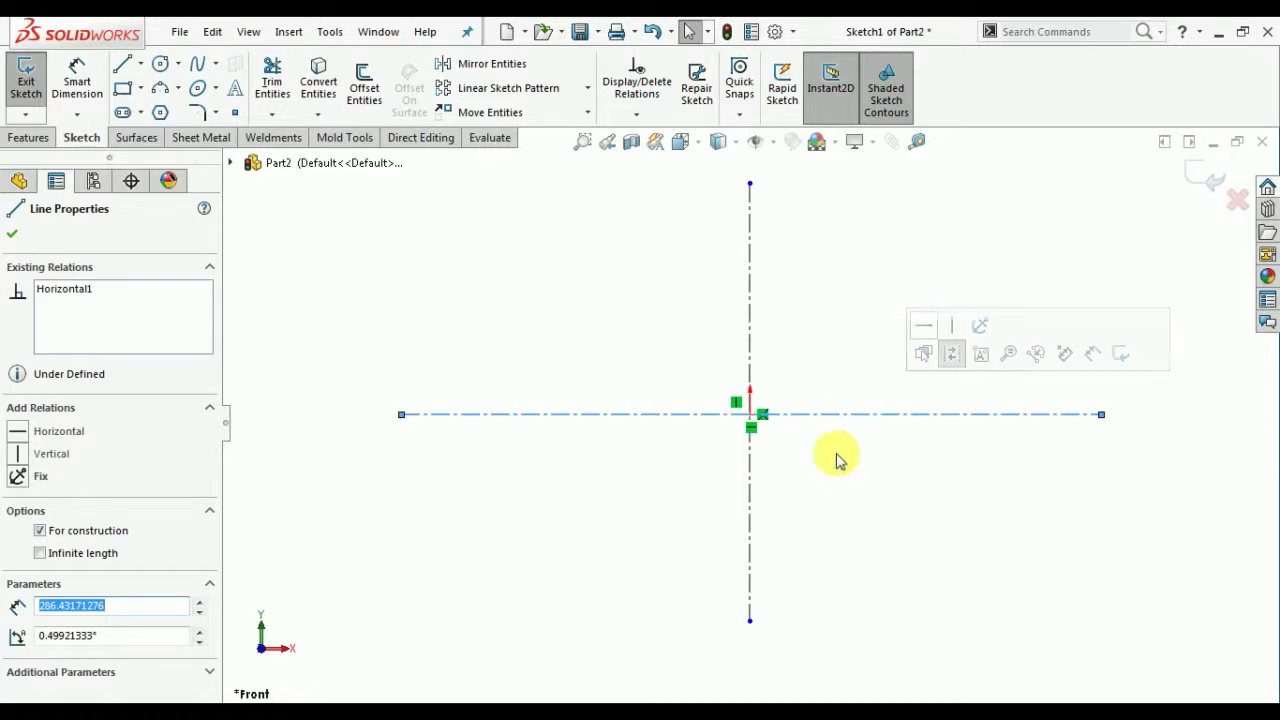
# Step: Add midpoint relations between the origin and both the horizontal and vertical centerlines
pyautogui.click(790, 445)
pyautogui.click(758, 414)
pyautogui.keyDown('ctrl'); pyautogui.click(751, 414); pyautogui.keyUp('ctrl')
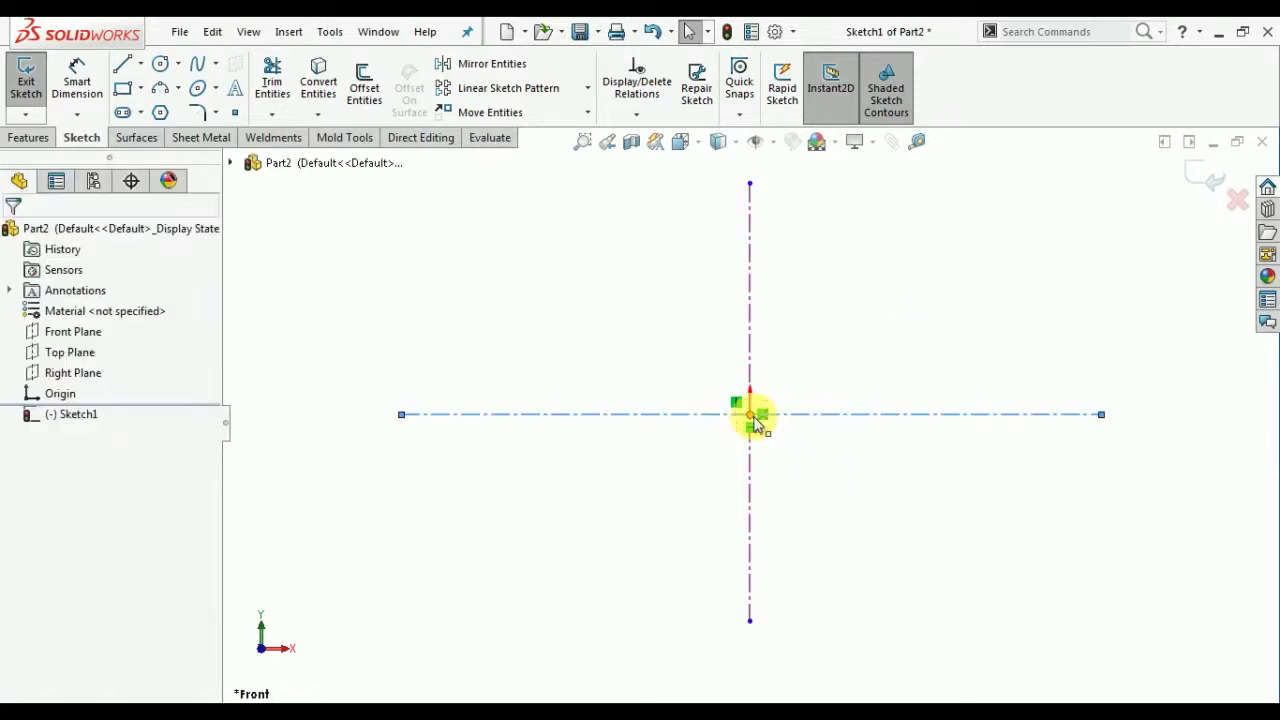
pyautogui.click(812, 342)
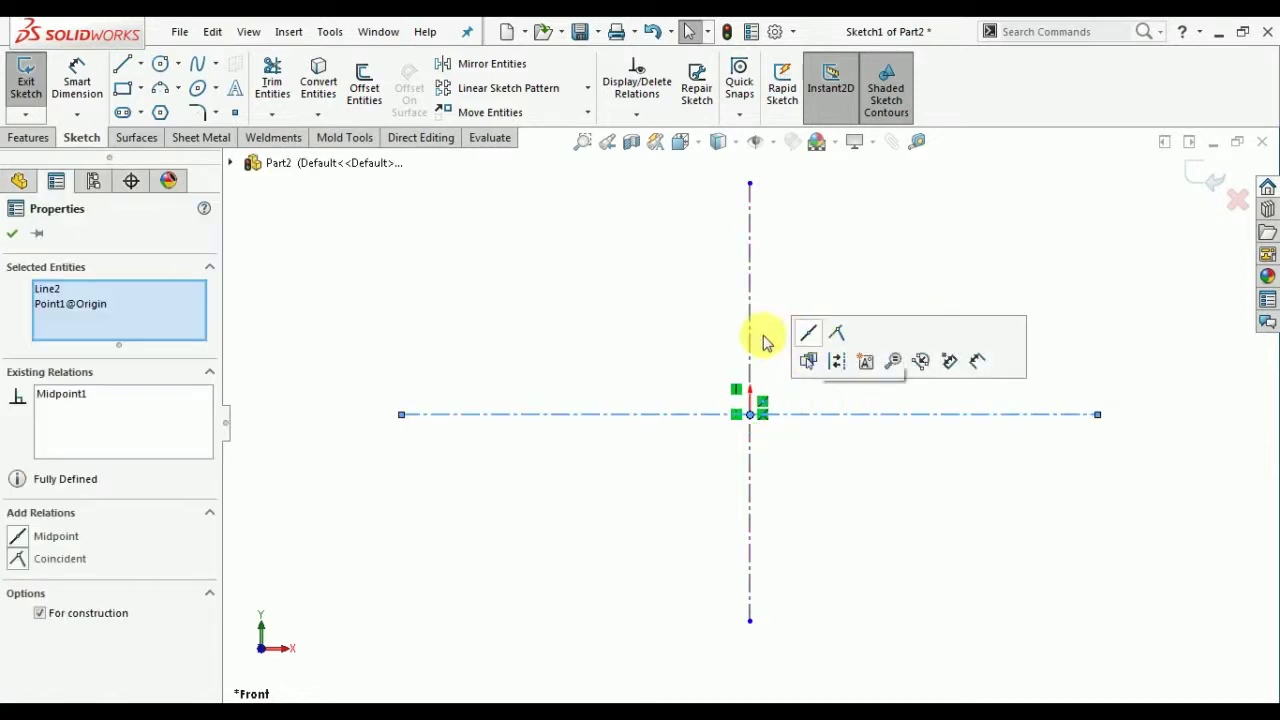
pyautogui.click(12, 233)
pyautogui.click(751, 316)
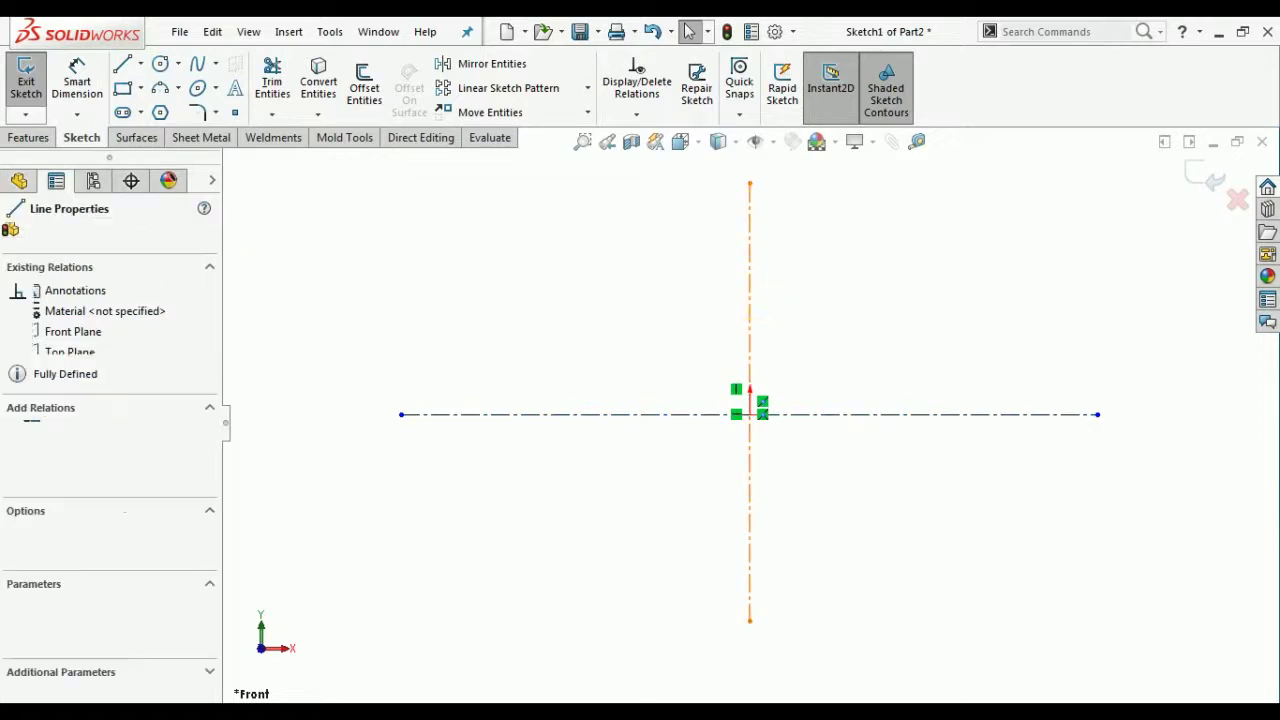
pyautogui.keyDown('ctrl'); pyautogui.click(751, 414); pyautogui.keyUp('ctrl')
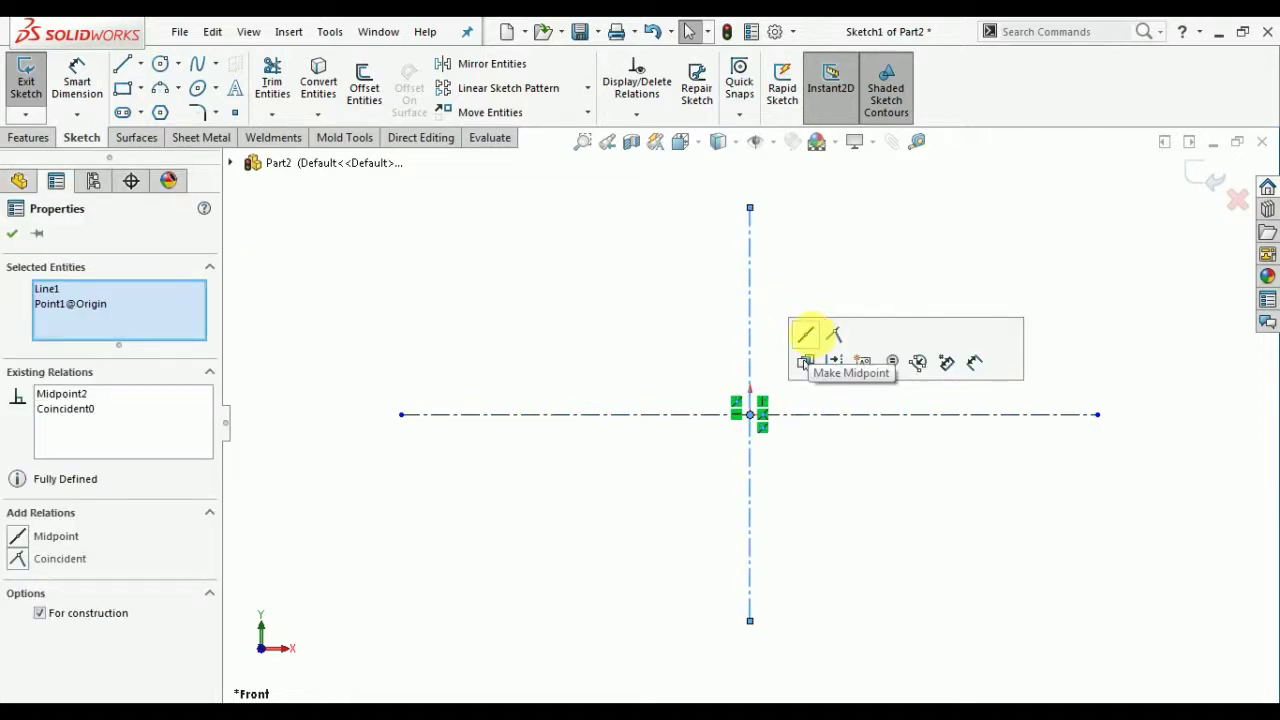
pyautogui.click(12, 236)
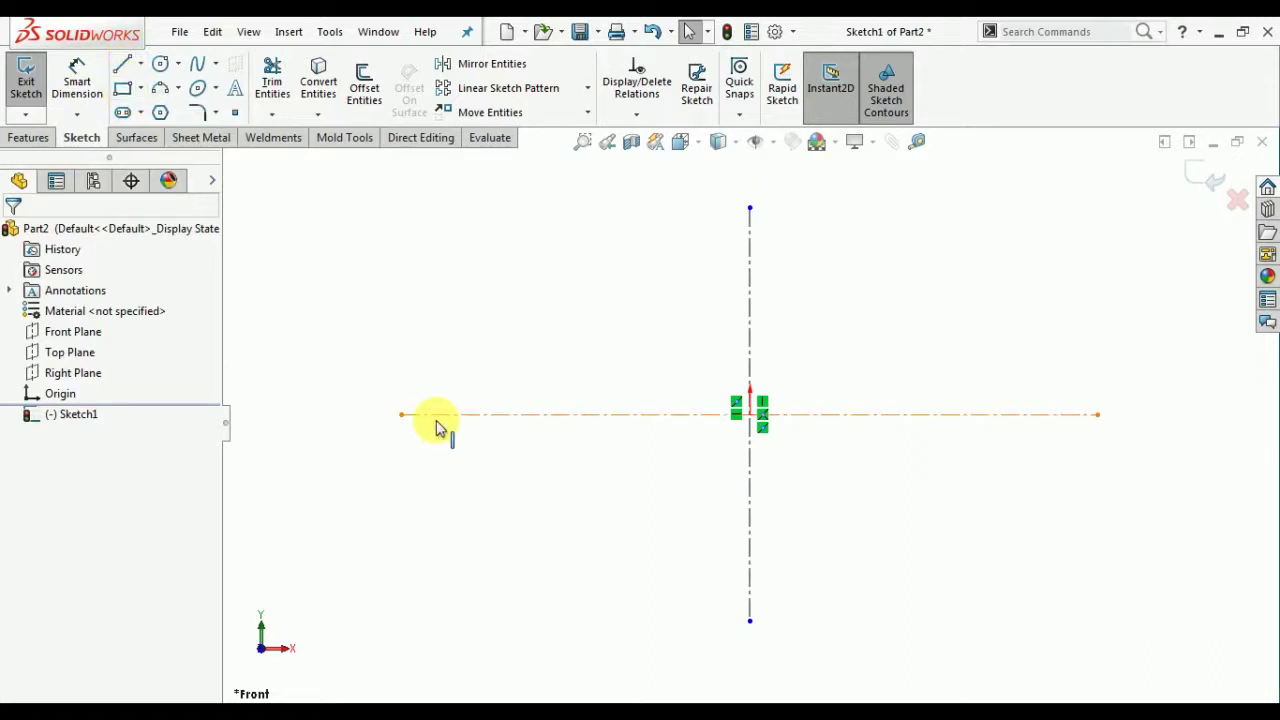
# Step: Sketch the rail profile's bottom edge, about 135 mm long, and its right side with a narrowed waist and a small upper step
pyautogui.click(120, 64)
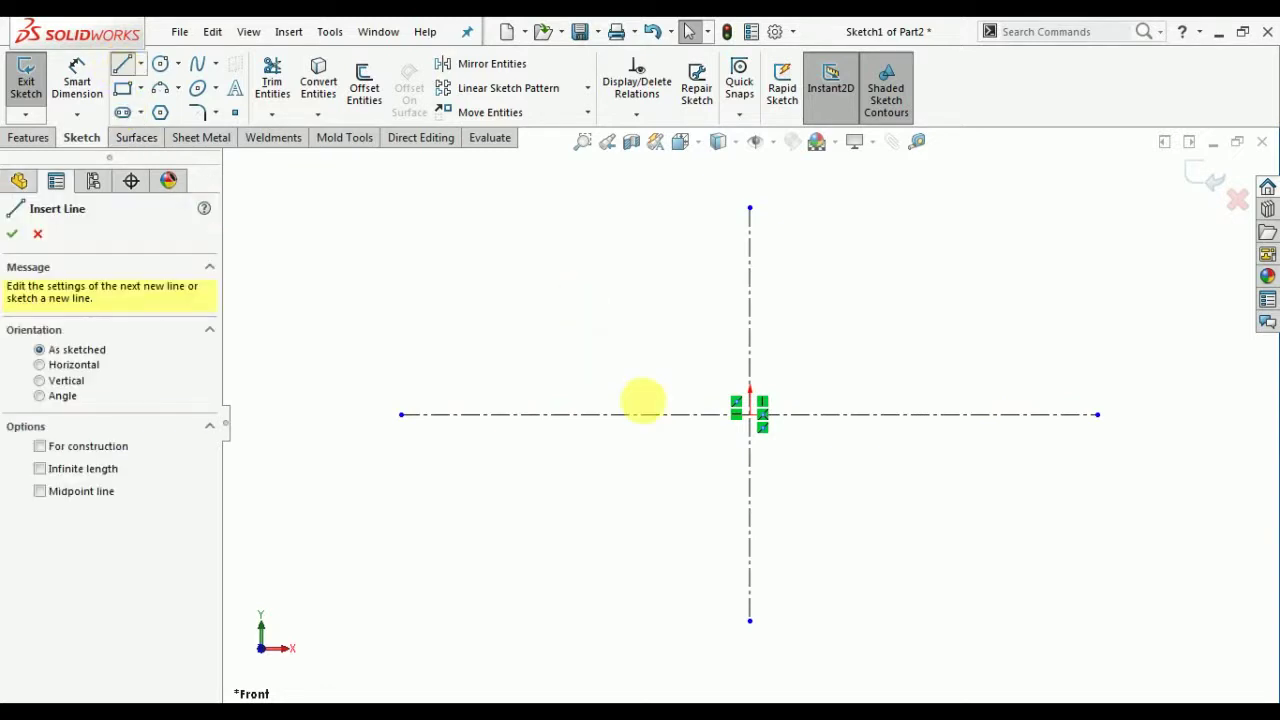
pyautogui.click(580, 558)
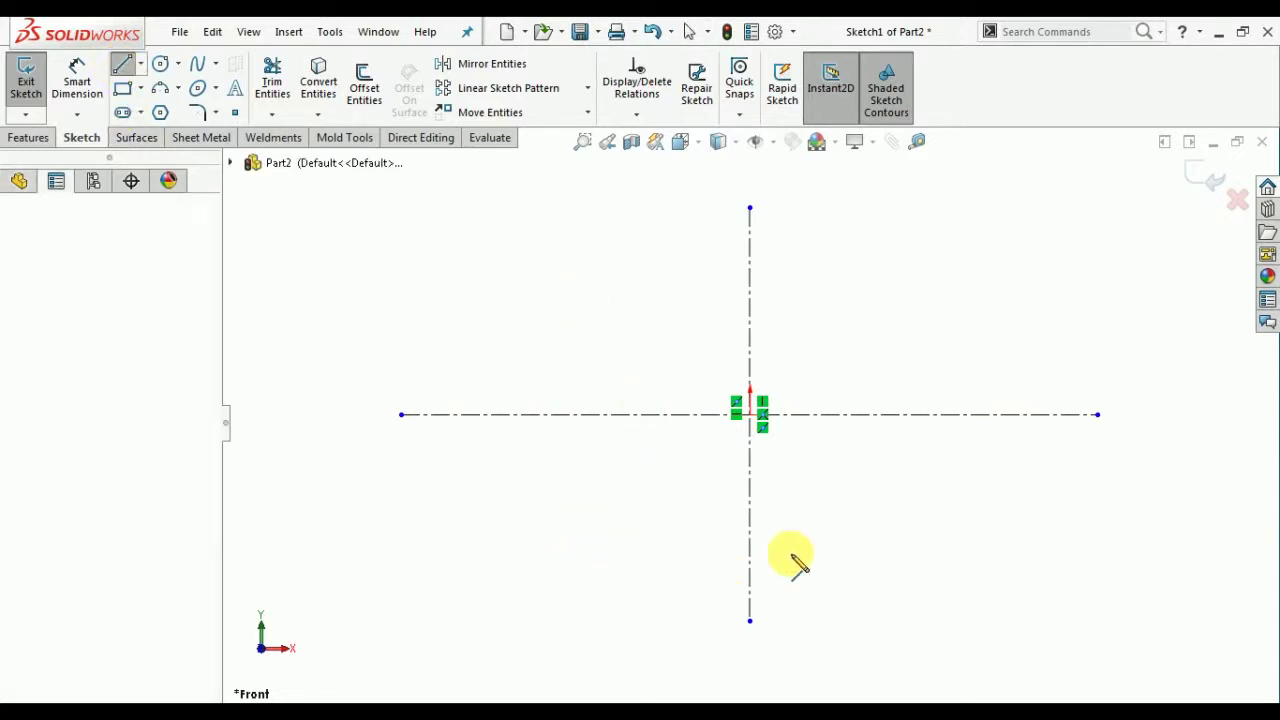
pyautogui.click(910, 558)
pyautogui.click(910, 500)
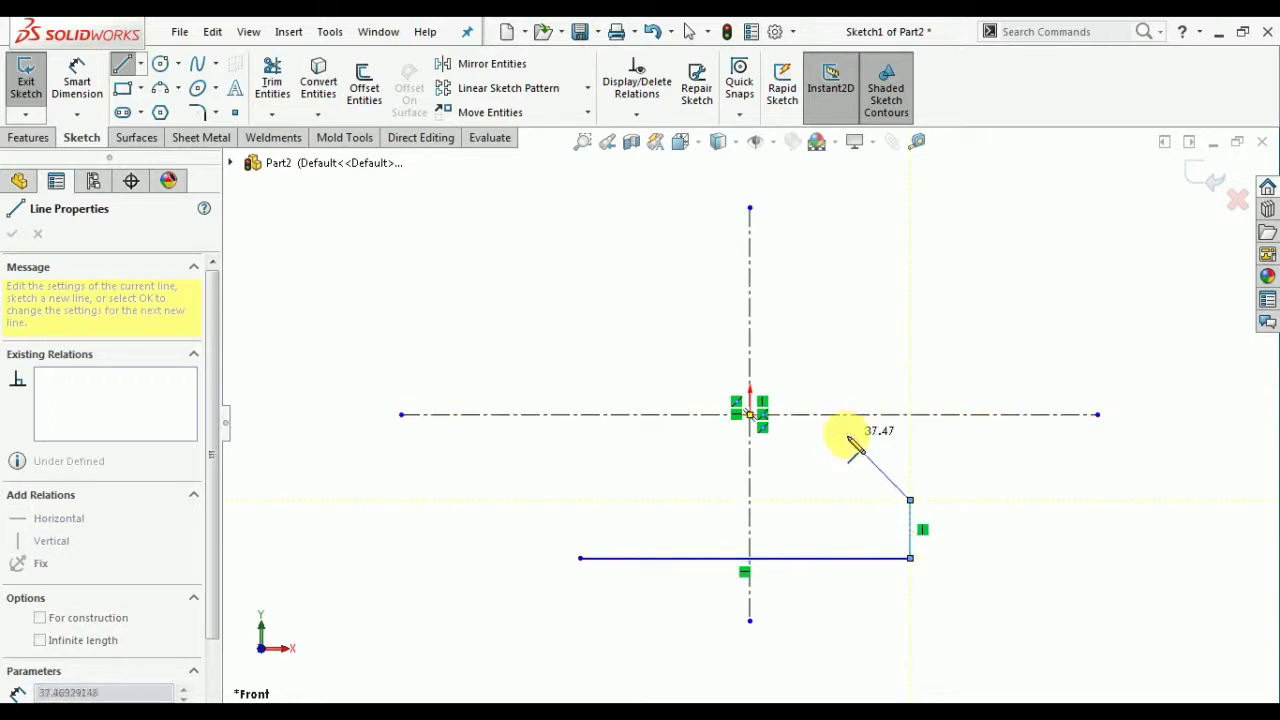
pyautogui.click(846, 434)
pyautogui.click(846, 384)
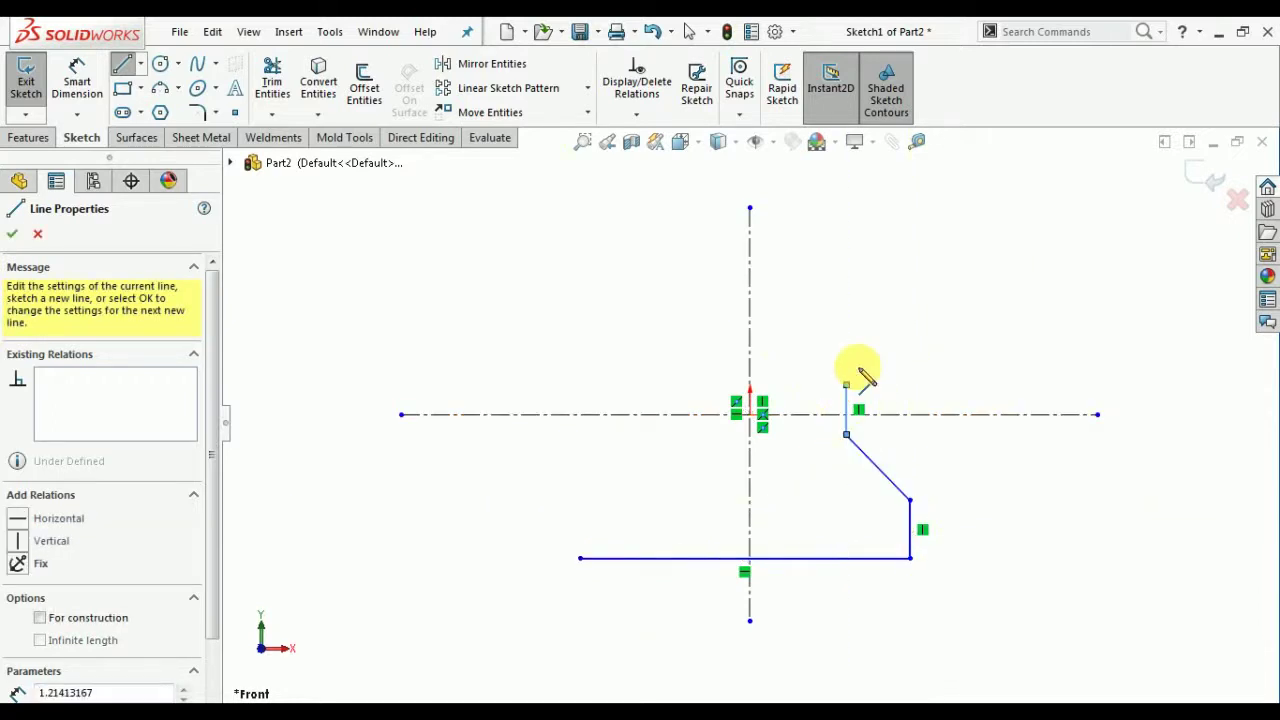
pyautogui.click(888, 322)
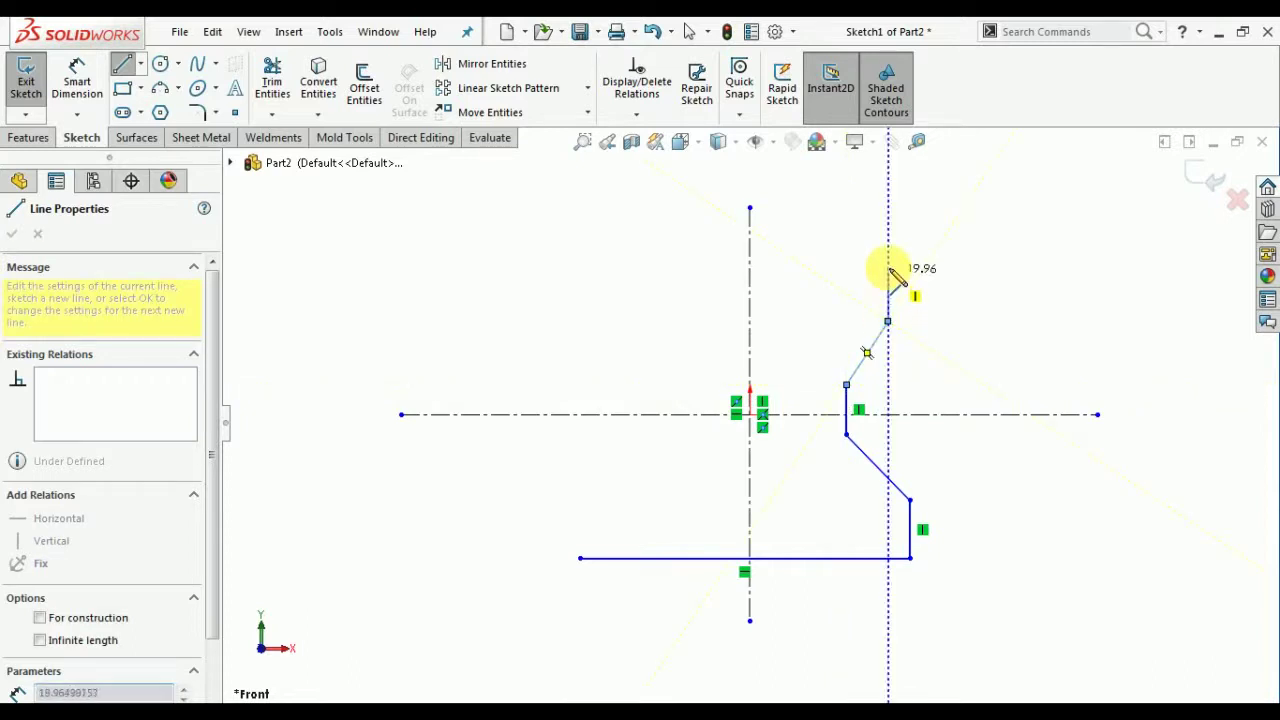
pyautogui.click(887, 264)
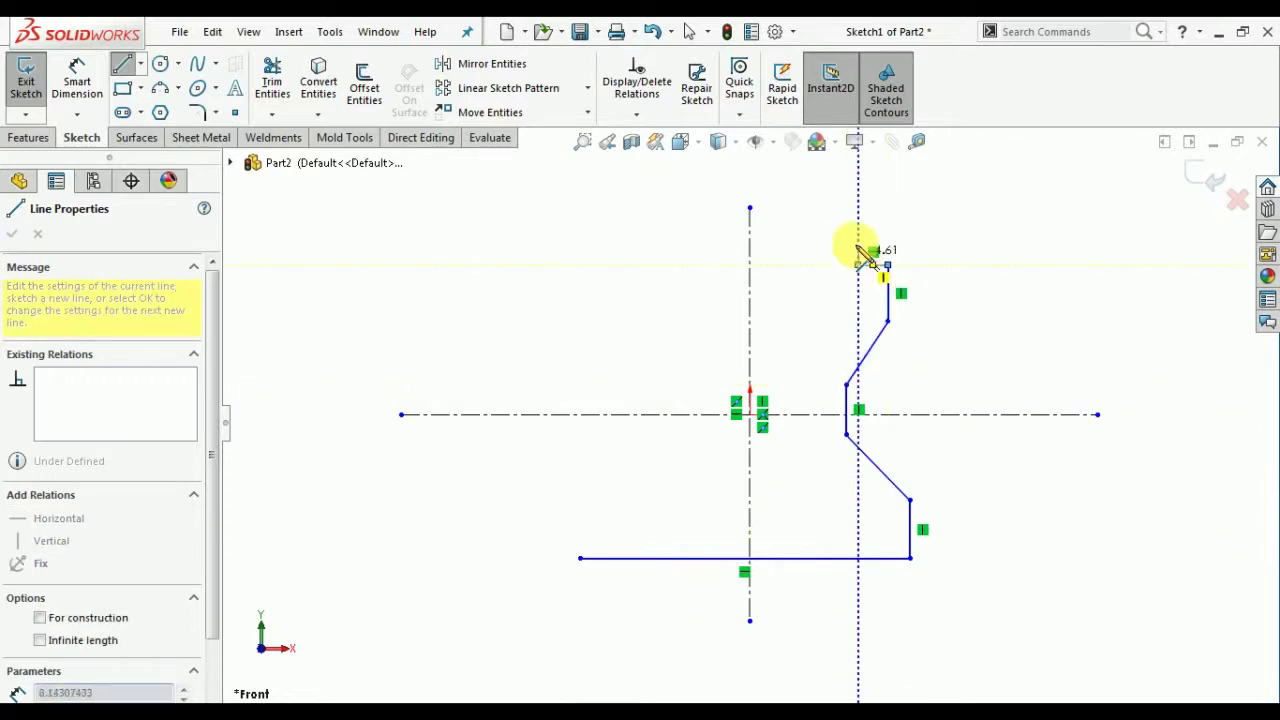
pyautogui.click(858, 228)
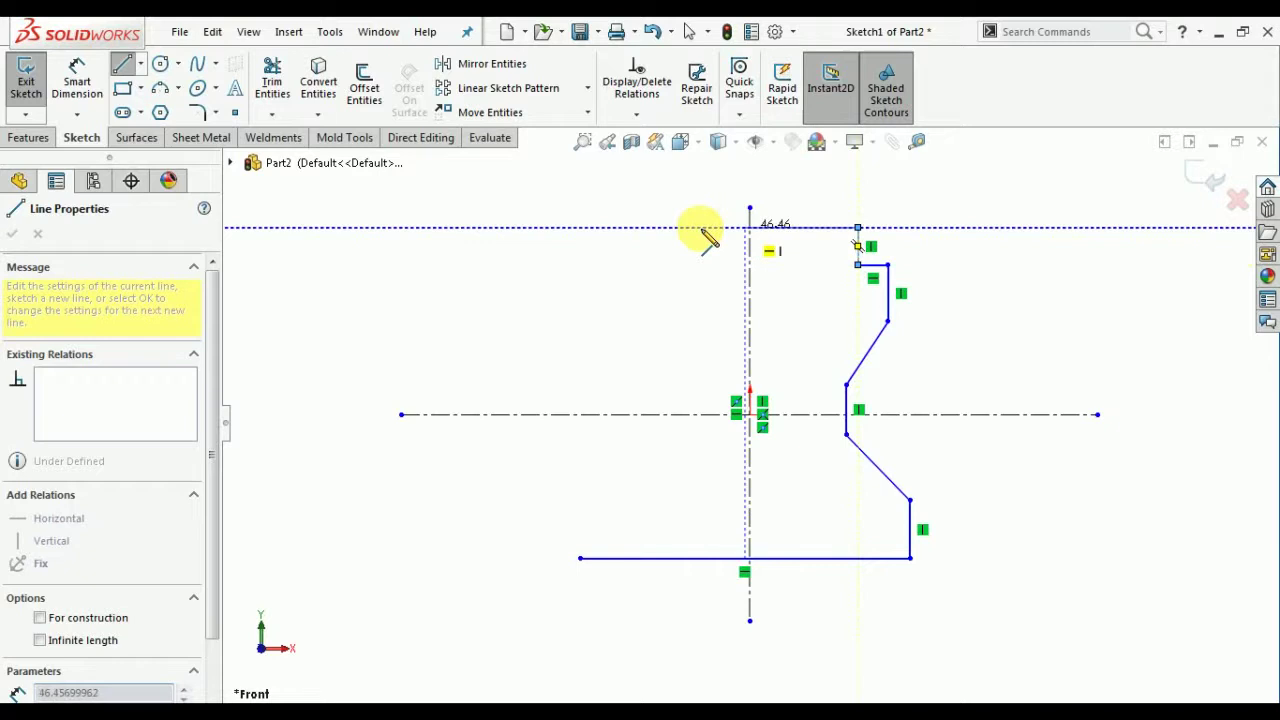
# Step: Sketch the rail profile's top edge and its stepped, waisted left side, closing the outline at the bottom edge's start point
pyautogui.click(629, 228)
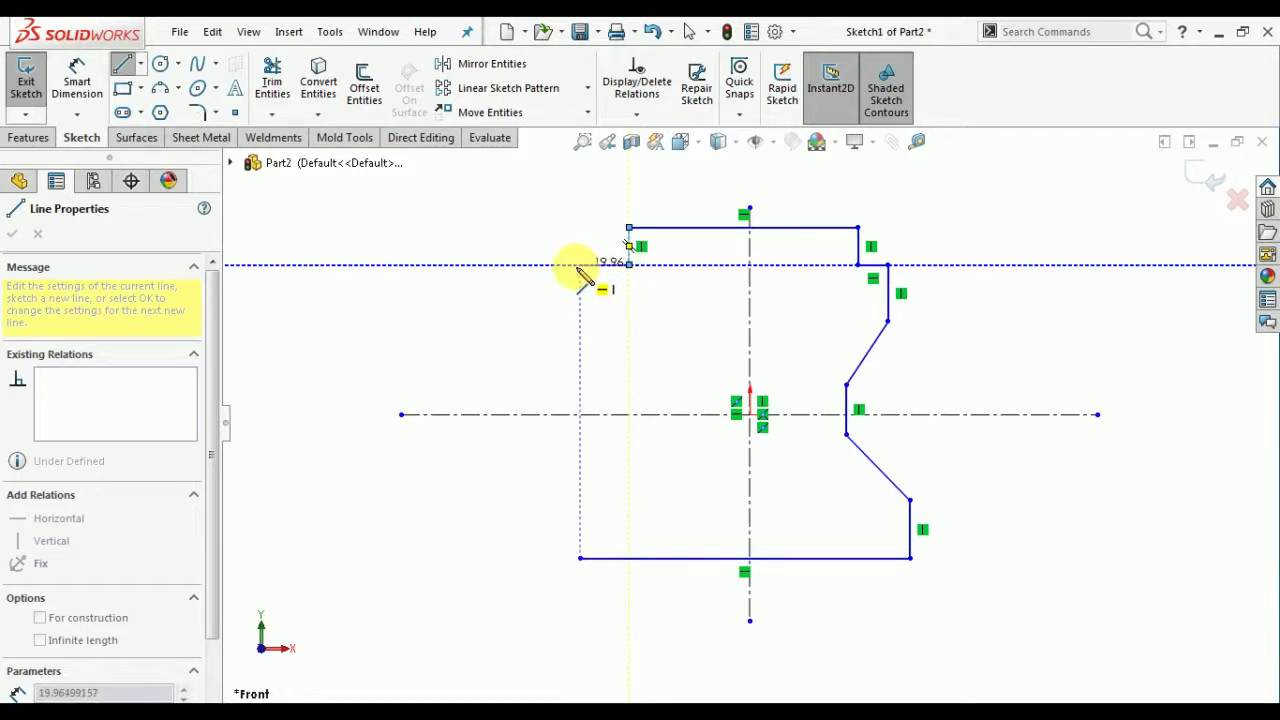
pyautogui.click(580, 265)
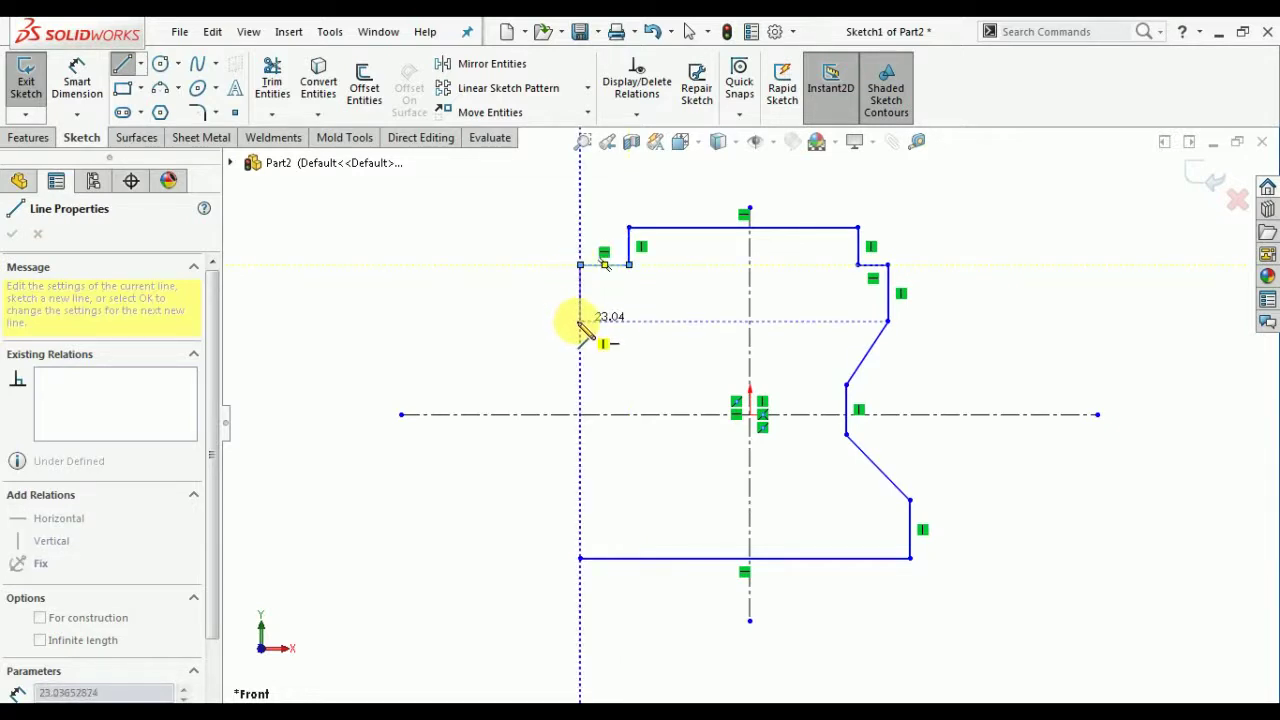
pyautogui.click(580, 321)
pyautogui.click(622, 366)
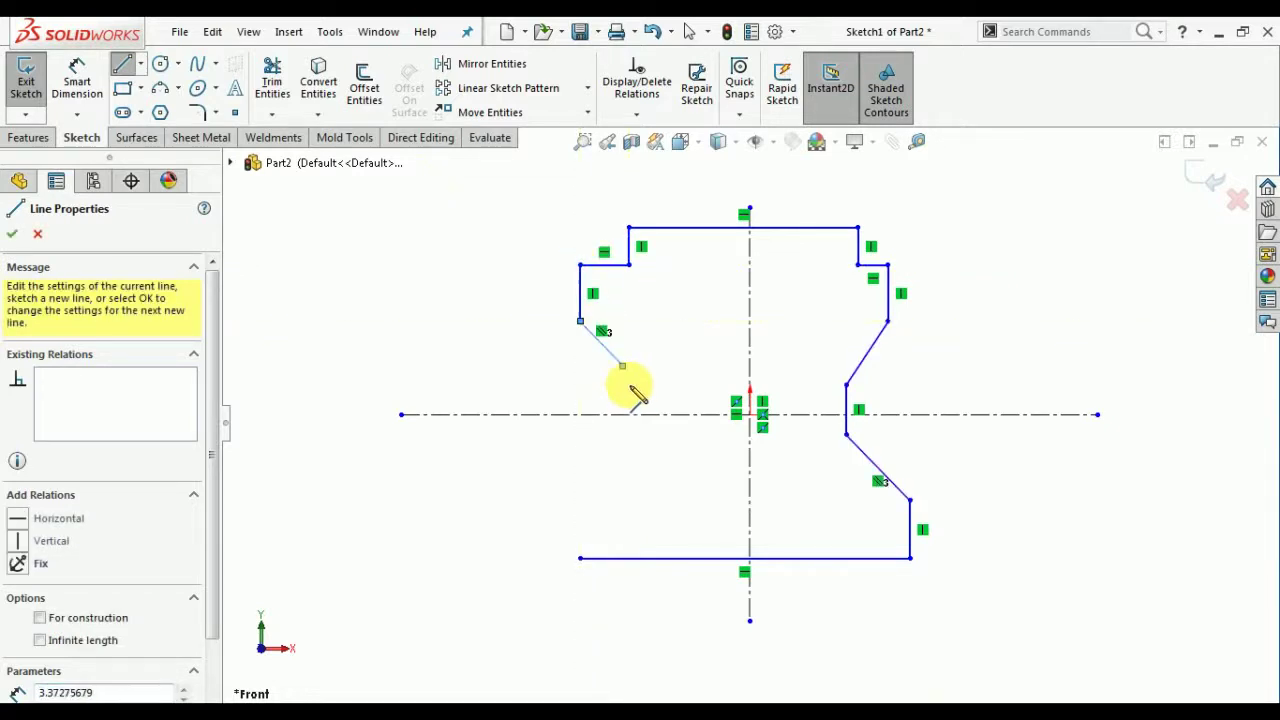
pyautogui.click(623, 458)
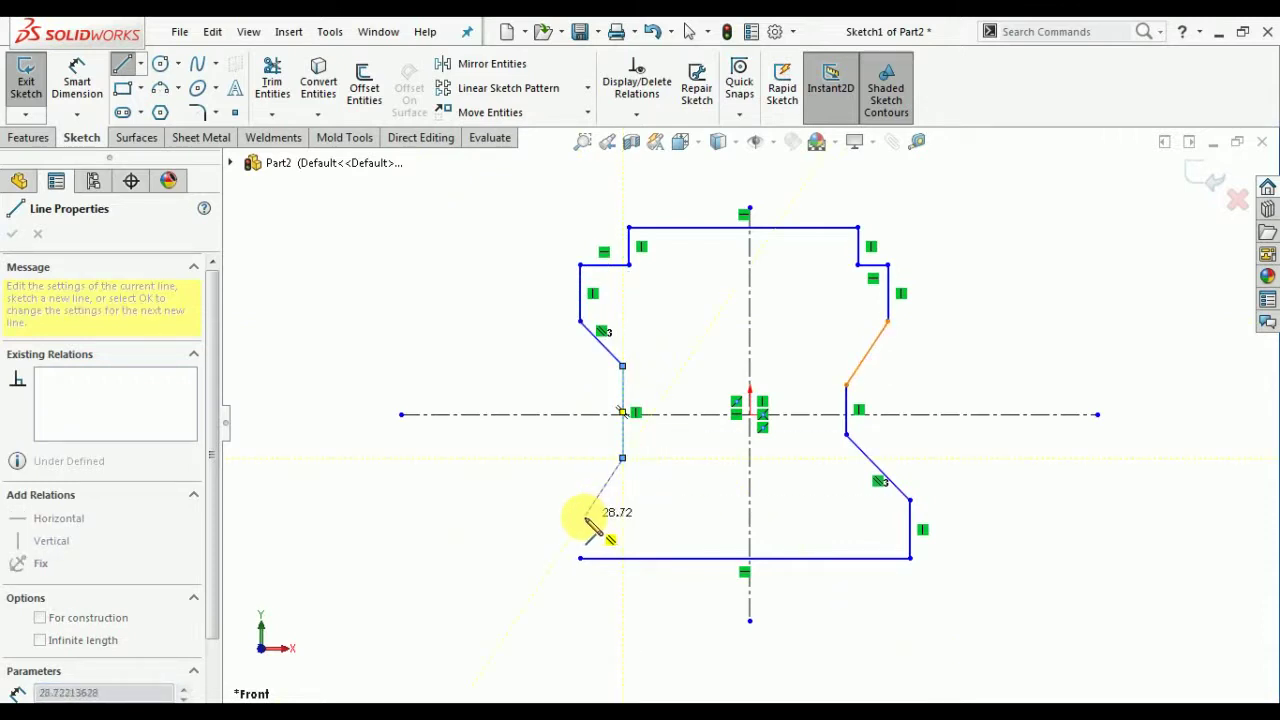
pyautogui.click(580, 510)
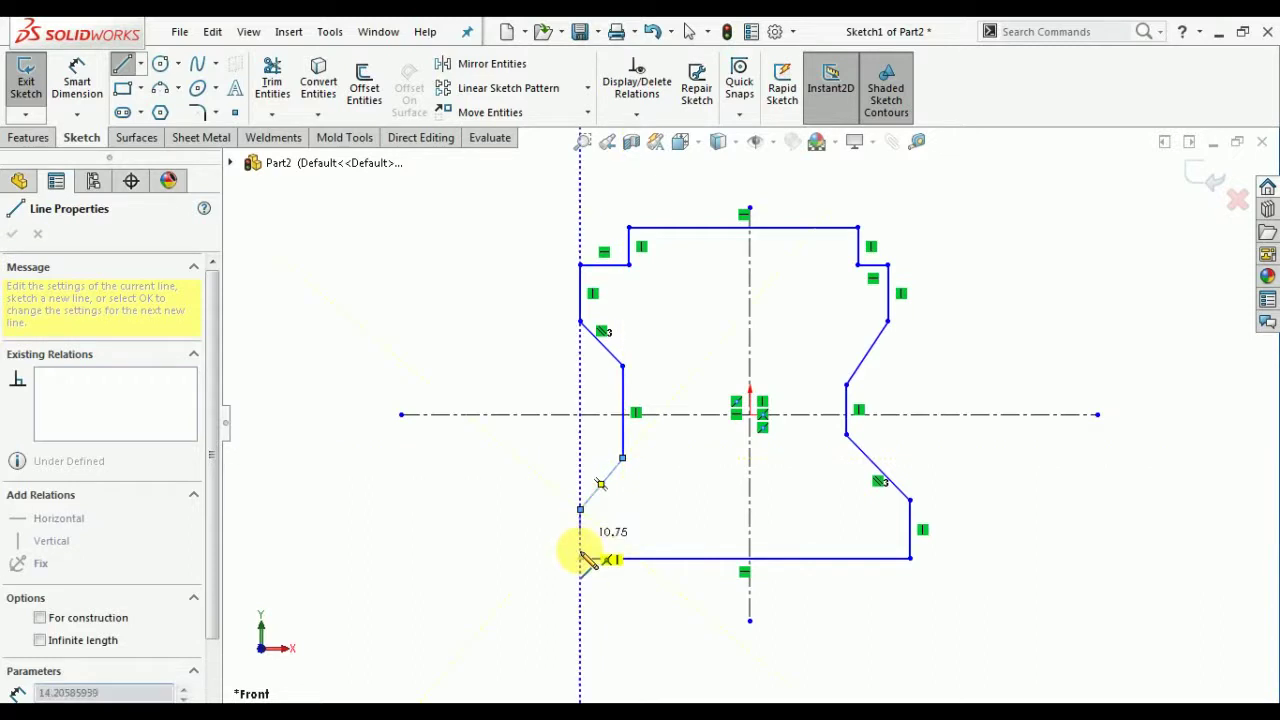
pyautogui.click(580, 558)
pyautogui.click(38, 236)
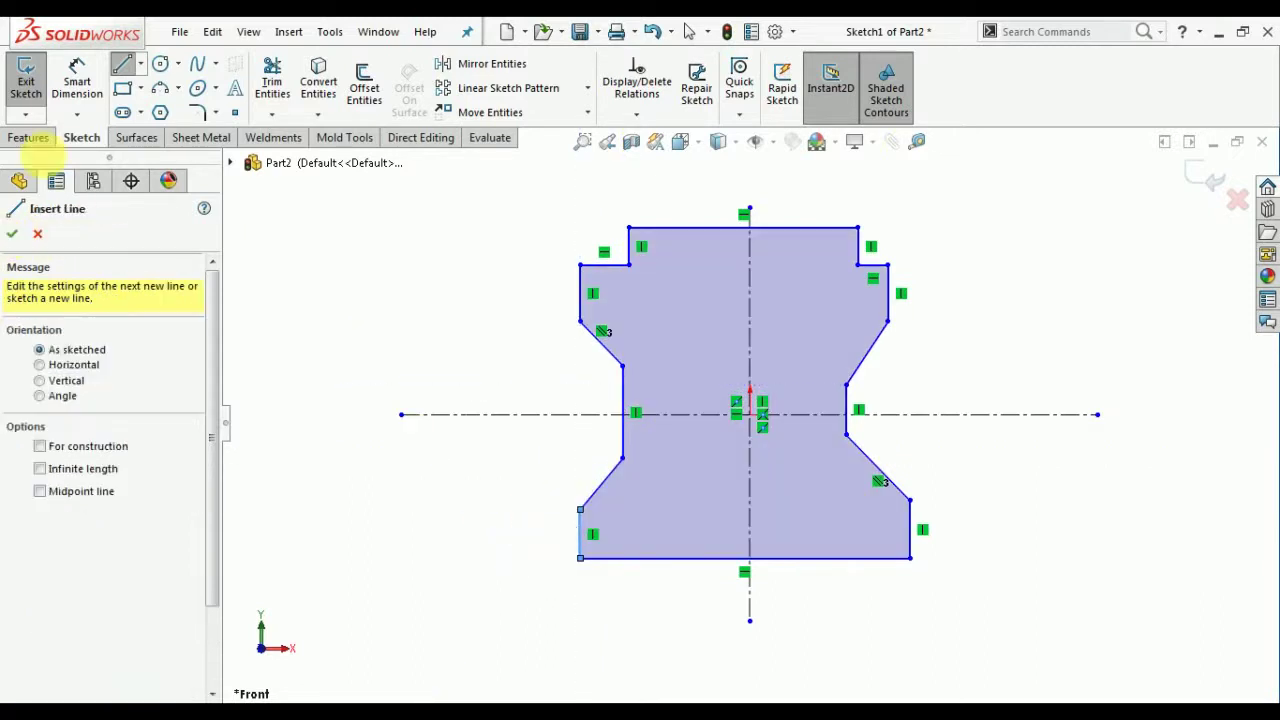
# Step: Dimension the profile's overall height between its top and bottom edges as 15 mm
pyautogui.click(77, 82)
pyautogui.click(717, 229)
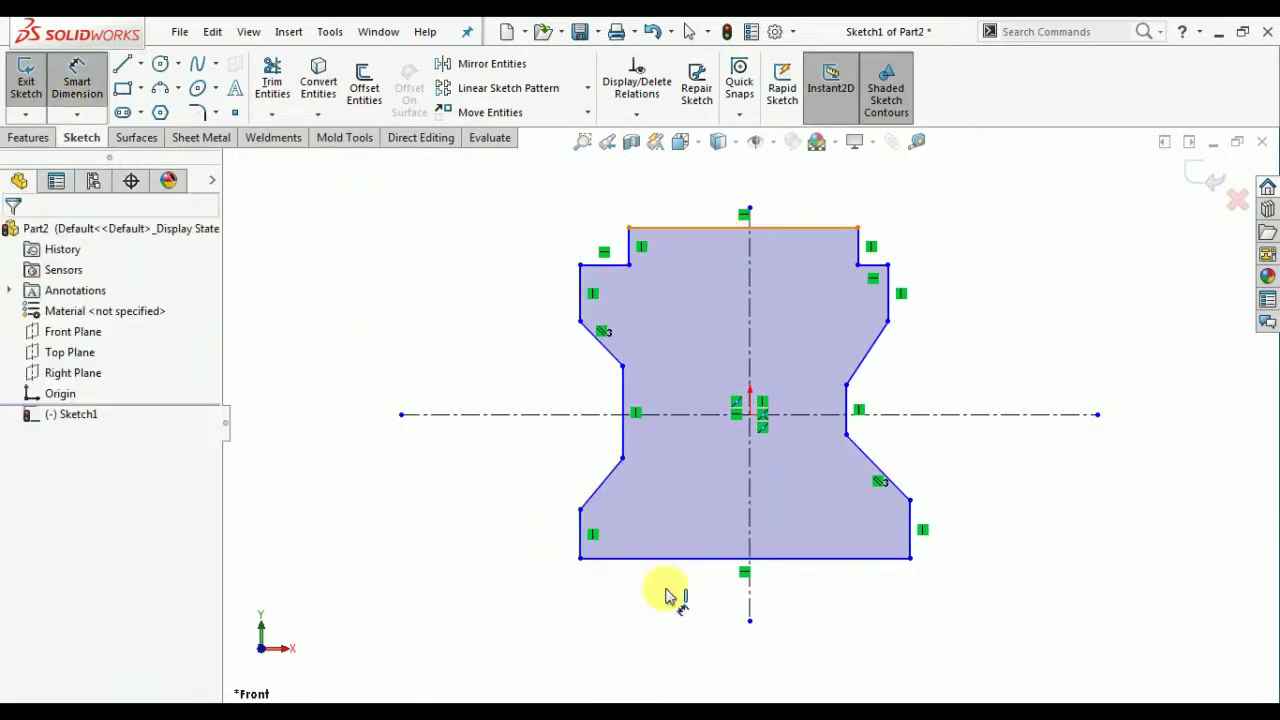
pyautogui.click(686, 558)
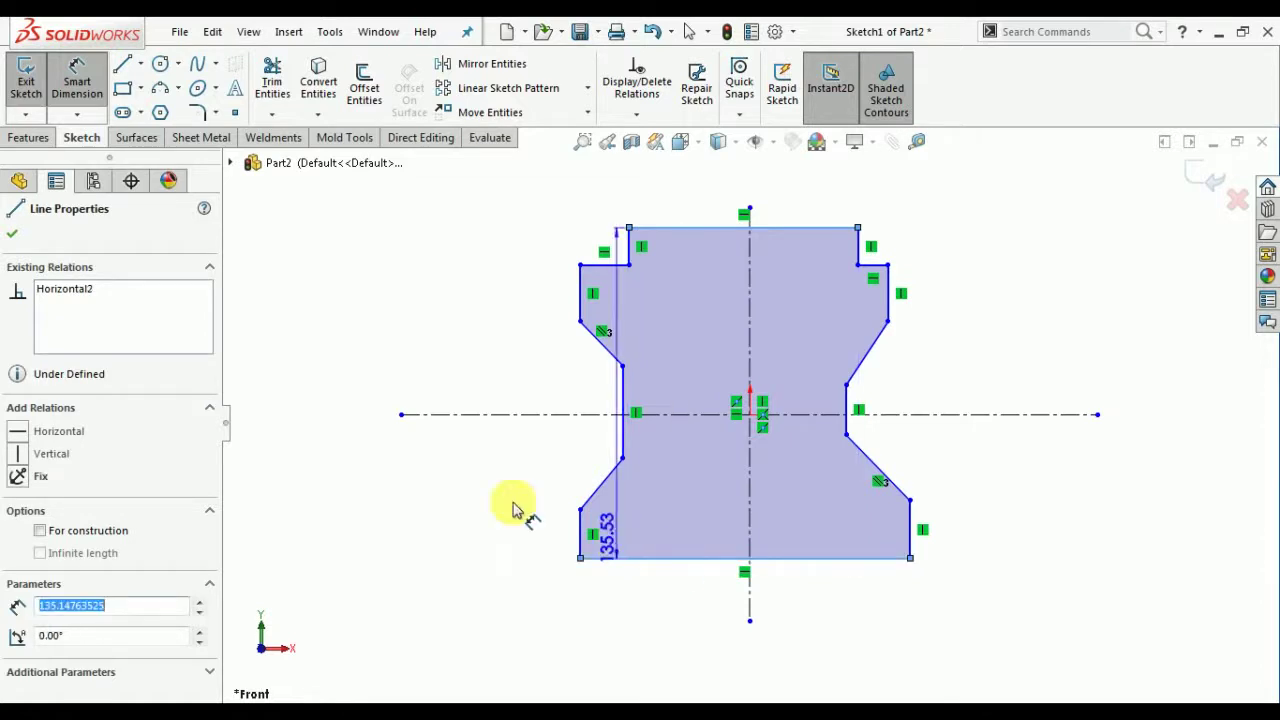
pyautogui.click(400, 414)
pyautogui.write('15')
pyautogui.press('Return')
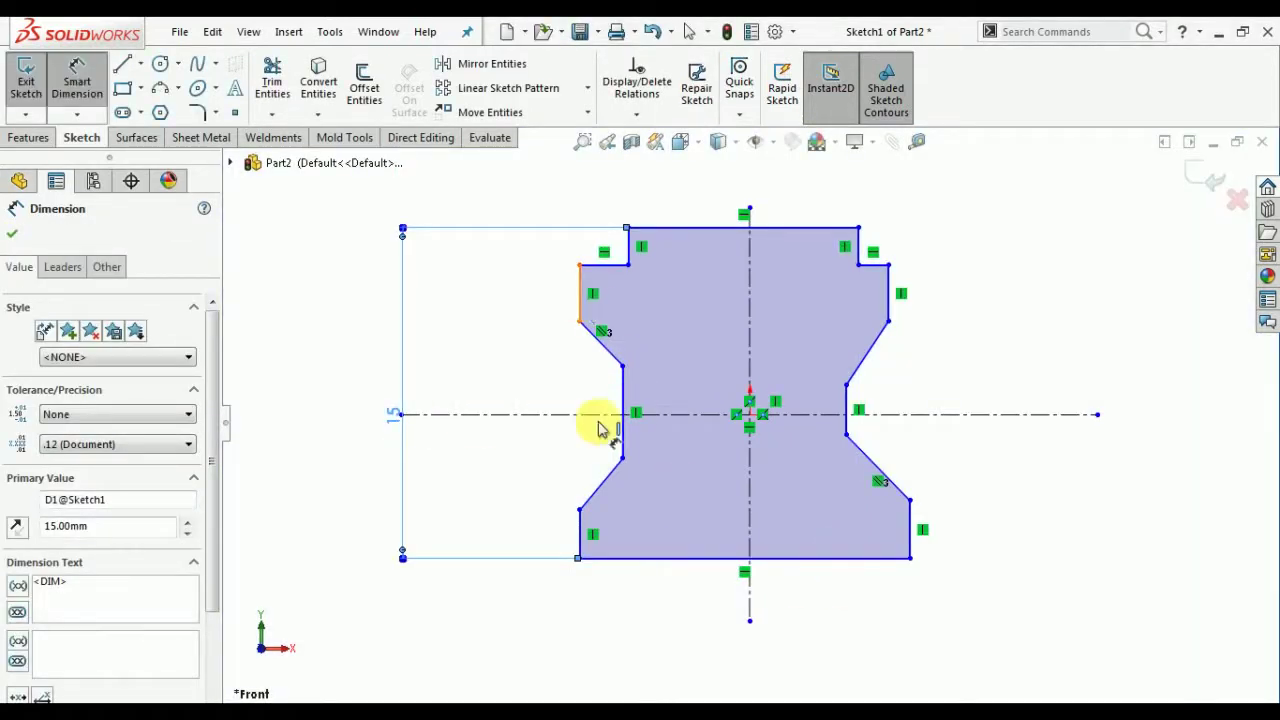
# Step: Dimension the rail profile's bottom edge width as 15 mm
pyautogui.click(625, 566)
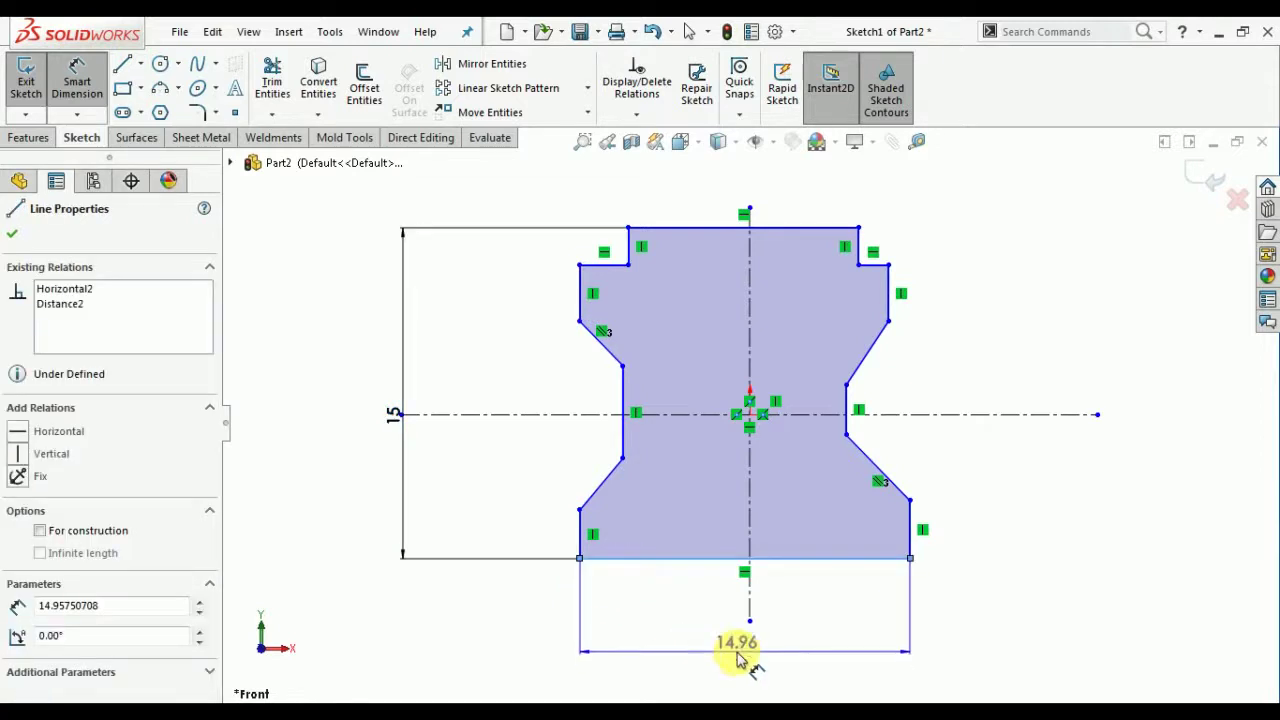
pyautogui.click(748, 650)
pyautogui.write('15')
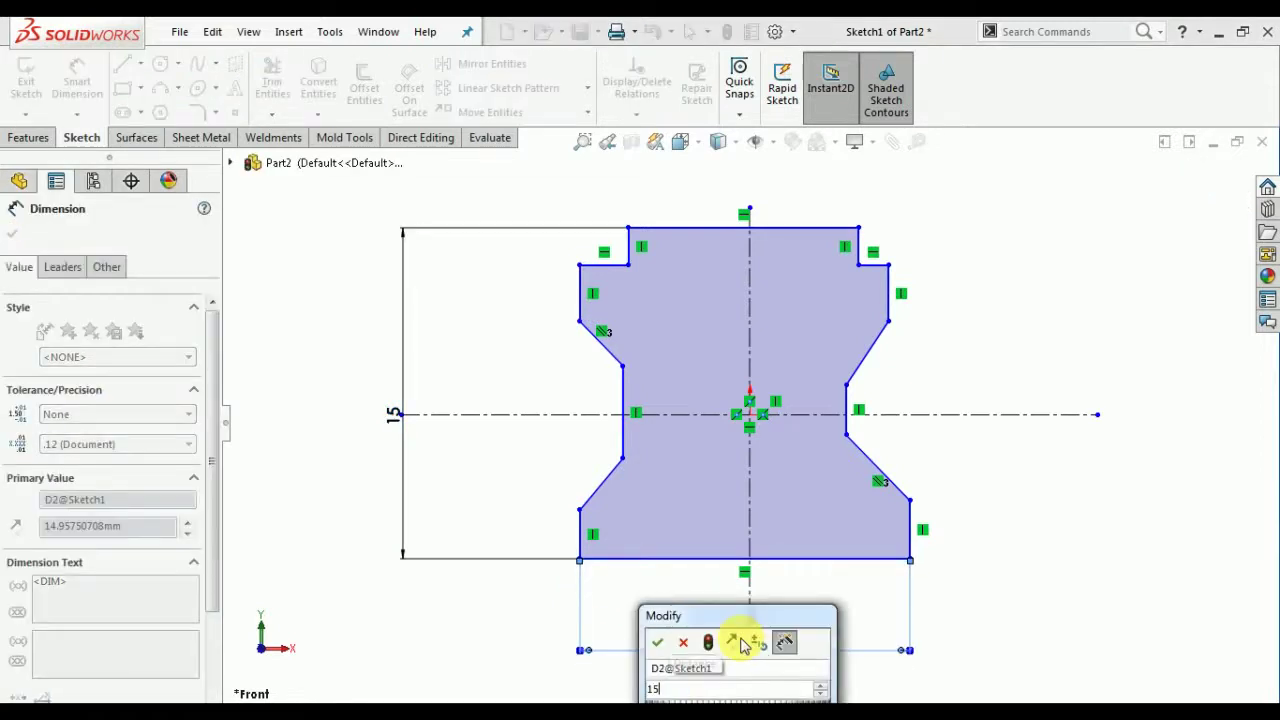
pyautogui.press('Return')
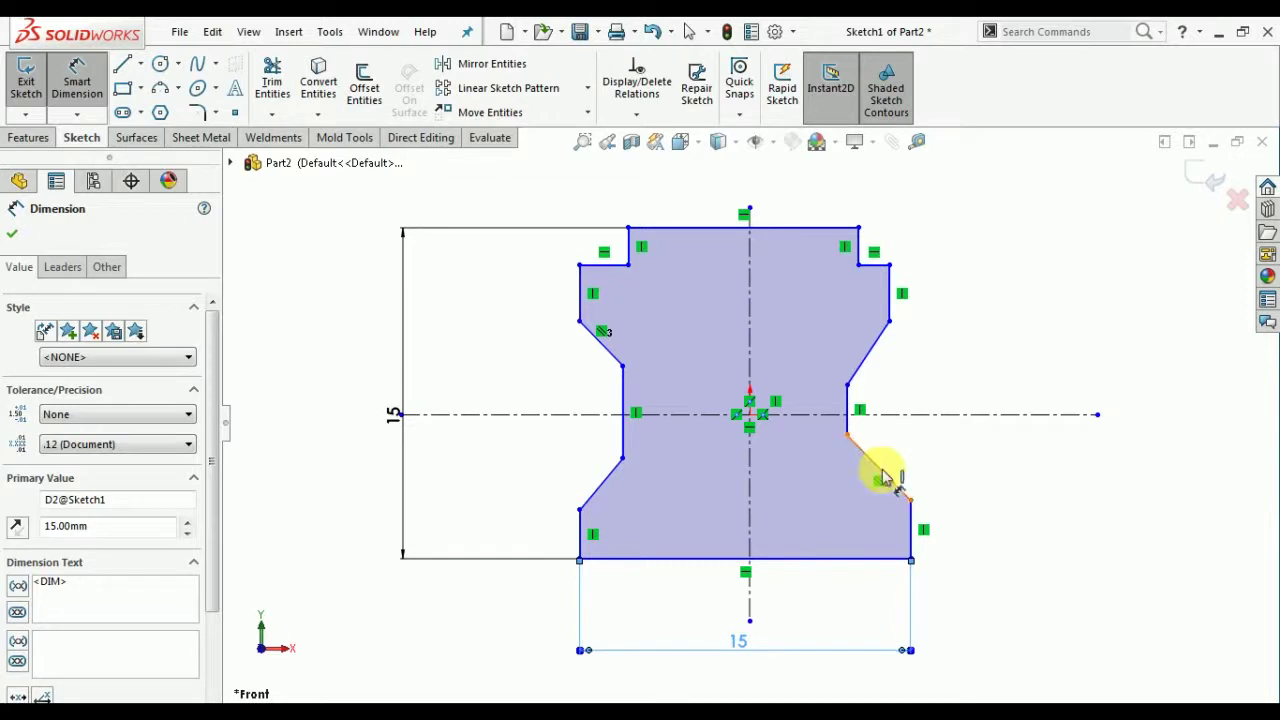
# Step: Dimension the waist width between its left and right vertical edges as 9 mm
pyautogui.click(625, 402)
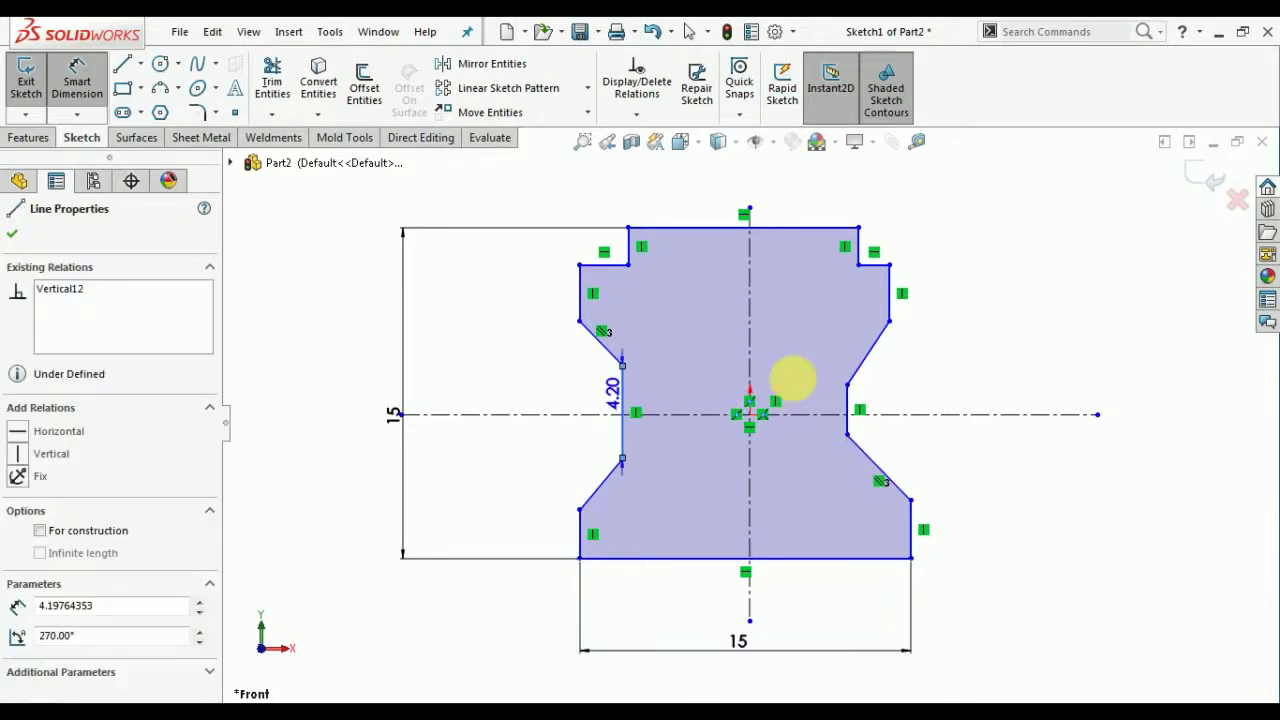
pyautogui.click(845, 410)
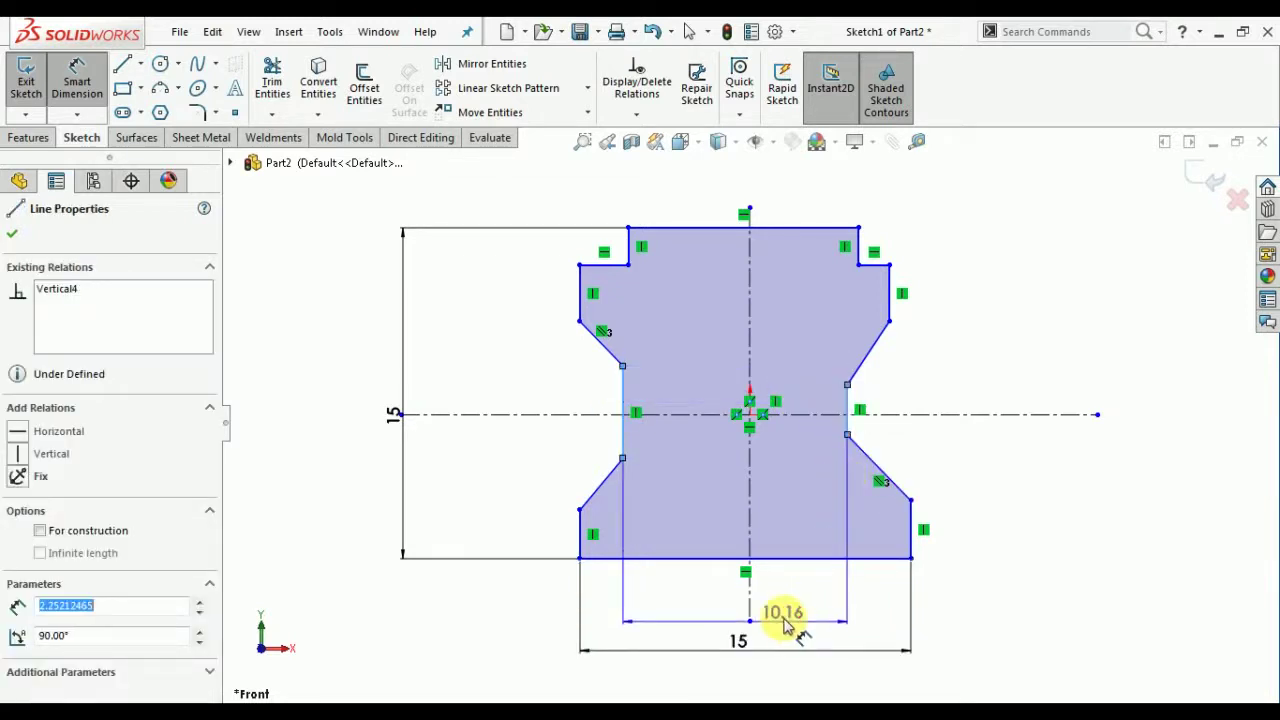
pyautogui.click(808, 615)
pyautogui.write('9')
pyautogui.press('Return')
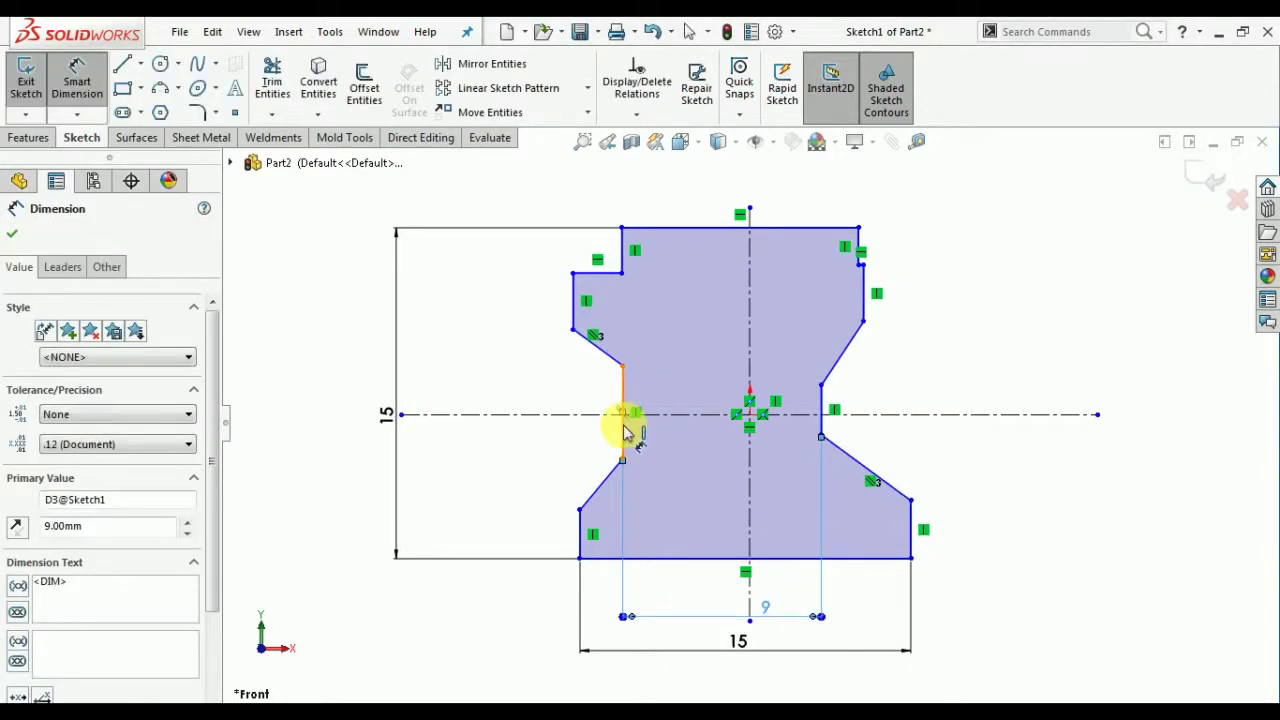
# Step: Make the two vertical waist edges symmetric about the vertical centerline
pyautogui.press('Escape')
pyautogui.click(749, 451)
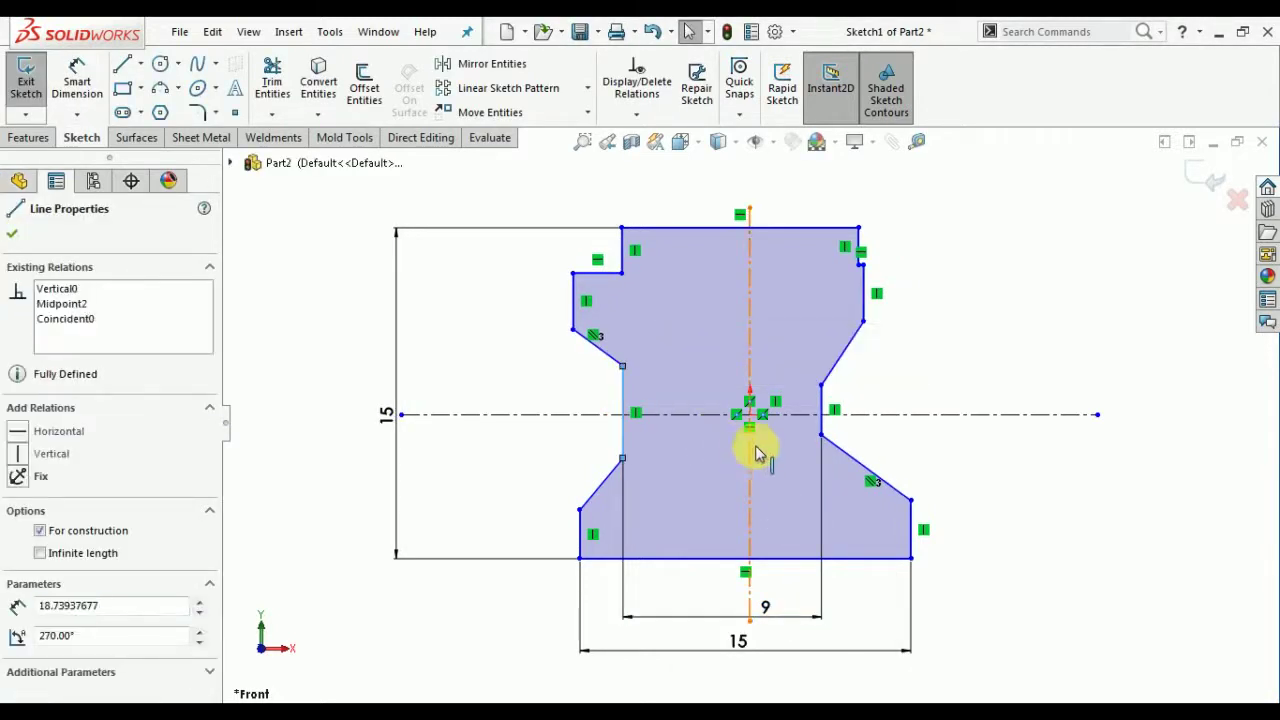
pyautogui.keyDown('ctrl'); pyautogui.click(822, 417); pyautogui.keyUp('ctrl')
pyautogui.keyDown('ctrl'); pyautogui.click(822, 410); pyautogui.keyUp('ctrl')
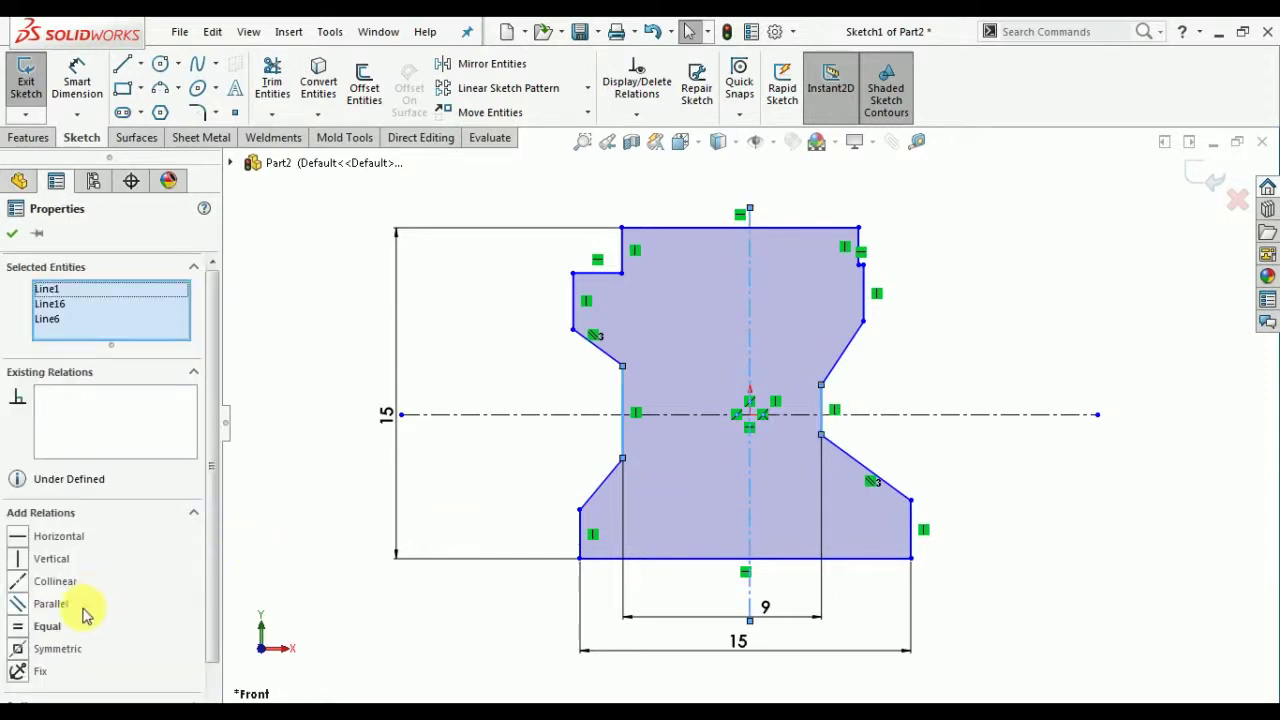
pyautogui.click(52, 648)
pyautogui.click(12, 233)
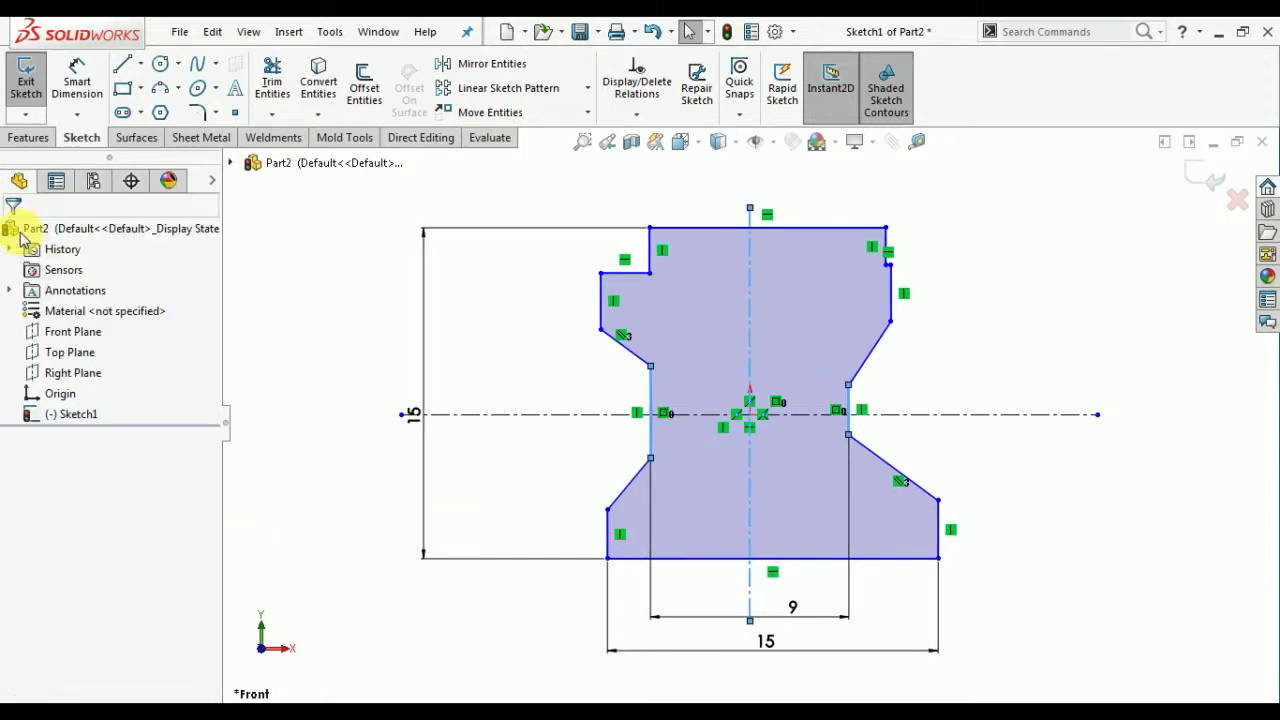
pyautogui.click(88, 86)
pyautogui.click(630, 489)
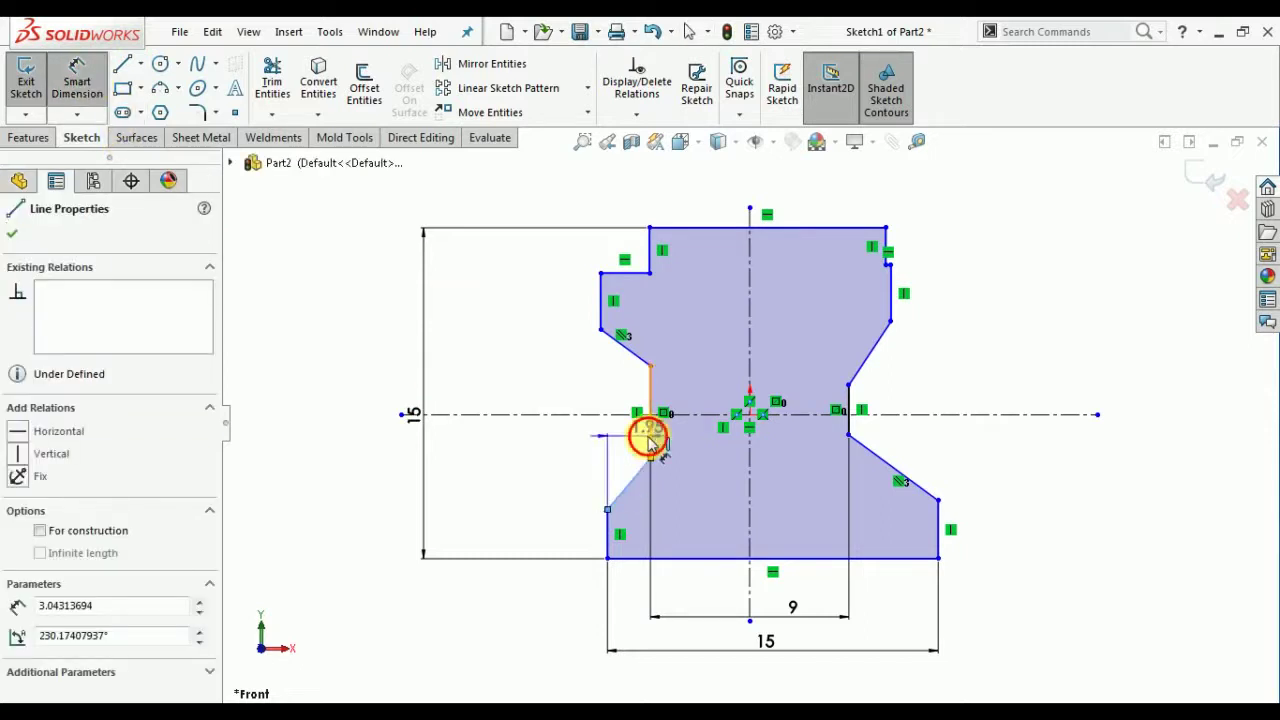
pyautogui.click(649, 438)
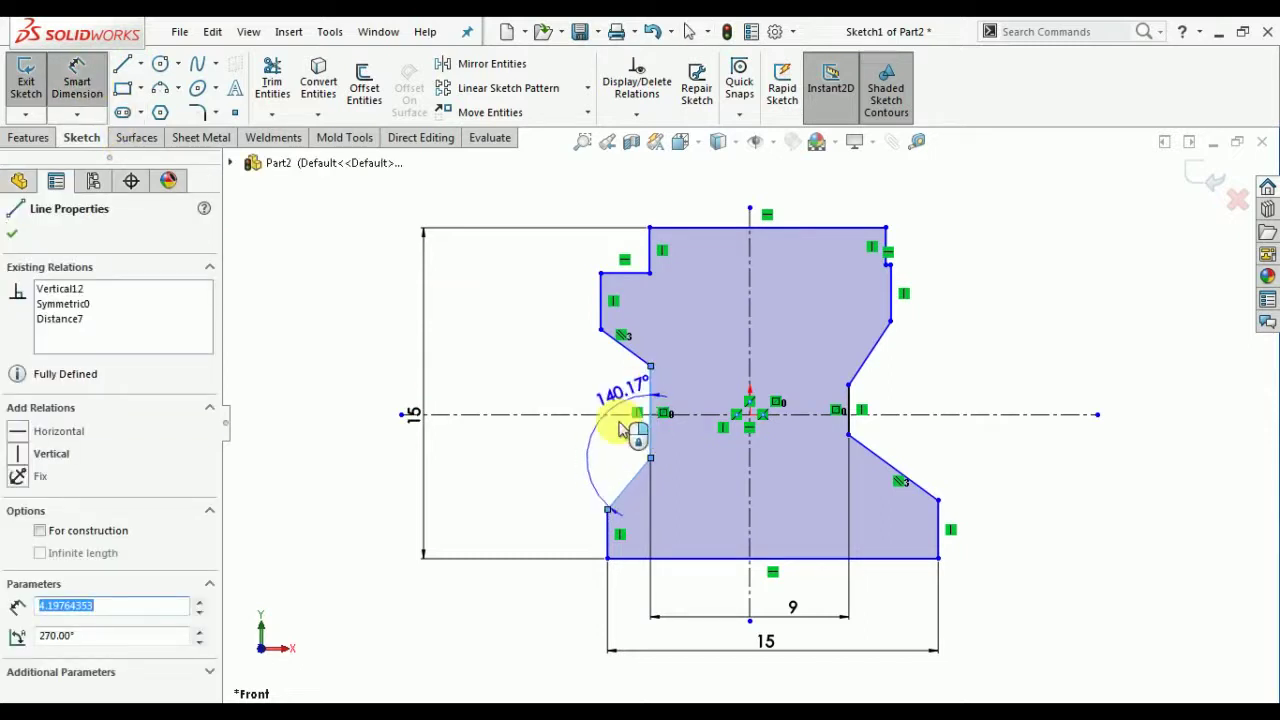
pyautogui.press('Escape')
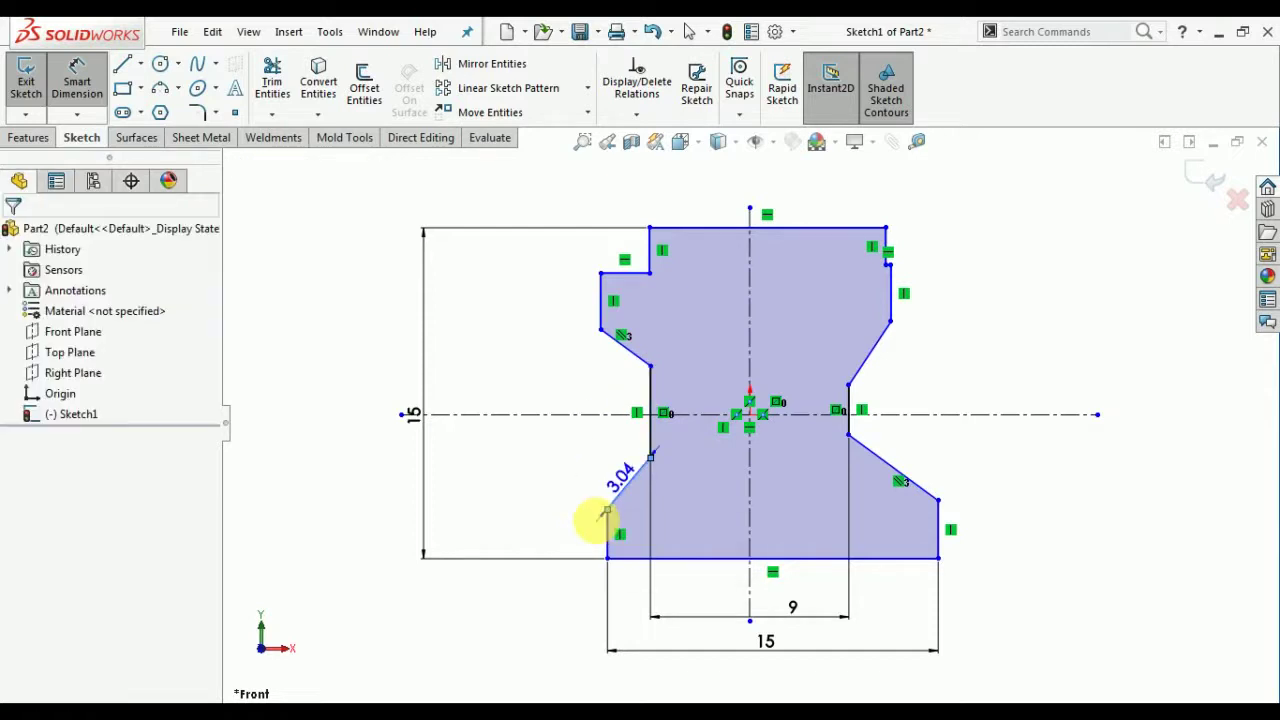
pyautogui.press('Escape')
# Step: Dimension the angle between the lower-left slanted edge and the vertical edge below it as 45°
pyautogui.click(73, 80)
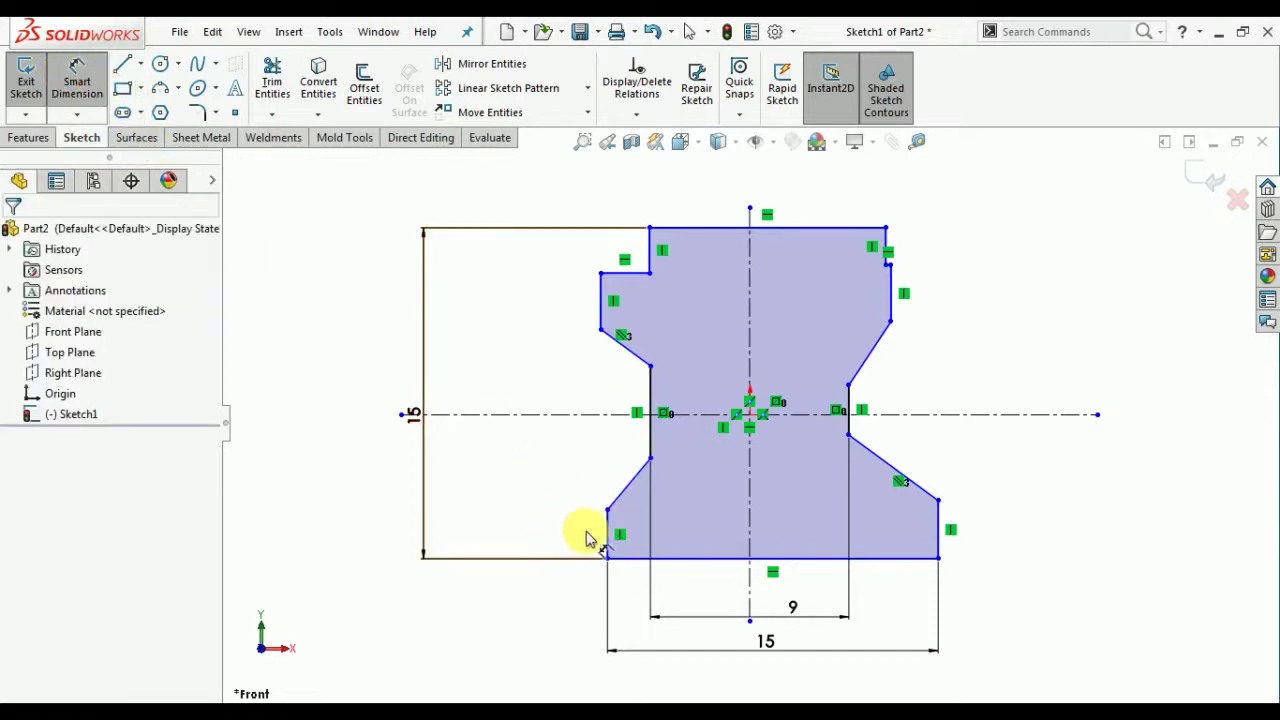
pyautogui.click(610, 508)
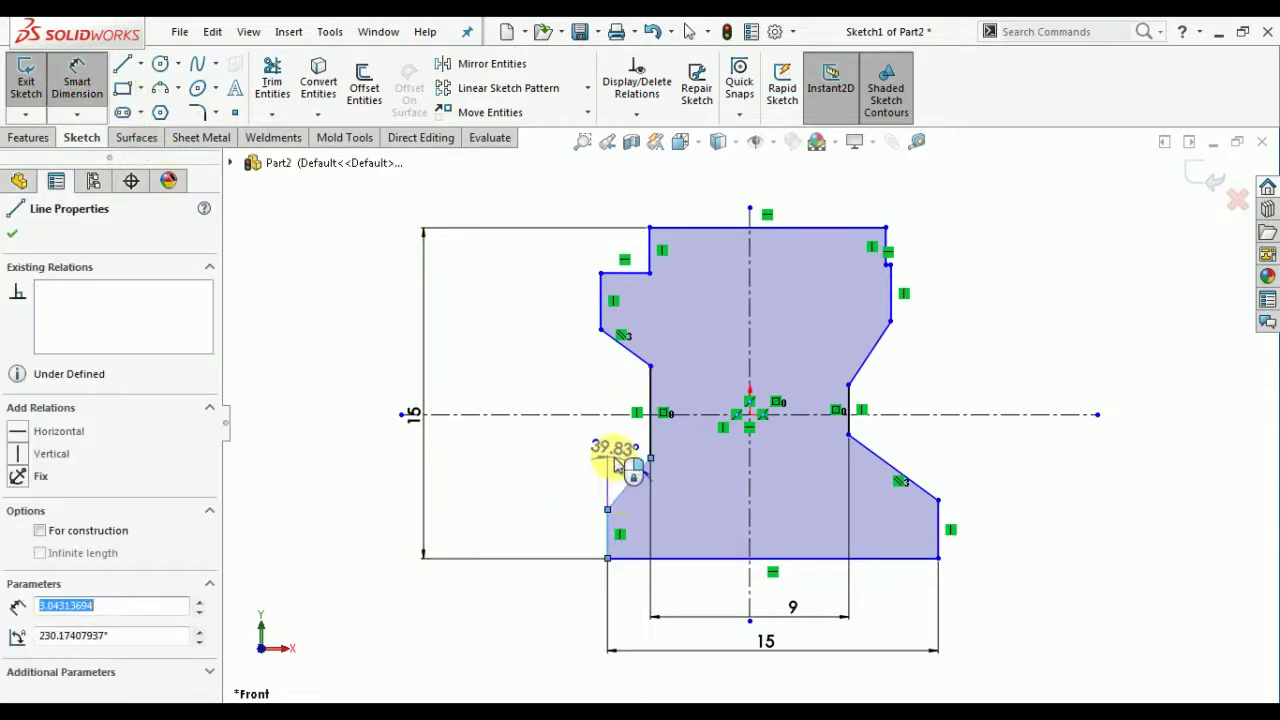
pyautogui.click(613, 460)
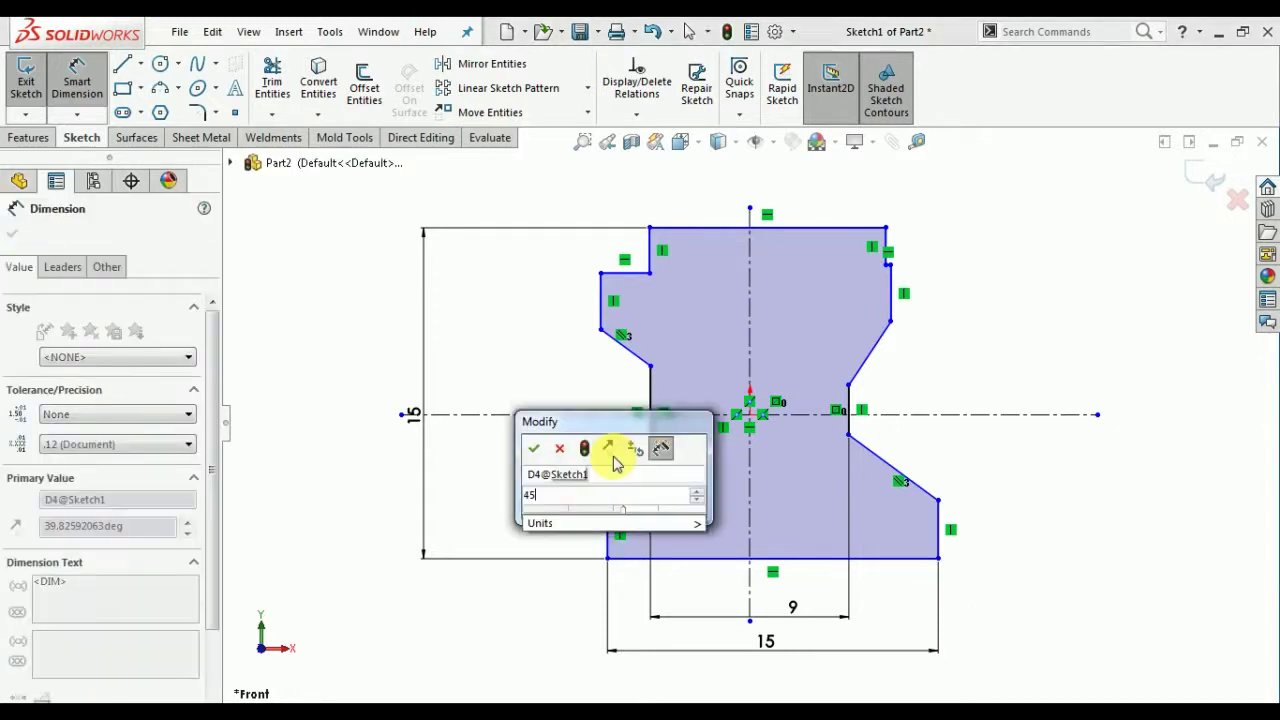
pyautogui.press('Return')
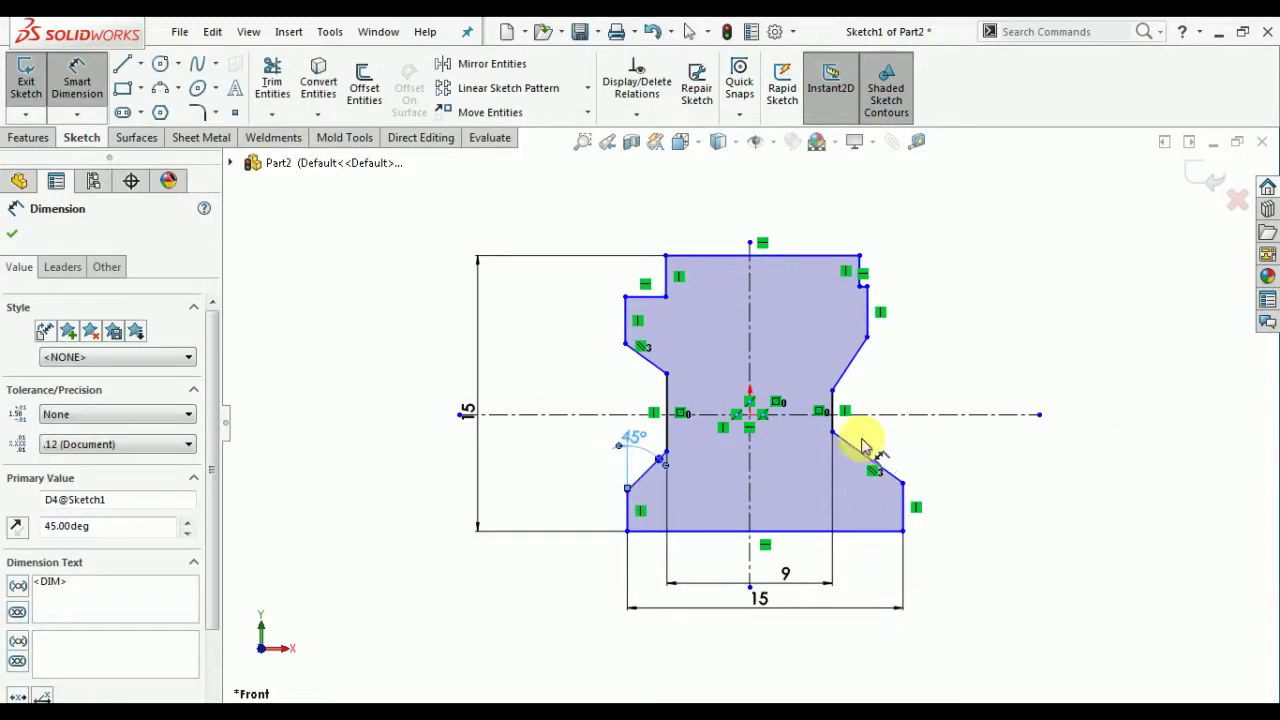
# Step: Dimension the angle between the lower-right slanted edge and the vertical edge below it as 45°
pyautogui.click(874, 468)
pyautogui.click(903, 500)
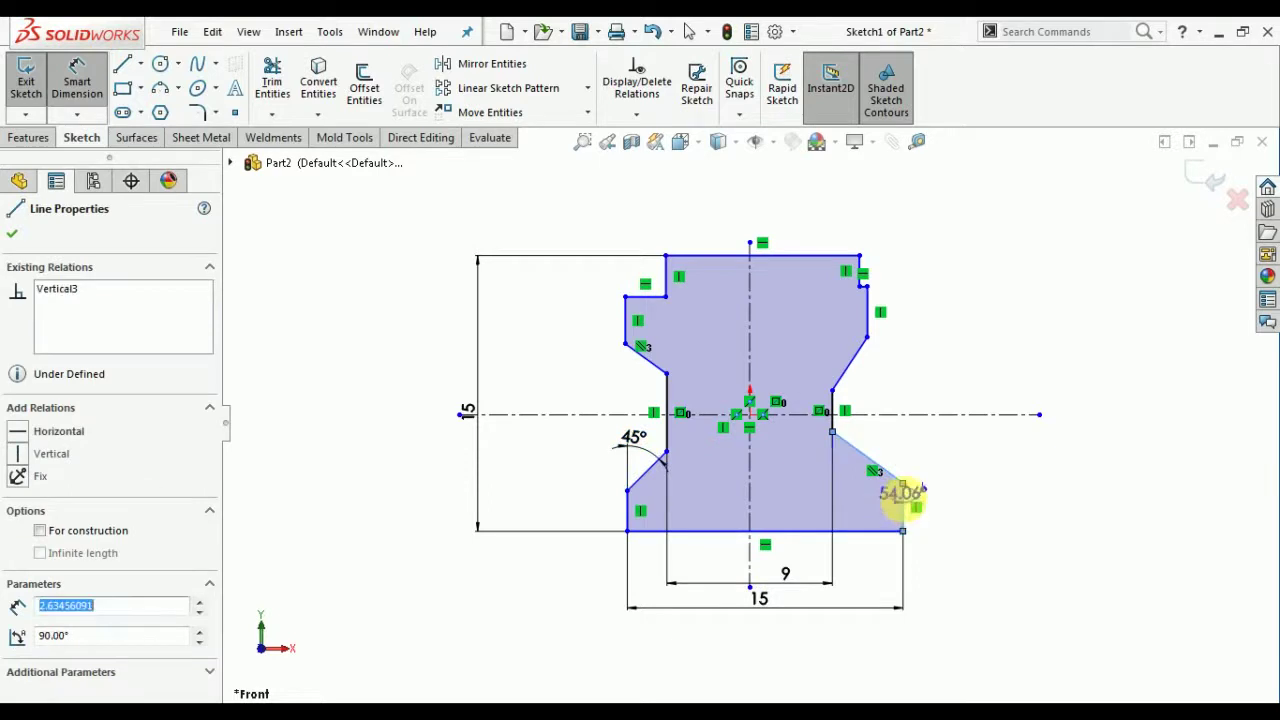
pyautogui.click(893, 450)
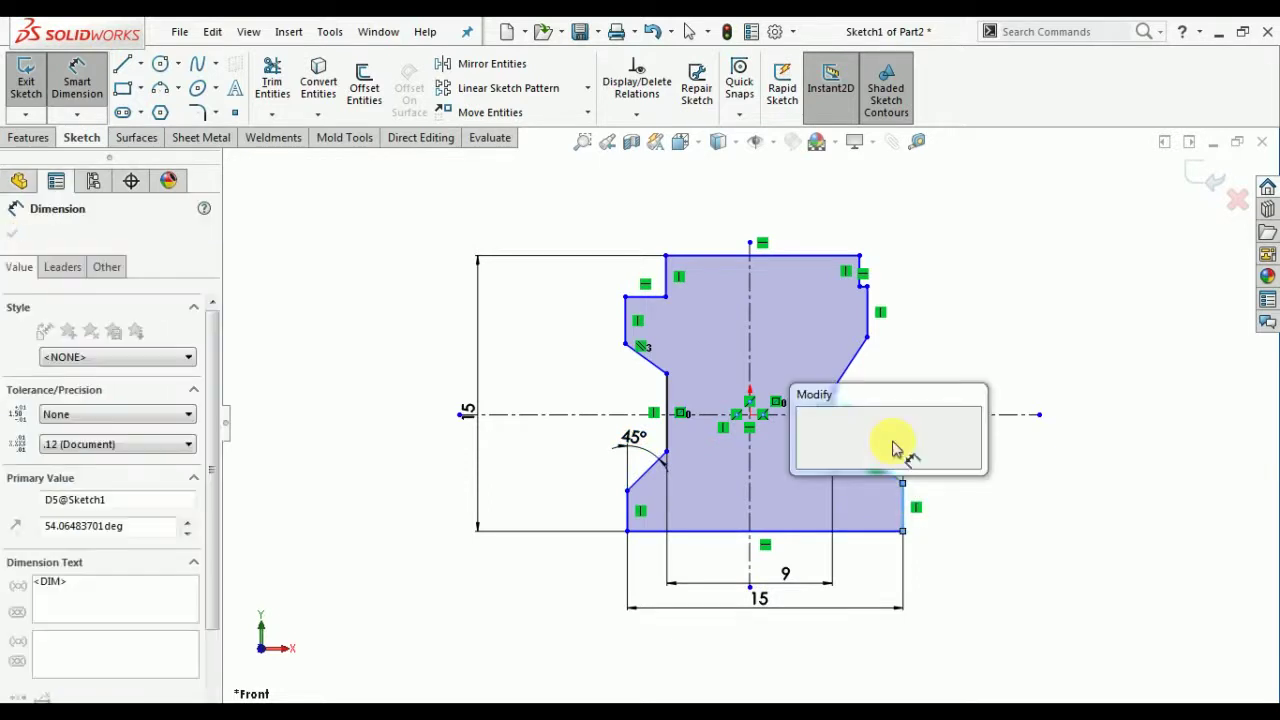
pyautogui.write('45')
pyautogui.press('Return')
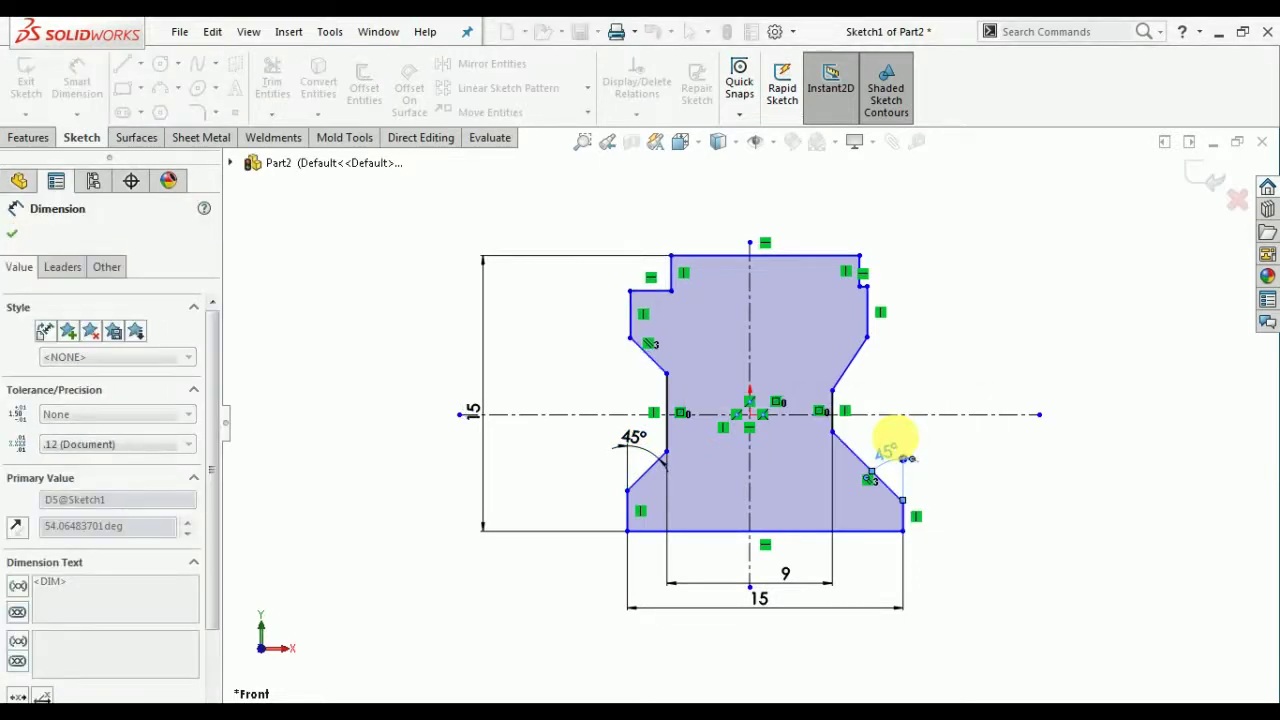
pyautogui.click(14, 237)
pyautogui.press('Escape')
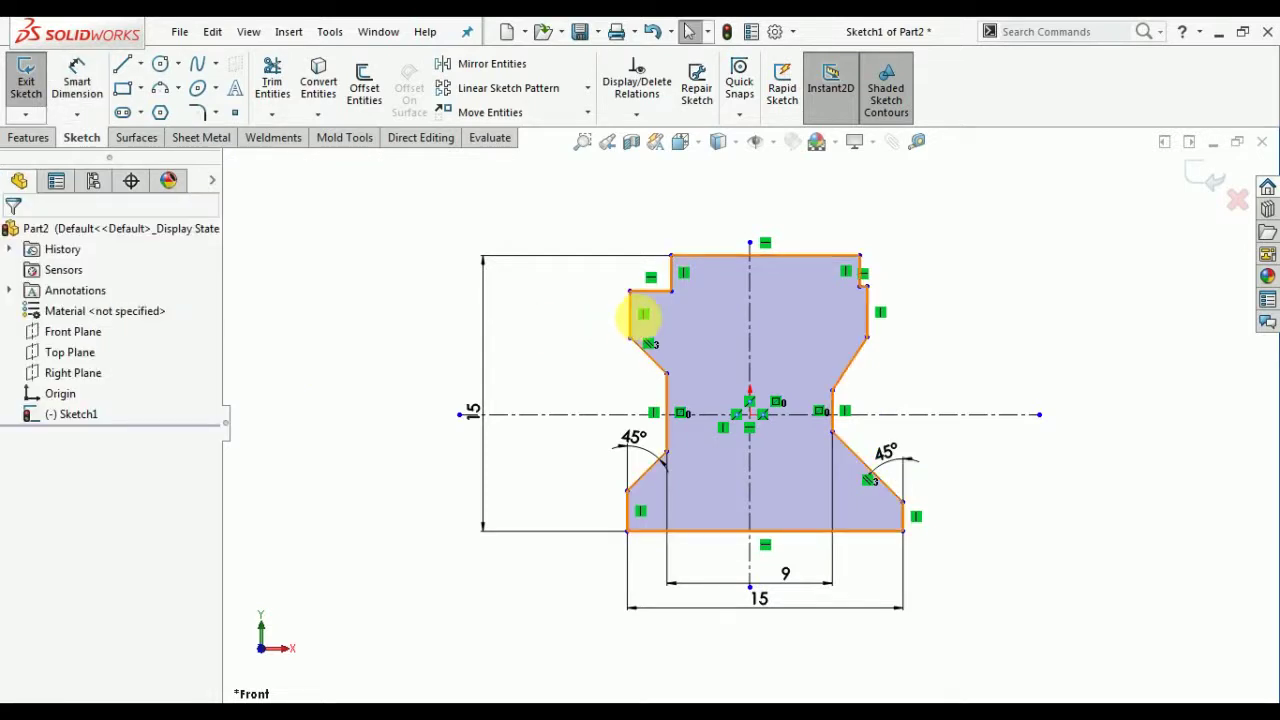
# Step: Make the upper and lower outer vertical edges on the profile's left side collinear
pyautogui.keyDown('ctrl'); pyautogui.click(628, 500); pyautogui.keyUp('ctrl')
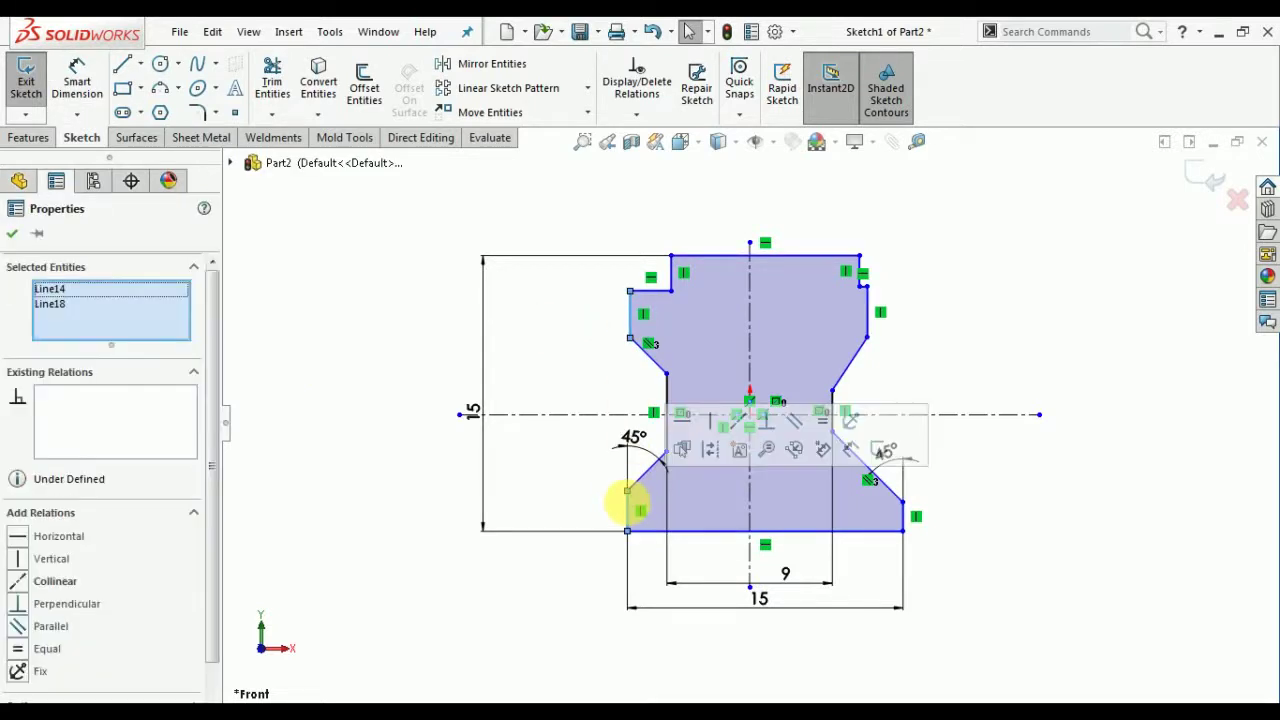
pyautogui.click(737, 424)
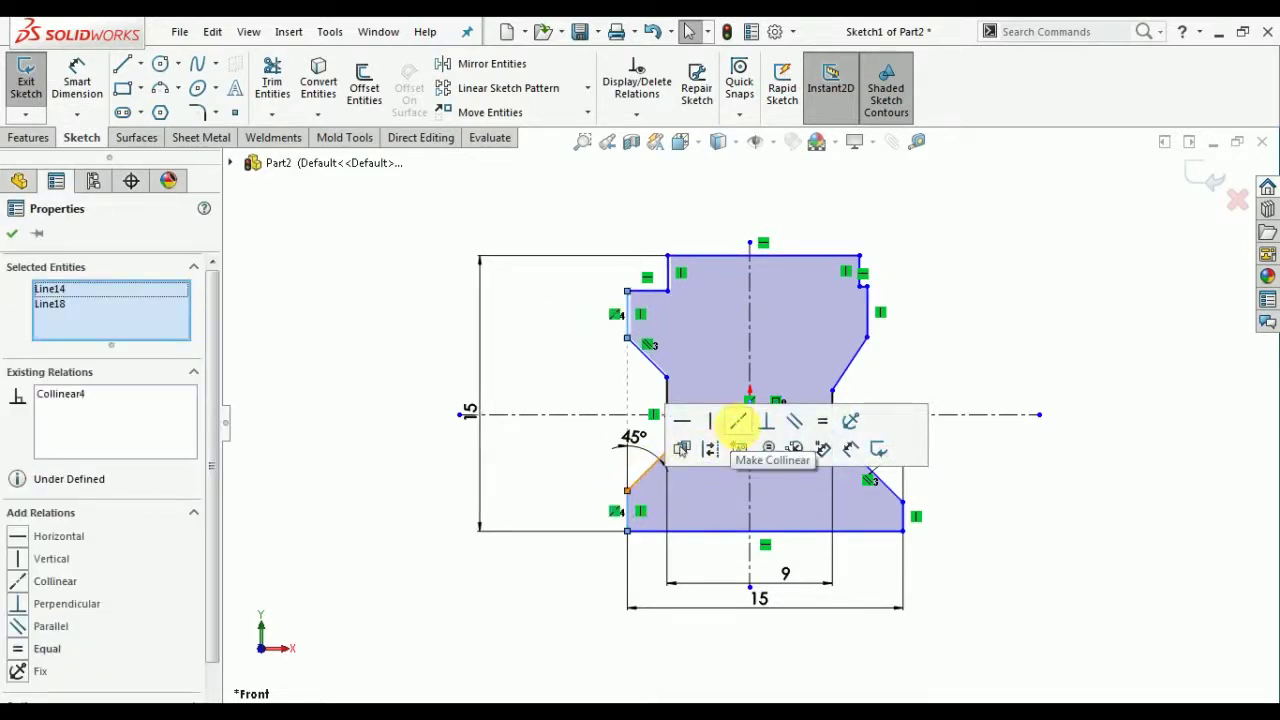
pyautogui.click(18, 238)
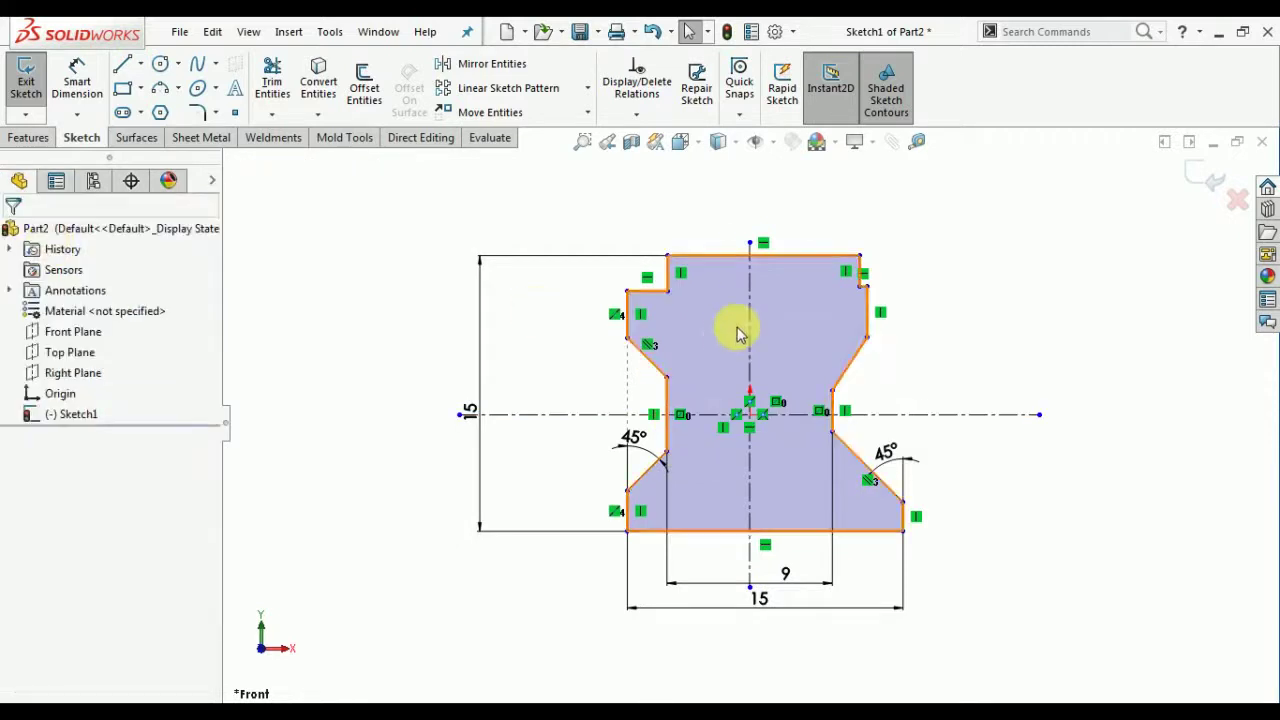
# Step: Make the upper and lower outer vertical edges on the profile's right side collinear
pyautogui.click(868, 316)
pyautogui.keyDown('ctrl'); pyautogui.click(907, 515); pyautogui.keyUp('ctrl')
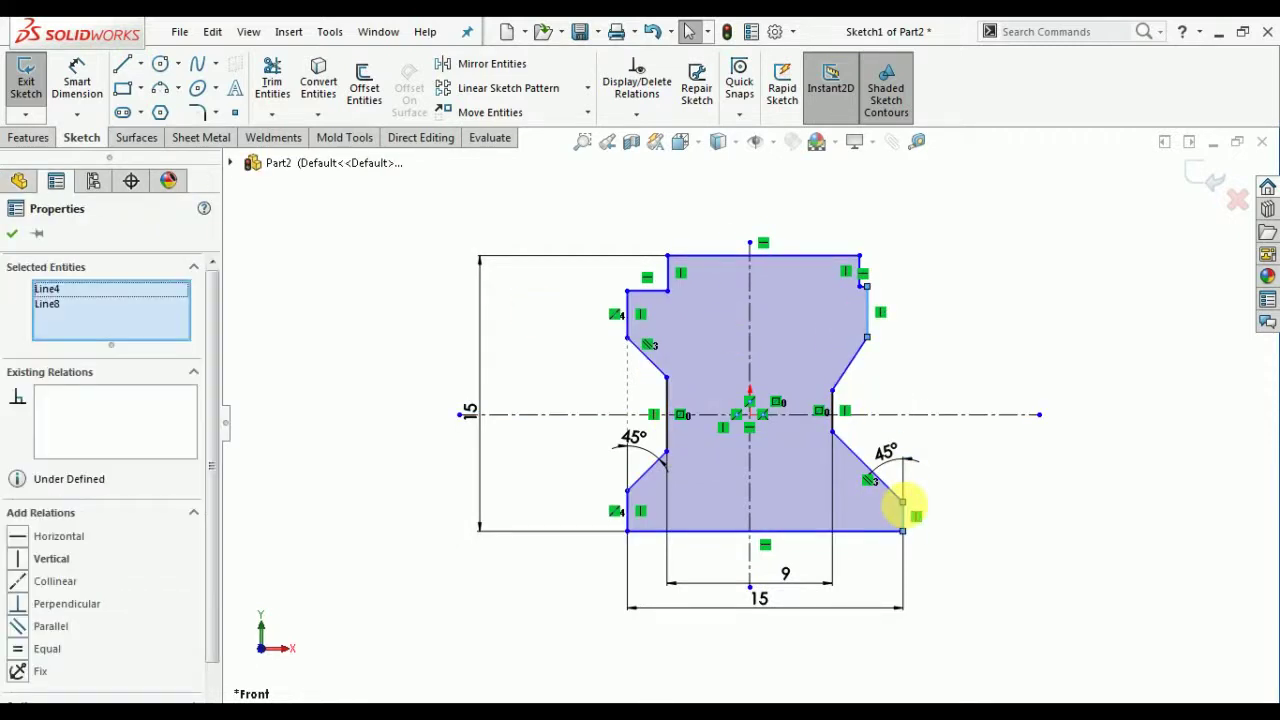
pyautogui.click(1008, 430)
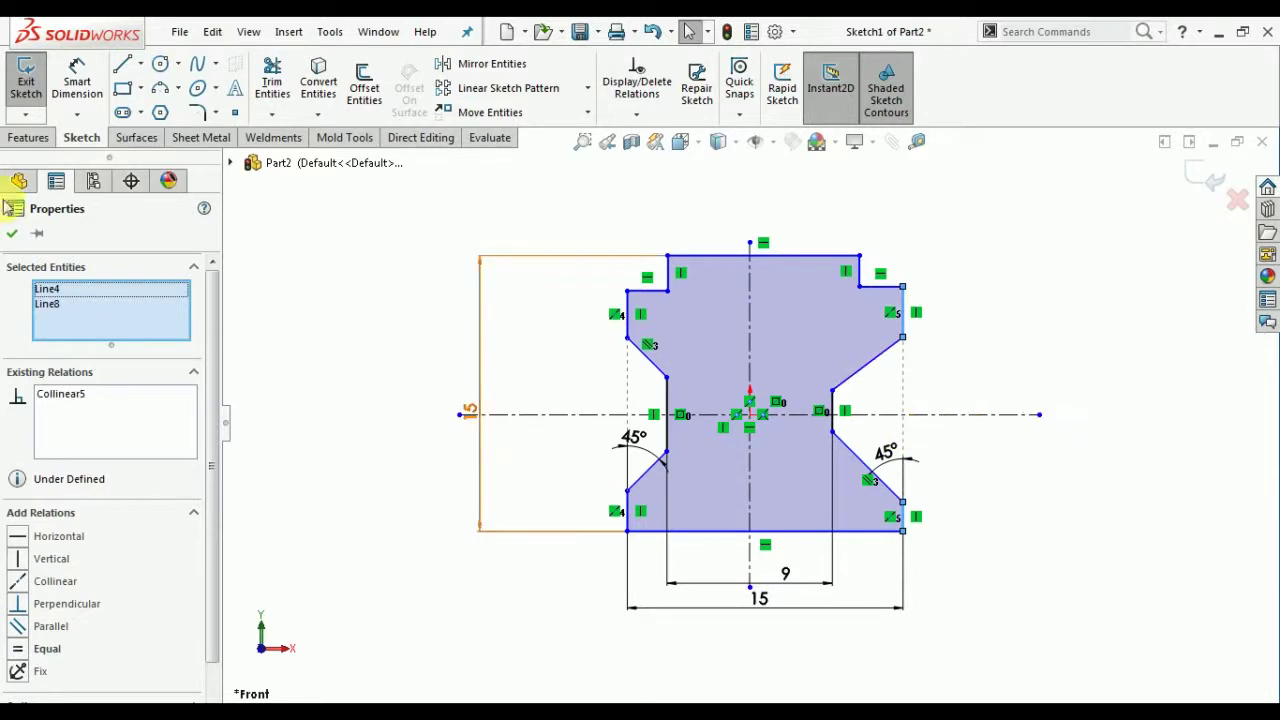
pyautogui.click(12, 233)
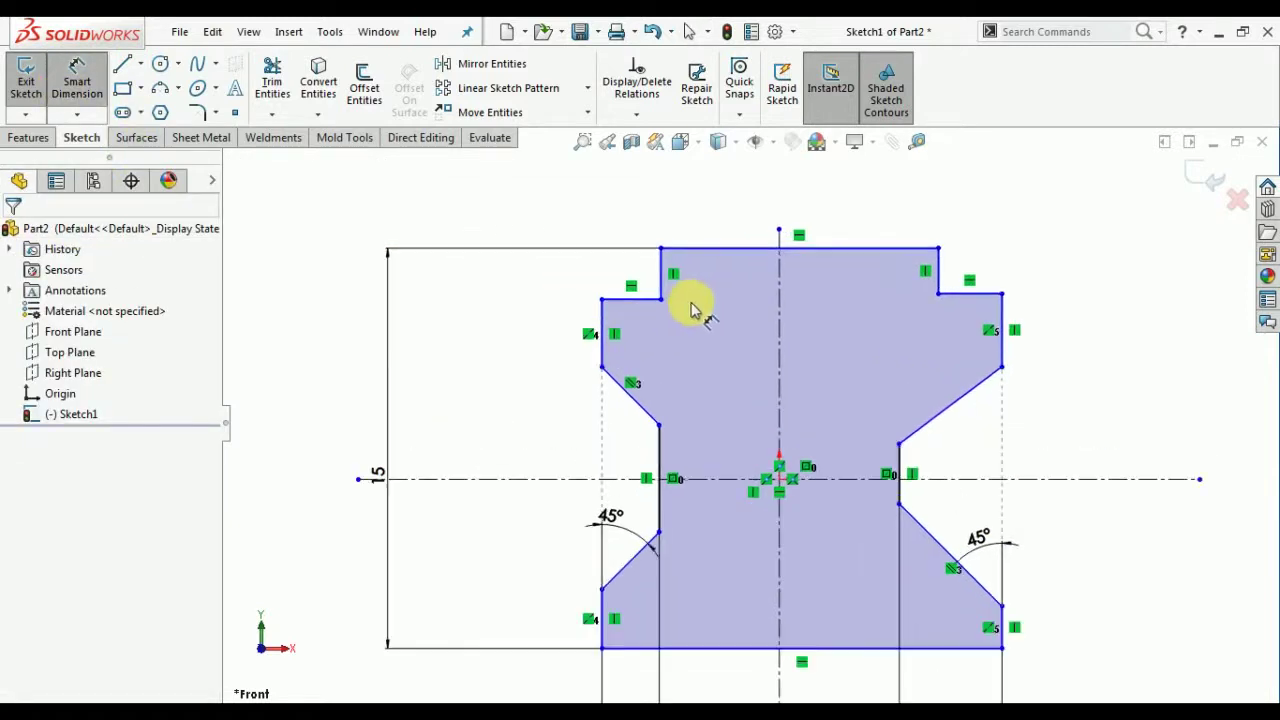
# Step: Dimension the horizontal edge of the profile's upper-left step as 2.25 mm
pyautogui.scroll(-2, 686, 300)
pyautogui.click(632, 298)
pyautogui.doubleClick(637, 222)
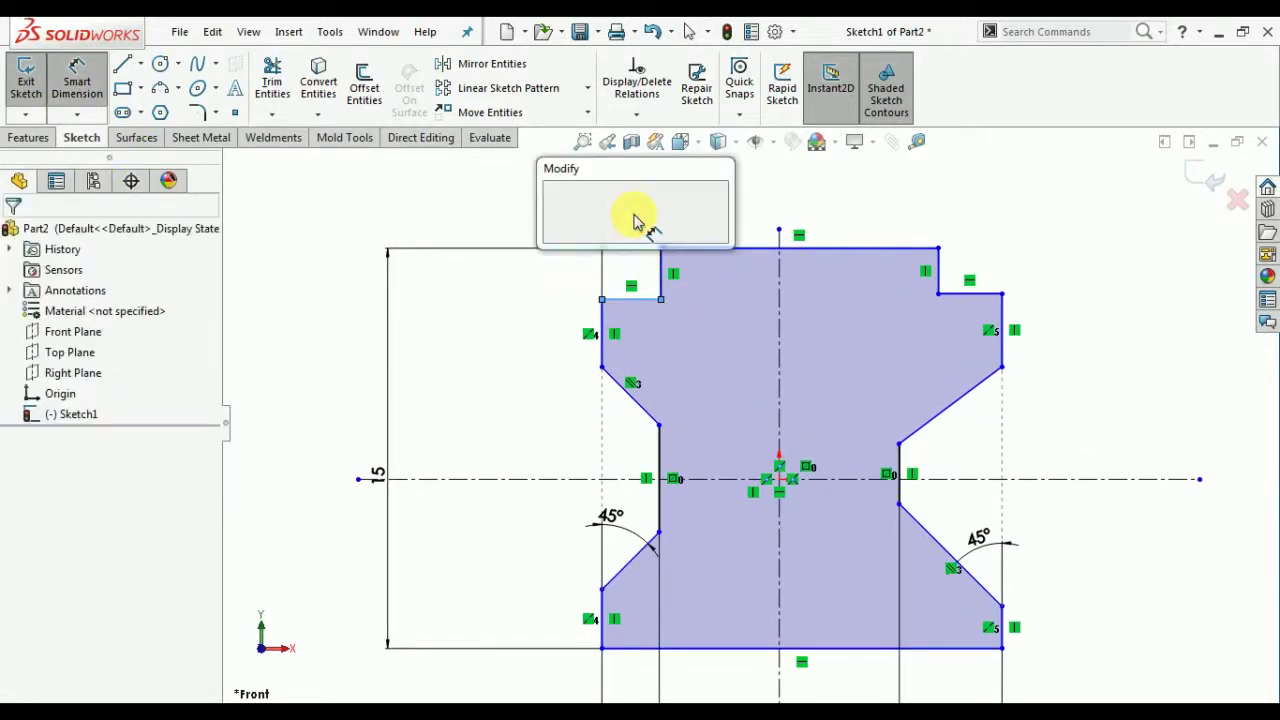
pyautogui.write('2.25')
pyautogui.press('Return')
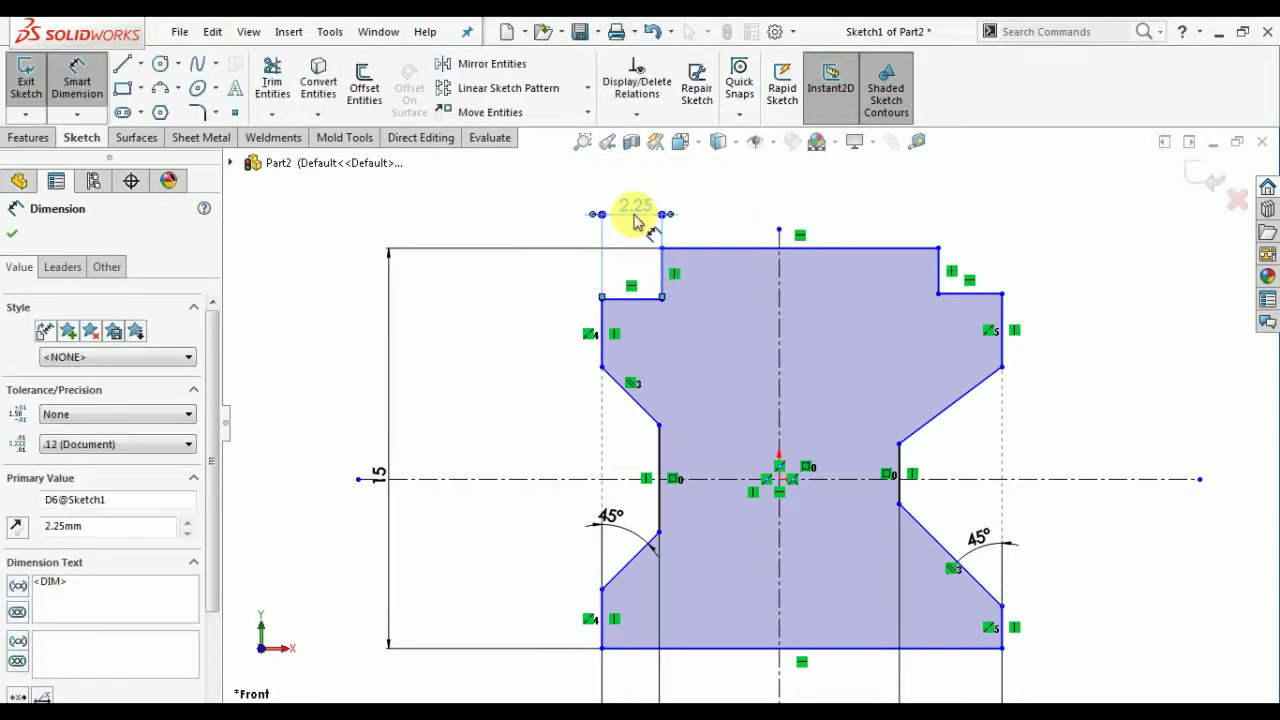
# Step: Dimension the horizontal edge of the profile's upper-right step as 2.25 mm
pyautogui.click(958, 293)
pyautogui.click(975, 236)
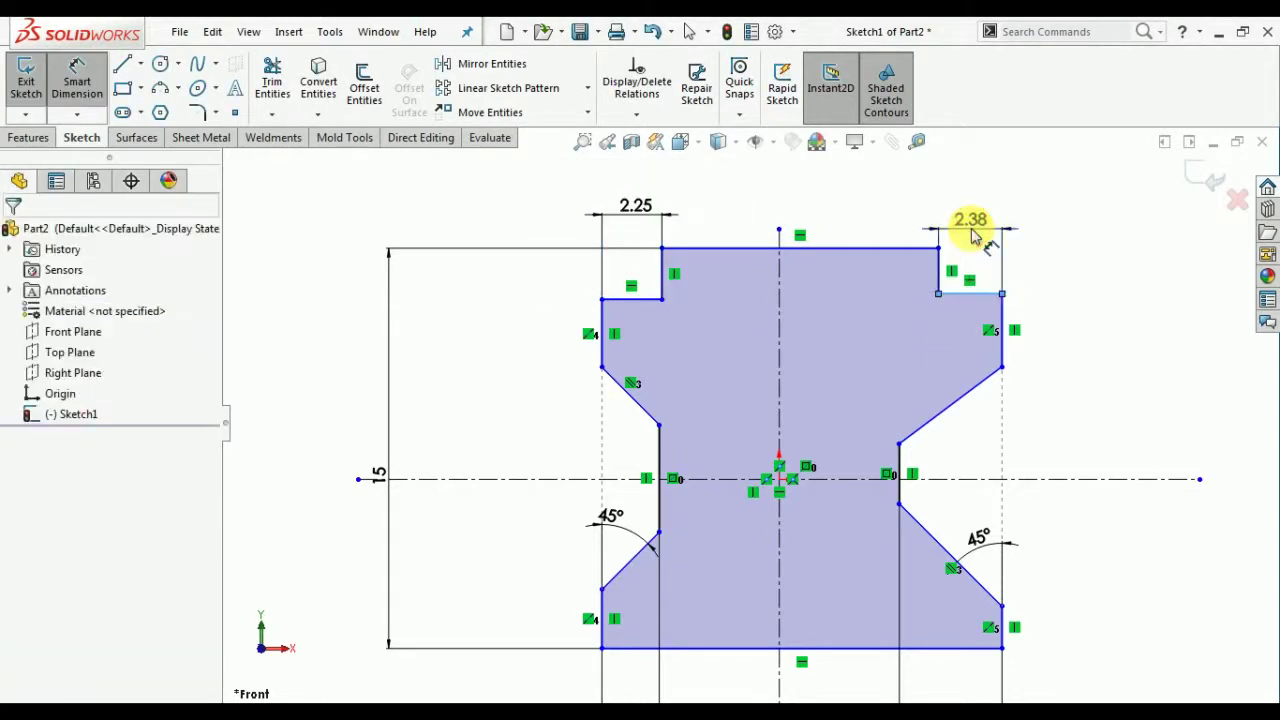
pyautogui.write('2.5')
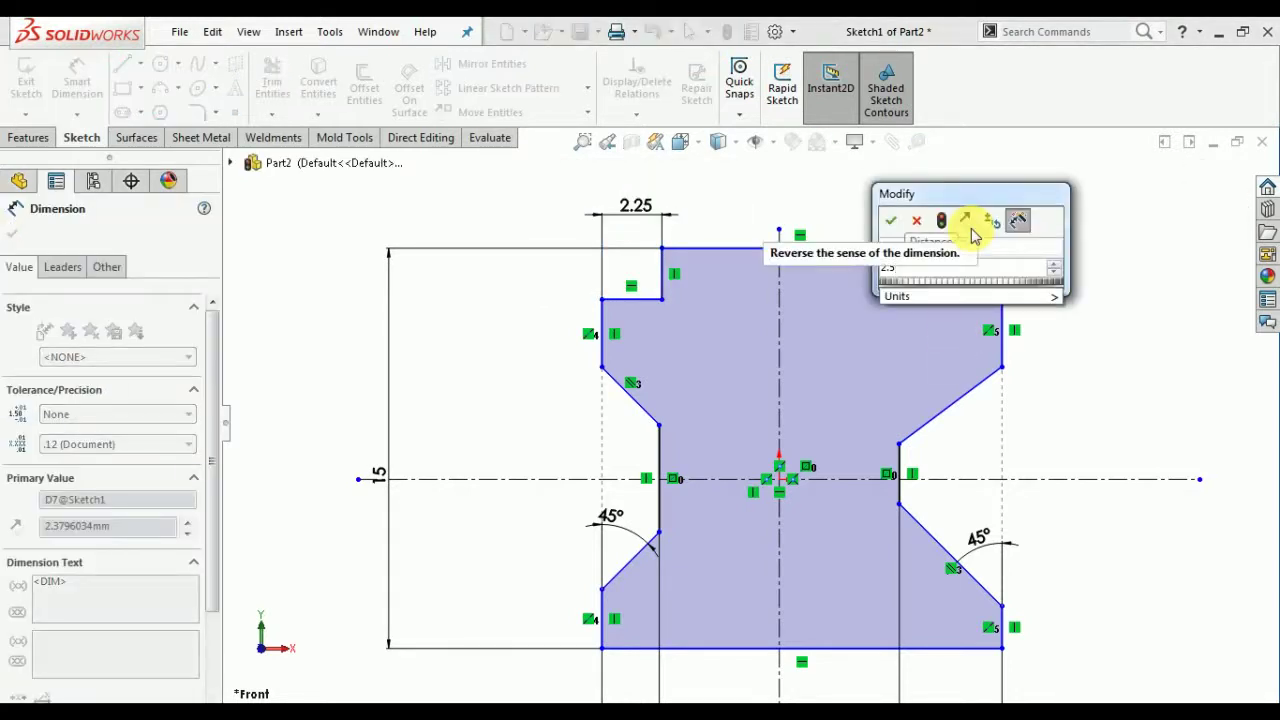
pyautogui.press('BackSpace')
pyautogui.write('38')
pyautogui.press('Return')
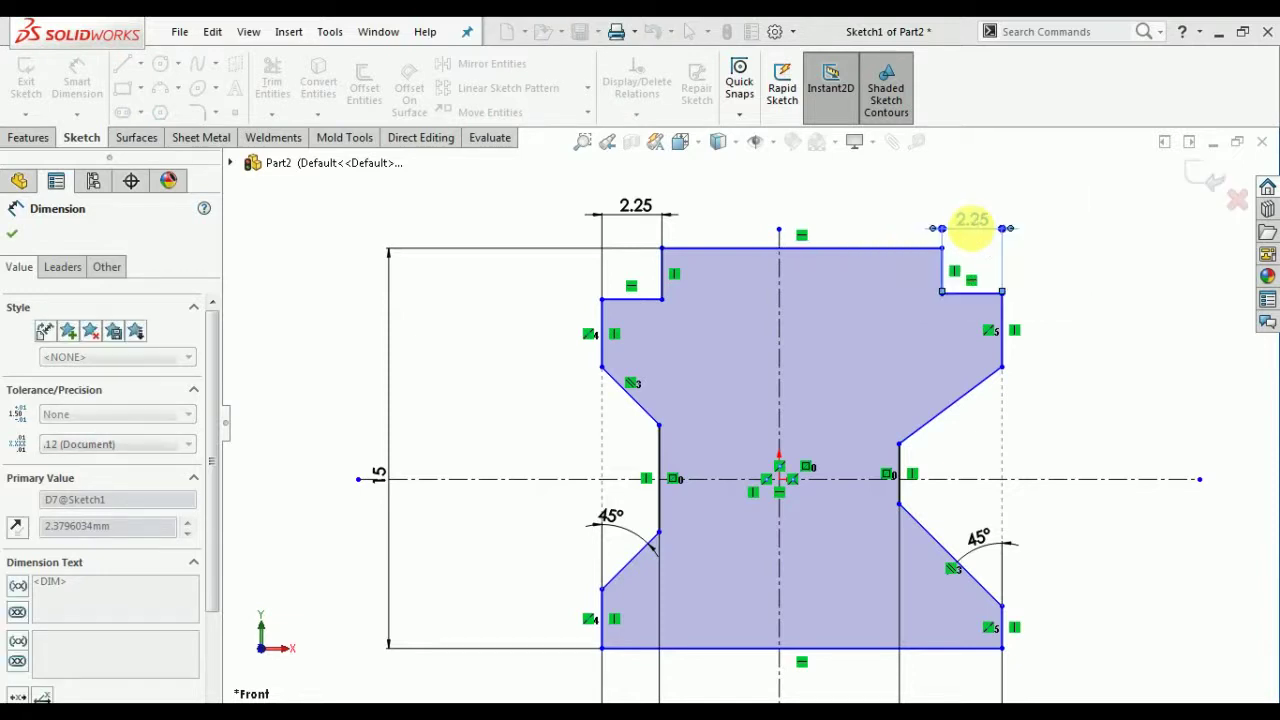
# Step: Dimension the height of the profile's upper-left step as 1.50 mm
pyautogui.click(568, 283)
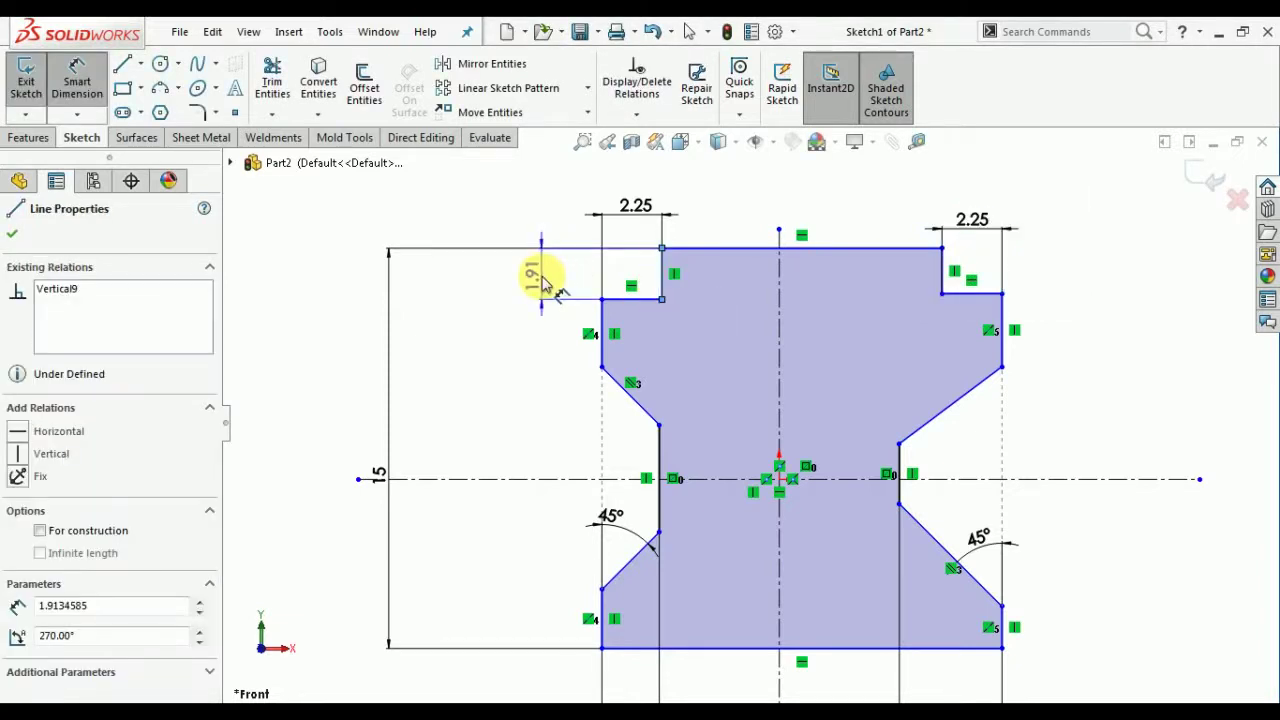
pyautogui.click(537, 343)
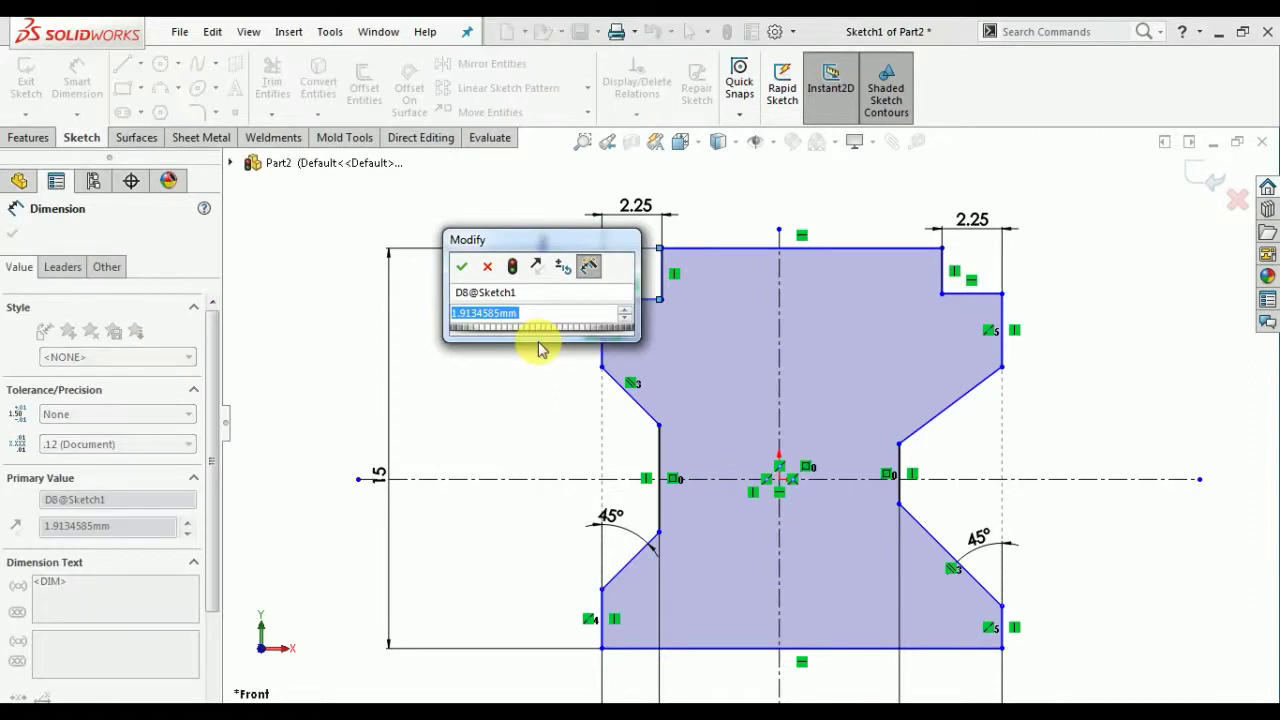
pyautogui.write('0.8')
pyautogui.press('Return')
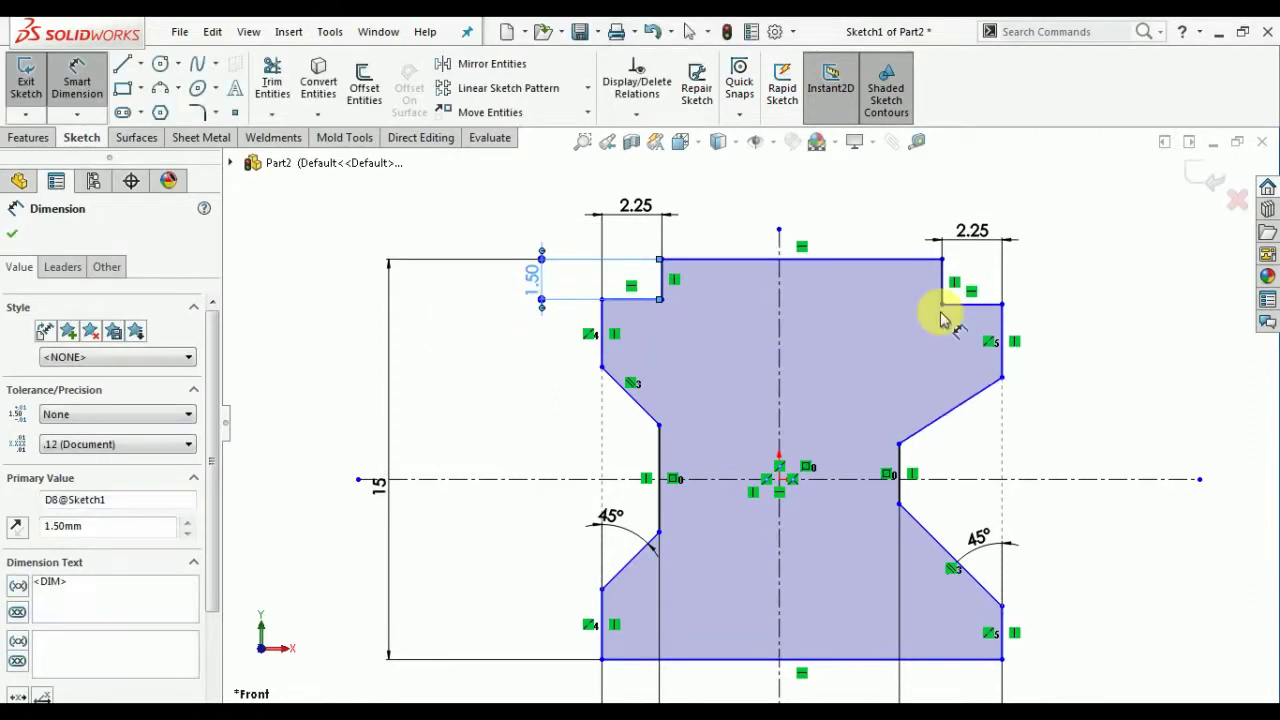
# Step: Dimension the height of the profile's upper-right step as 1.50 mm and finish dimensioning
pyautogui.click(956, 304)
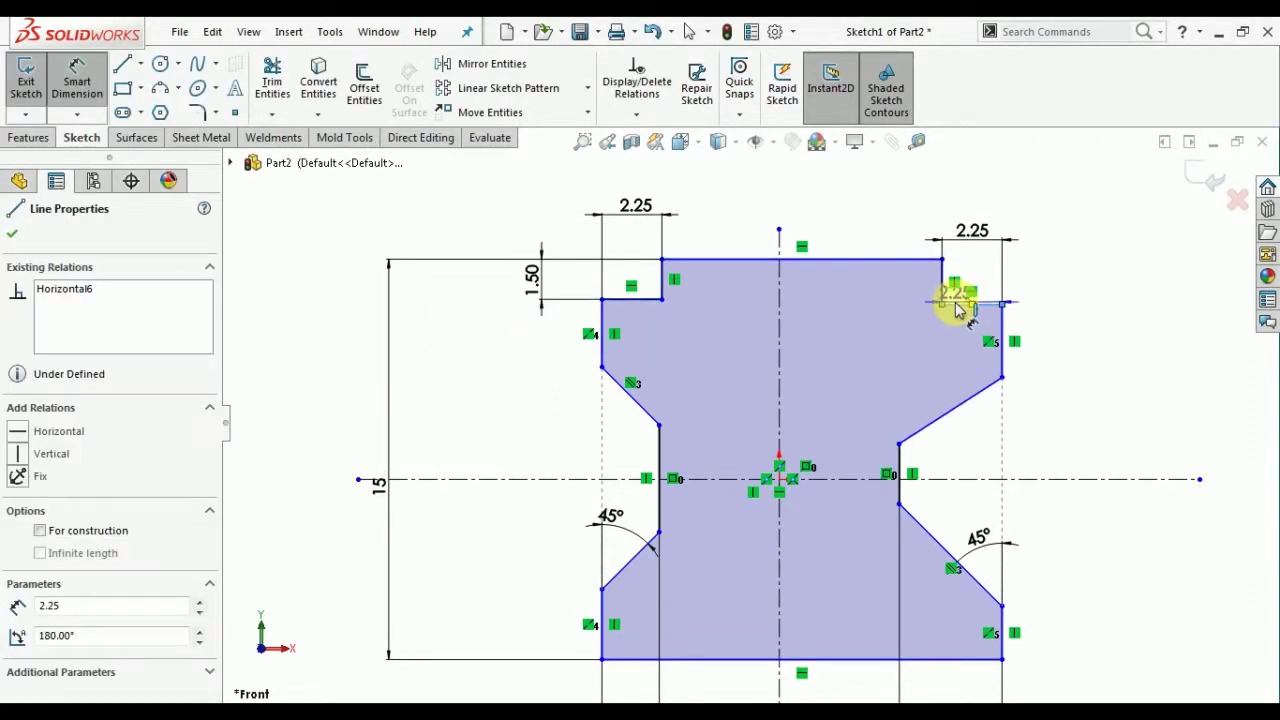
pyautogui.click(1030, 277)
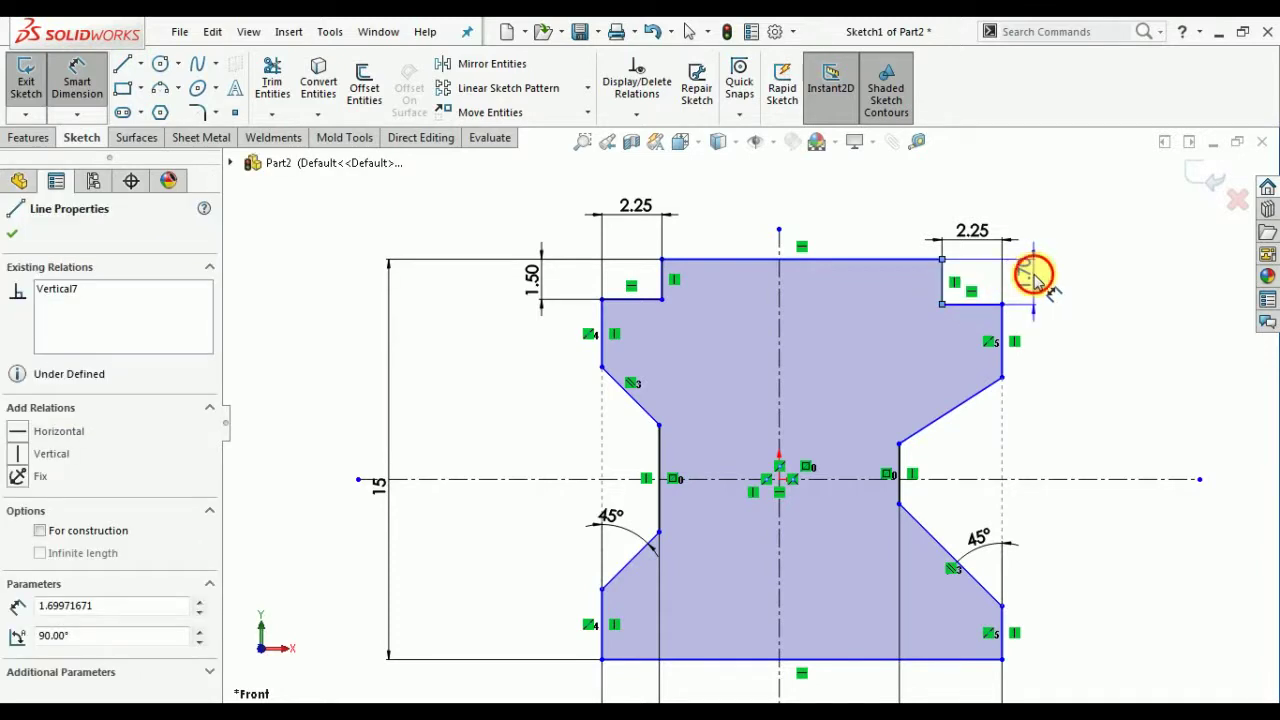
pyautogui.click(1036, 281)
pyautogui.press('Return')
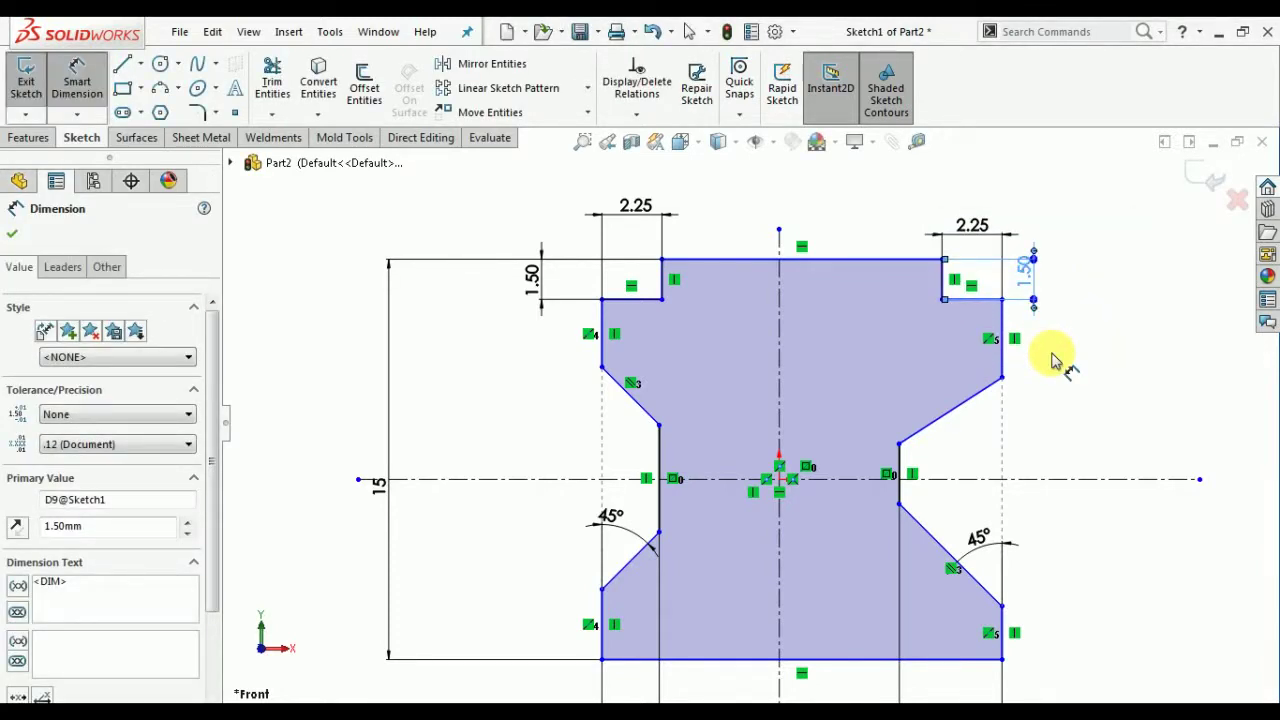
pyautogui.click(14, 234)
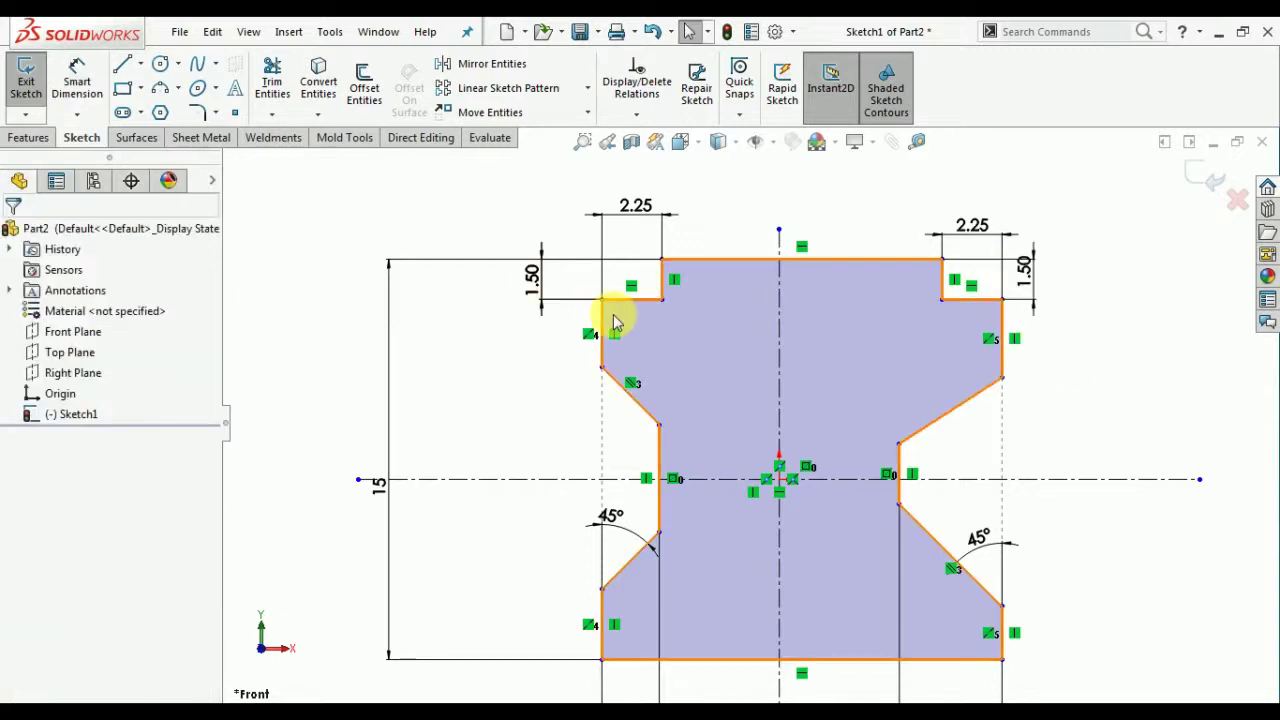
# Step: Try to dimension the angle between the profile's upper-left slanted edge and the outer vertical edge above it
pyautogui.press('d')
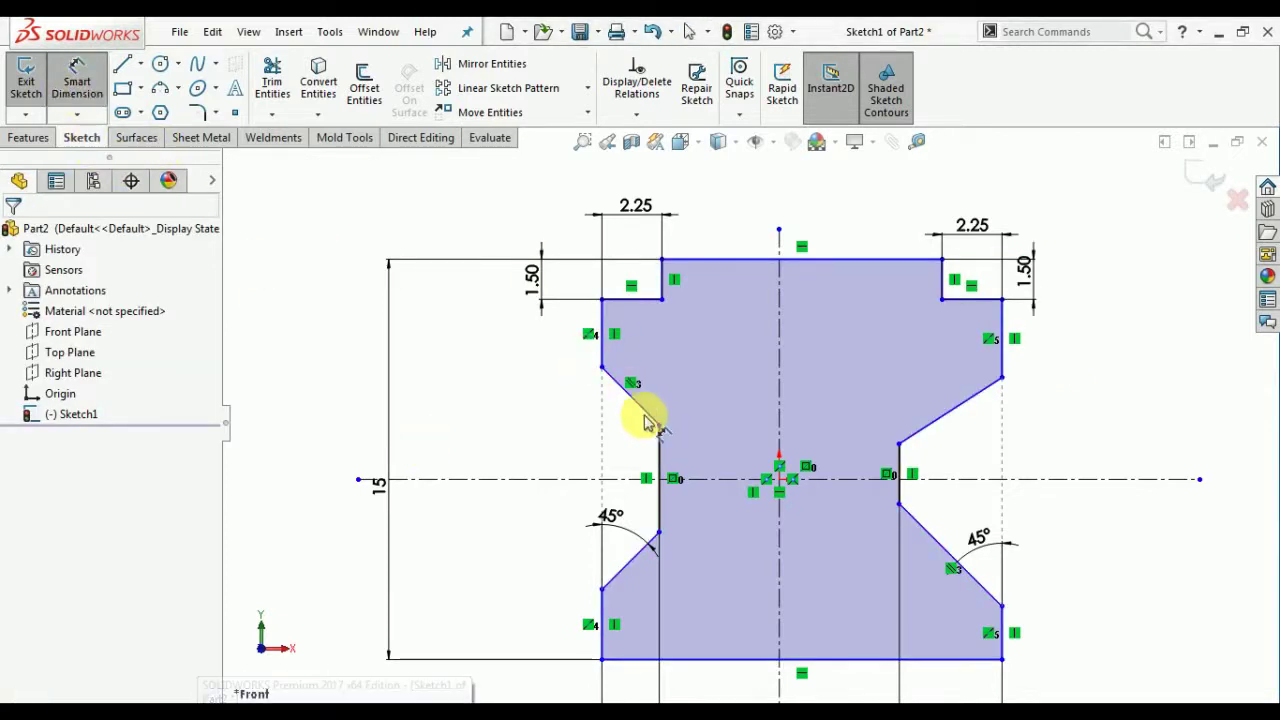
pyautogui.click(605, 368)
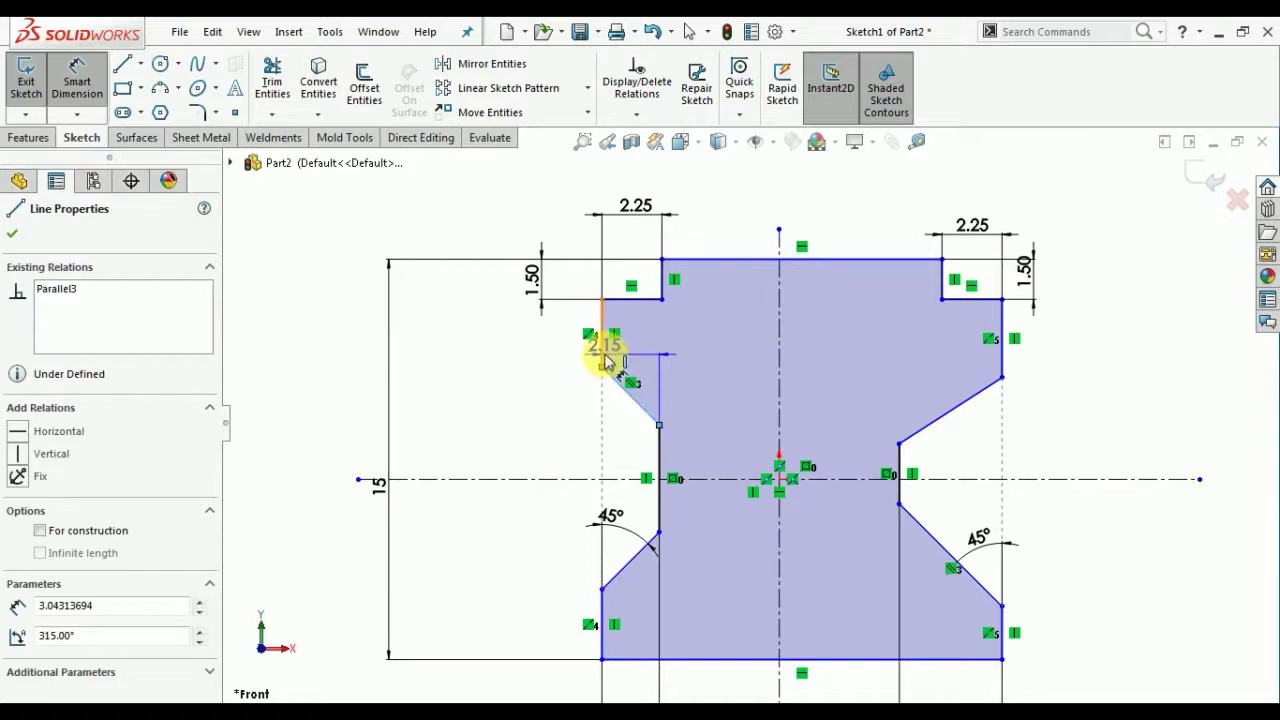
pyautogui.click(615, 418)
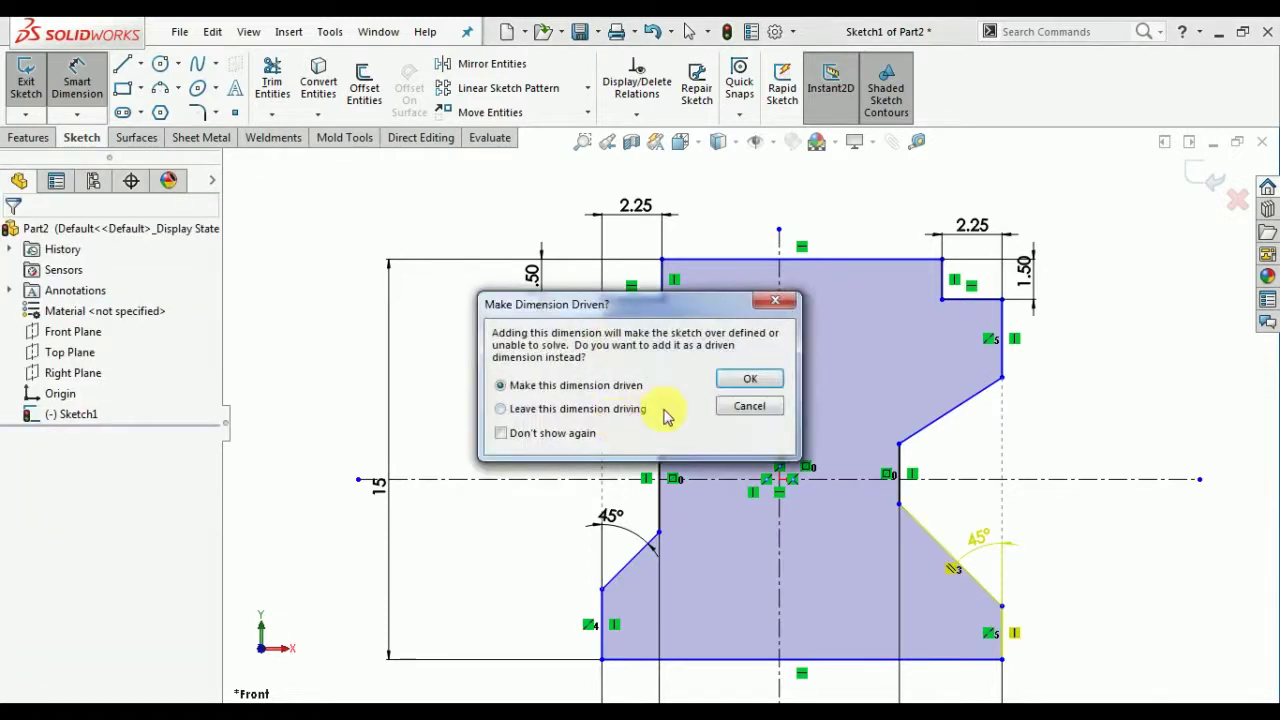
pyautogui.click(745, 406)
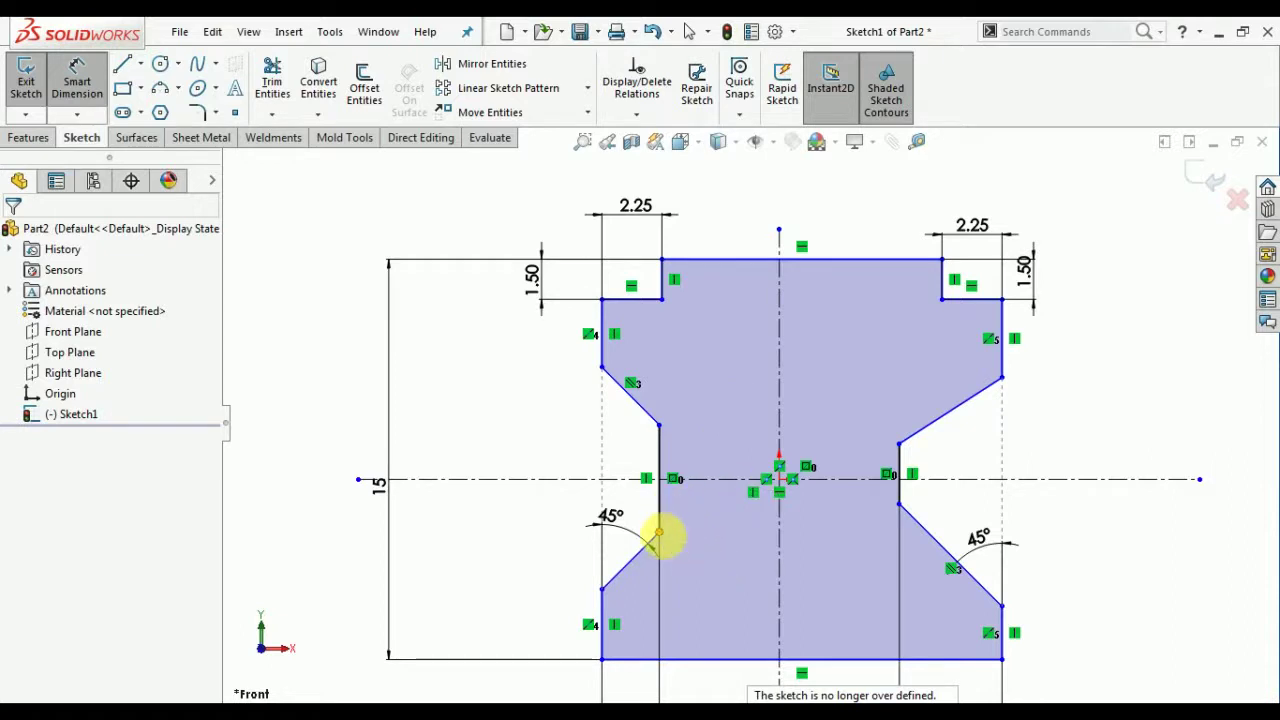
pyautogui.click(660, 534)
pyautogui.click(704, 484)
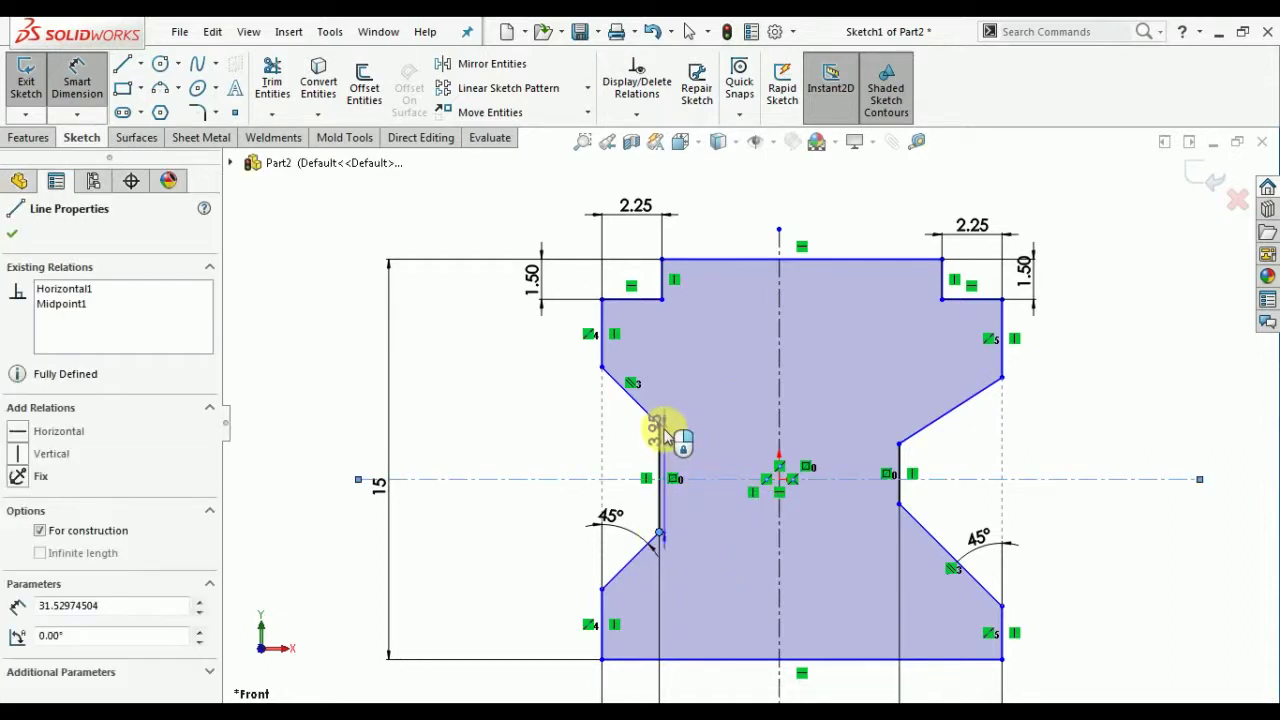
pyautogui.press('Escape')
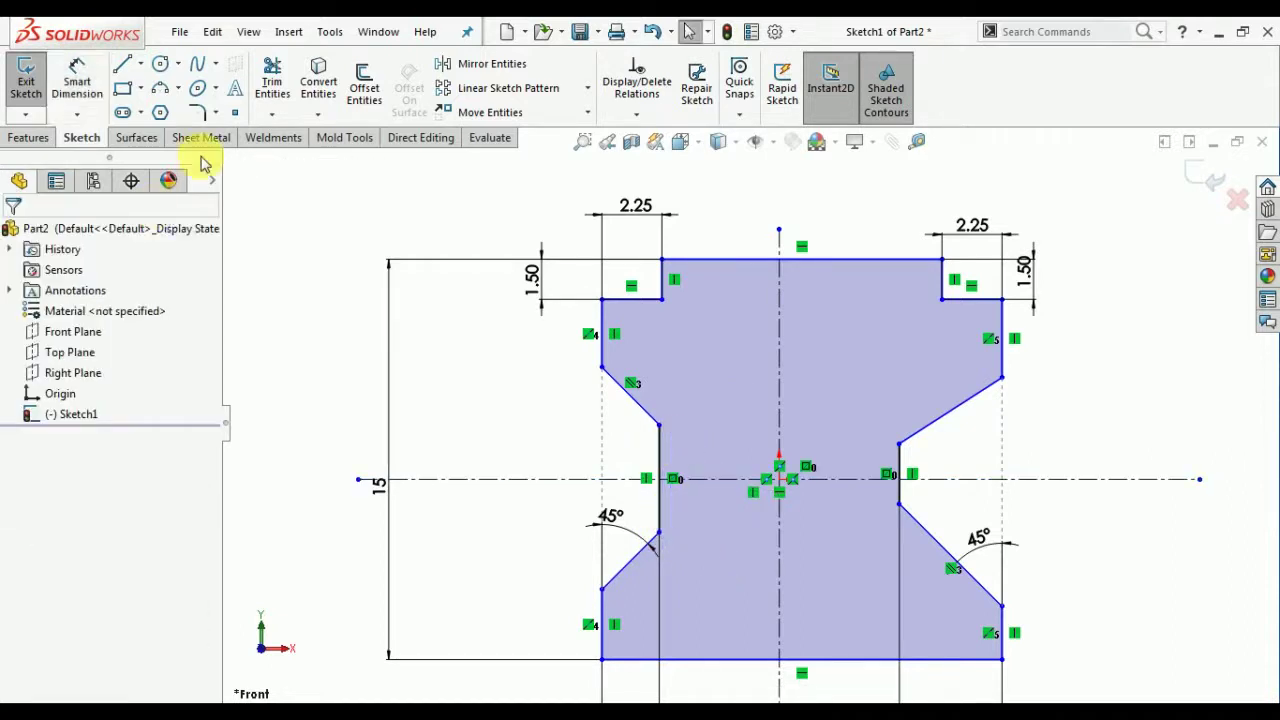
# Step: Make the upper and lower endpoints of the left waist edge symmetric about the horizontal centerline
pyautogui.click(660, 427)
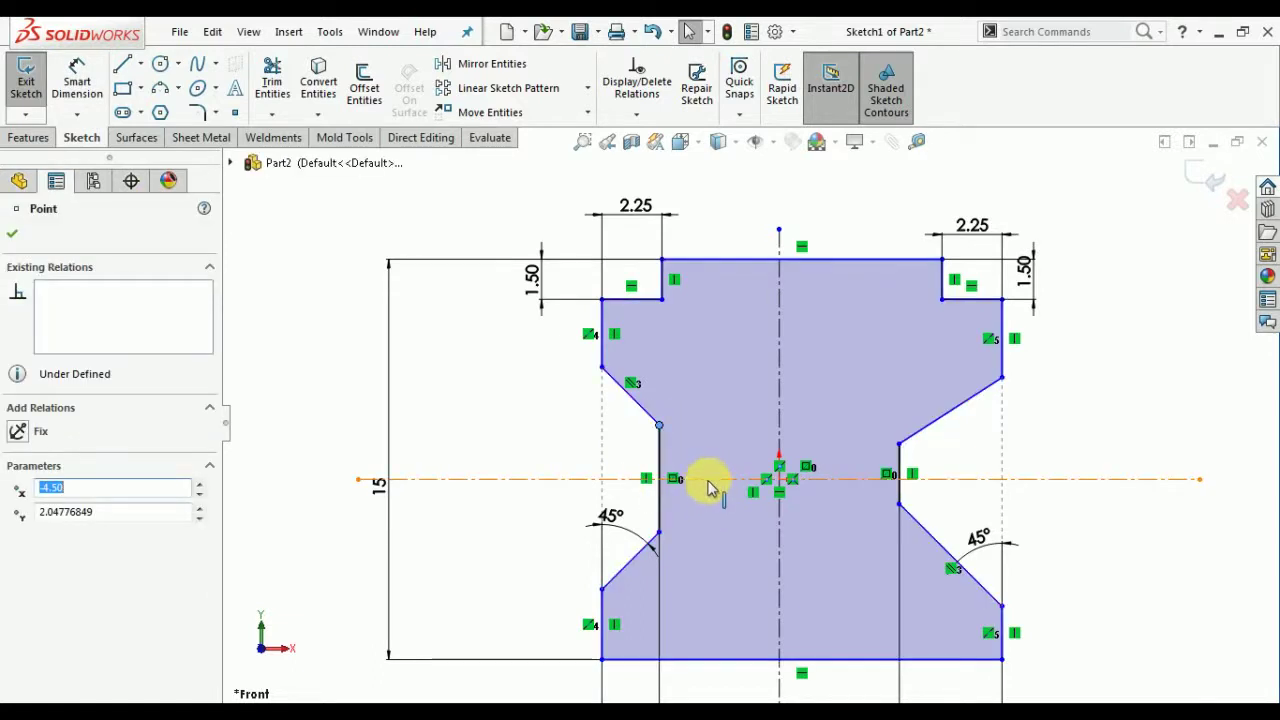
pyautogui.keyDown('ctrl'); pyautogui.click(658, 532); pyautogui.keyUp('ctrl')
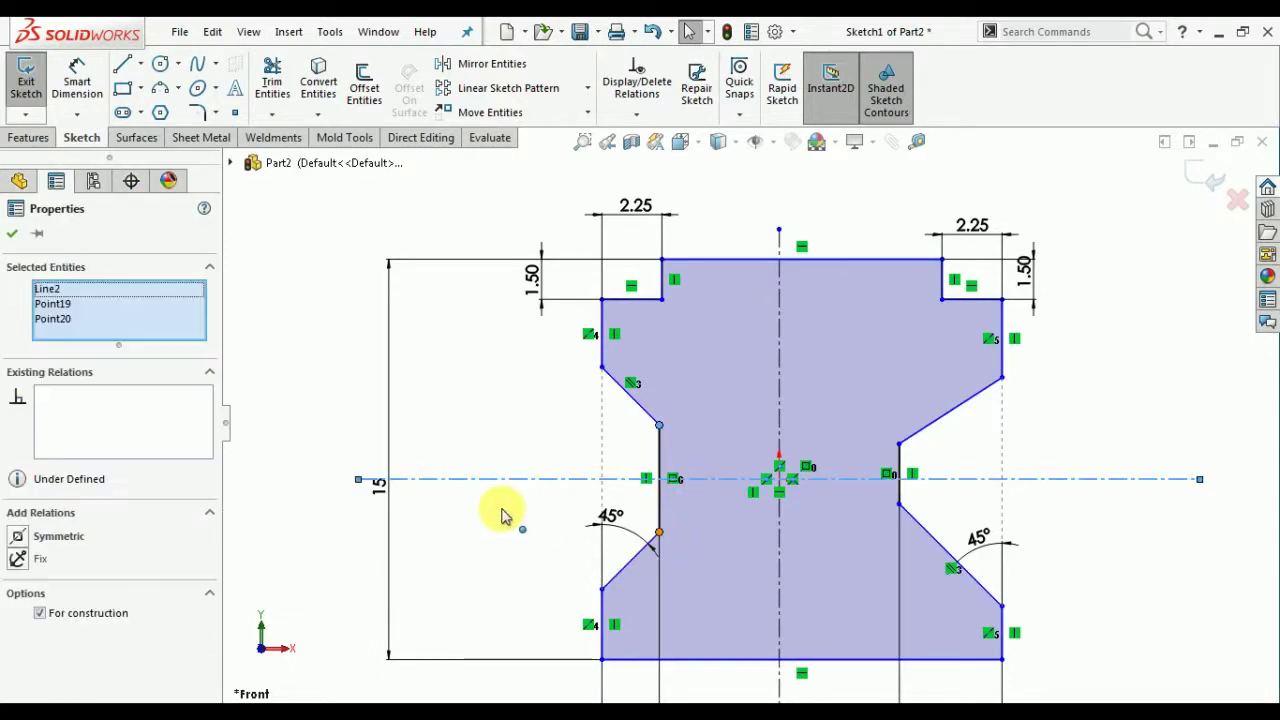
pyautogui.click(60, 537)
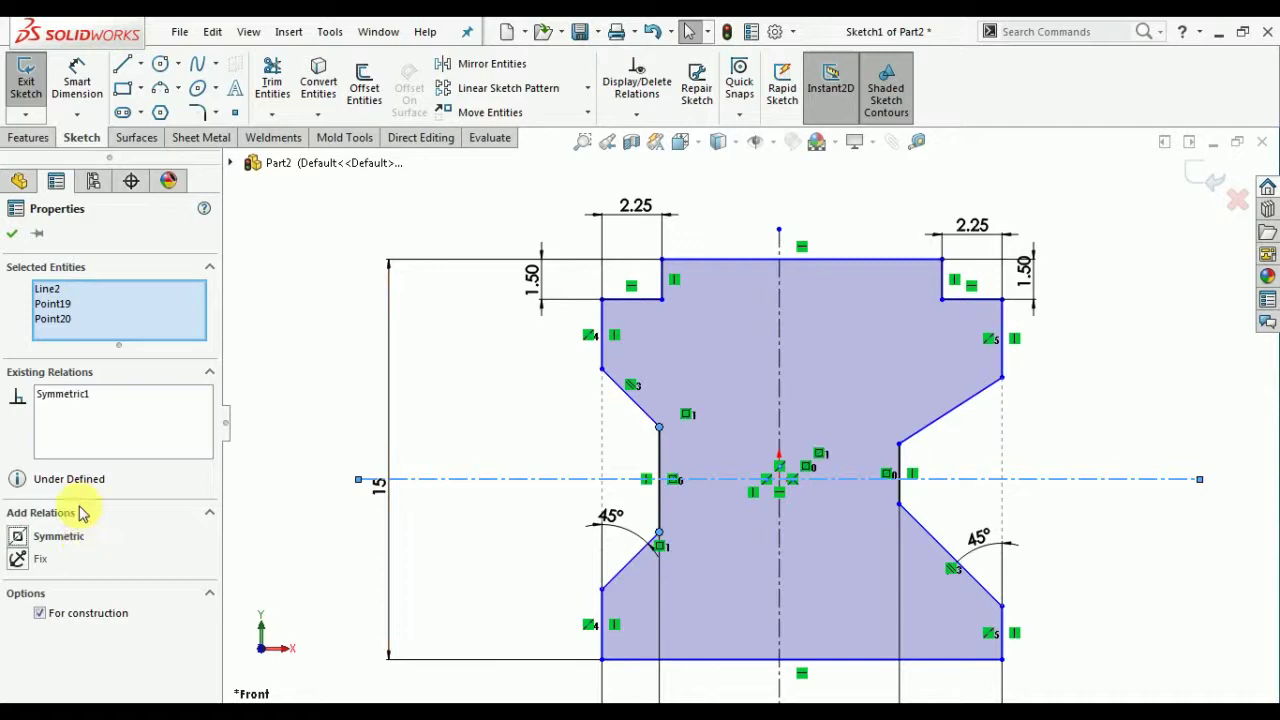
pyautogui.click(15, 233)
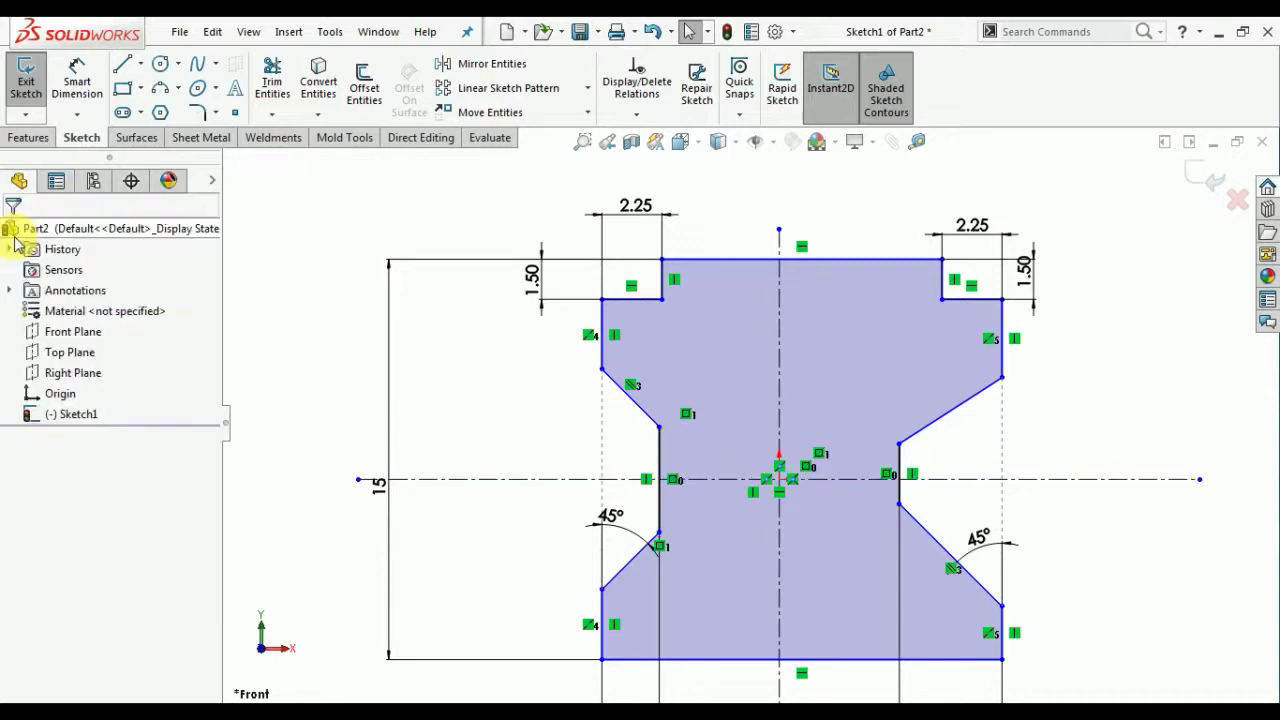
# Step: Make the upper and lower endpoints of the right waist edge symmetric about the horizontal centerline
pyautogui.click(906, 457)
pyautogui.keyDown('ctrl'); pyautogui.click(903, 506); pyautogui.keyUp('ctrl')
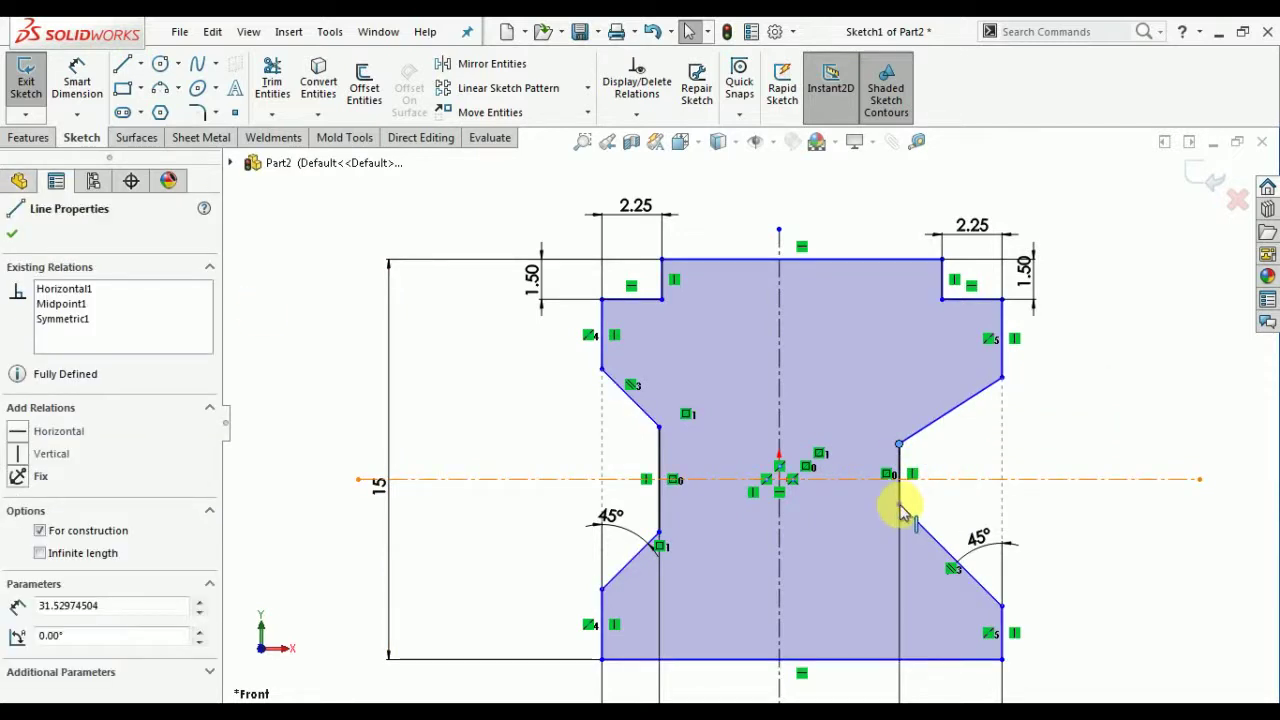
pyautogui.keyDown('ctrl'); pyautogui.click(900, 505); pyautogui.keyUp('ctrl')
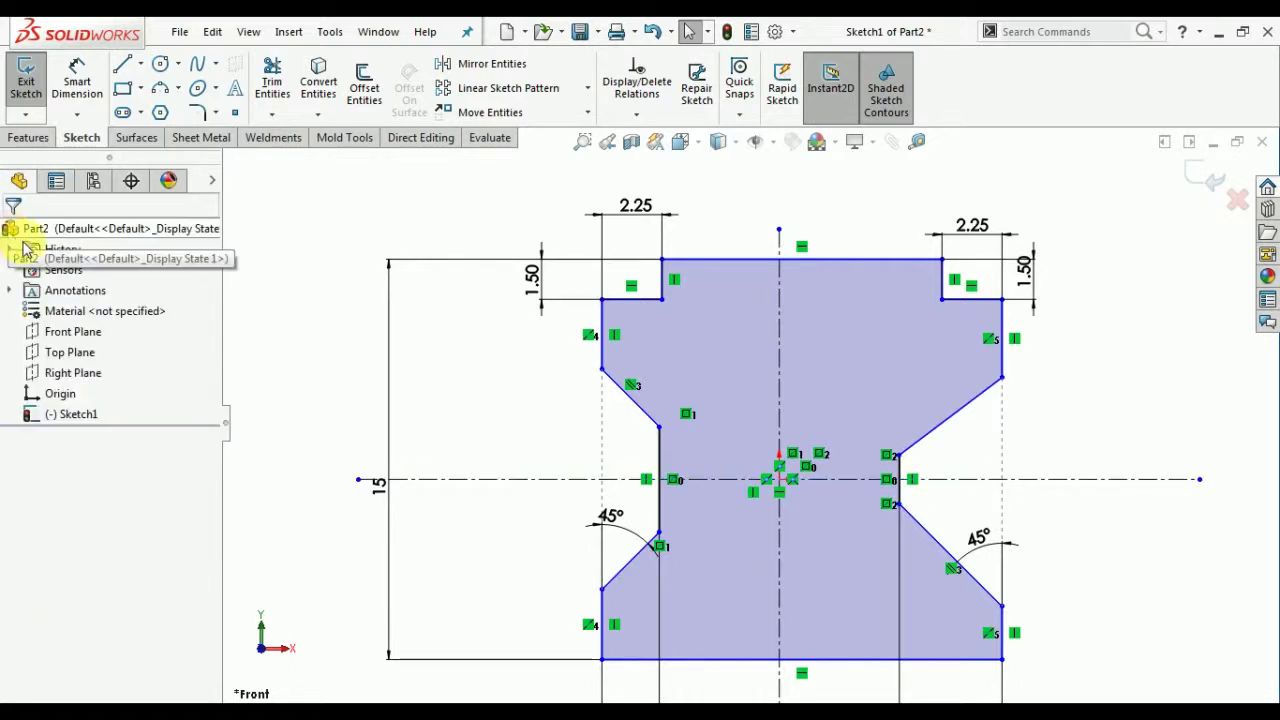
# Step: Dimension the length of the left vertical waist edge as 2.17 mm
pyautogui.click(77, 82)
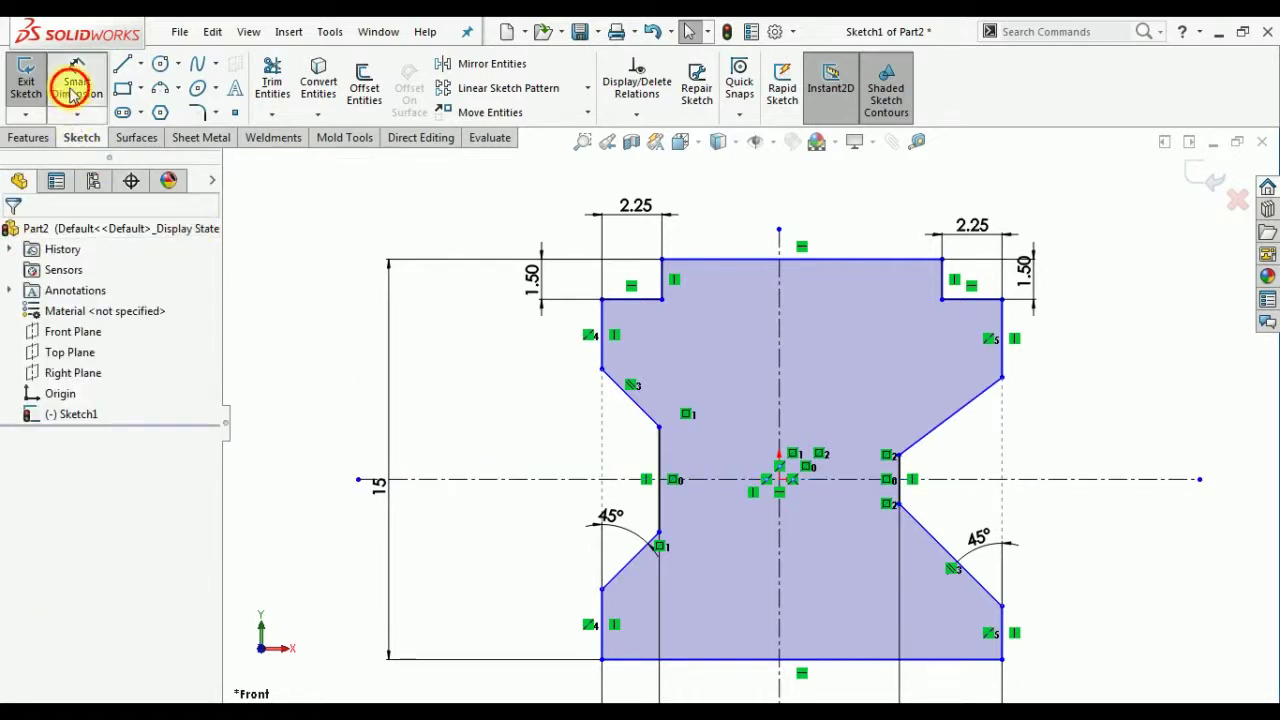
pyautogui.click(593, 490)
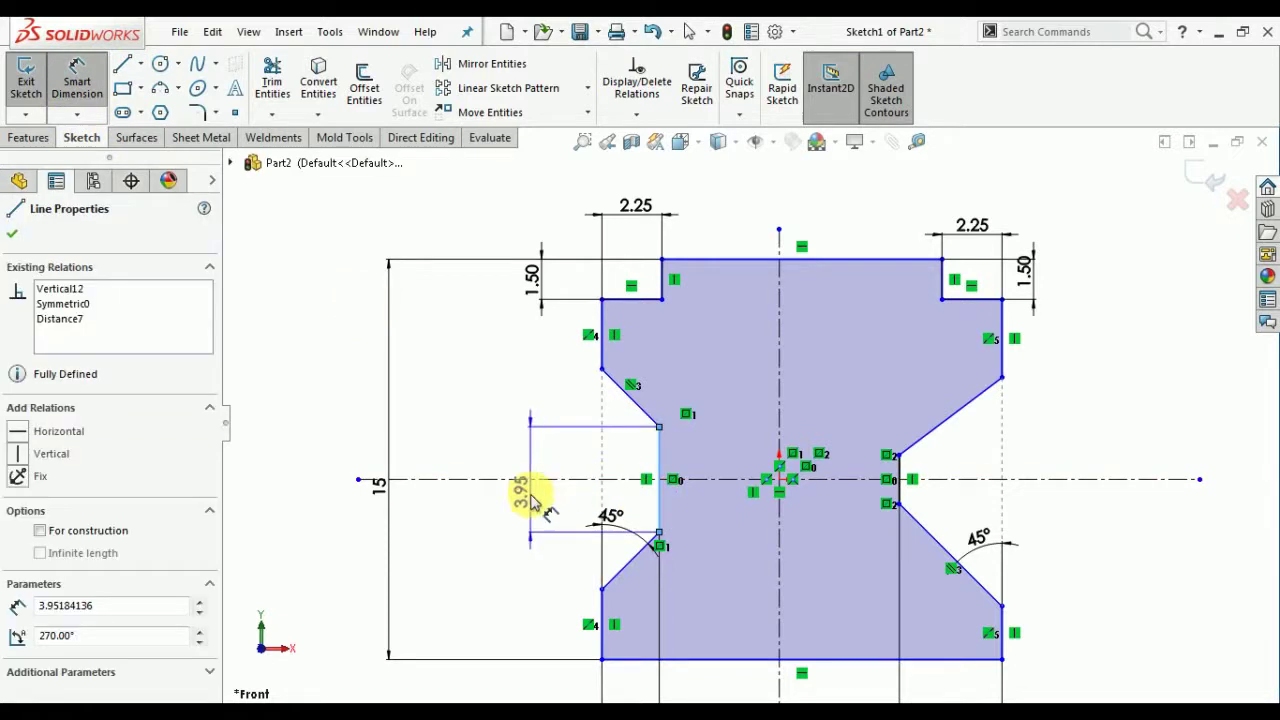
pyautogui.click(531, 505)
pyautogui.write('2.1')
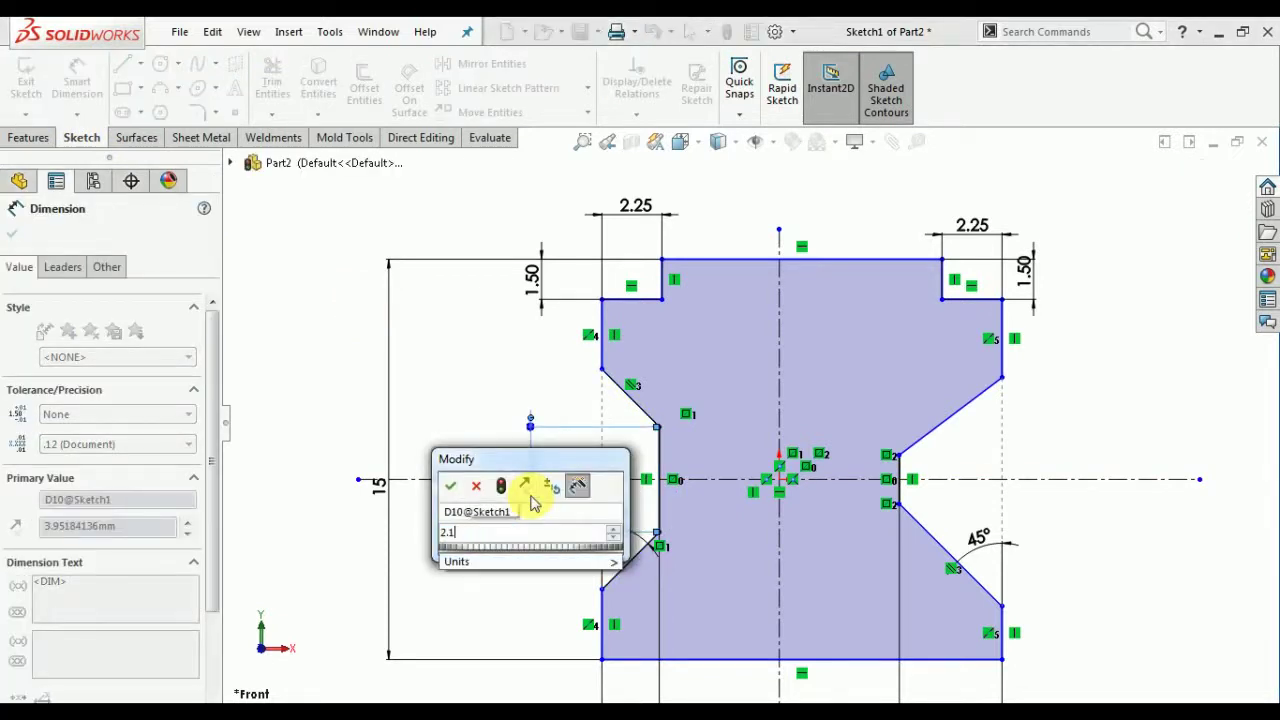
pyautogui.write('7')
pyautogui.press('Return')
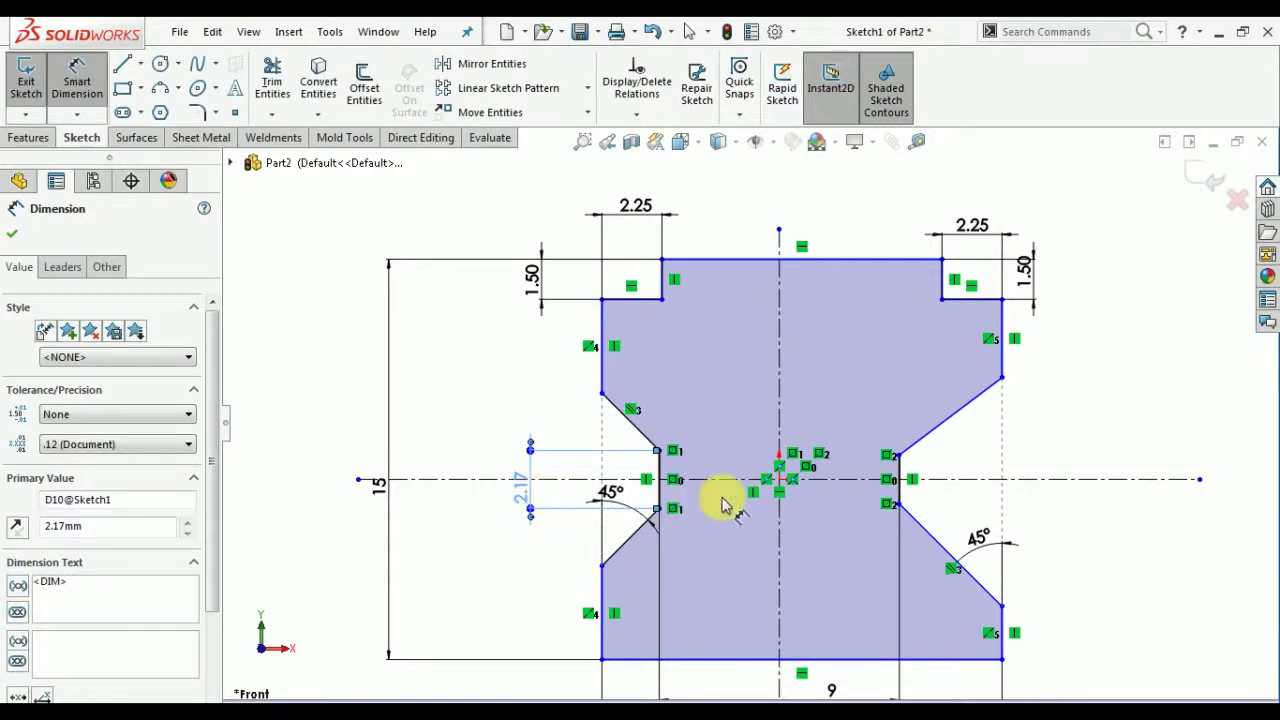
pyautogui.click(12, 236)
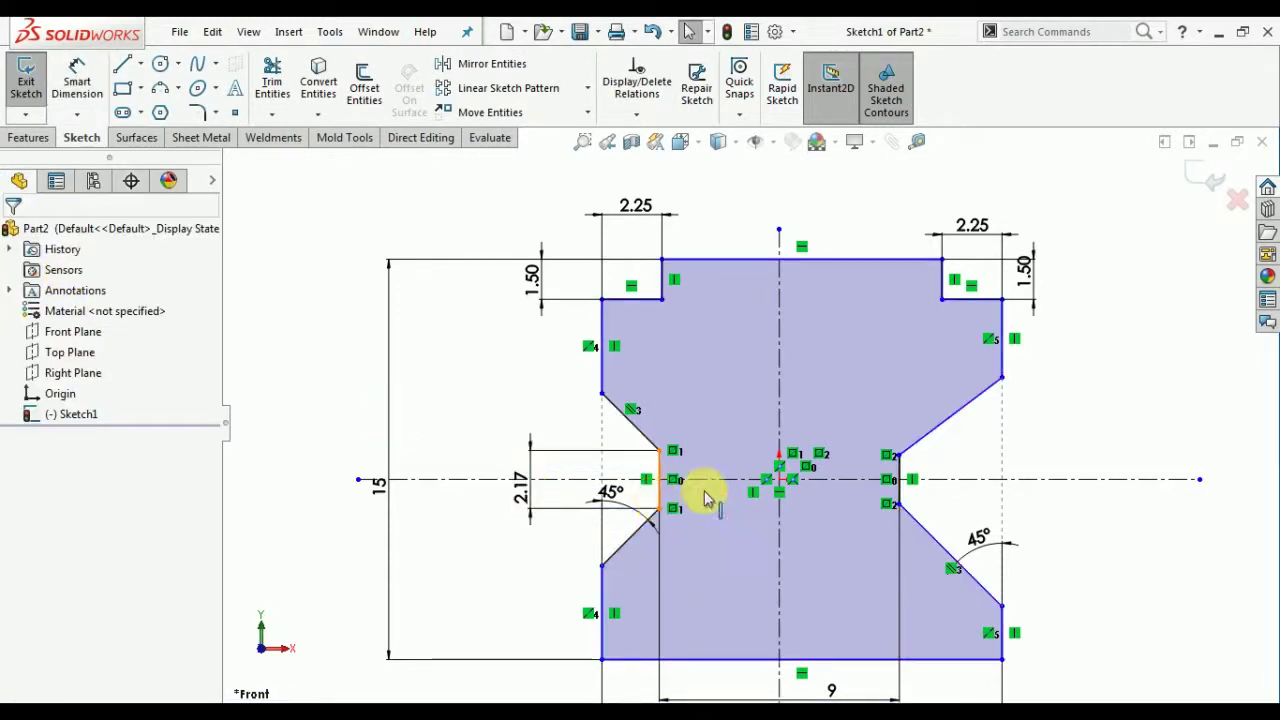
# Step: Make the left and right vertical waist edges equal in length
pyautogui.click(902, 494)
pyautogui.keyDown('ctrl'); pyautogui.click(902, 494); pyautogui.keyUp('ctrl')
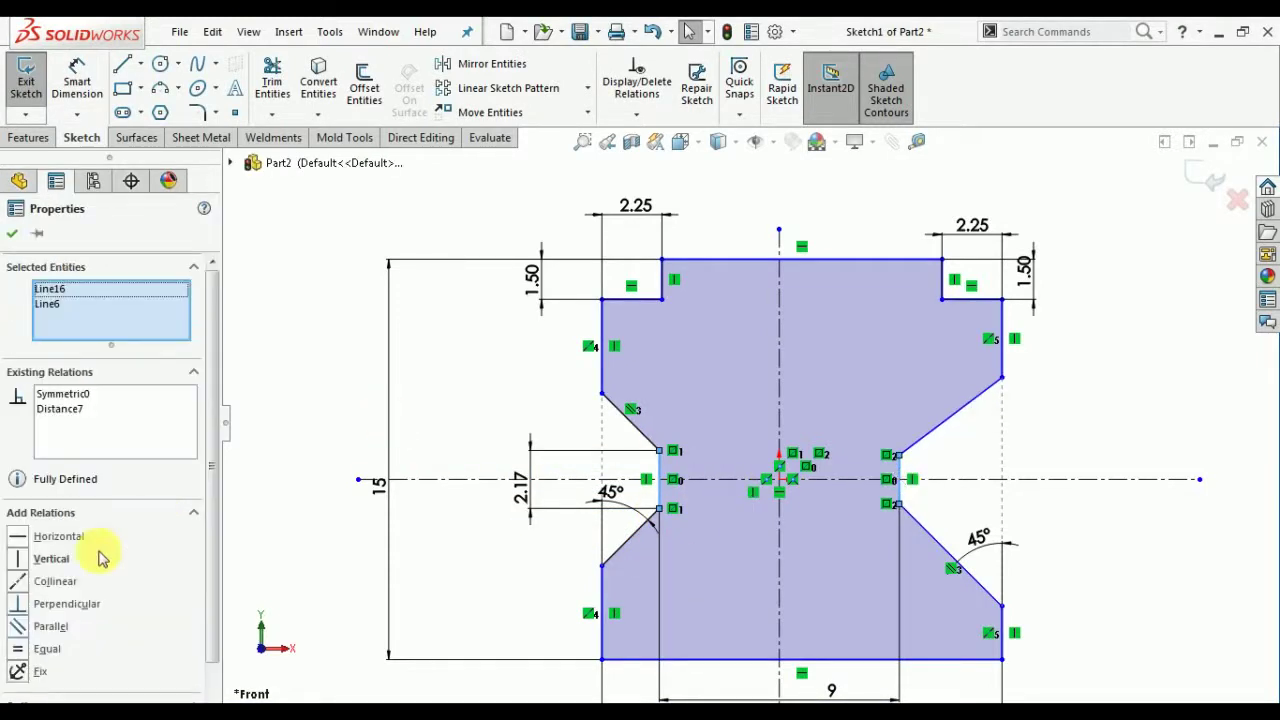
pyautogui.click(52, 652)
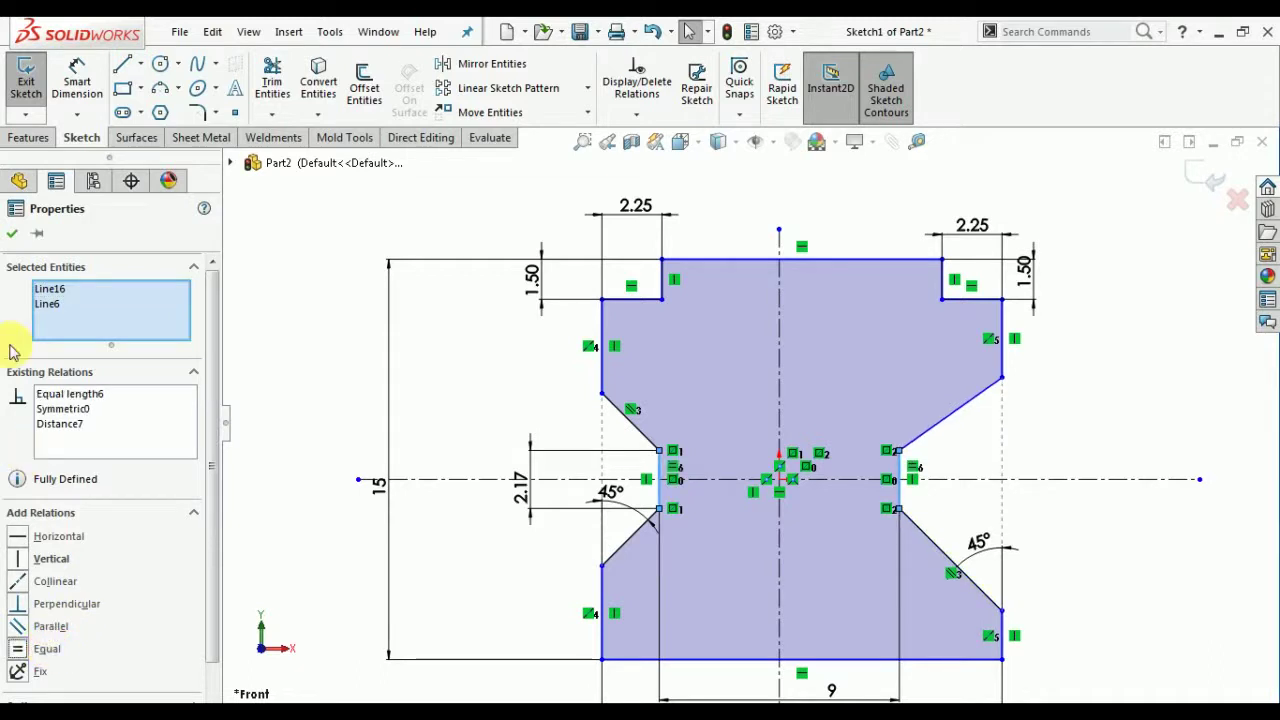
pyautogui.click(12, 234)
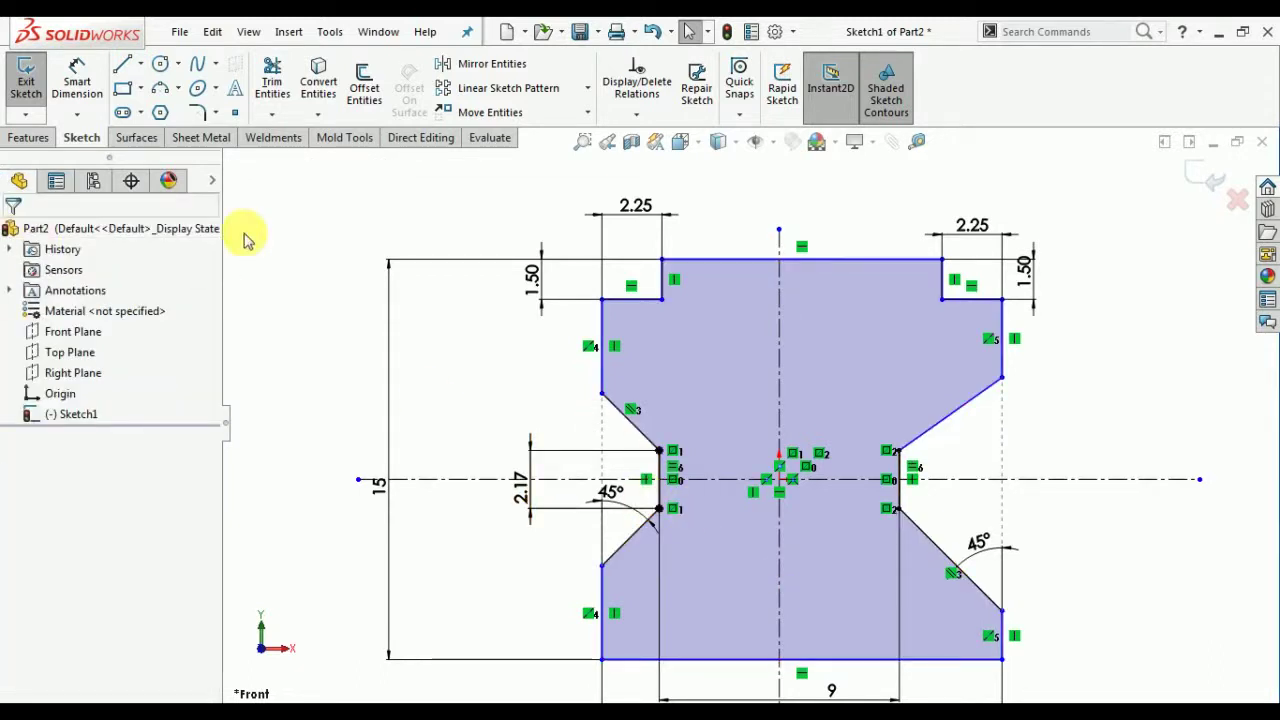
# Step: Dimension the distance from the horizontal centerline to the profile's bottom edge as 7.50 mm
pyautogui.click(77, 82)
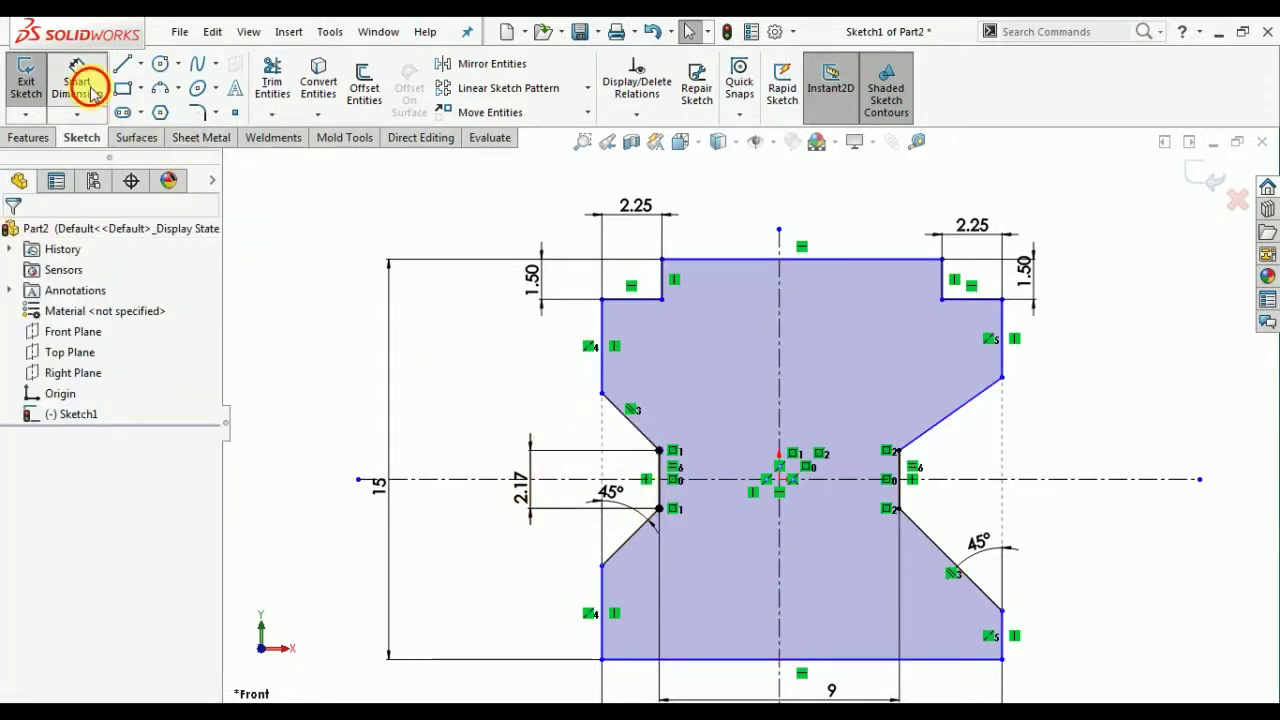
pyautogui.click(722, 481)
pyautogui.click(700, 659)
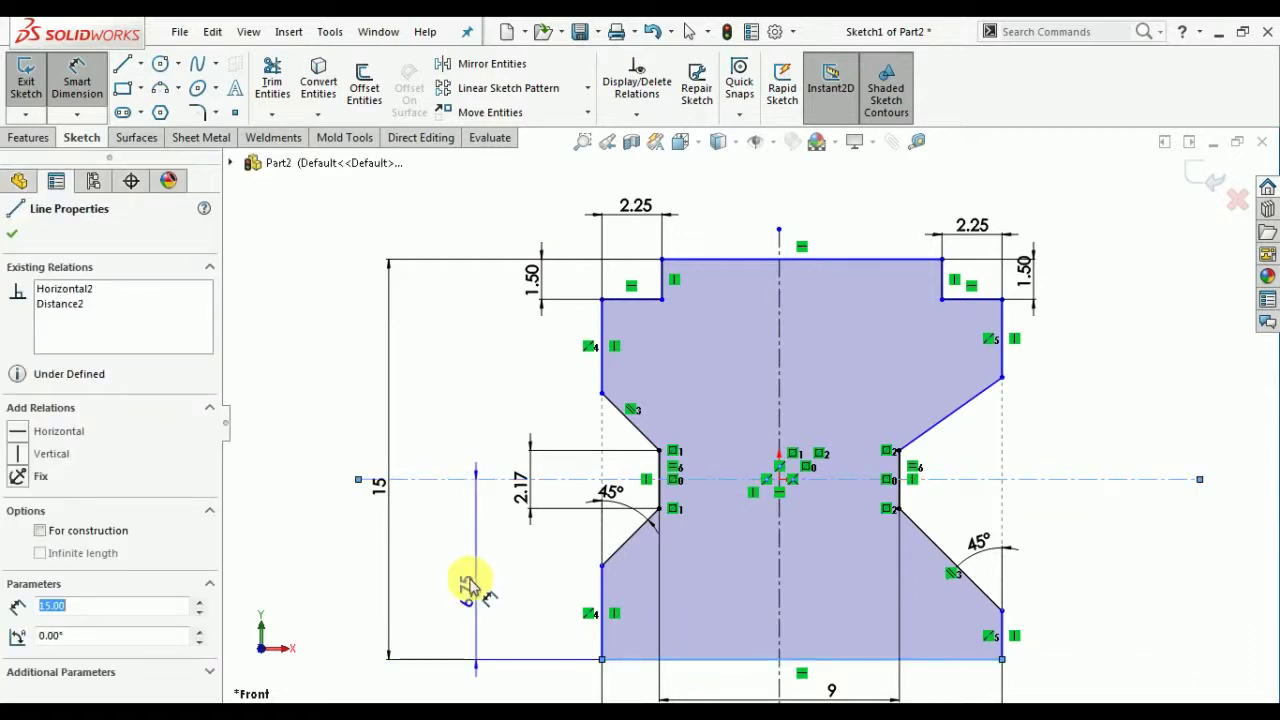
pyautogui.click(467, 584)
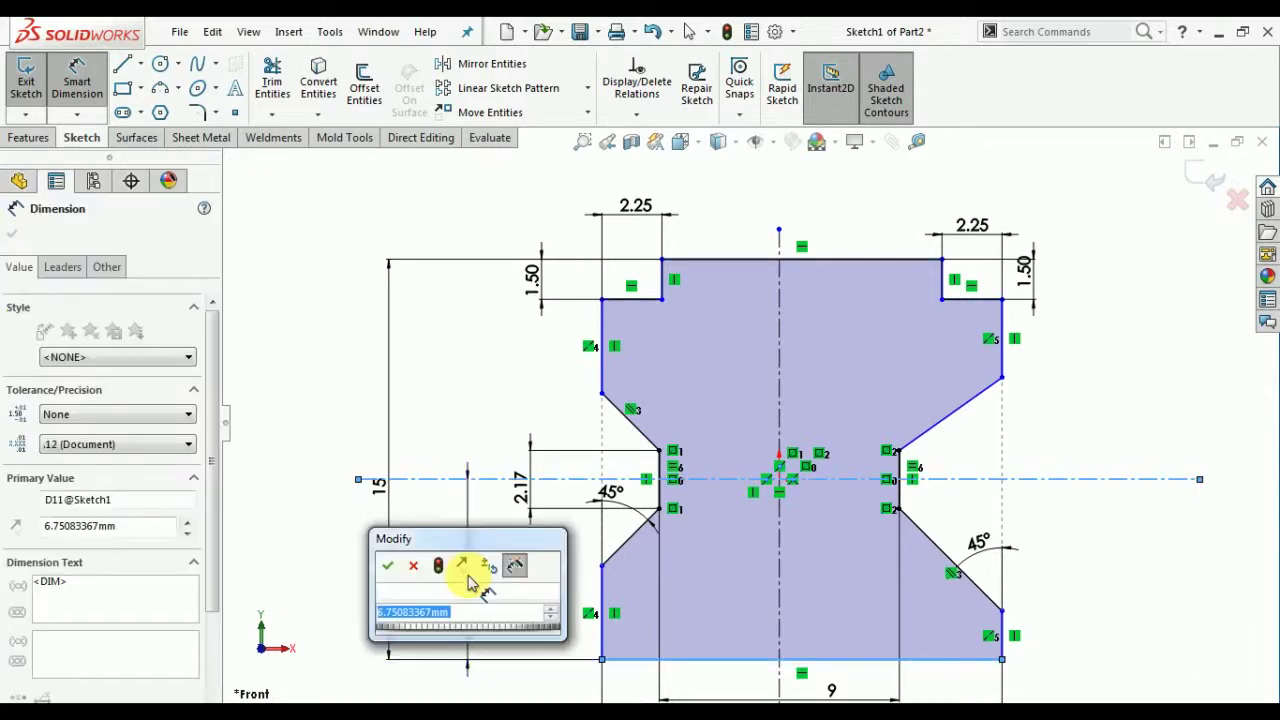
pyautogui.write('6.75')
pyautogui.press('Return')
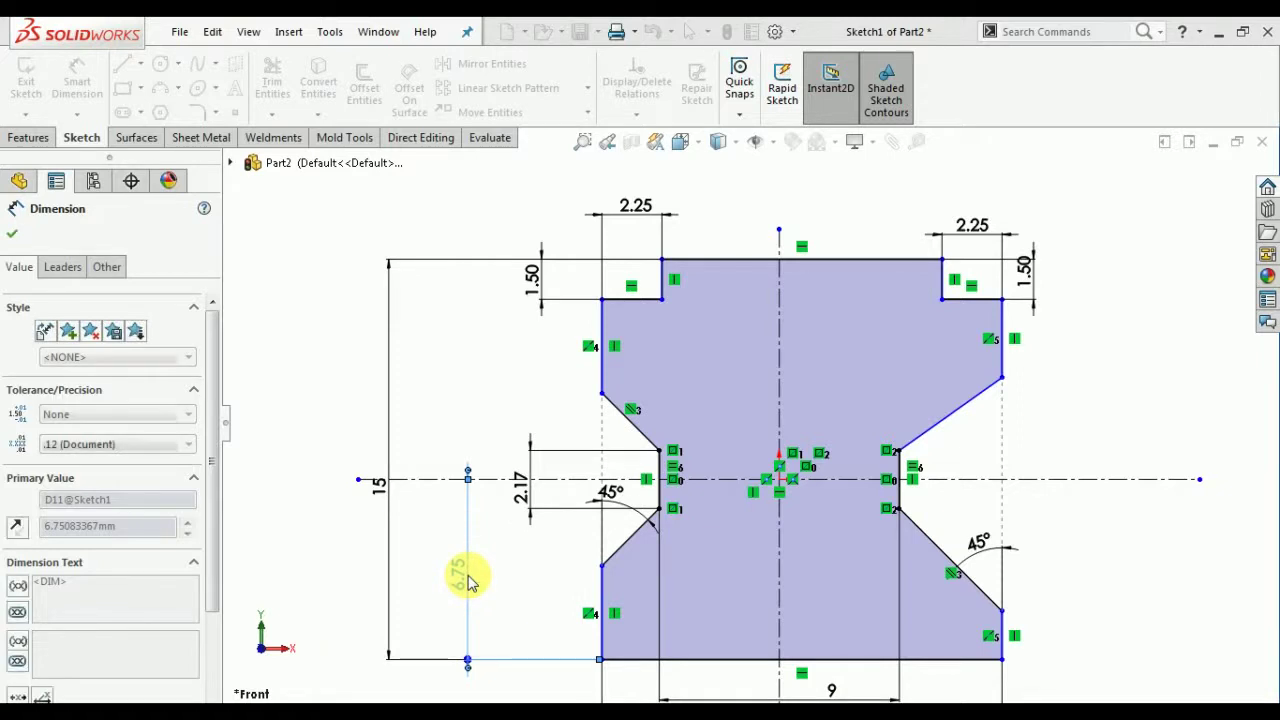
pyautogui.click(14, 234)
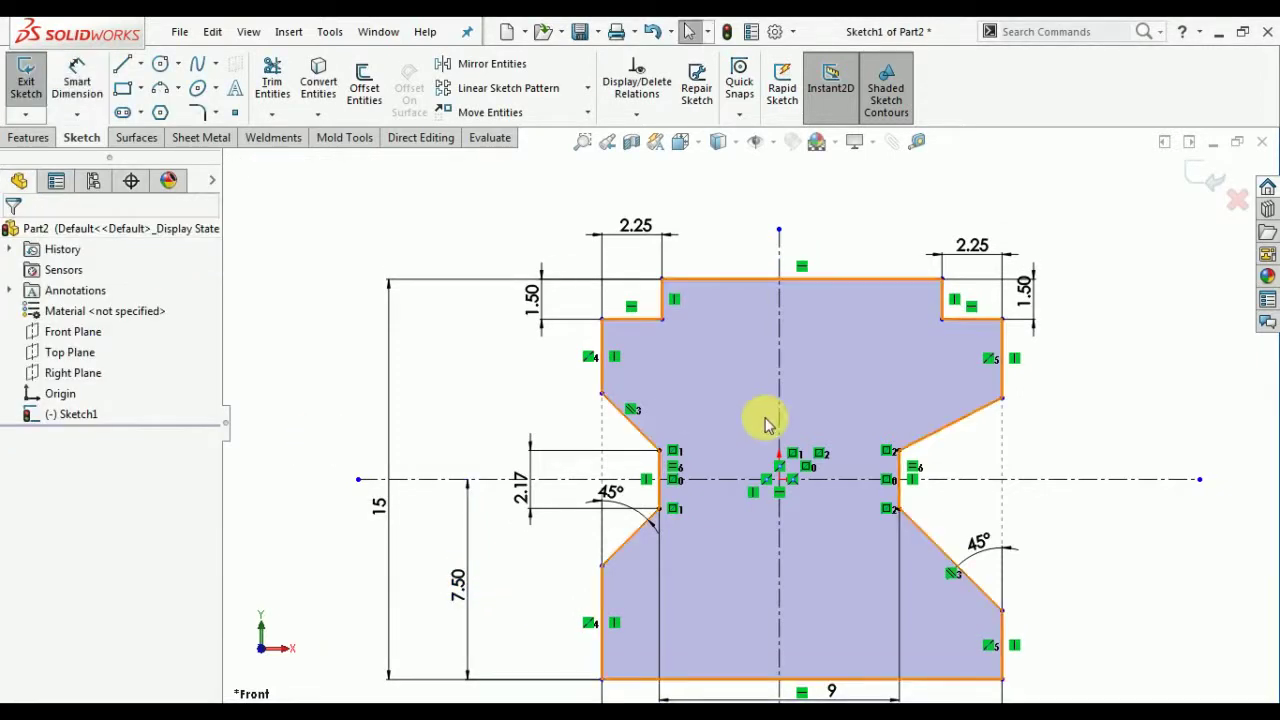
# Step: Try to dimension the horizontal distance between the profile's upper-left and upper-right outer vertical edges
pyautogui.scroll(3, 943, 463)
pyautogui.scroll(-1, 945, 467)
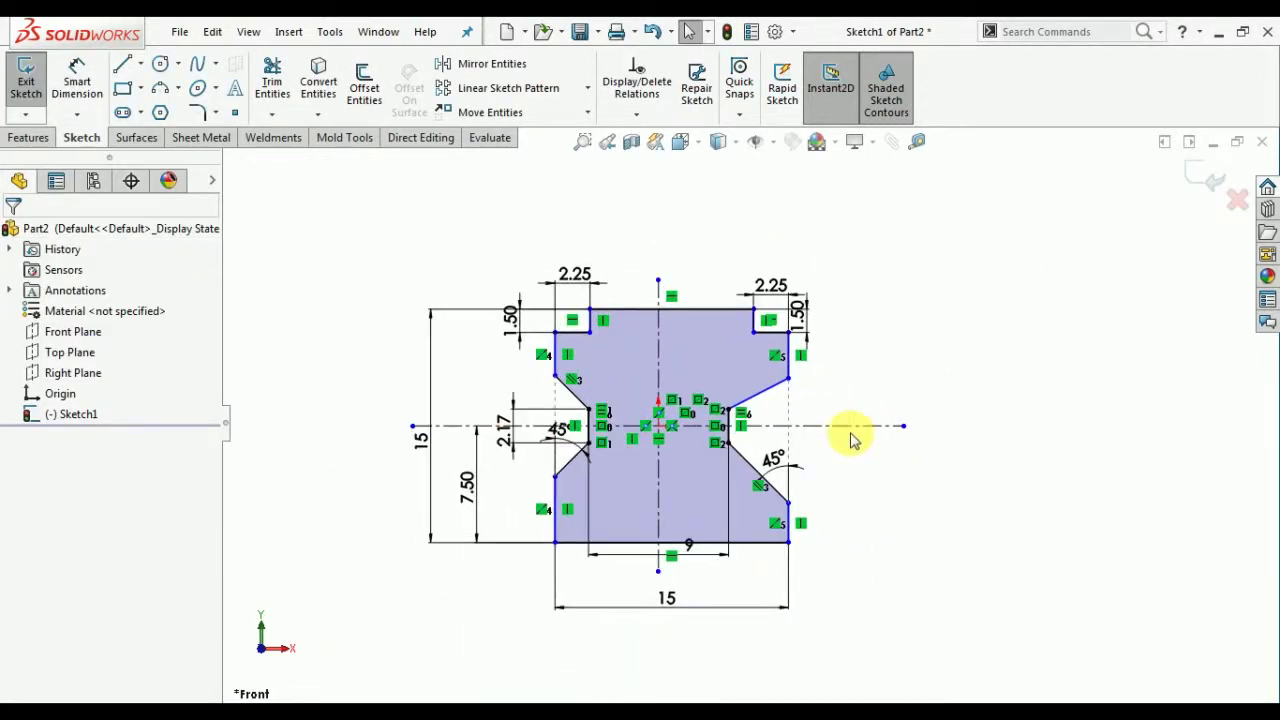
pyautogui.click(74, 84)
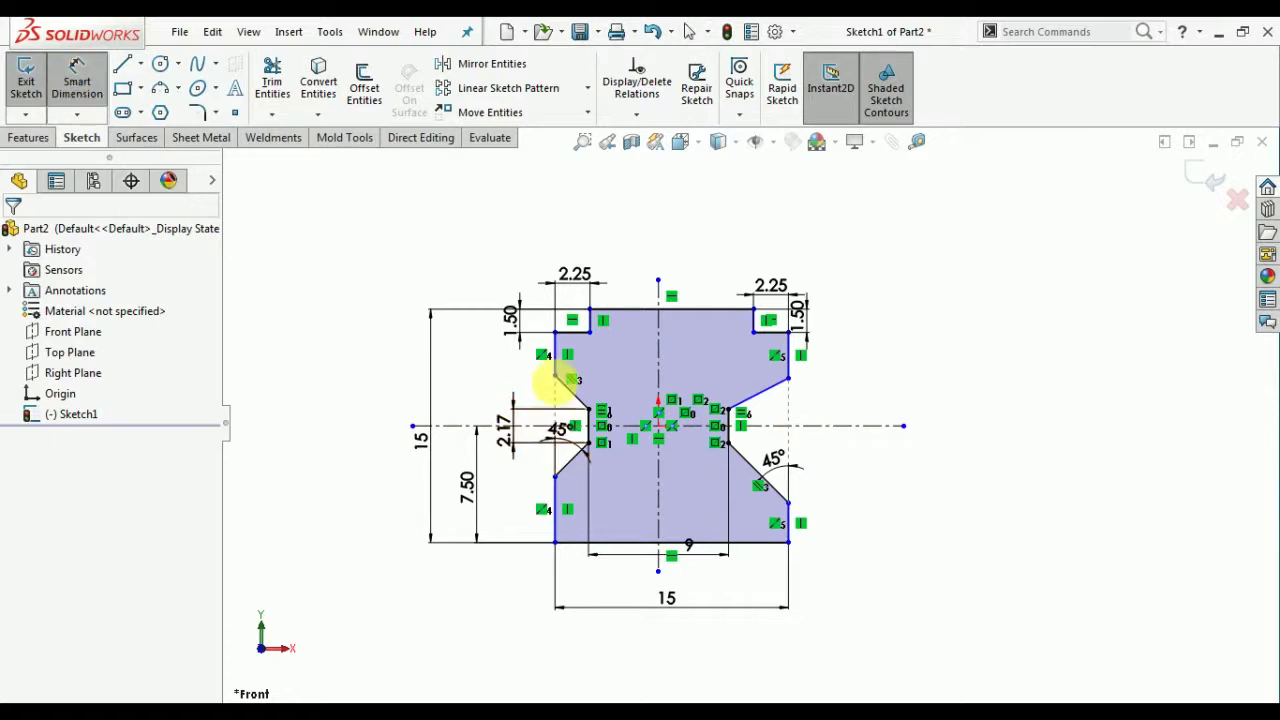
pyautogui.click(771, 363)
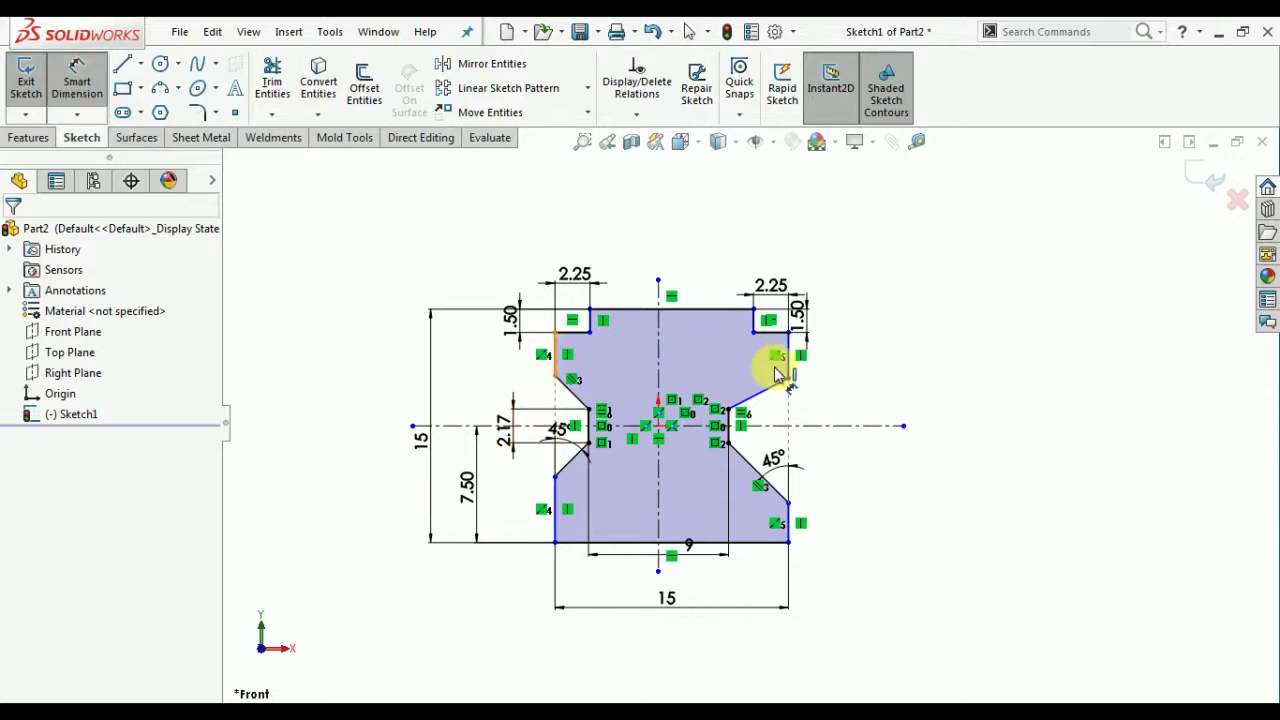
pyautogui.click(698, 242)
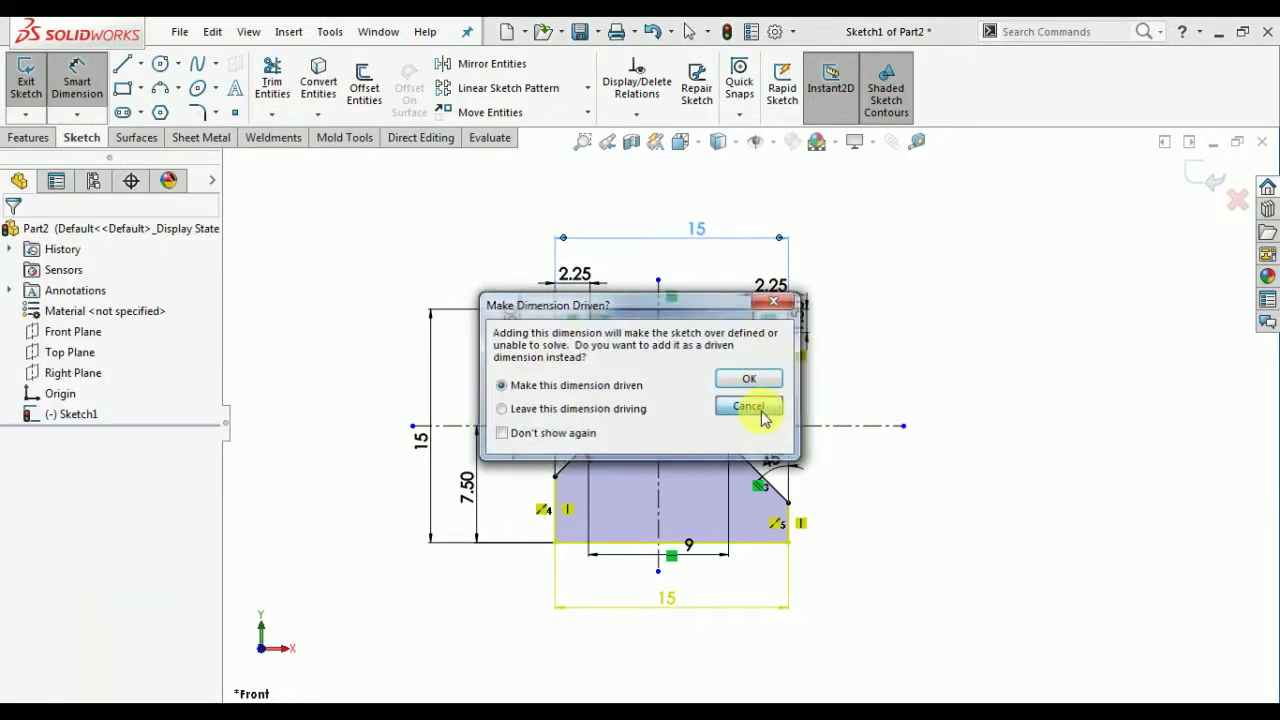
pyautogui.click(758, 410)
pyautogui.scroll(-3, 760, 428)
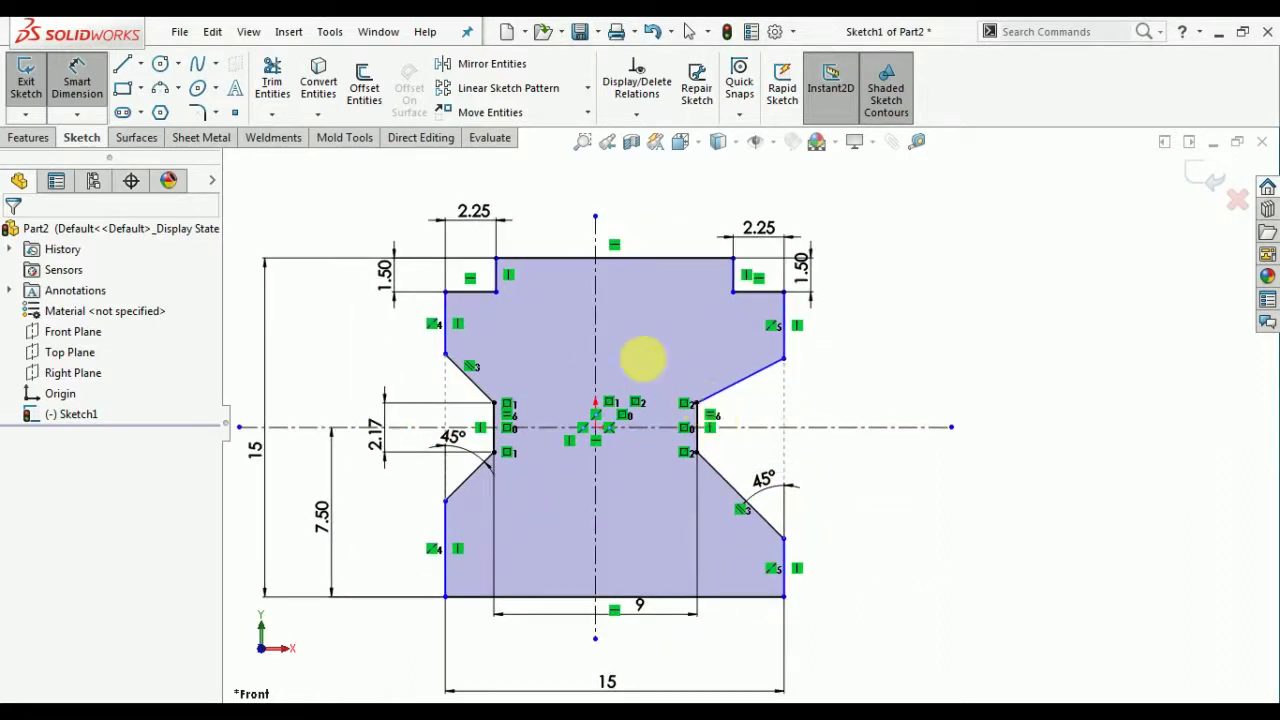
pyautogui.click(557, 258)
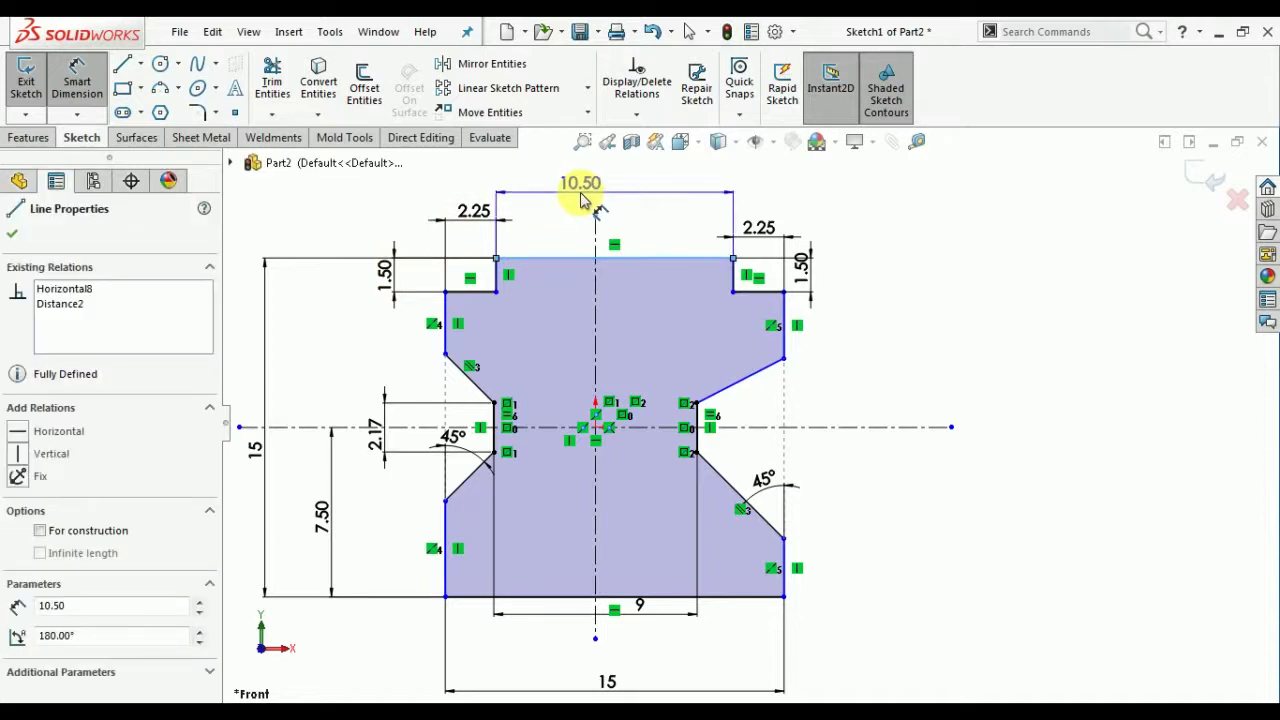
pyautogui.press('Escape')
pyautogui.press('Escape')
# Step: Make the short vertical edges of the upper-left and upper-right corner steps symmetric about the vertical centerline
pyautogui.click(494, 277)
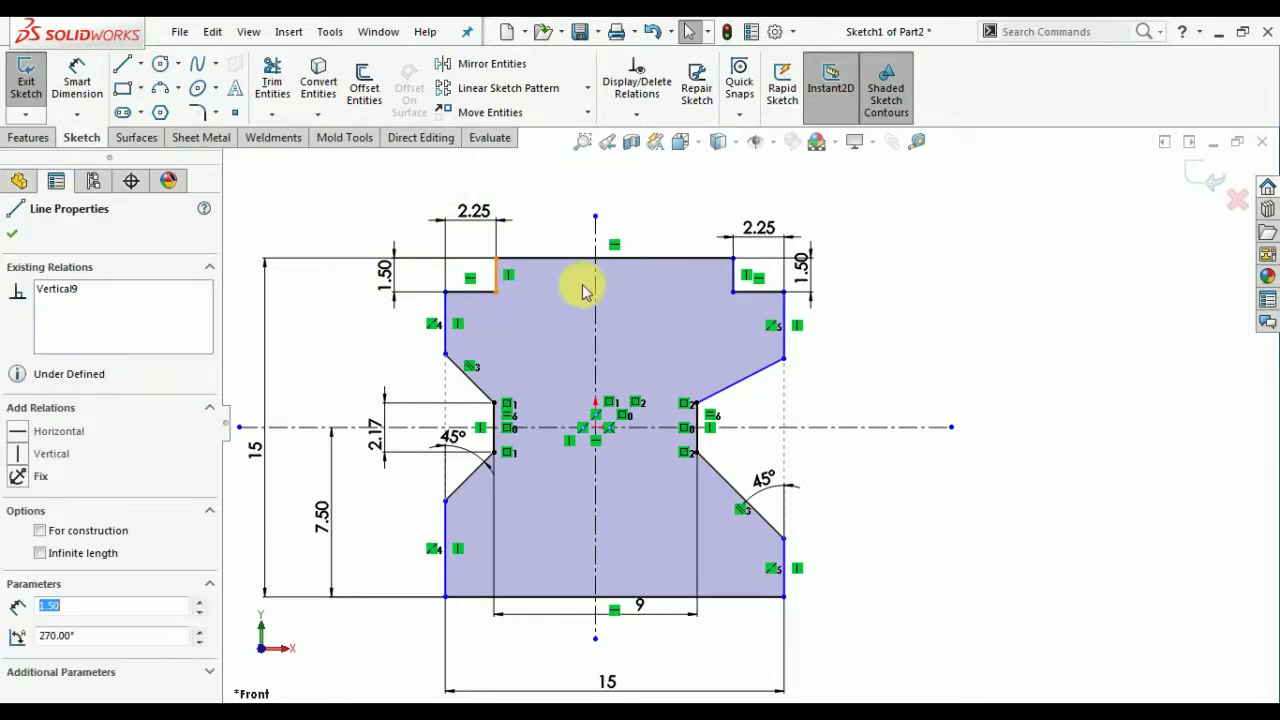
pyautogui.keyDown('ctrl'); pyautogui.click(734, 277); pyautogui.keyUp('ctrl')
pyautogui.click(734, 277)
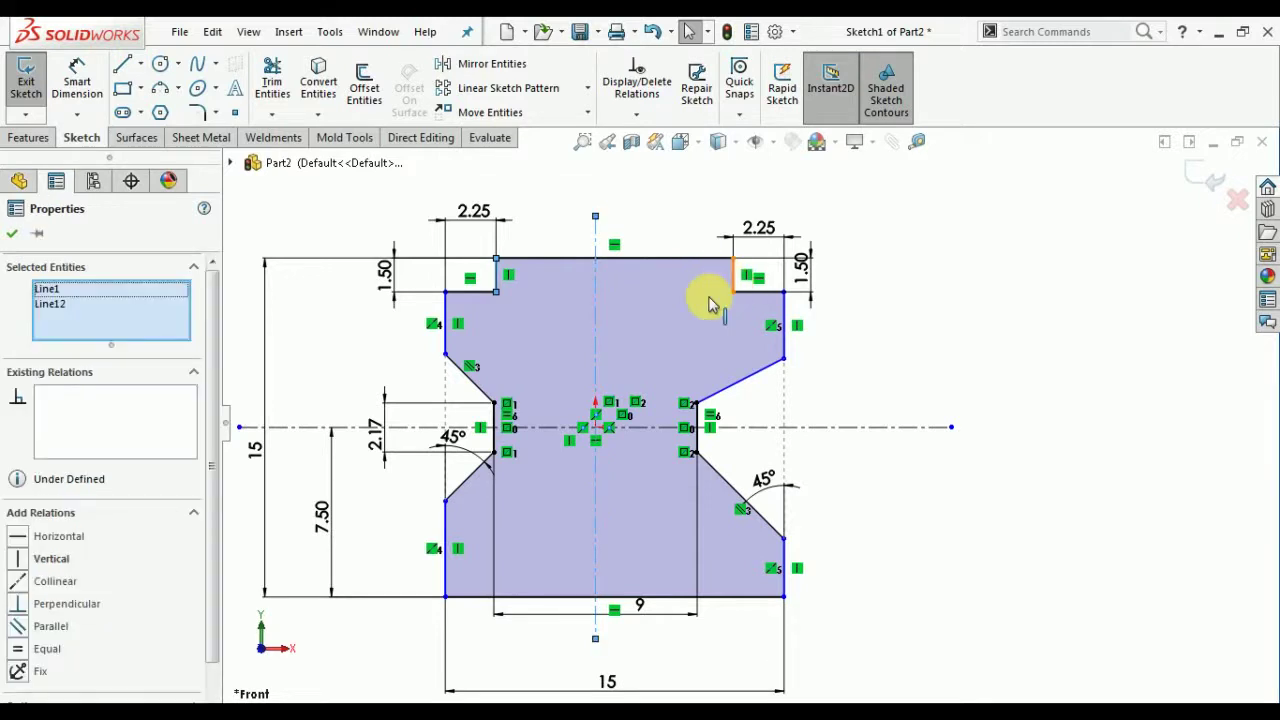
pyautogui.click(42, 652)
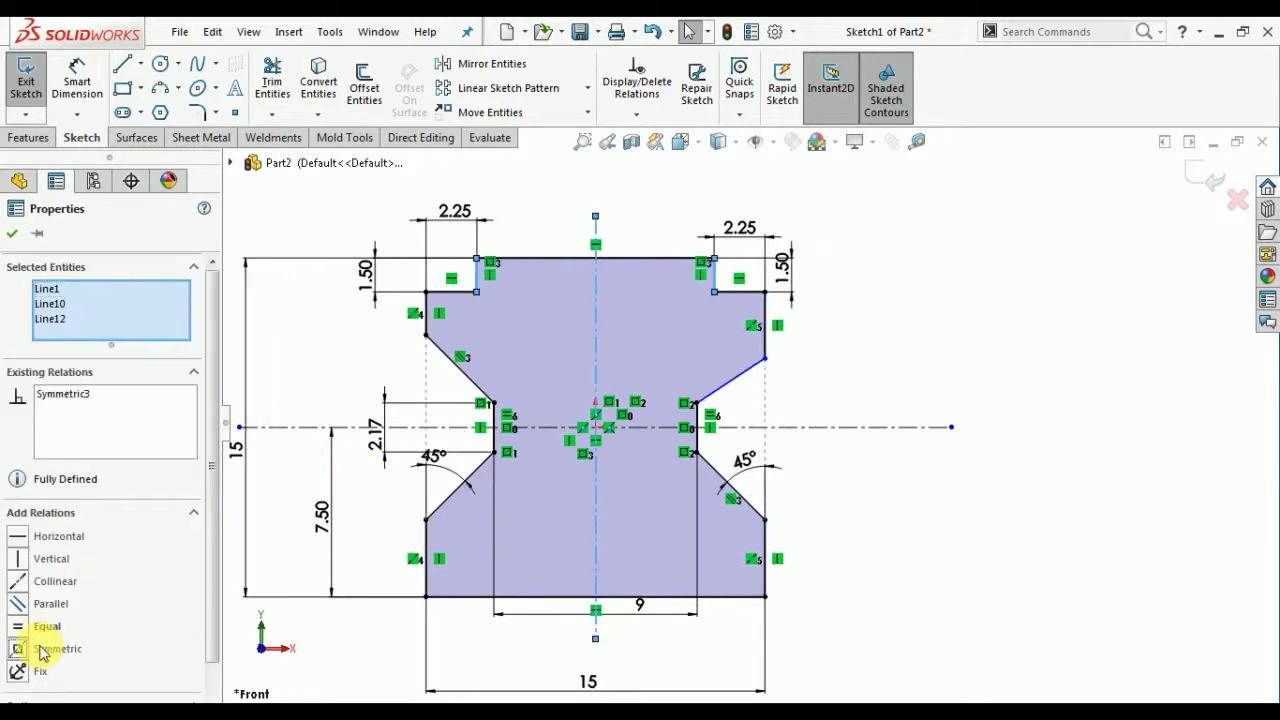
pyautogui.click(11, 234)
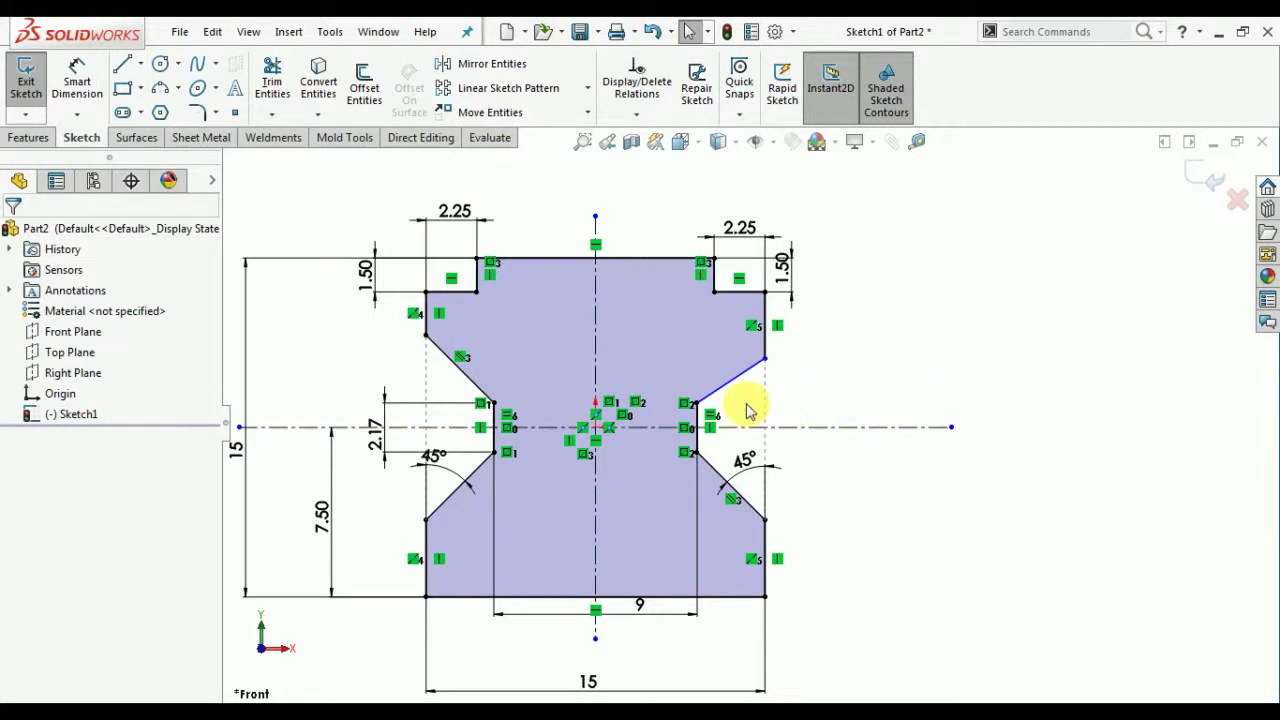
# Step: Dimension the angle between the upper-right slanted waist edge and the adjoining outer vertical edge as 45°
pyautogui.scroll(-2, 748, 410)
pyautogui.click(676, 405)
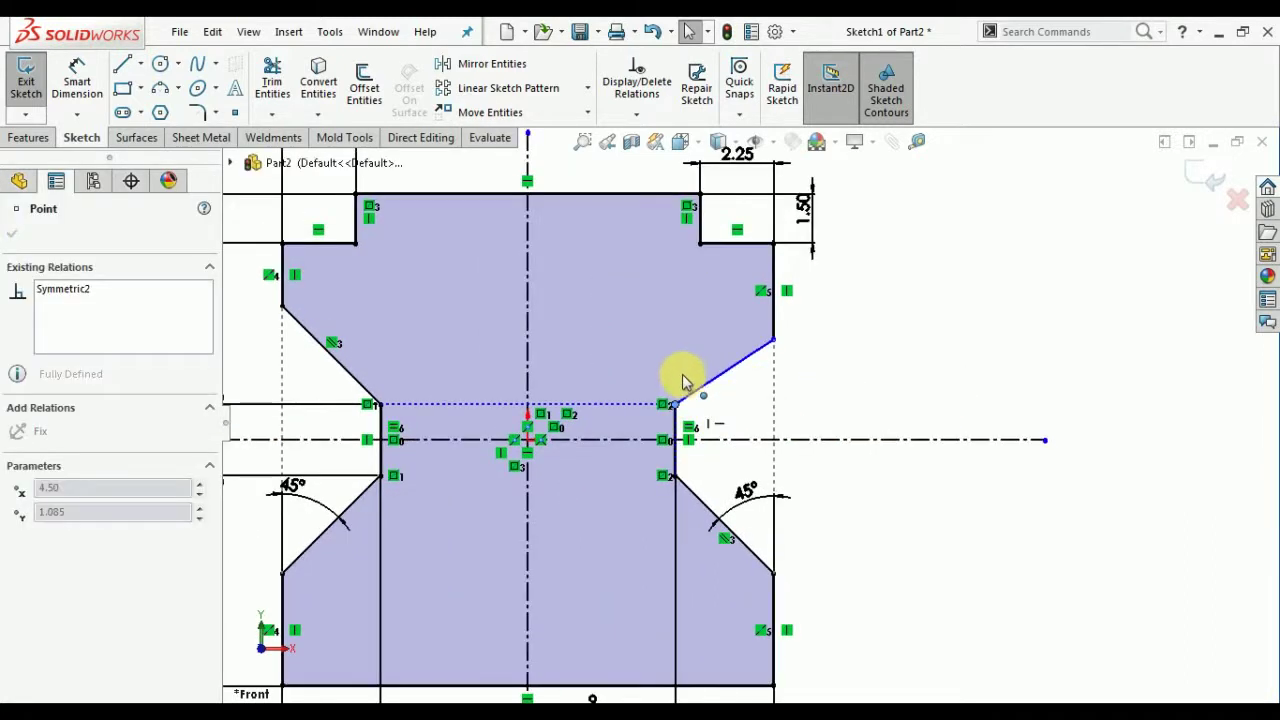
pyautogui.press('Escape')
pyautogui.moveTo(775, 340)
pyautogui.mouseDown()
pyautogui.moveTo(752, 364)
pyautogui.moveTo(755, 328)
pyautogui.moveTo(773, 316)
pyautogui.moveTo(749, 337)
pyautogui.moveTo(752, 385)
pyautogui.mouseUp()
pyautogui.click(851, 357)
pyautogui.click(752, 385)
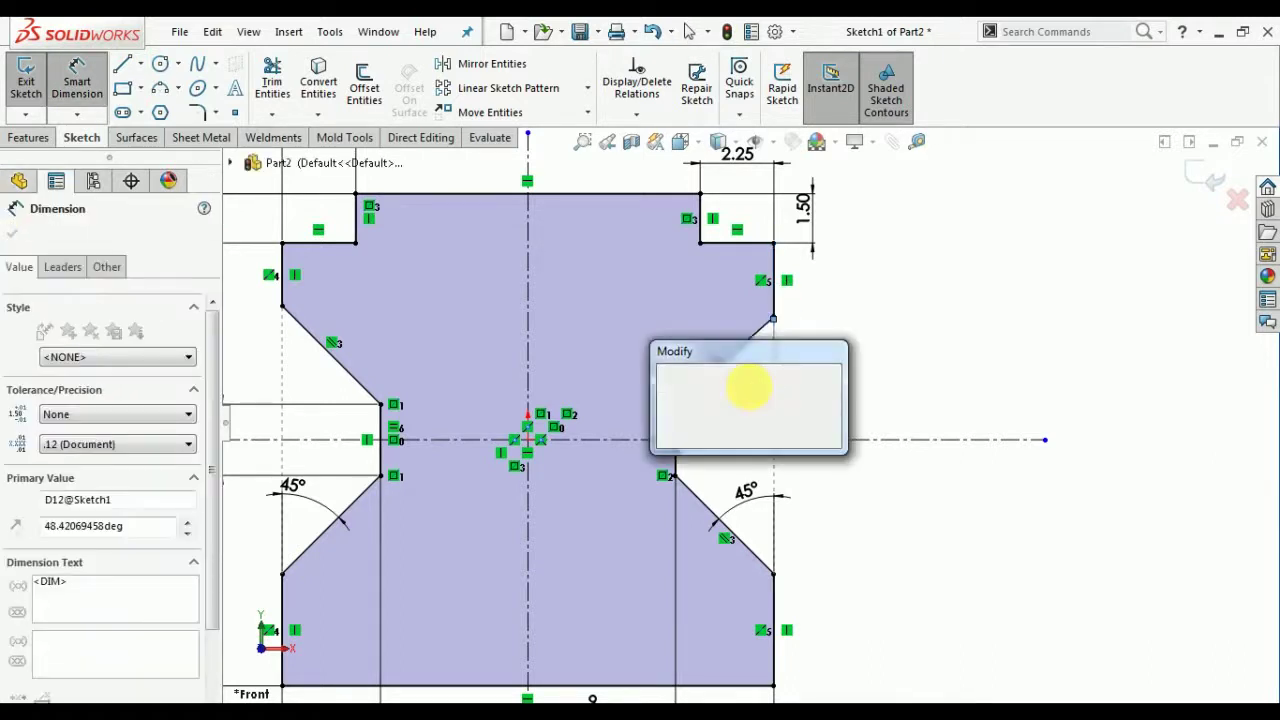
pyautogui.write('45')
pyautogui.press('Return')
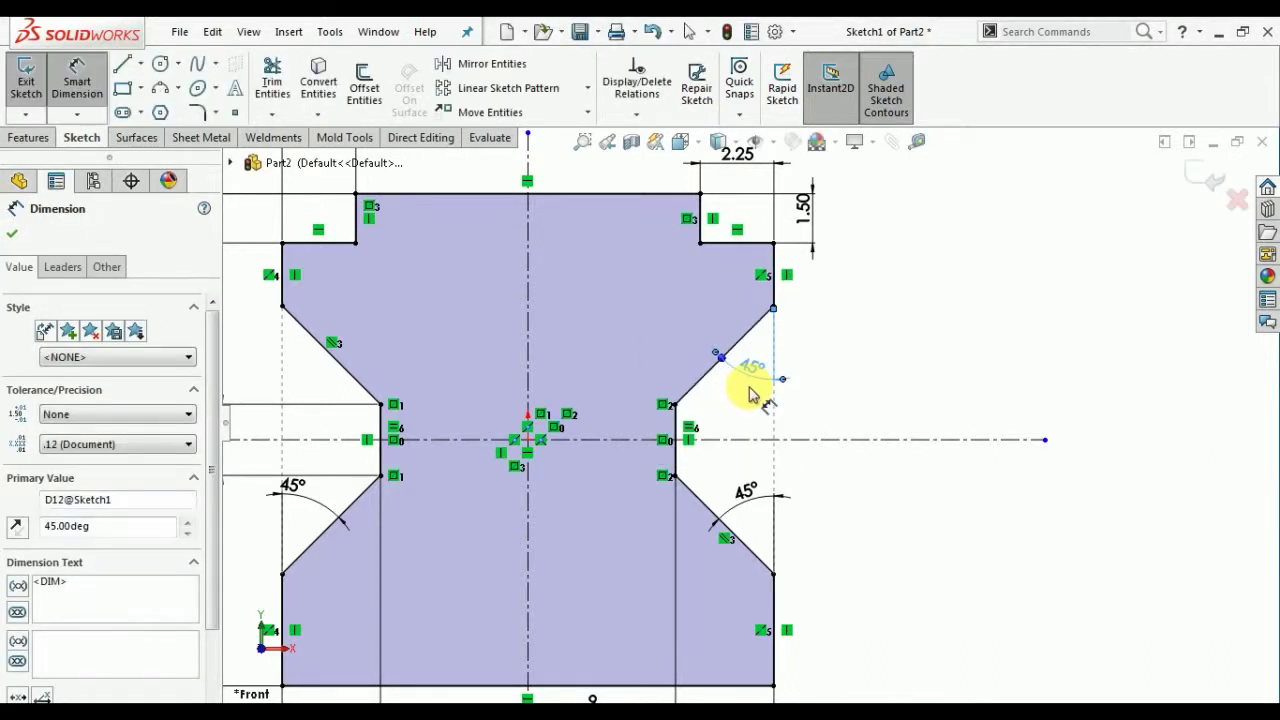
pyautogui.click(20, 238)
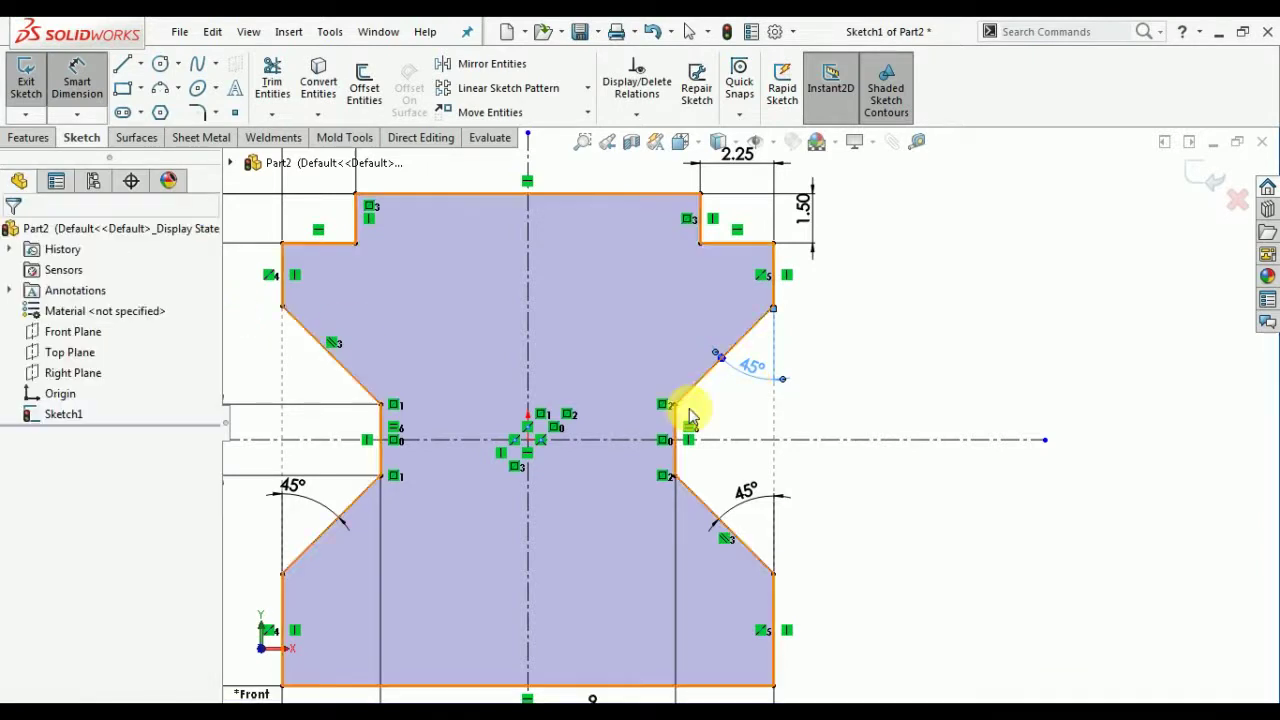
# Step: Start a 0.50 mm sketch fillet on the four upper-left corners, from the notch to the slanted edge's outer end
pyautogui.scroll(3, 686, 414)
pyautogui.scroll(-1, 1040, 447)
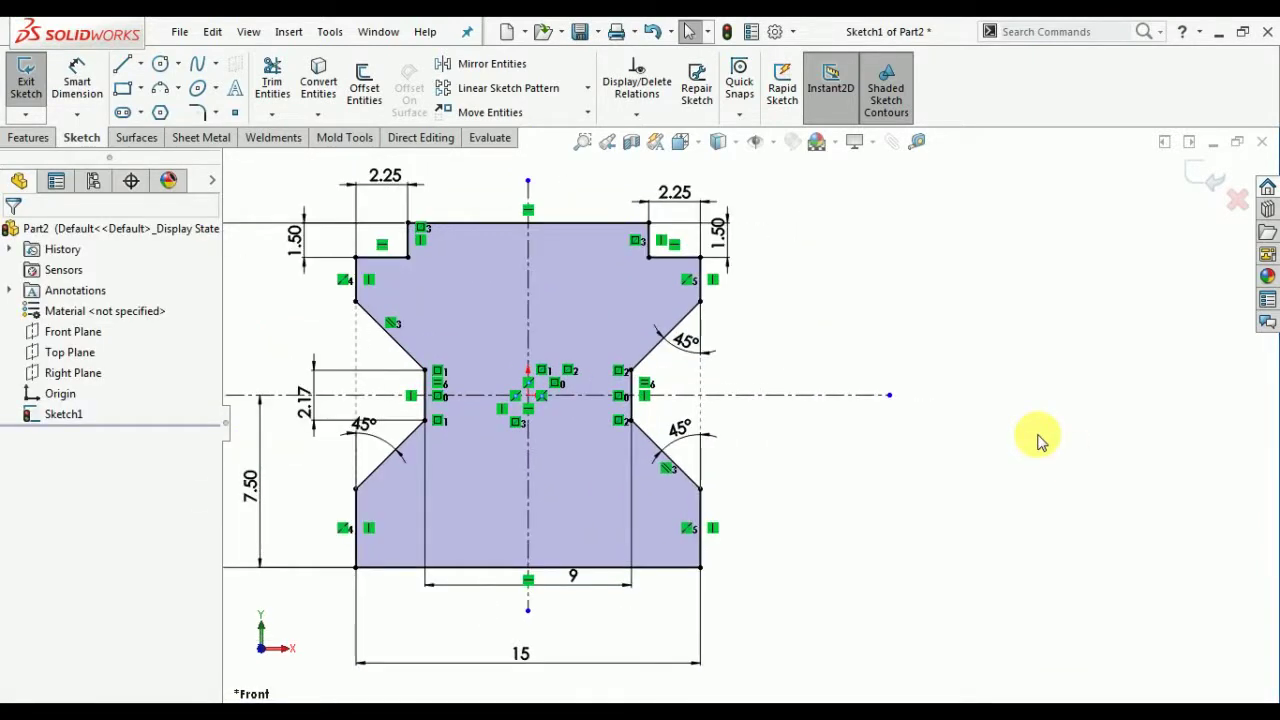
pyautogui.click(200, 114)
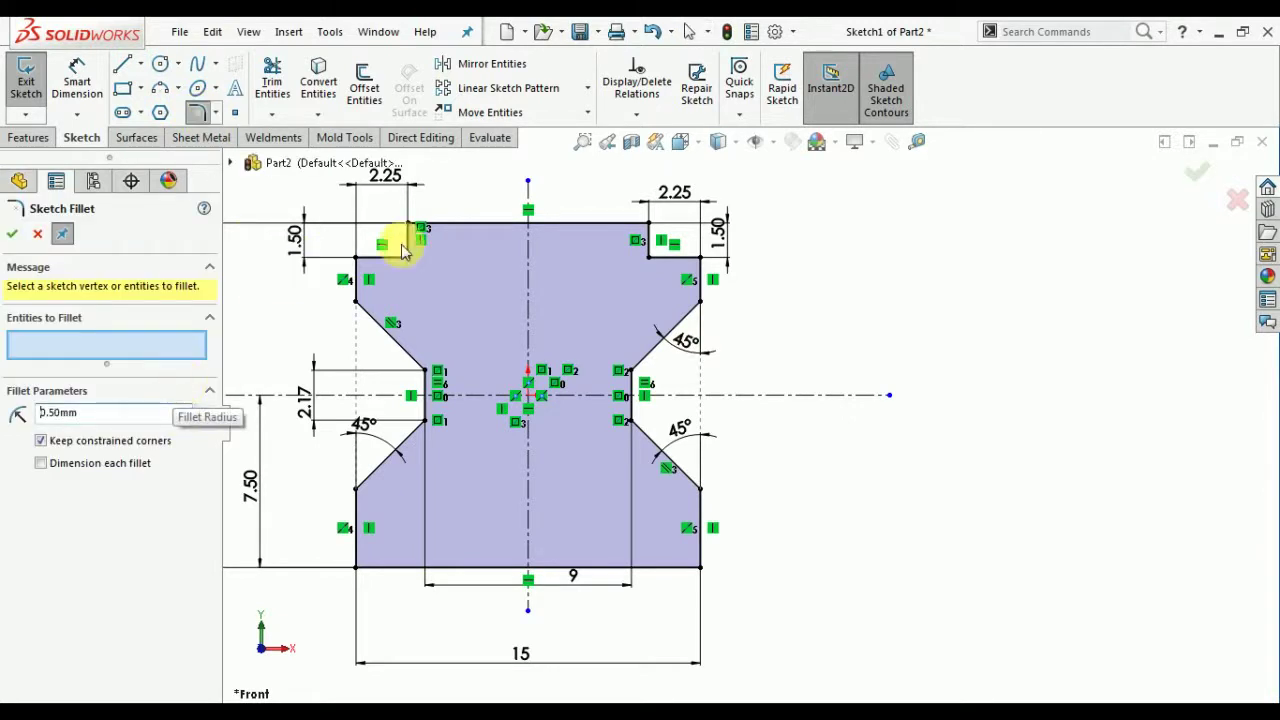
pyautogui.scroll(-2, 430, 265)
pyautogui.click(427, 283)
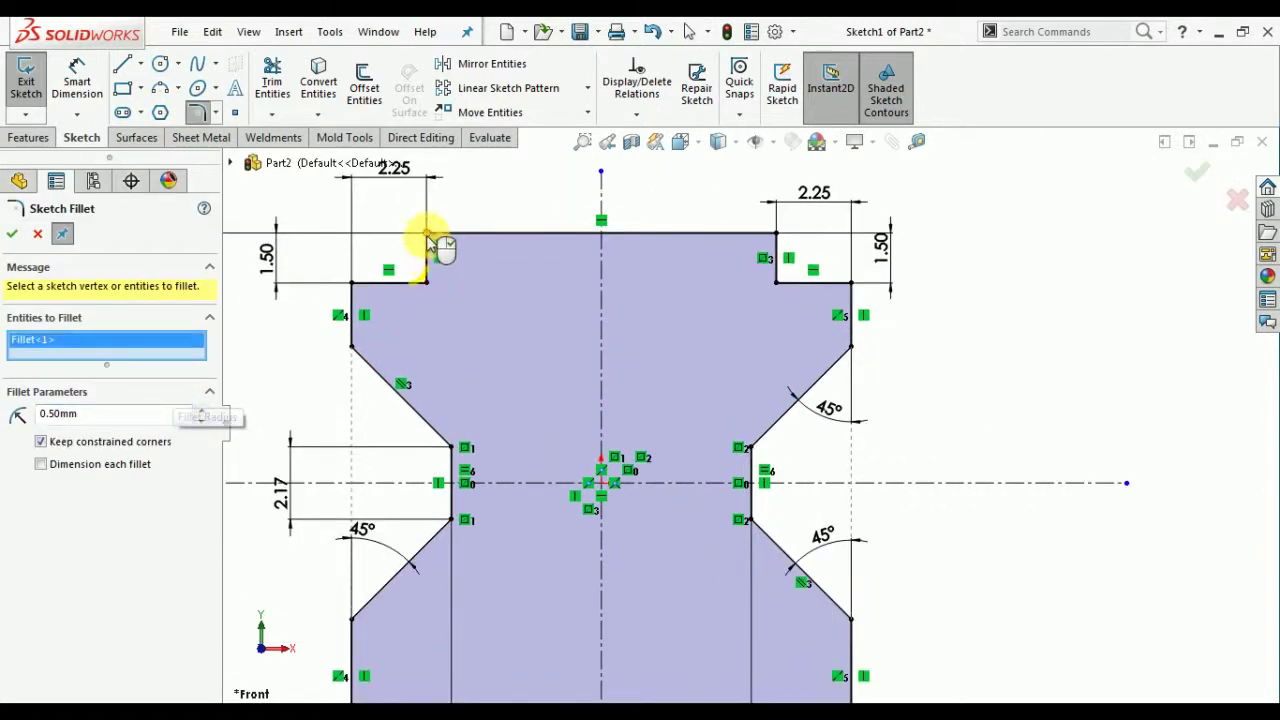
pyautogui.click(430, 238)
pyautogui.click(351, 285)
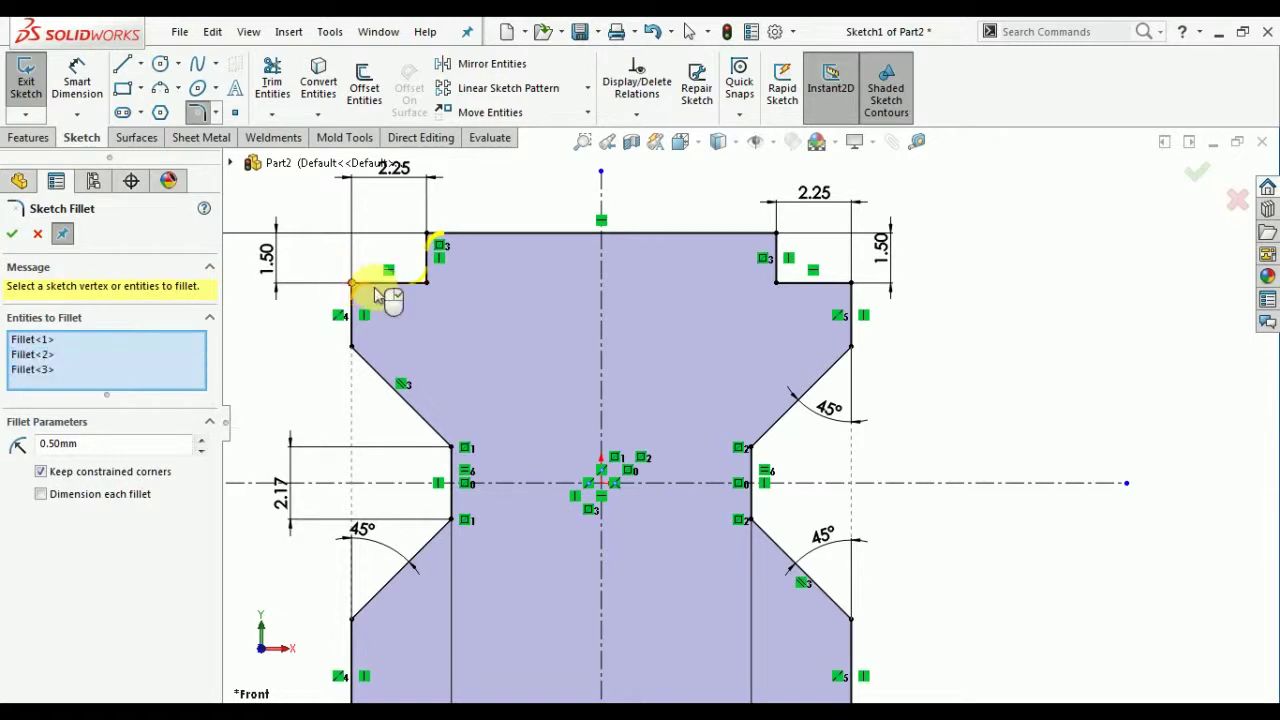
pyautogui.click(352, 347)
# Step: Add the four upper-right corners and the outer ends of both lower slanted edges to the 0.50 mm fillet and apply it
pyautogui.scroll(-1, 778, 245)
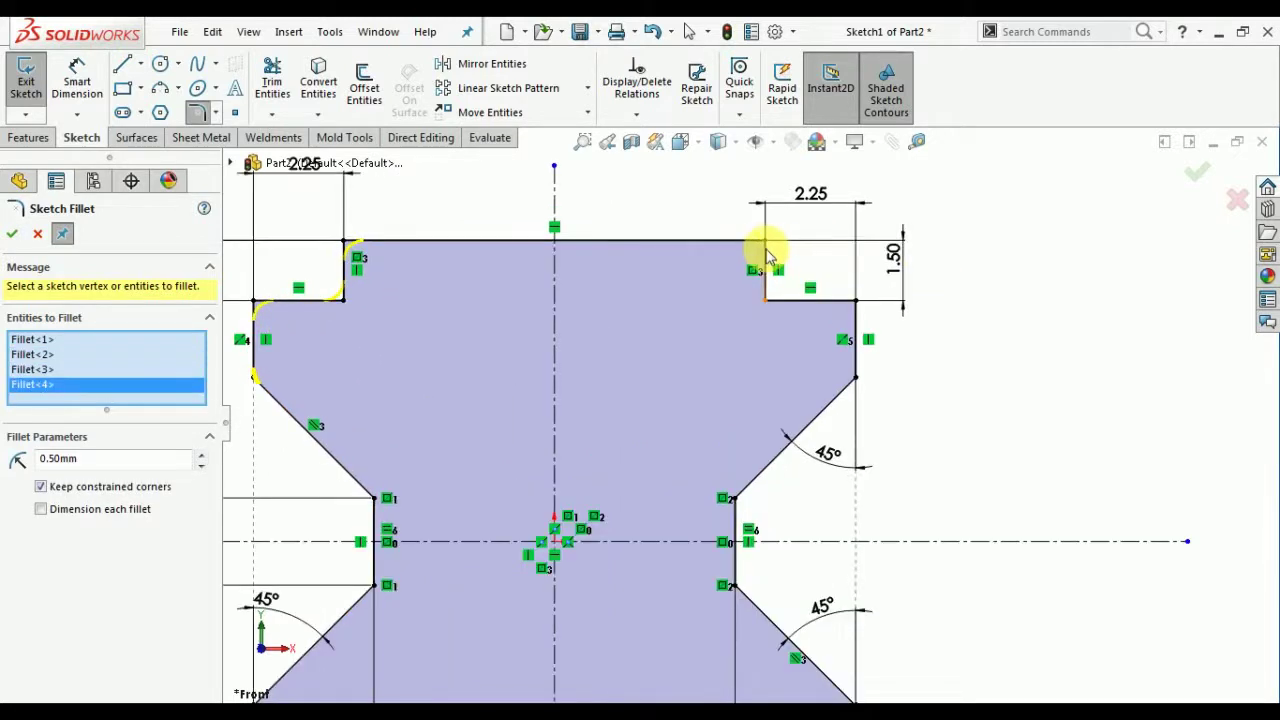
pyautogui.click(765, 241)
pyautogui.click(766, 299)
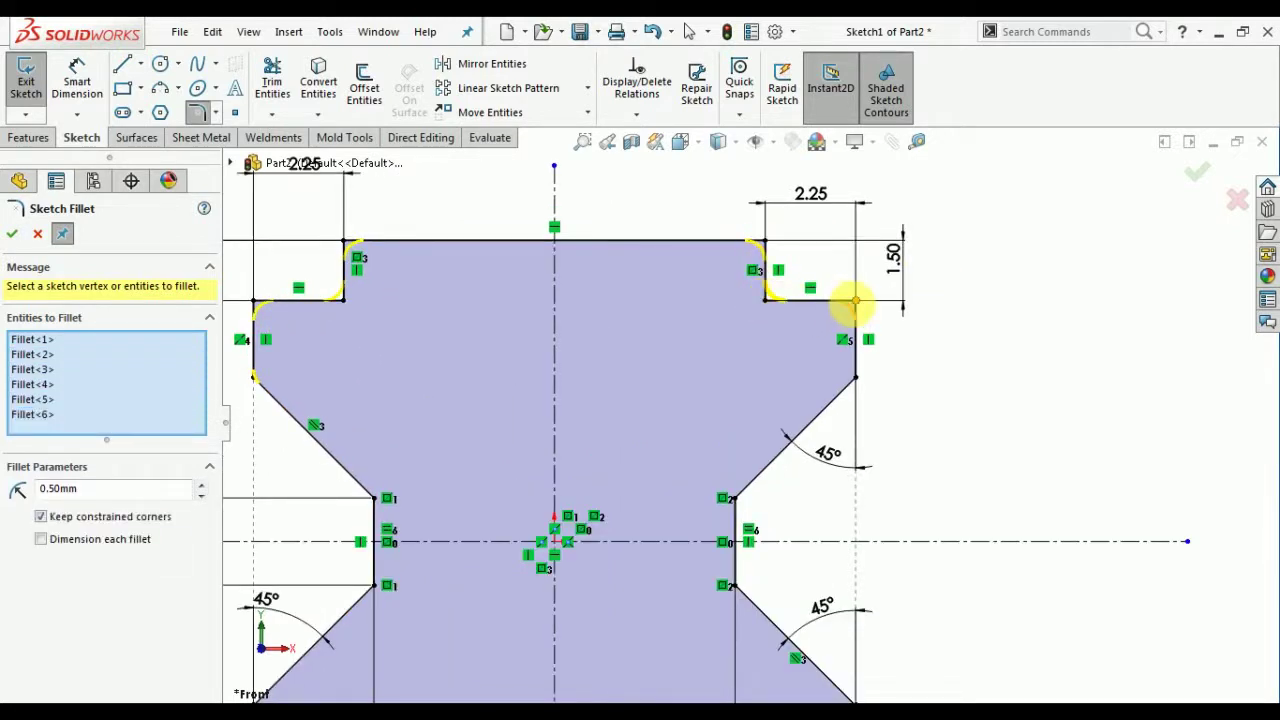
pyautogui.click(854, 299)
pyautogui.click(855, 378)
pyautogui.scroll(2, 700, 320)
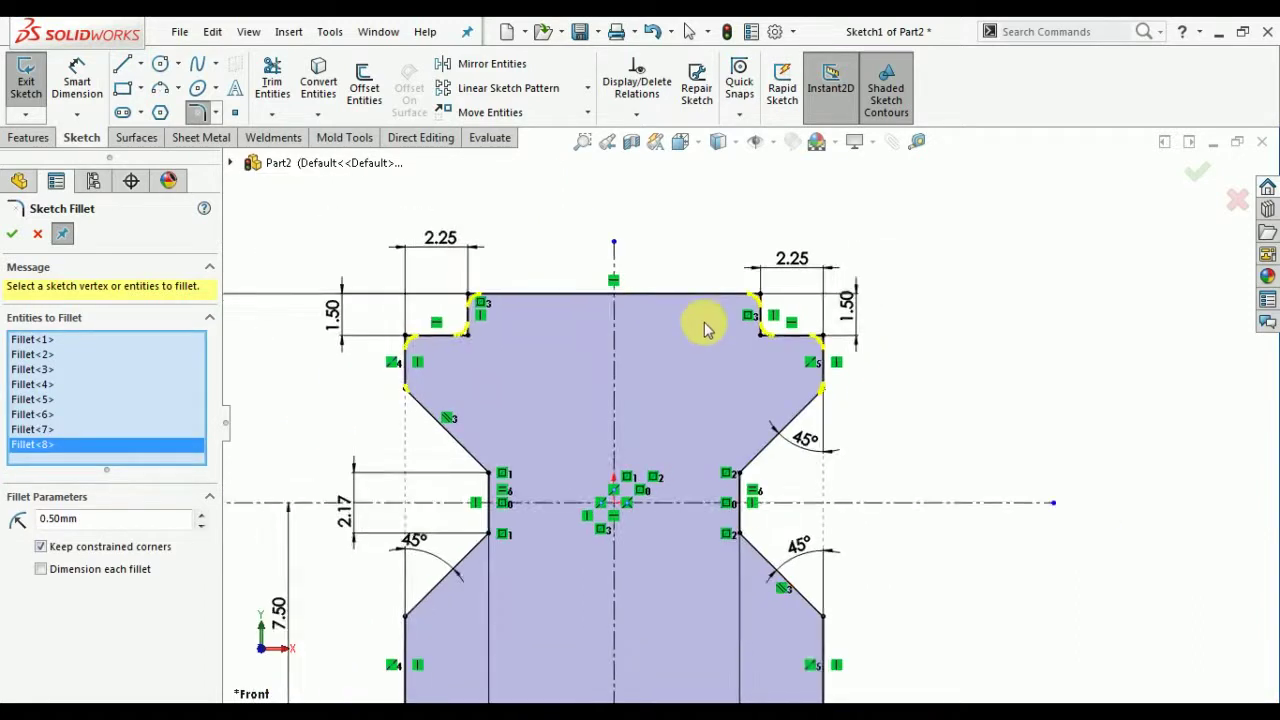
pyautogui.scroll(-1, 808, 560)
pyautogui.click(796, 534)
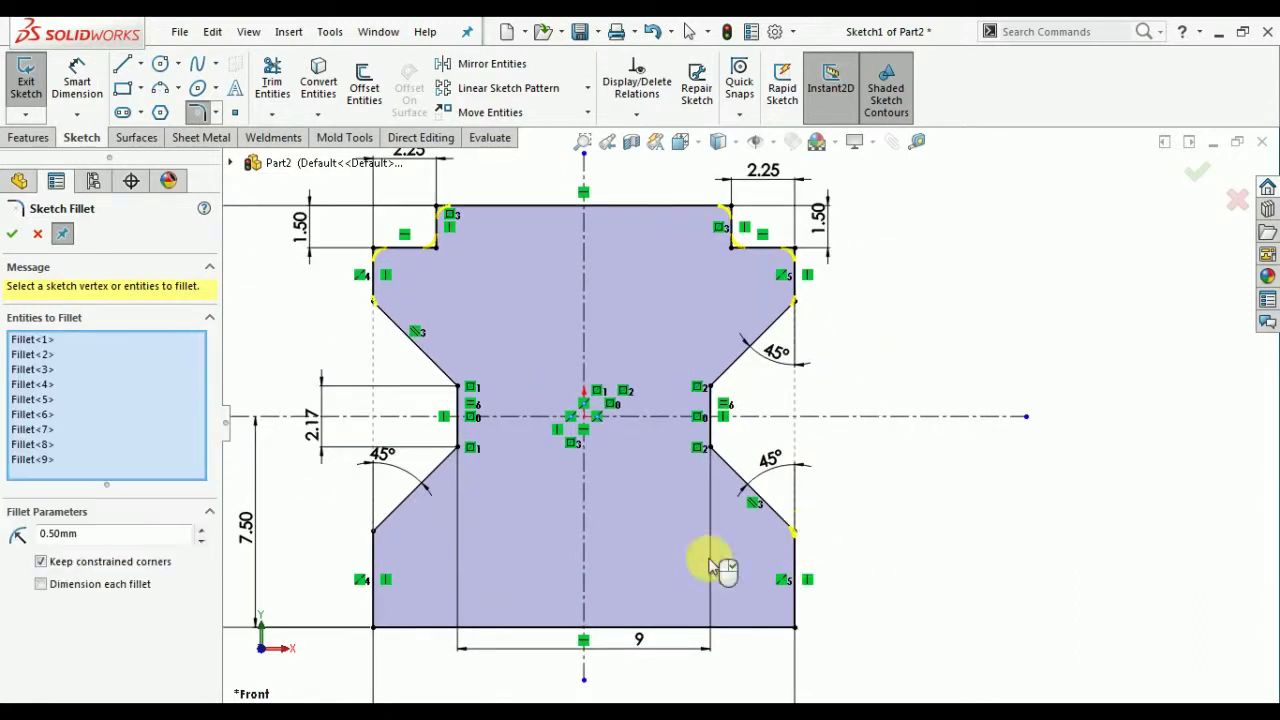
pyautogui.click(373, 532)
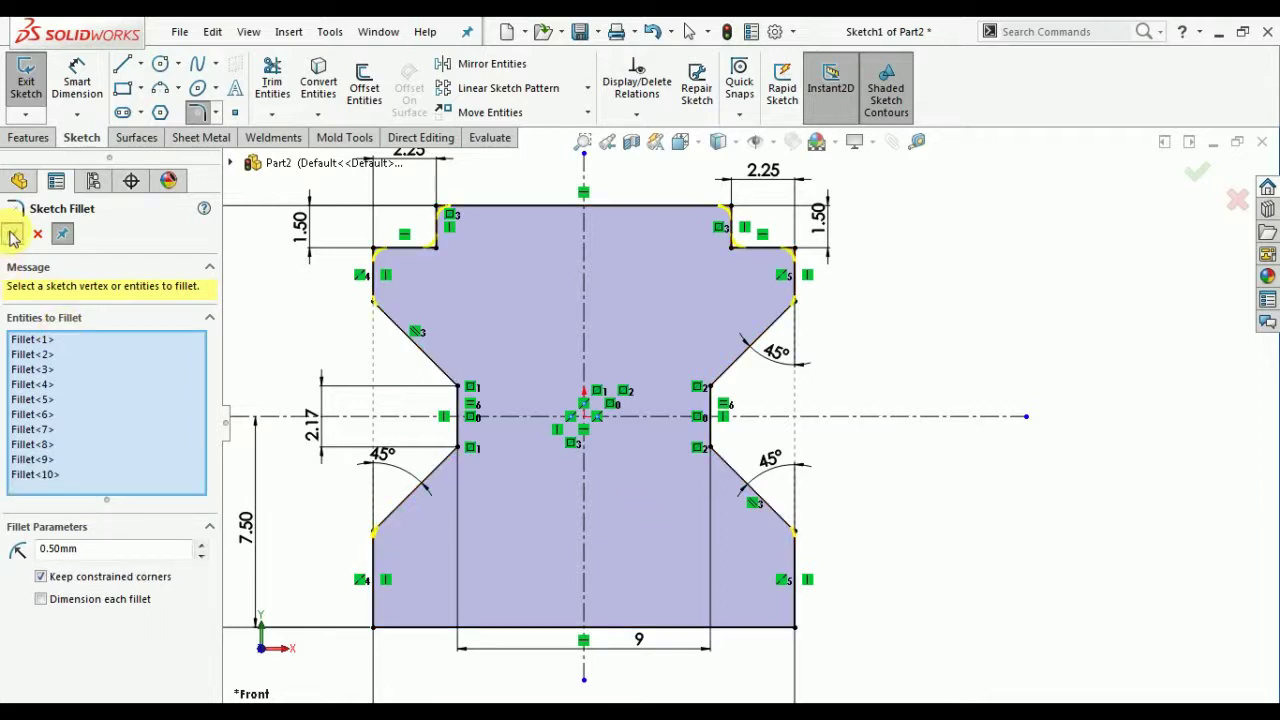
pyautogui.press('Return')
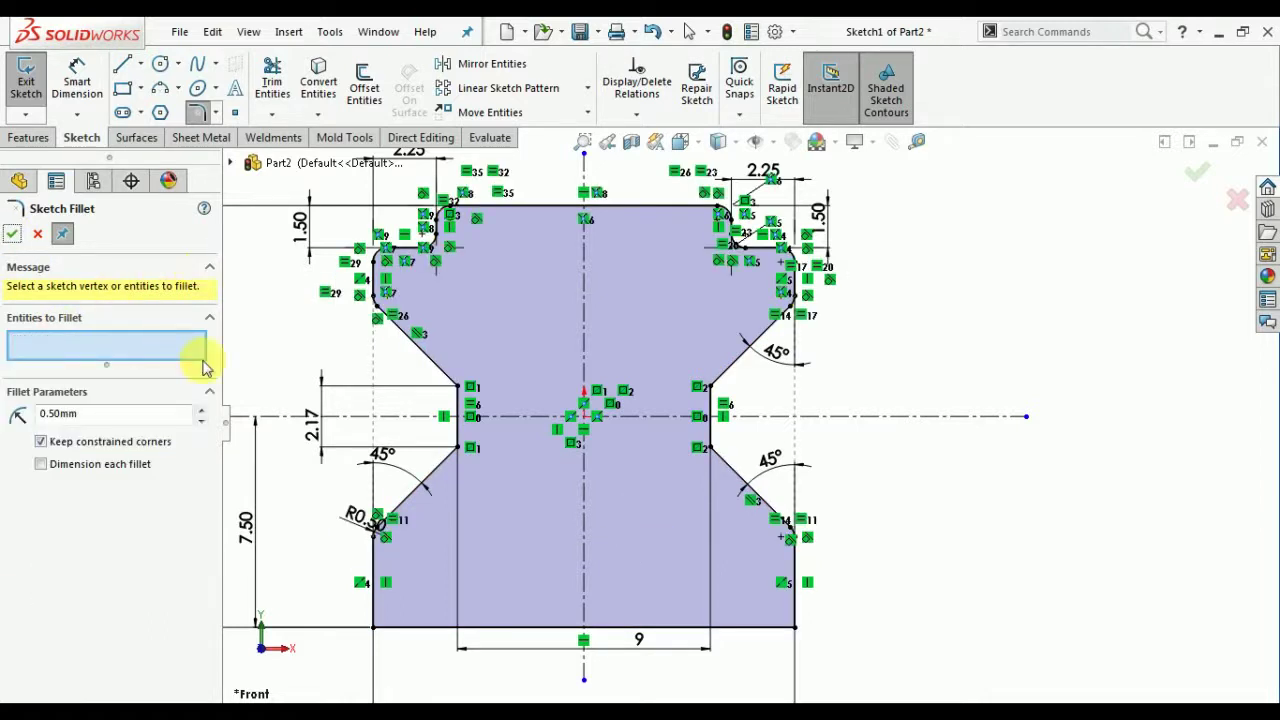
# Step: Fillet the four inner waist corners with a 1.00 mm radius, accepting the removal of conflicting relations
pyautogui.moveTo(110, 416); pyautogui.dragTo(16, 418)
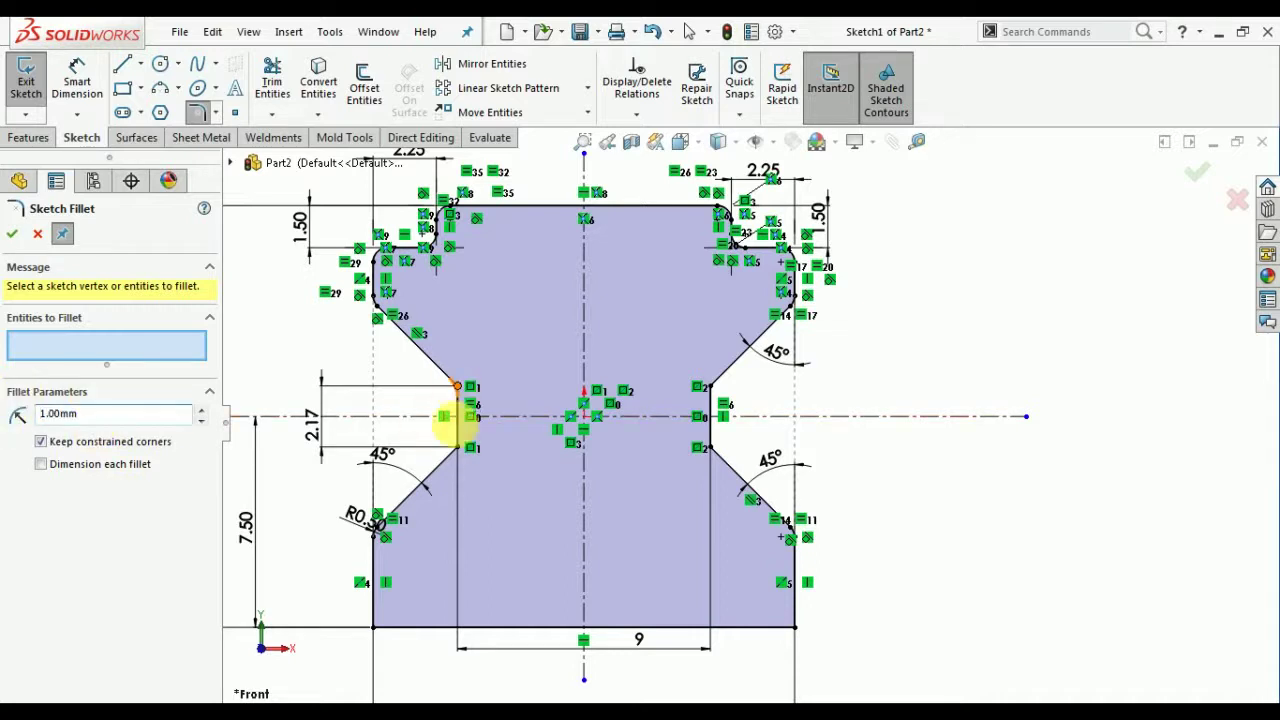
pyautogui.click(456, 435)
pyautogui.click(685, 400)
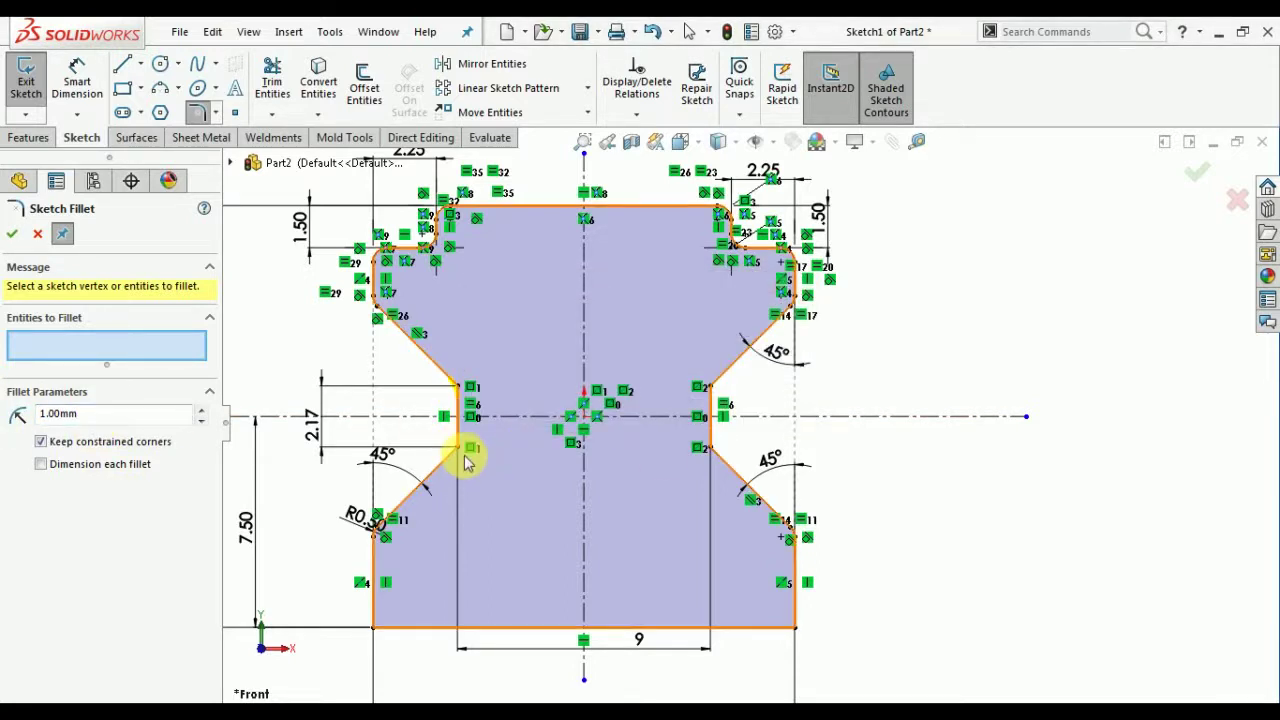
pyautogui.click(462, 450)
pyautogui.click(698, 401)
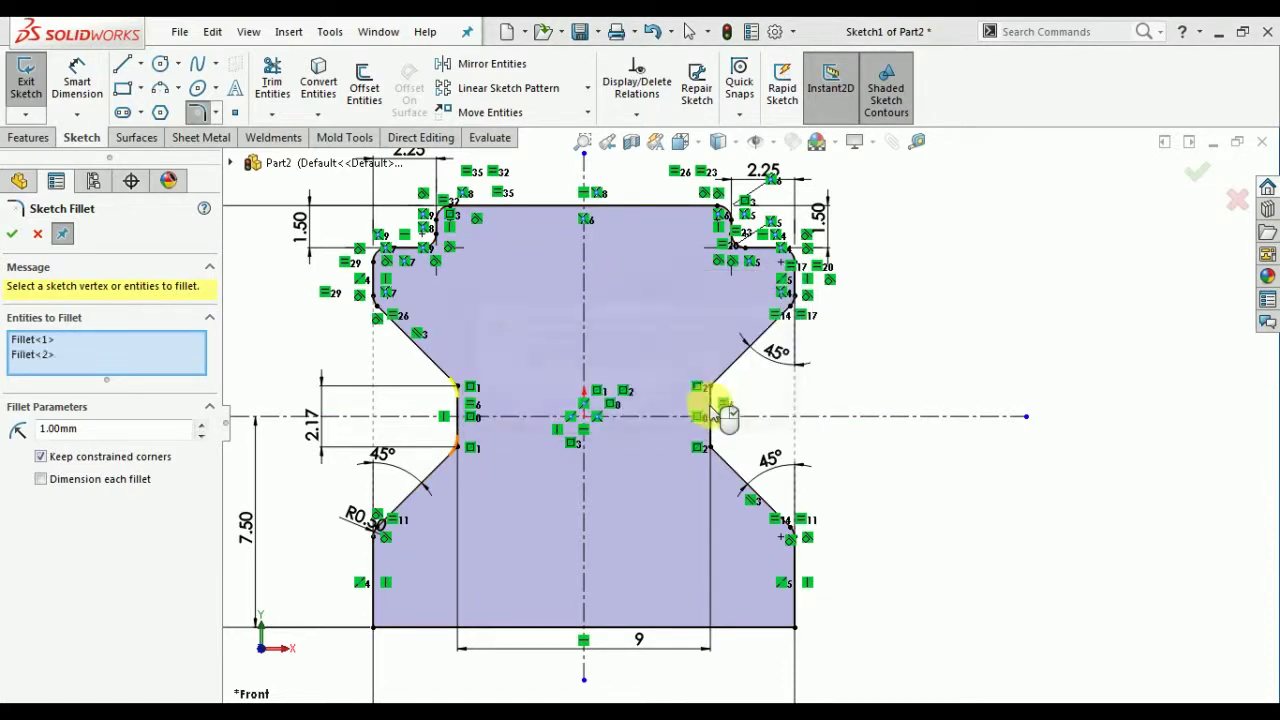
pyautogui.click(713, 392)
pyautogui.click(694, 400)
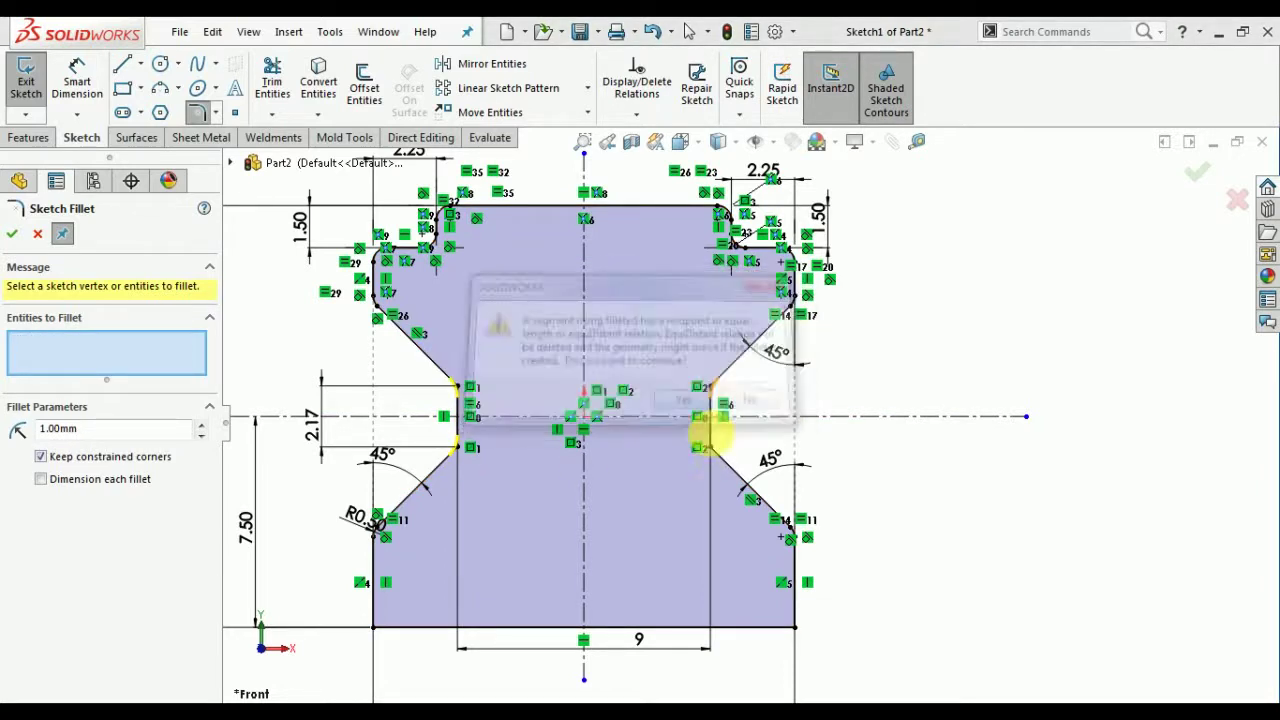
pyautogui.click(712, 448)
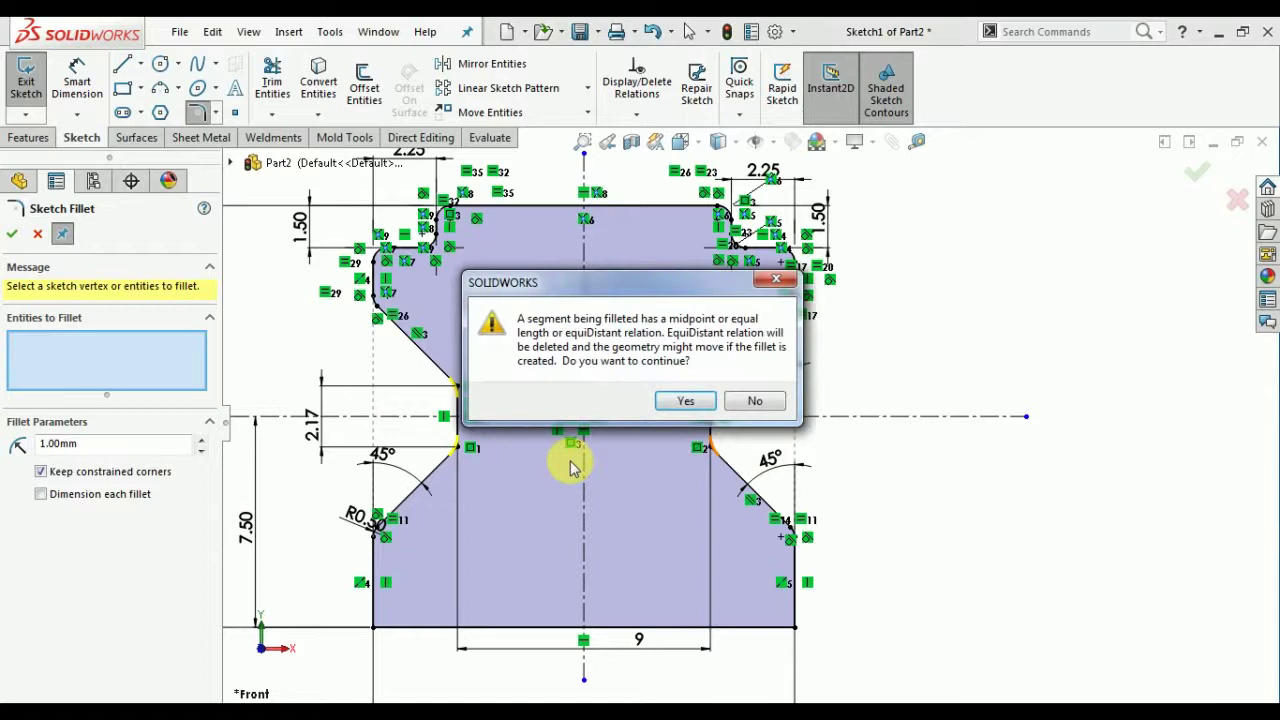
pyautogui.click(698, 401)
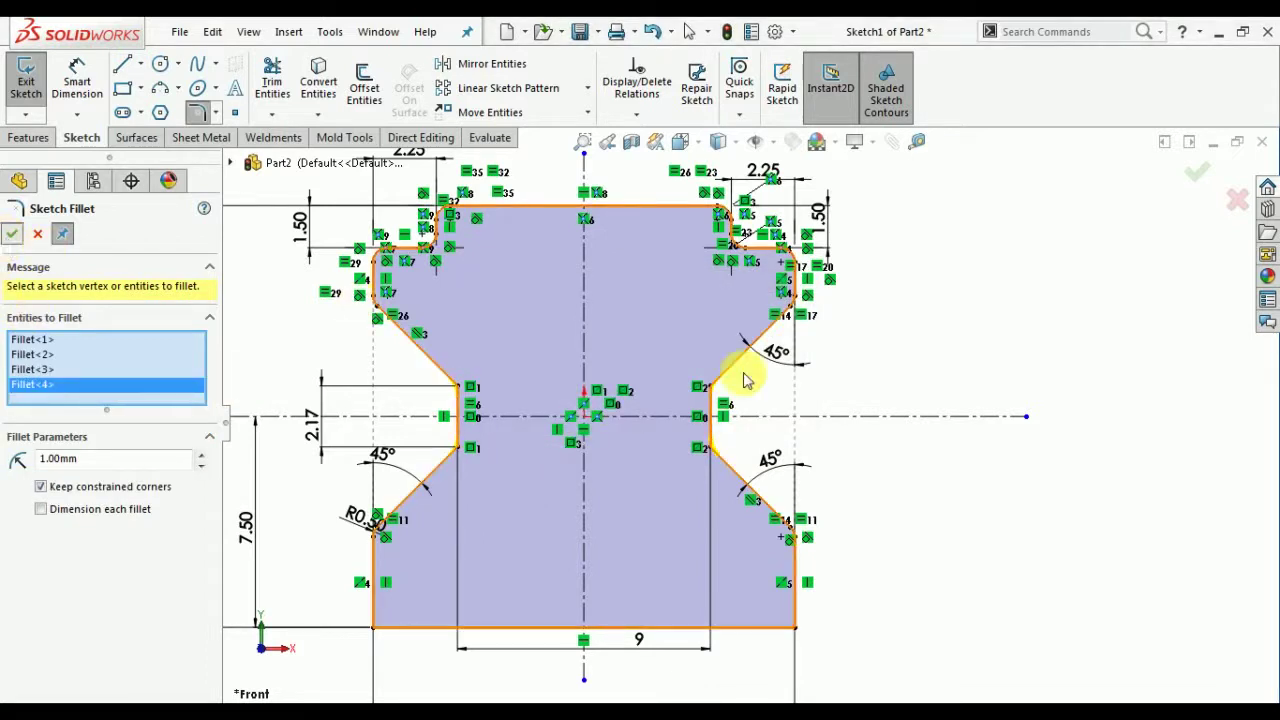
pyautogui.rightClick(960, 355)
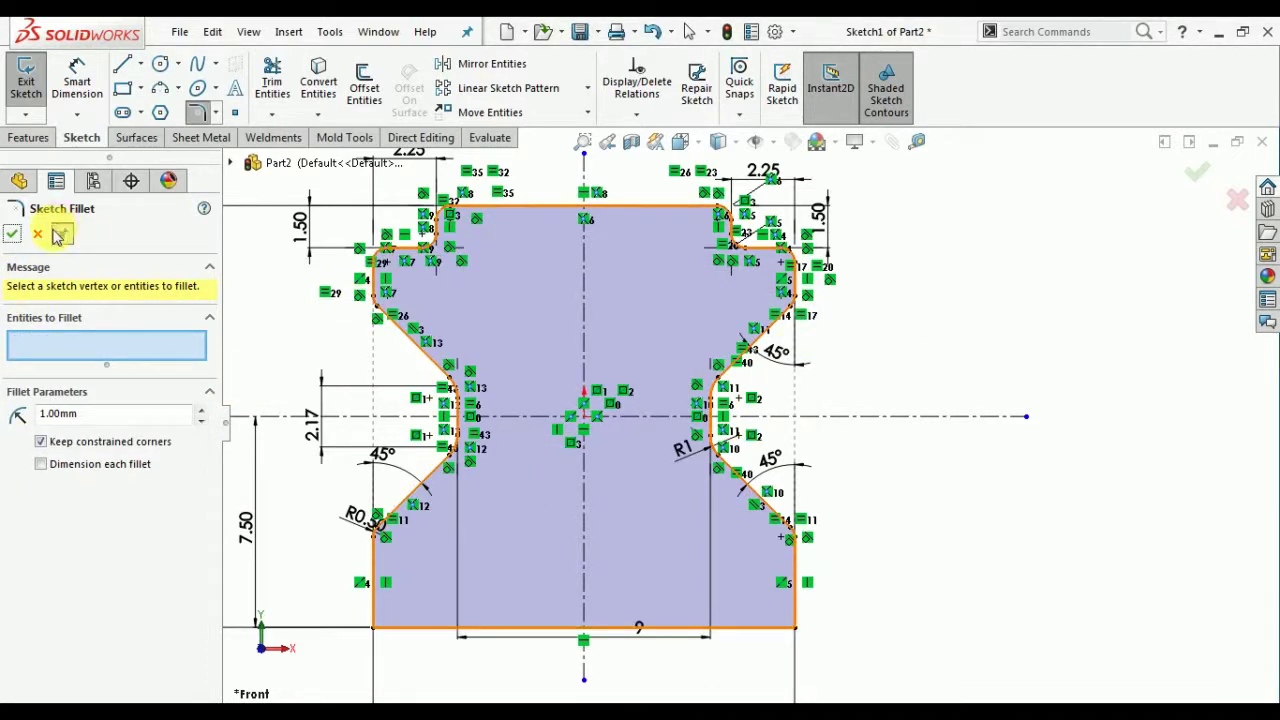
pyautogui.click(12, 236)
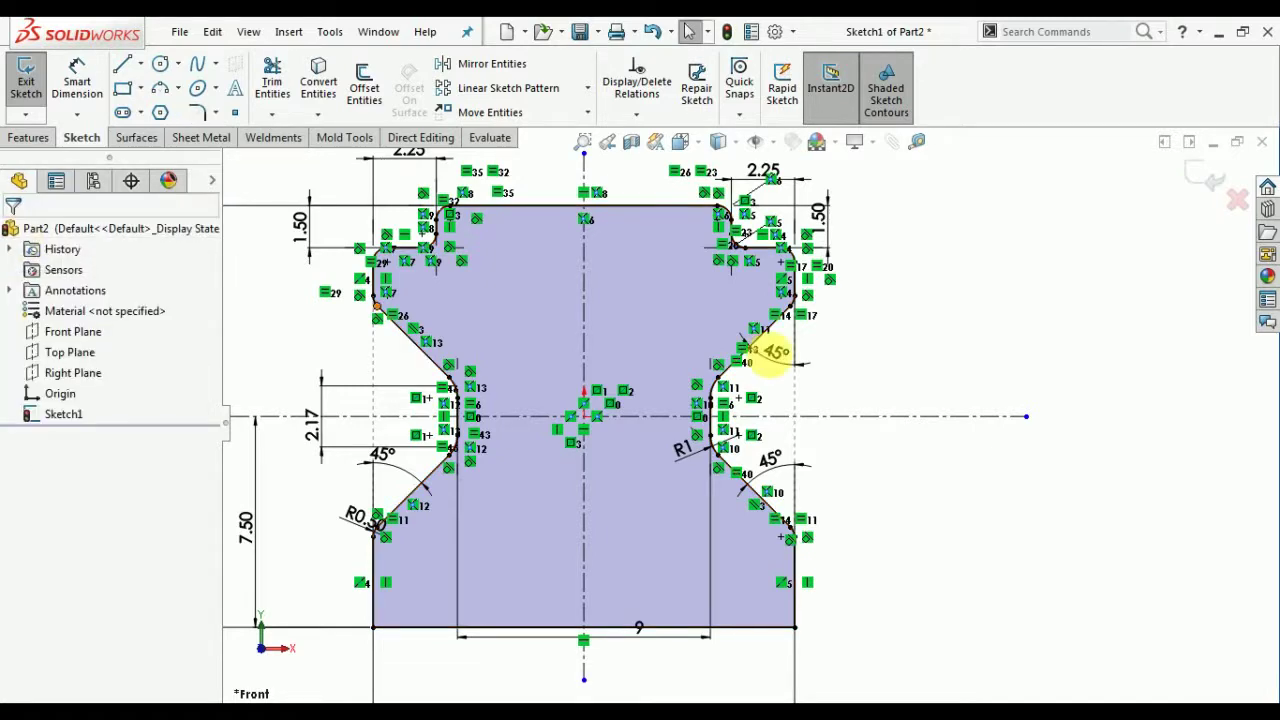
# Step: Extrude the closed rail profile 200 mm with the Mid Plane end condition
pyautogui.scroll(4, 650, 420)
pyautogui.scroll(2, 660, 420)
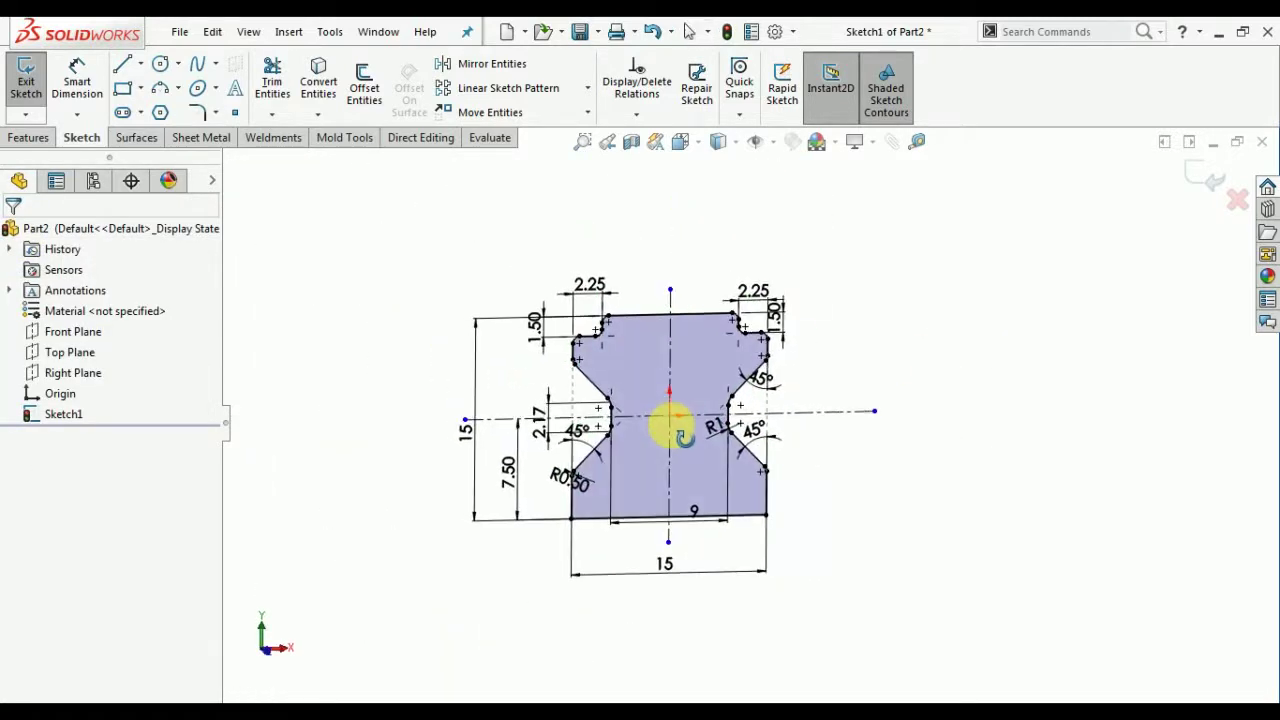
pyautogui.click(29, 136)
pyautogui.click(34, 88)
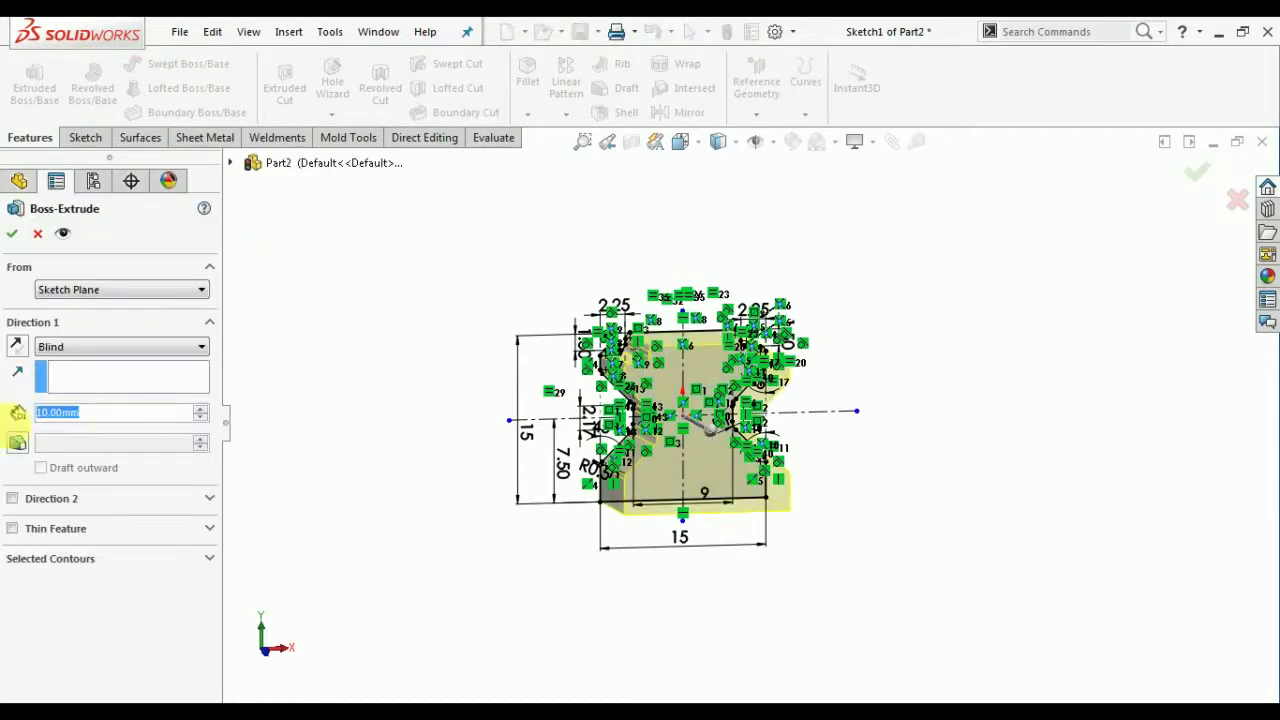
pyautogui.write('100')
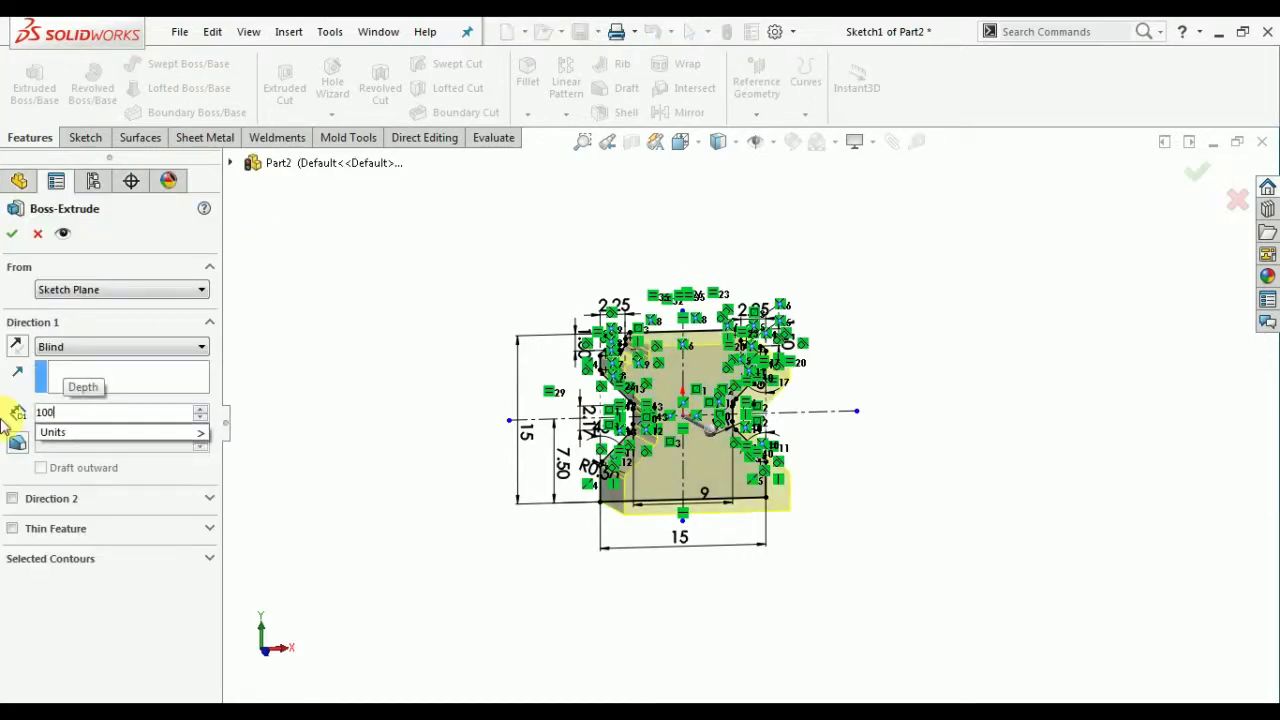
pyautogui.write('.5')
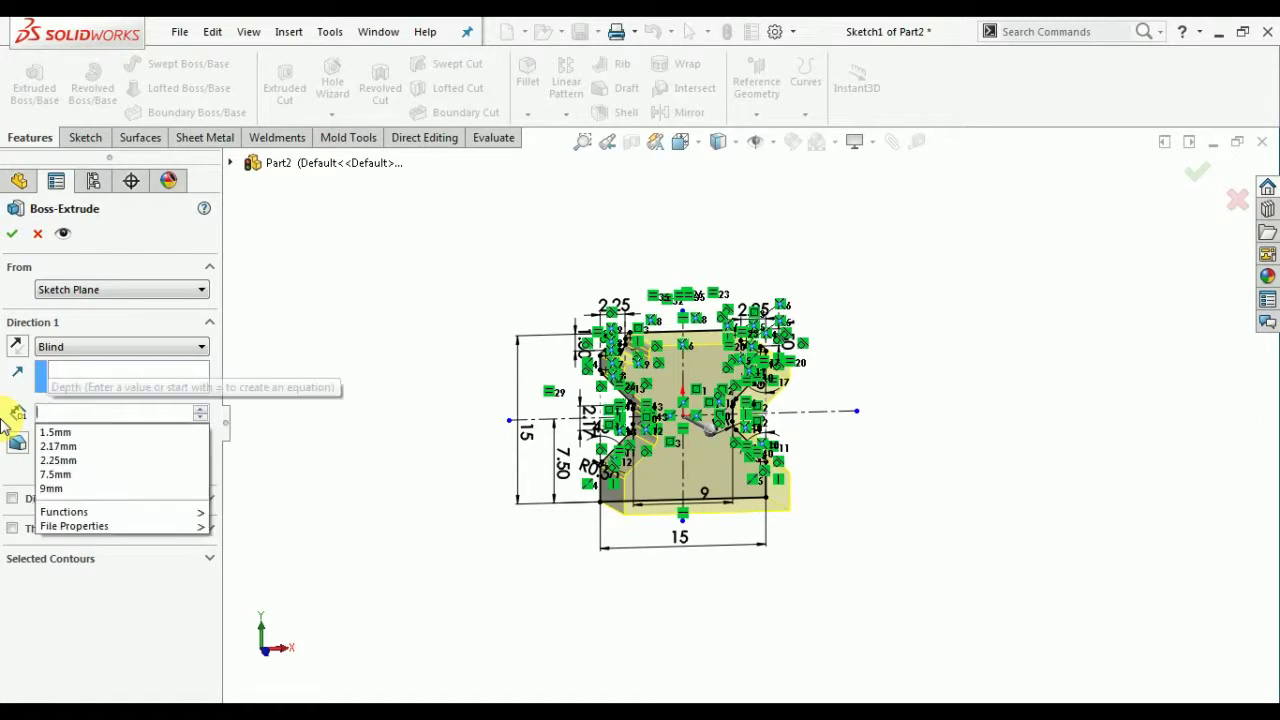
pyautogui.write('200')
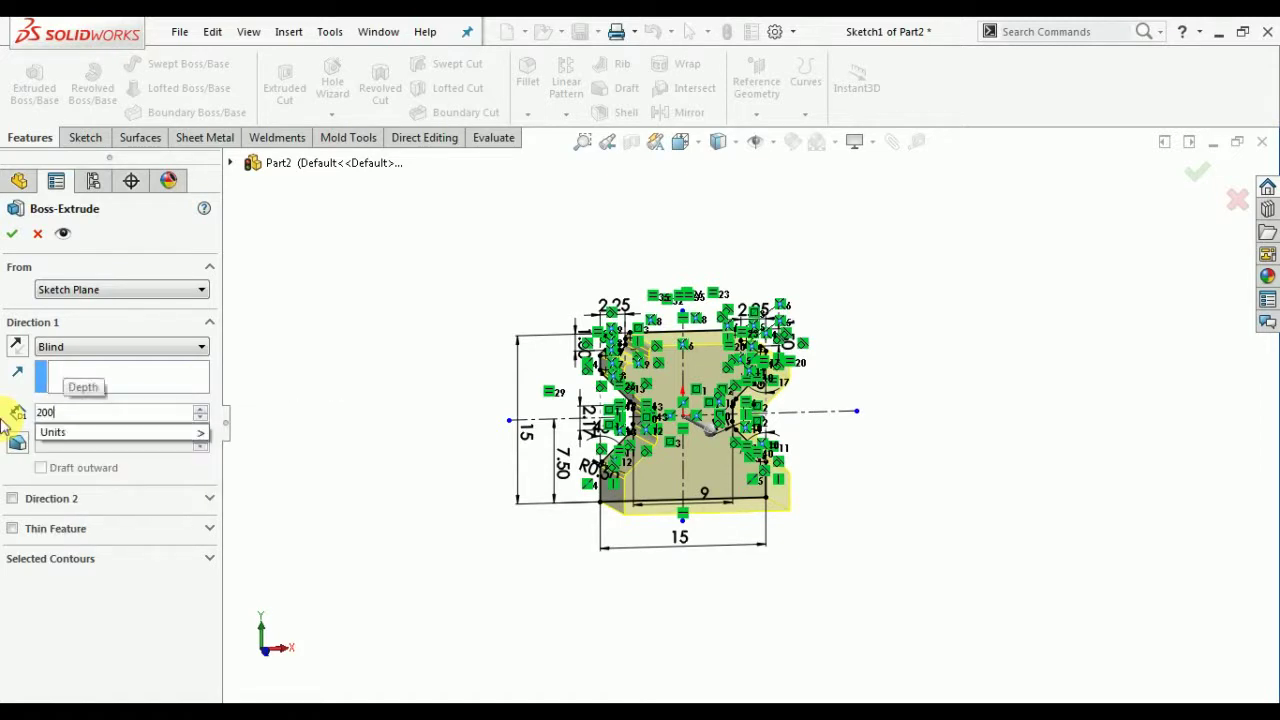
pyautogui.press('Return')
pyautogui.click(85, 412)
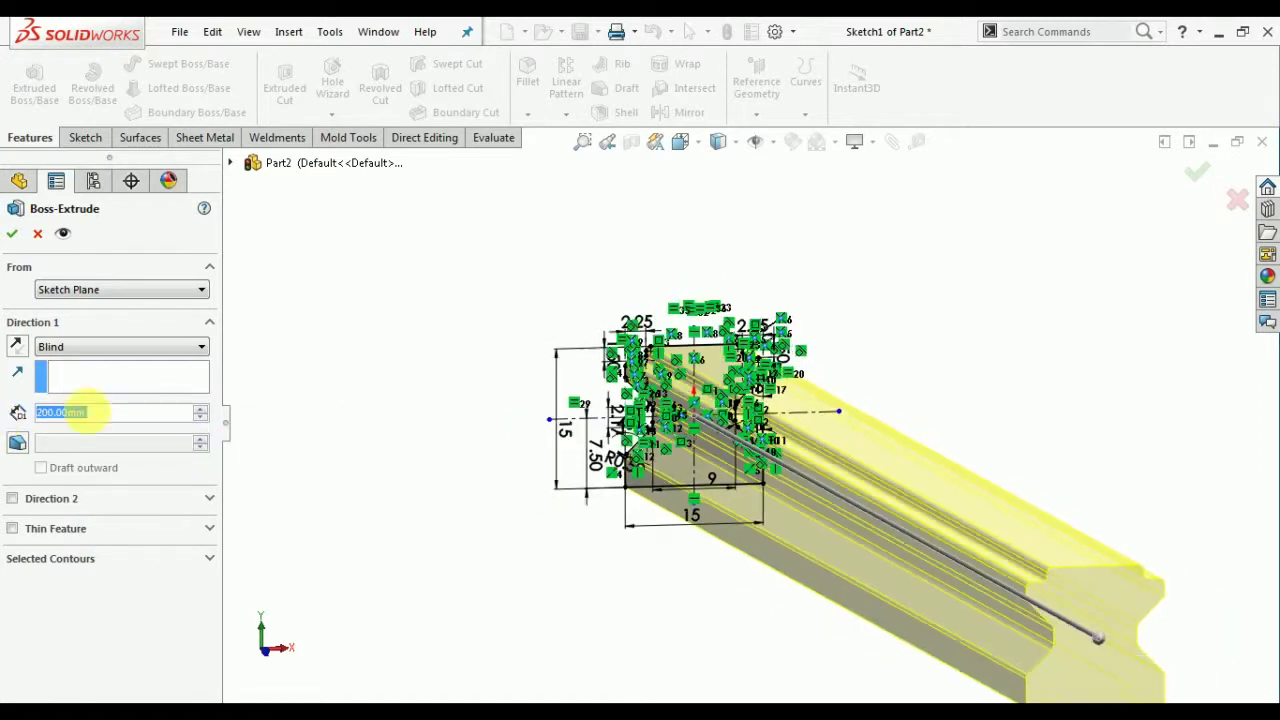
pyautogui.click(70, 352)
pyautogui.click(76, 426)
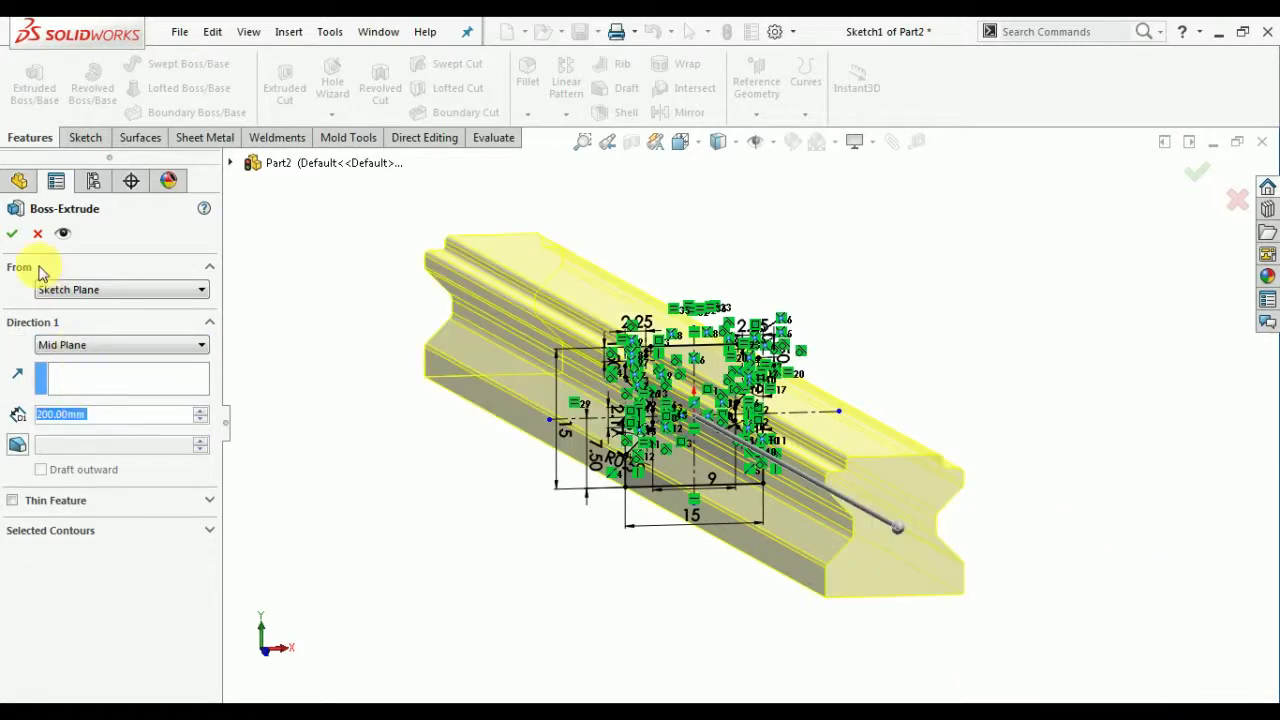
pyautogui.rightClick(440, 492)
# Step: Examine the extruded rail from its end, side and underside, and orient the view normal to its selected top face
pyautogui.moveTo(600, 525); pyautogui.dragTo(737, 514, button='middle')
pyautogui.scroll(5, 790, 495)
pyautogui.scroll(-10, 820, 440)
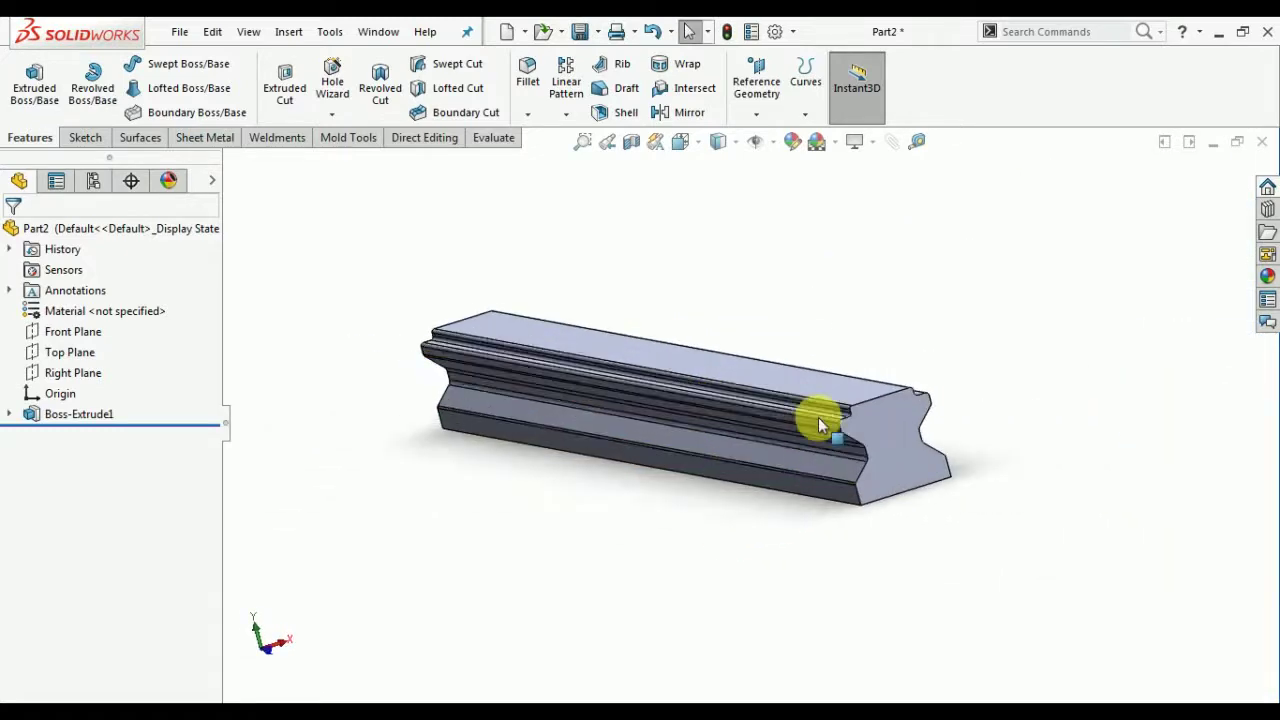
pyautogui.scroll(6, 818, 455)
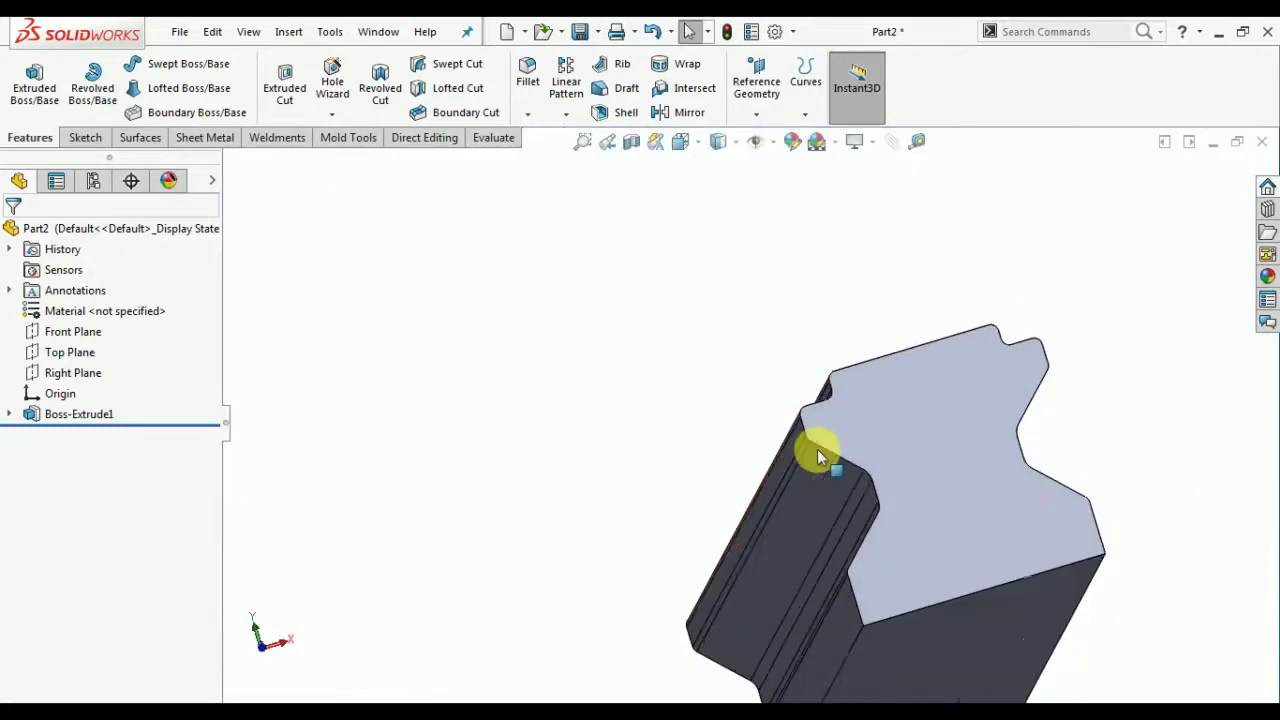
pyautogui.moveTo(820, 451); pyautogui.dragTo(880, 477, button='middle')
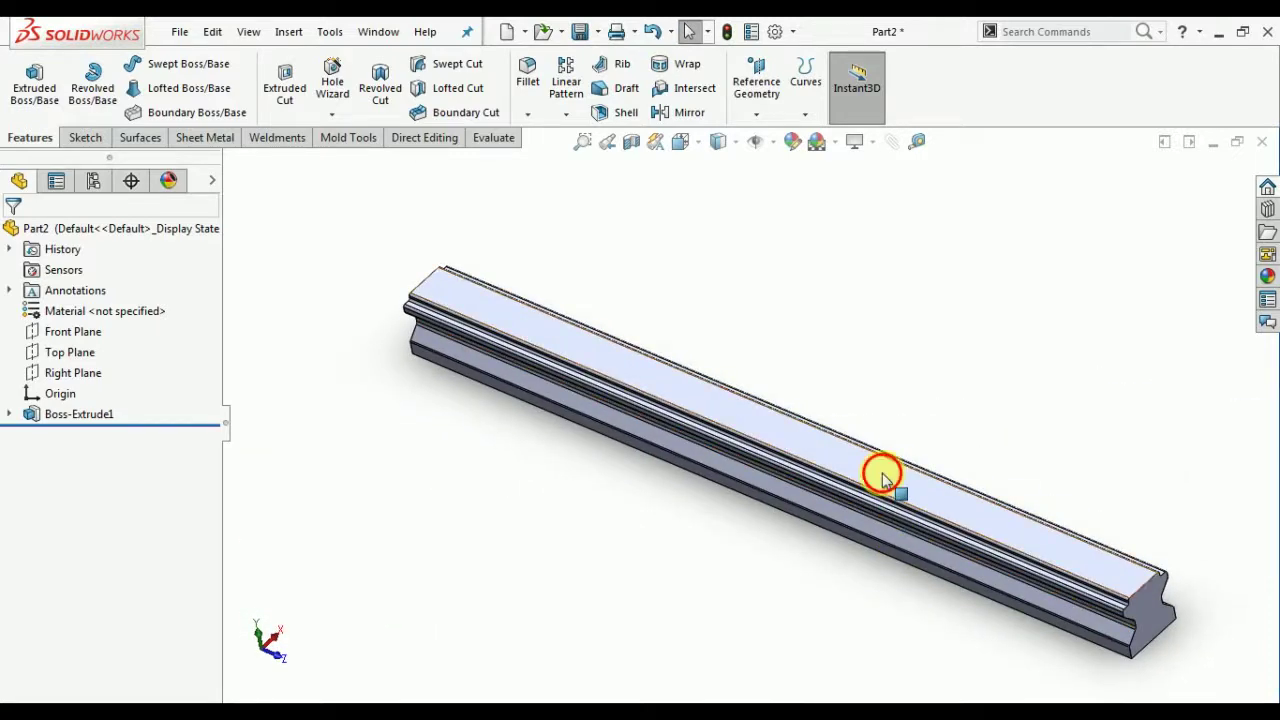
pyautogui.click(880, 477)
pyautogui.hotkey('ctrl', '8')
pyautogui.click(963, 471)
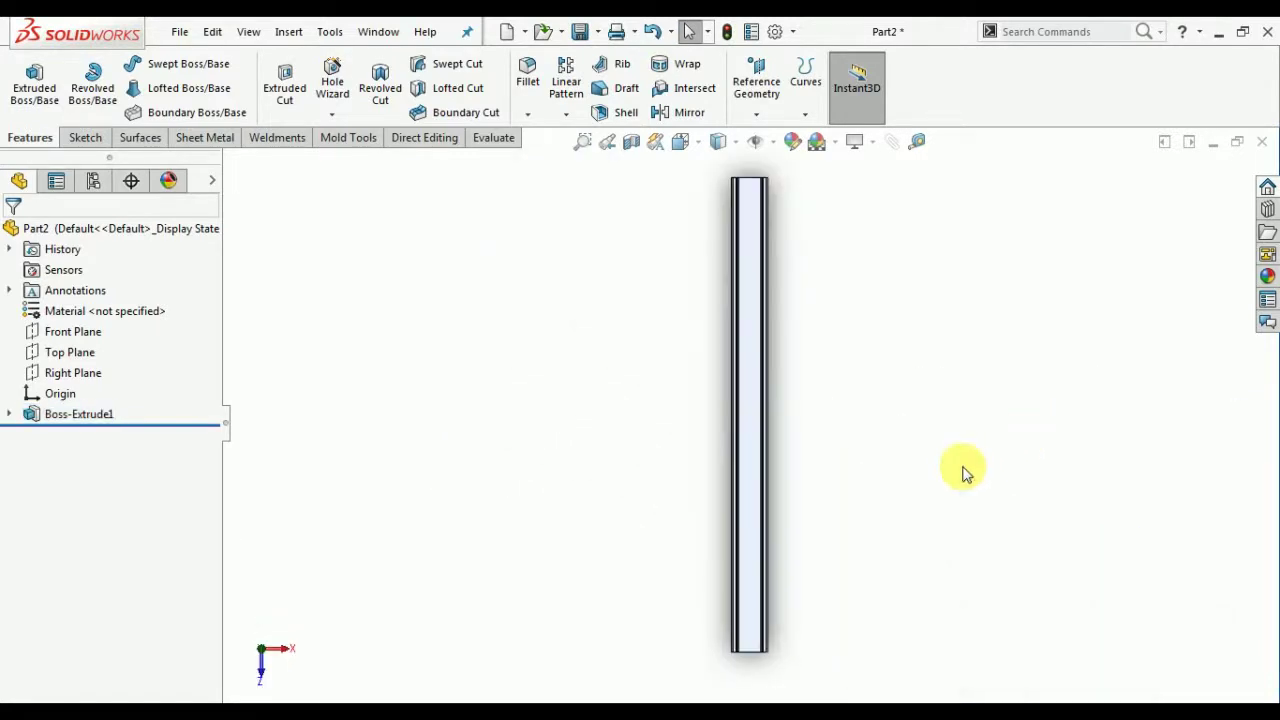
pyautogui.scroll(-3, 771, 606)
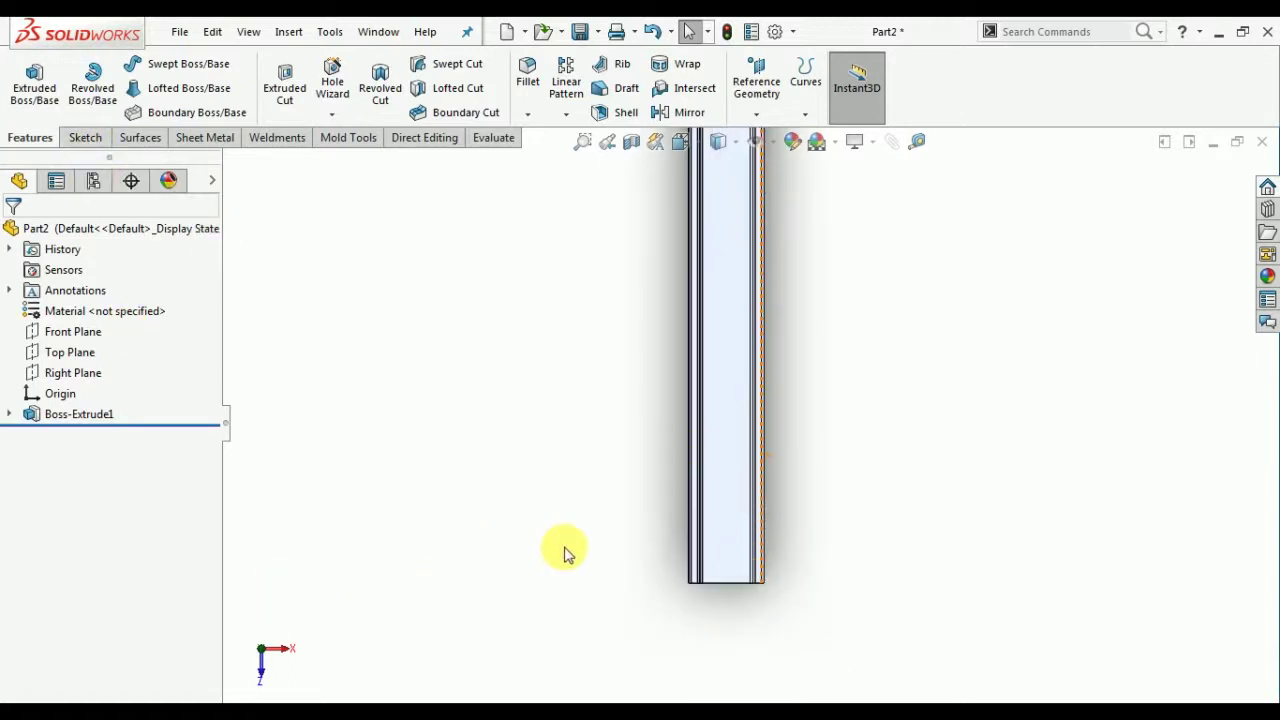
pyautogui.press('Up')
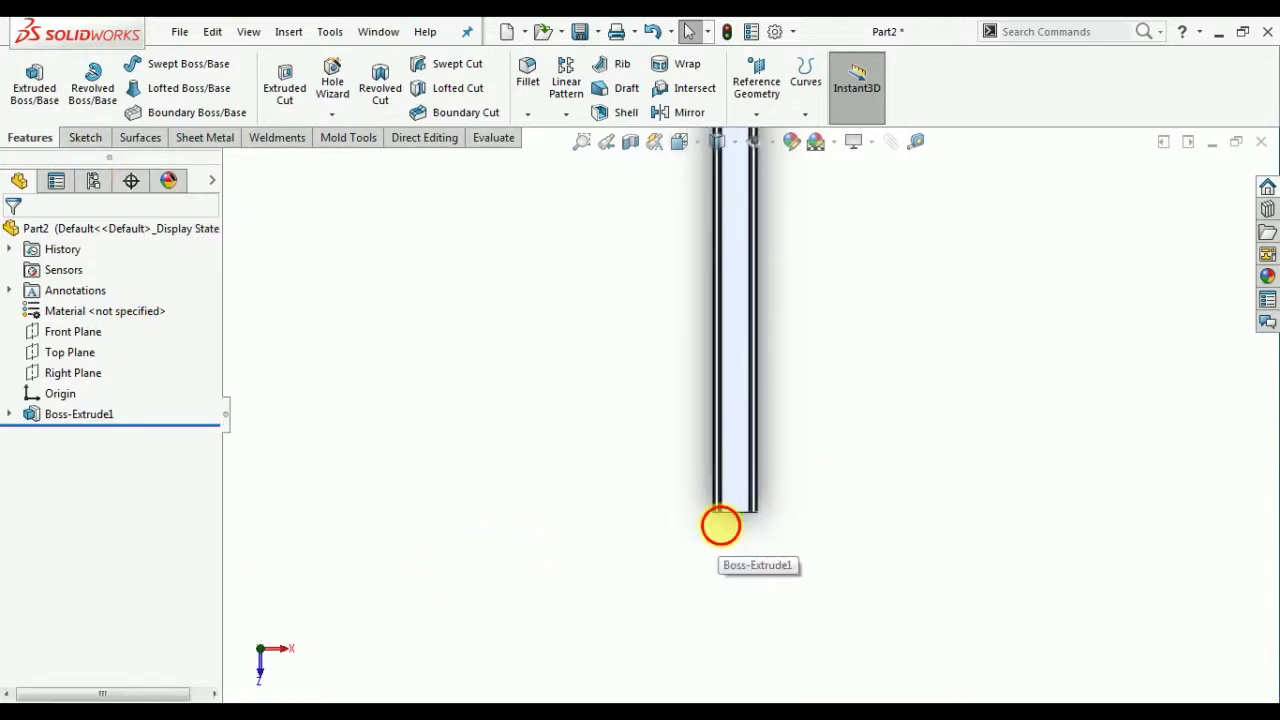
pyautogui.click(740, 471)
pyautogui.press('Up')
pyautogui.hotkey('shift', 'Up')
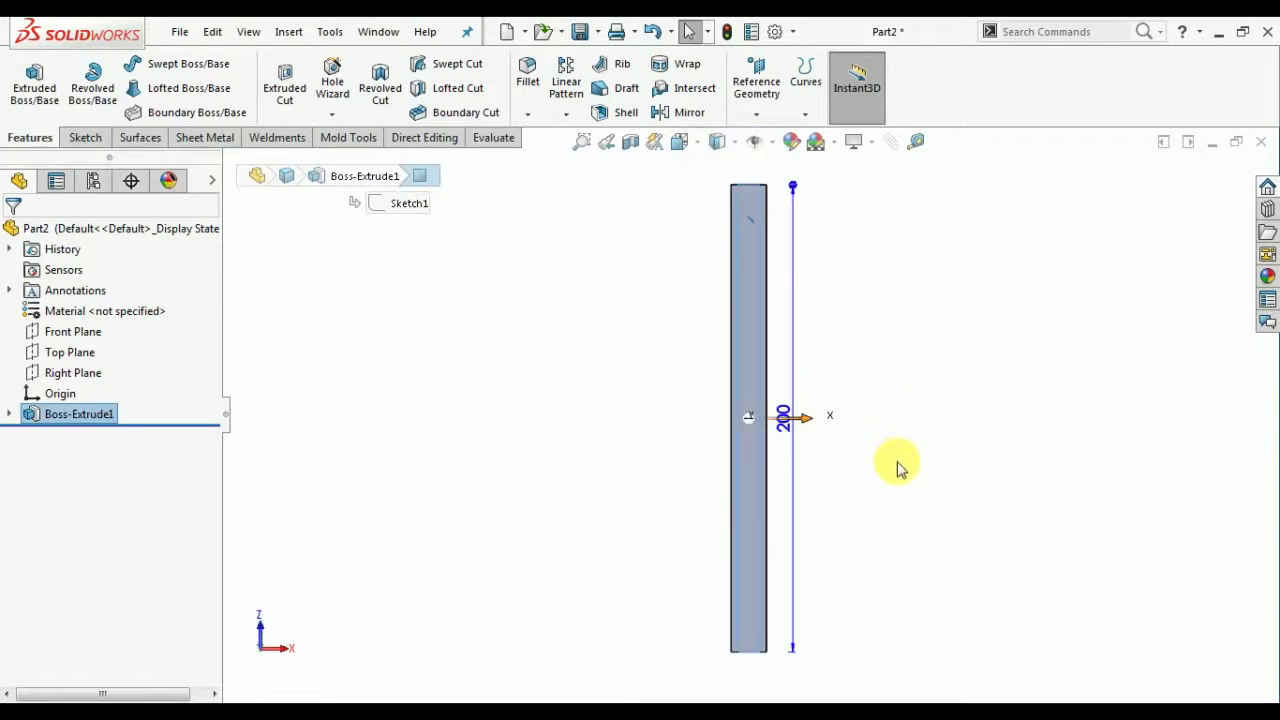
pyautogui.hotkey('shift', 'Left')
pyautogui.hotkey('shift', 'Left')
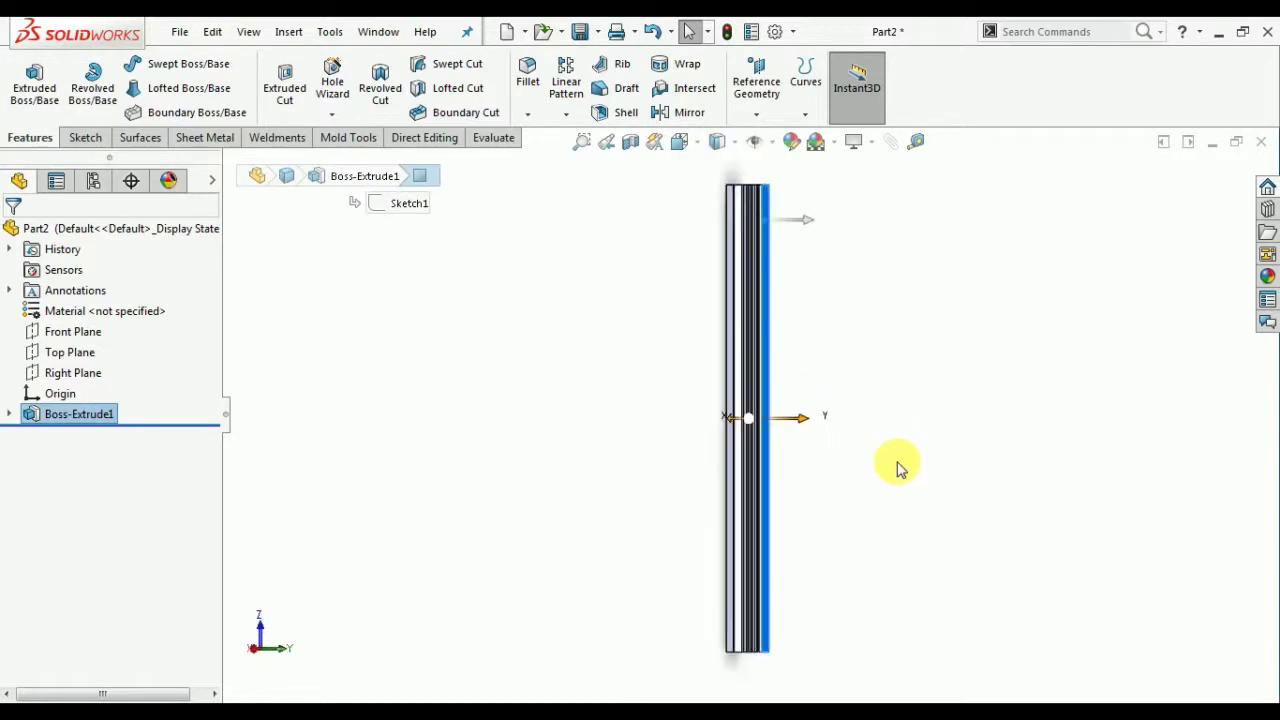
pyautogui.click(85, 140)
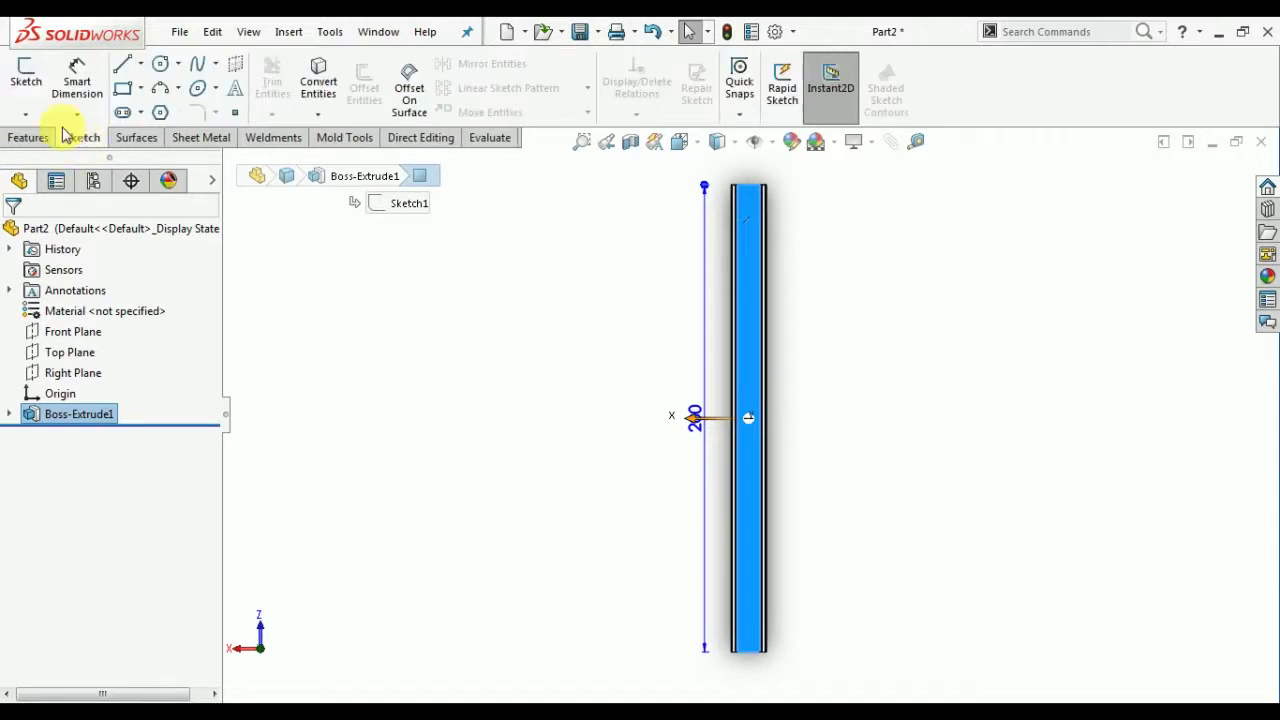
pyautogui.click(44, 80)
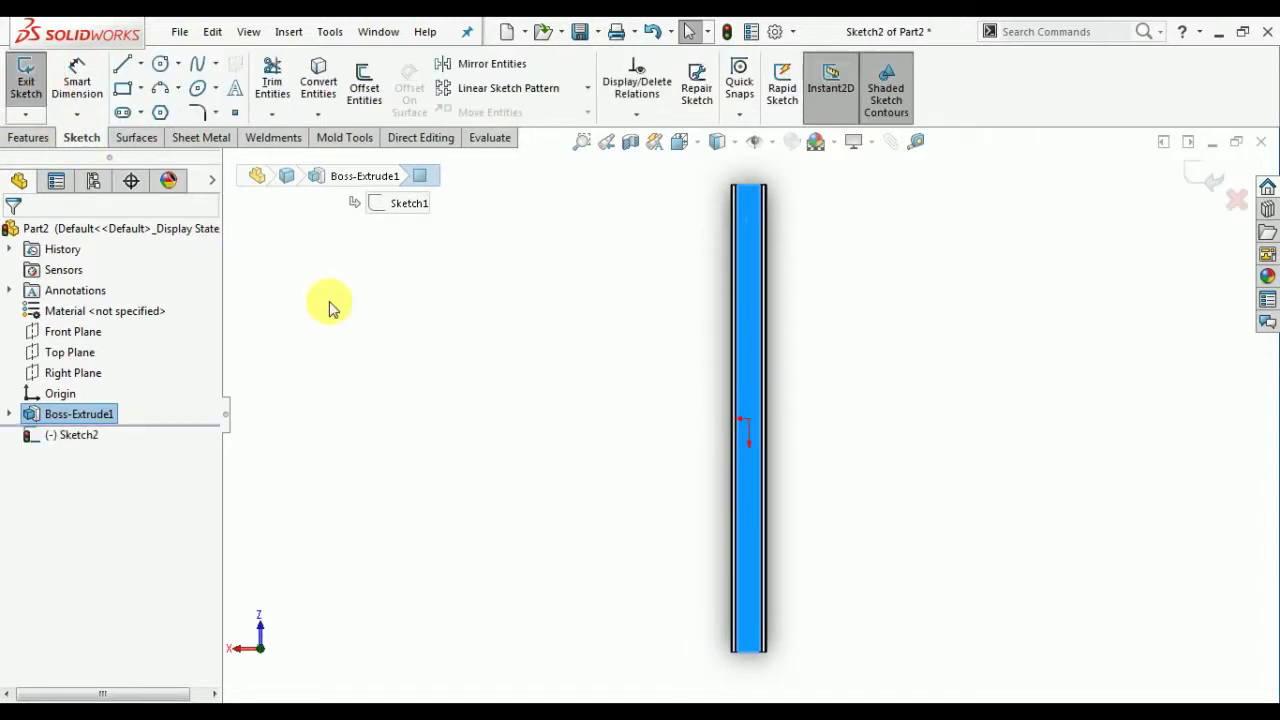
pyautogui.click(161, 64)
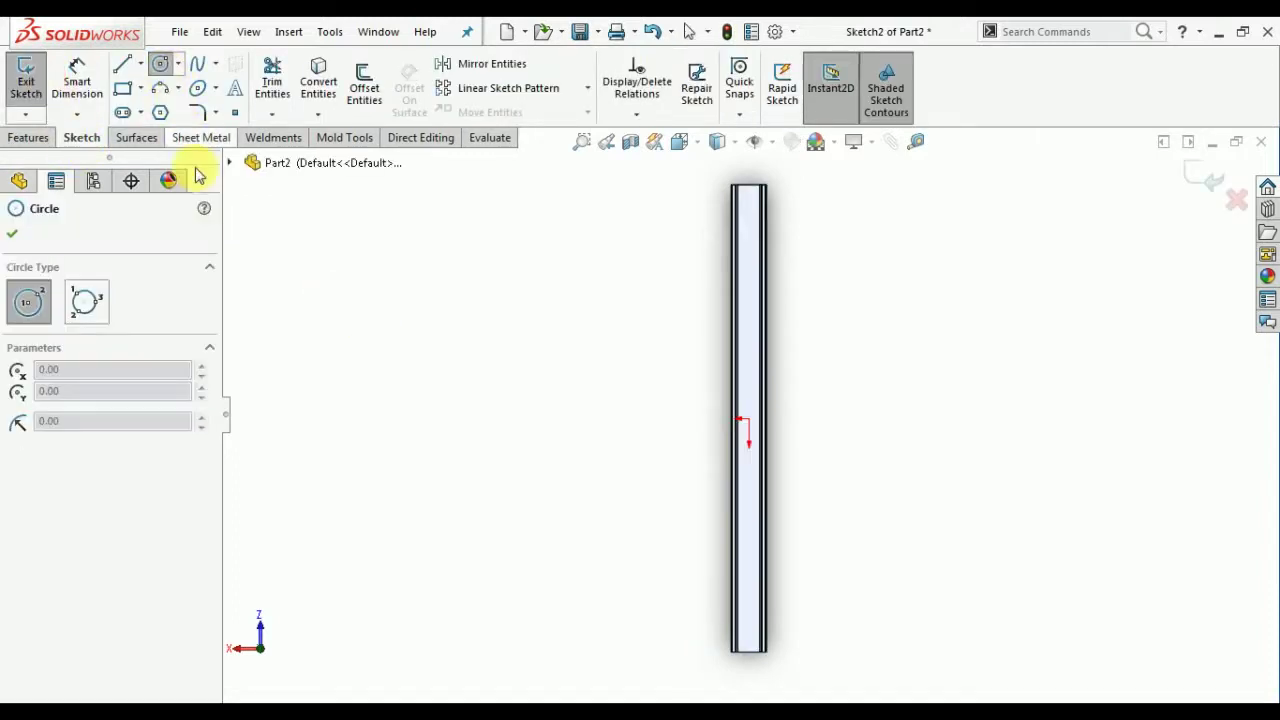
pyautogui.click(12, 233)
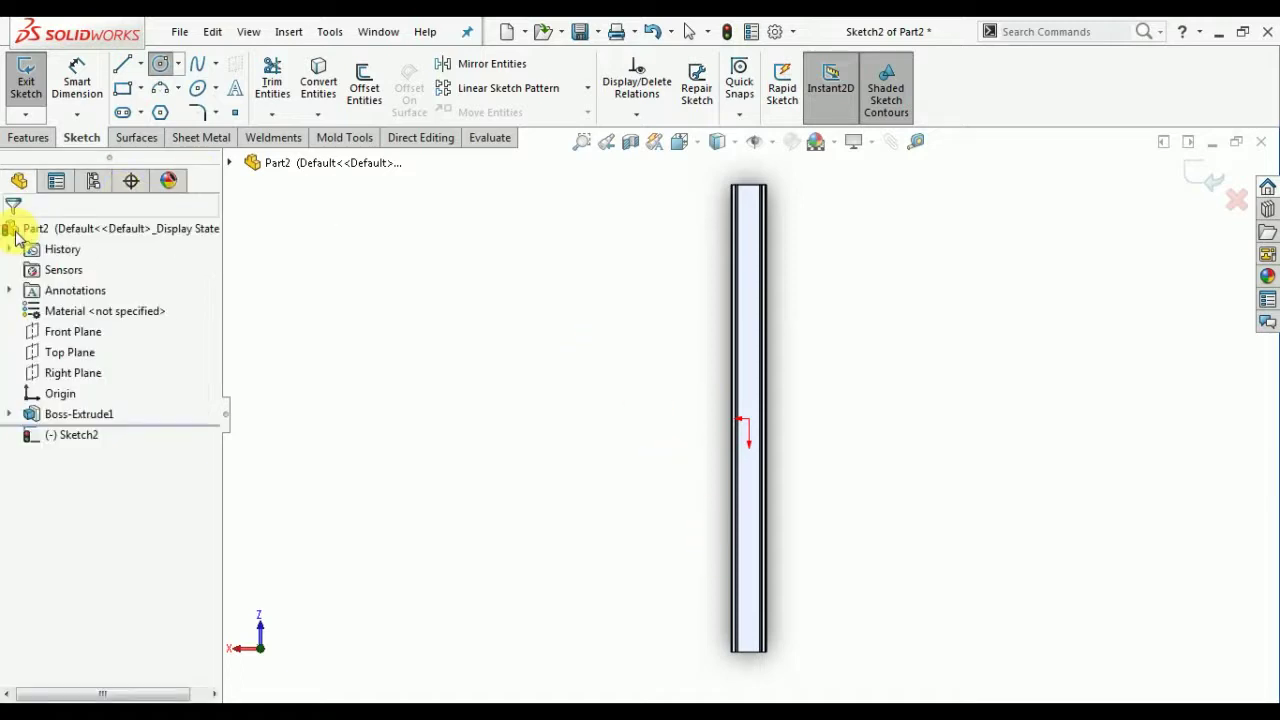
pyautogui.click(17, 100)
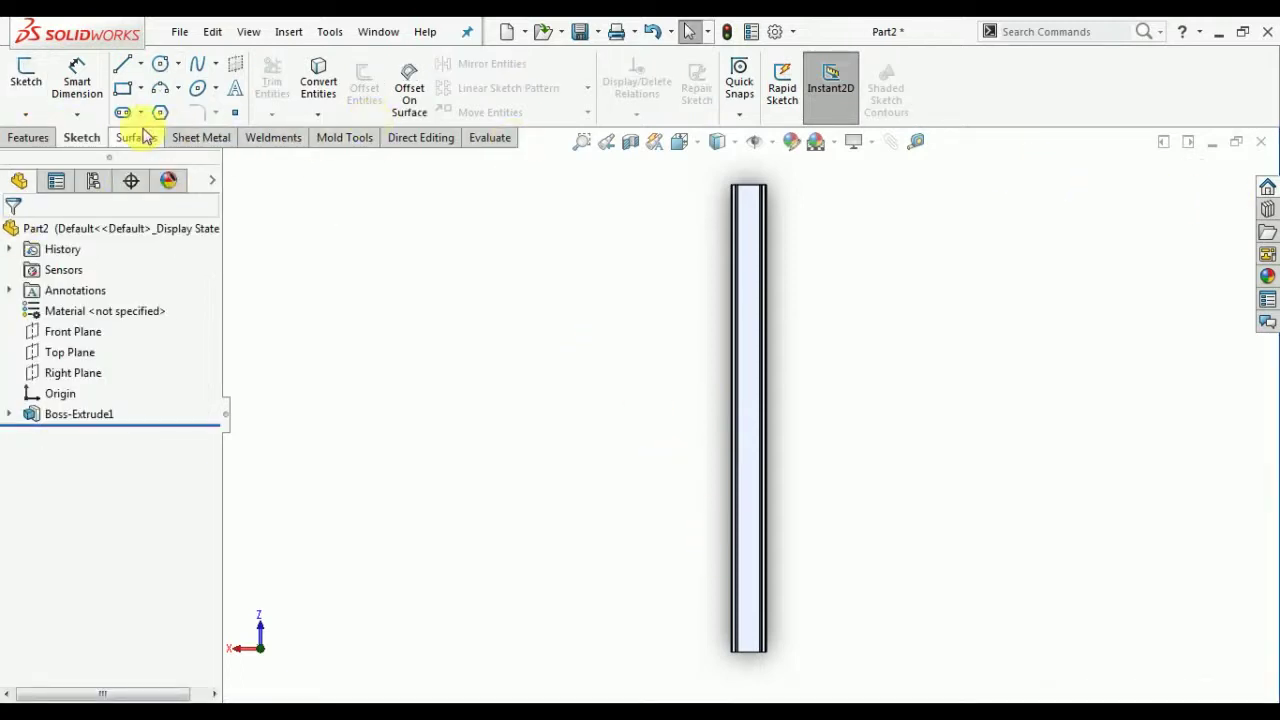
# Step: Start a Hole Wizard feature with the counterbore hole type, resetting the custom sizing to its default values
pyautogui.click(31, 139)
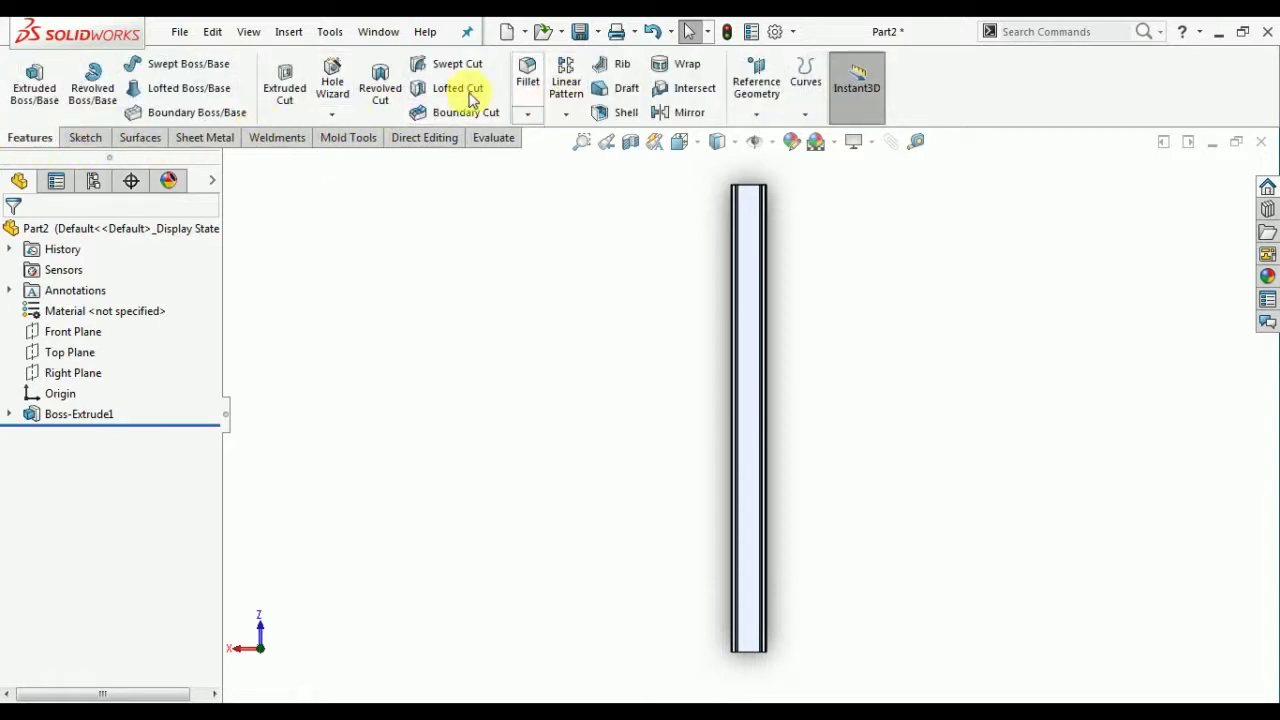
pyautogui.click(332, 92)
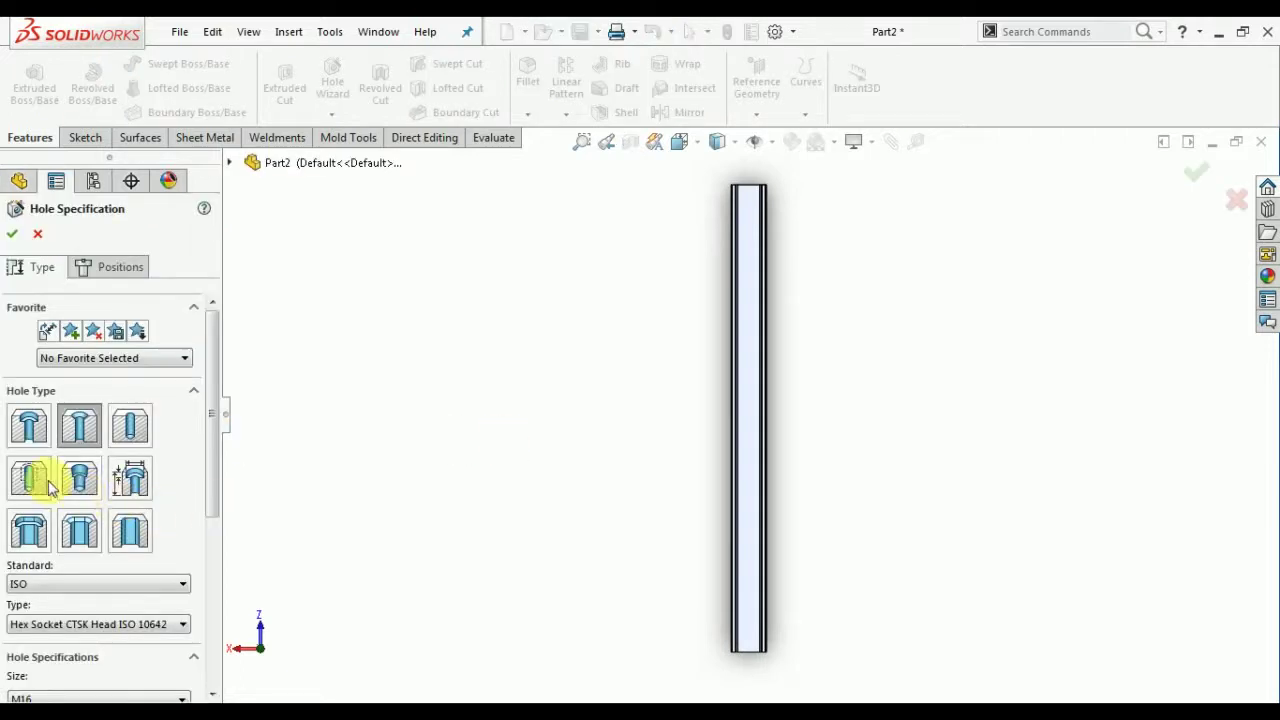
pyautogui.scroll(-2, 217, 456)
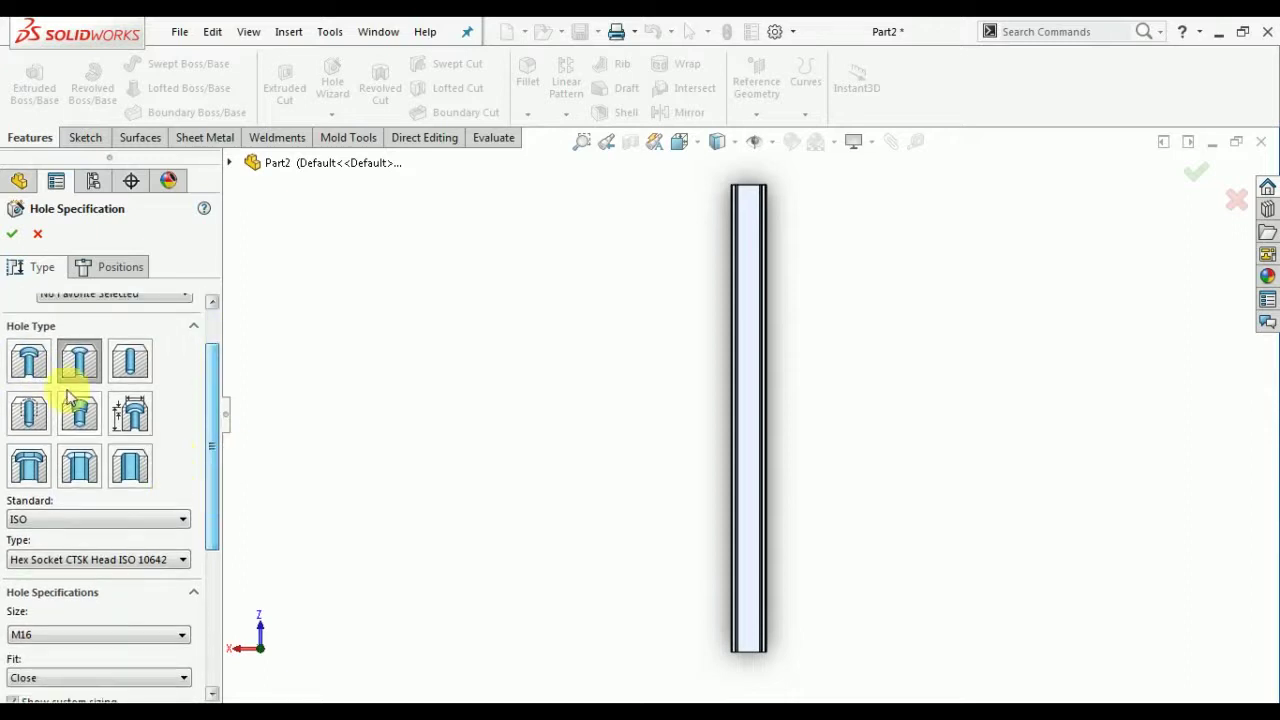
pyautogui.click(80, 468)
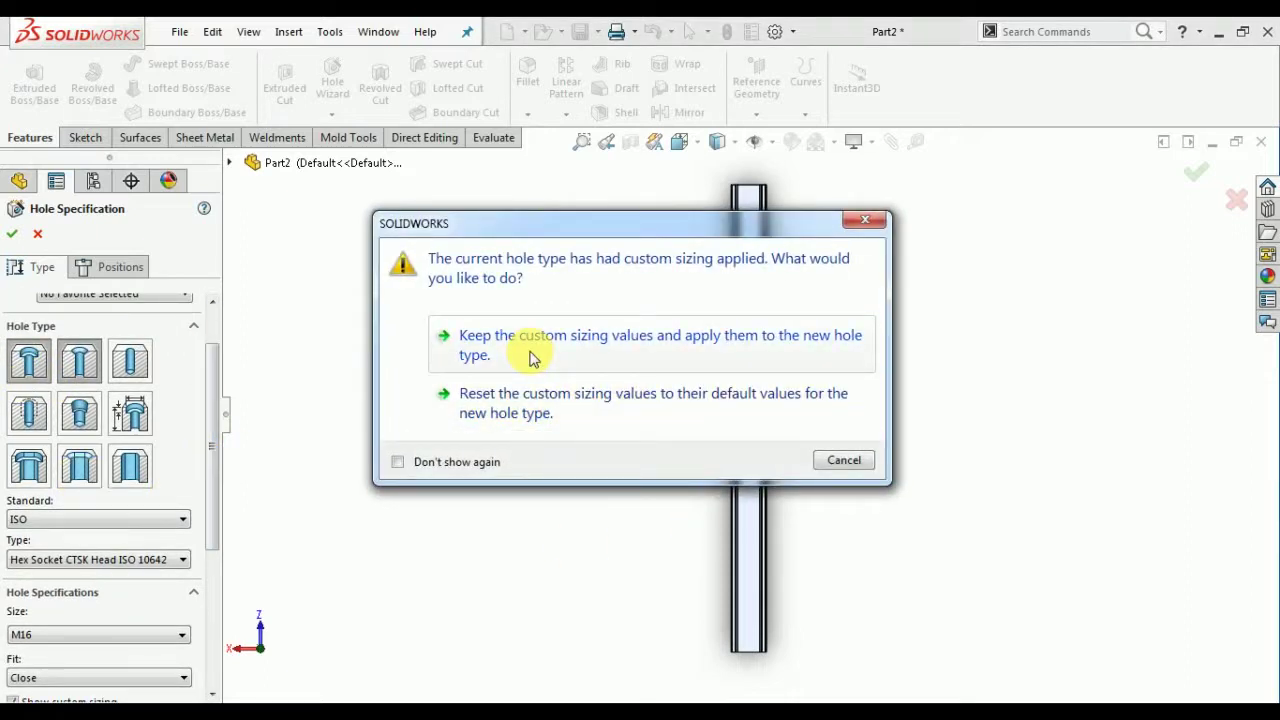
pyautogui.click(534, 394)
# Step: Specify the ISO counterbore for a Hex Screw Grade AB ISO 4017 in size M4
pyautogui.scroll(-1, 218, 412)
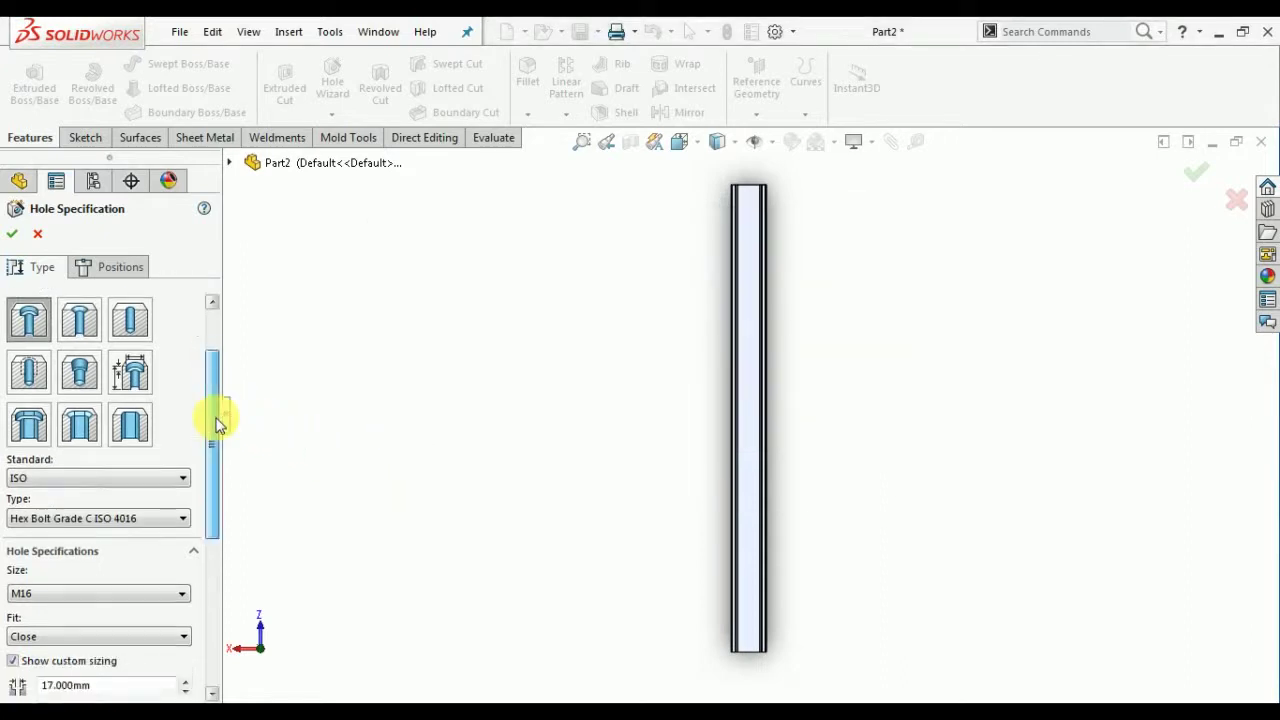
pyautogui.scroll(-2, 218, 424)
pyautogui.click(80, 509)
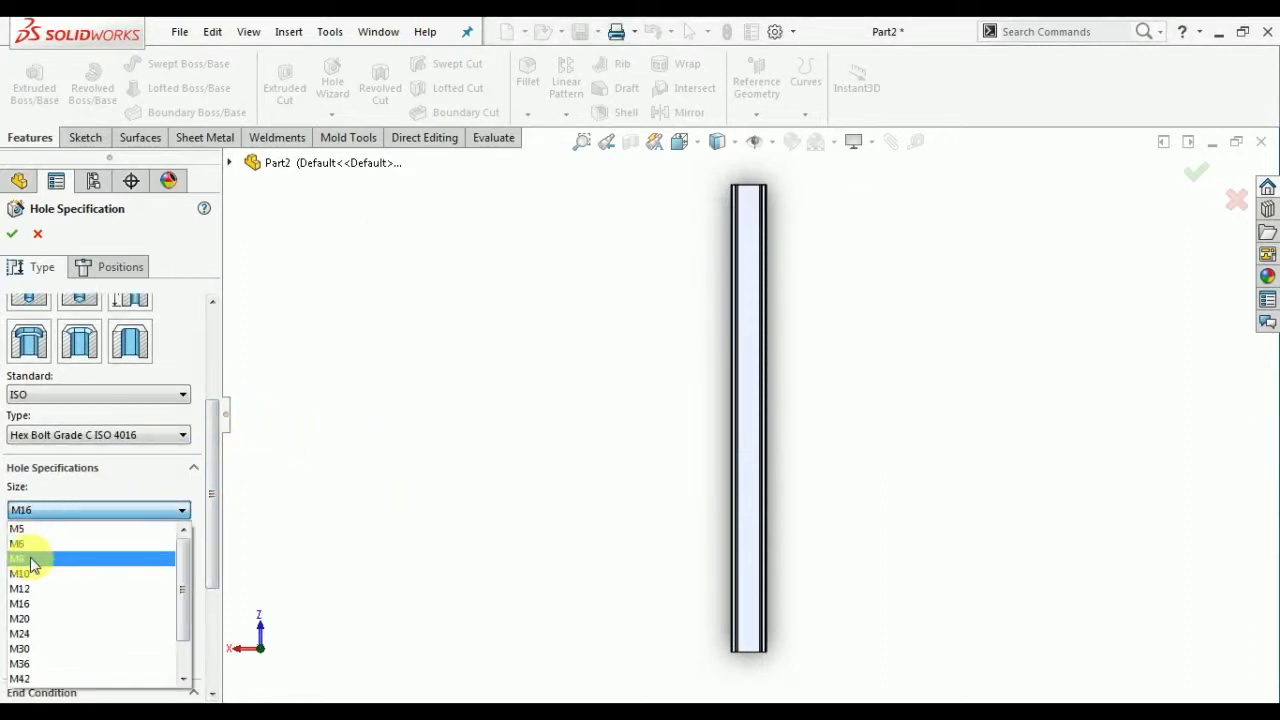
pyautogui.click(100, 443)
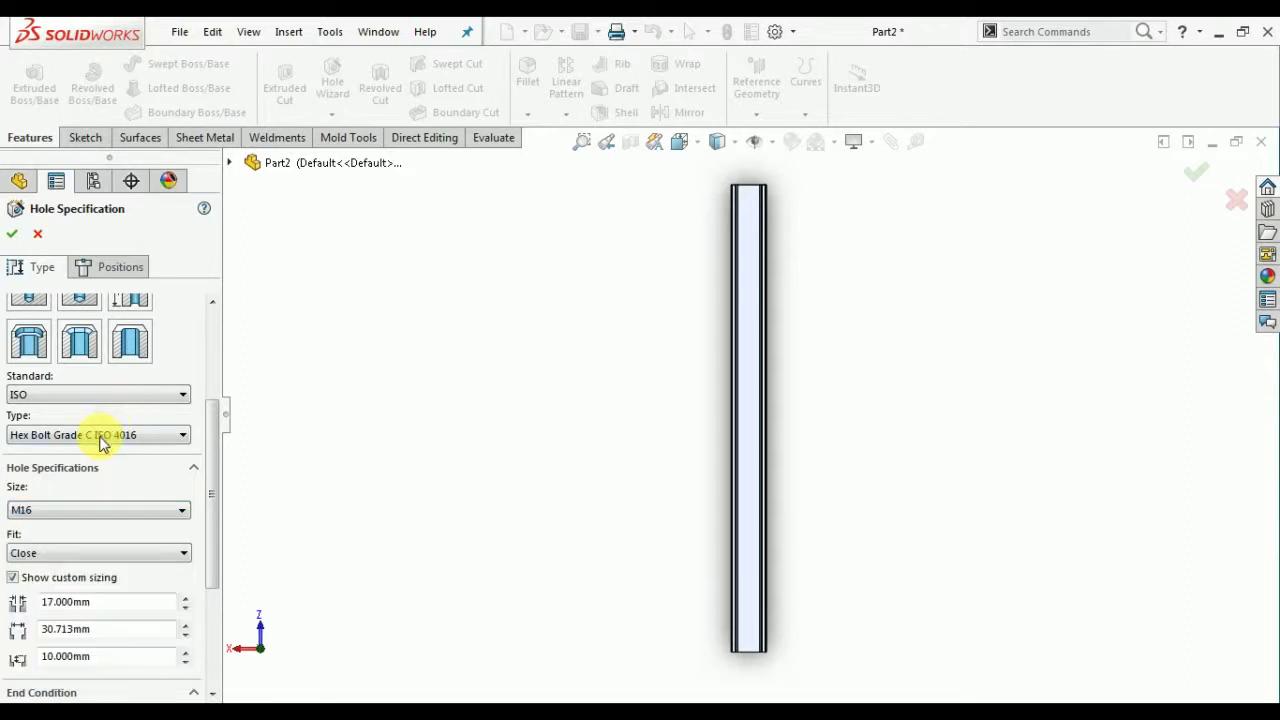
pyautogui.click(101, 437)
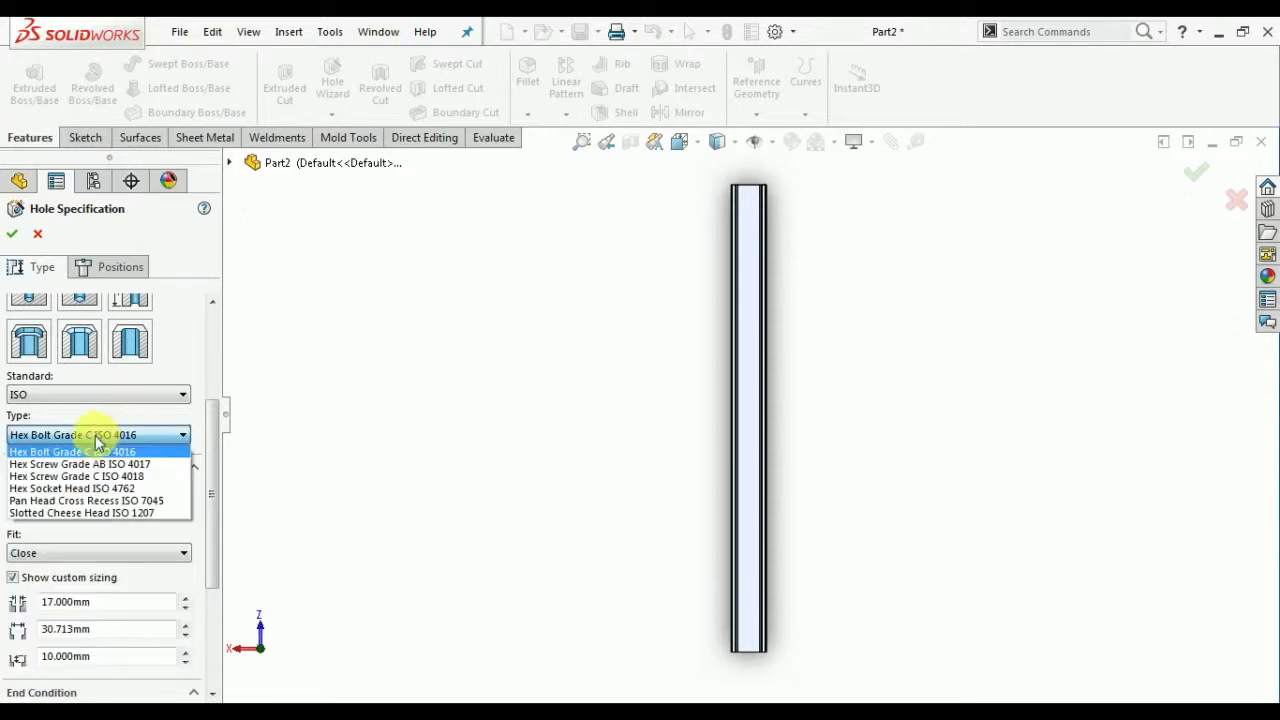
pyautogui.click(98, 463)
pyautogui.click(63, 510)
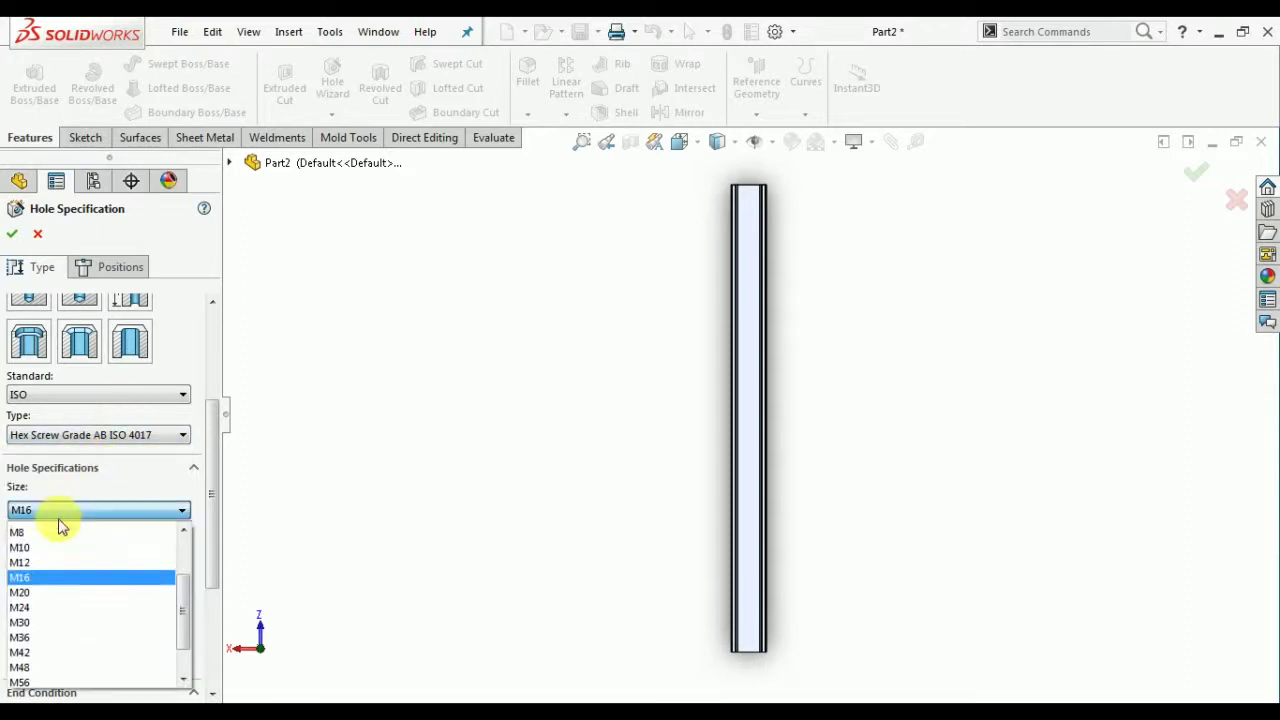
pyautogui.scroll(3, 57, 548)
pyautogui.click(43, 600)
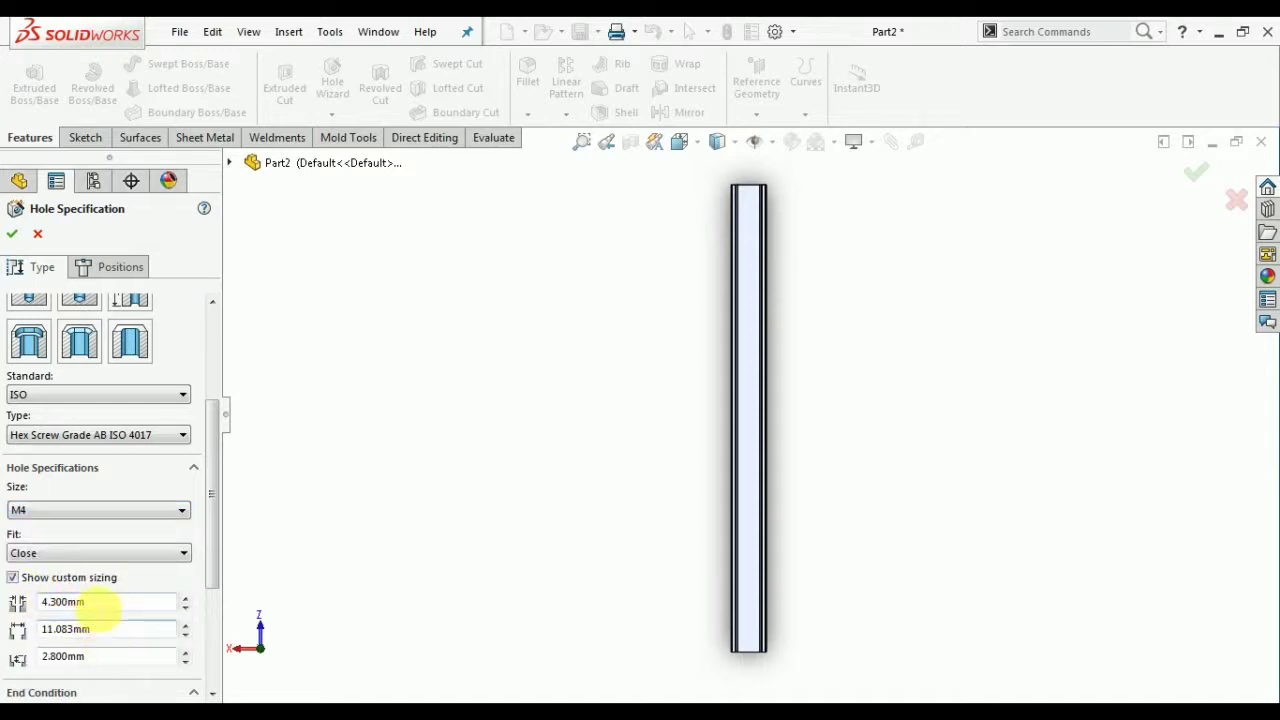
# Step: Customize the counterbore sizing to a 4.5 mm through-hole diameter, 8.5 mm counterbore diameter and 7 mm counterbore depth
pyautogui.write('4.')
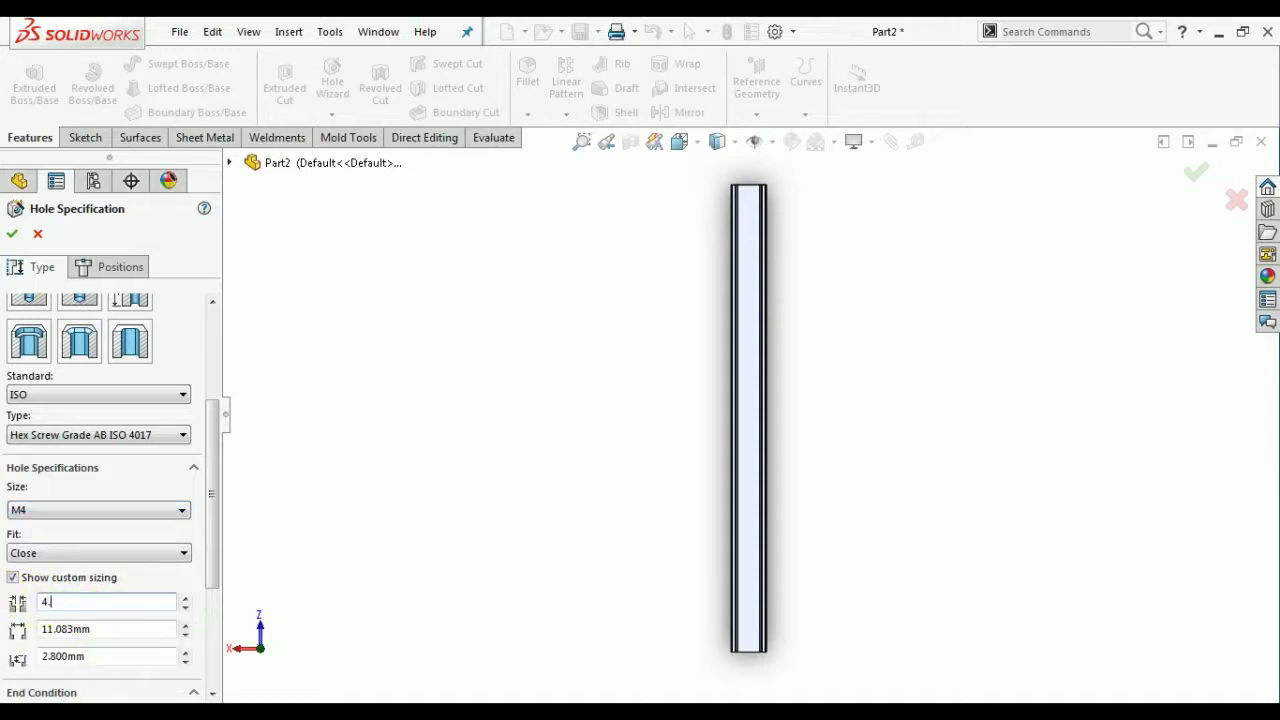
pyautogui.write('5')
pyautogui.press('Return')
pyautogui.moveTo(108, 632); pyautogui.dragTo(24, 630)
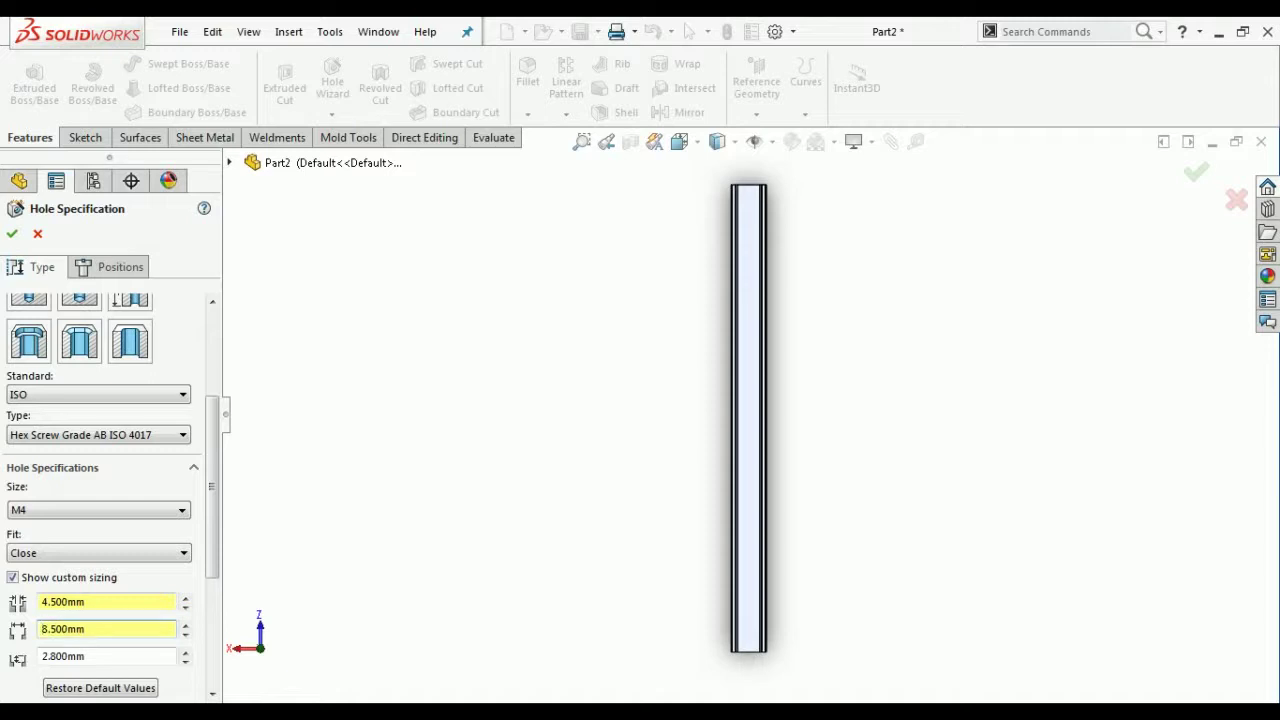
pyautogui.moveTo(88, 656); pyautogui.dragTo(62, 658)
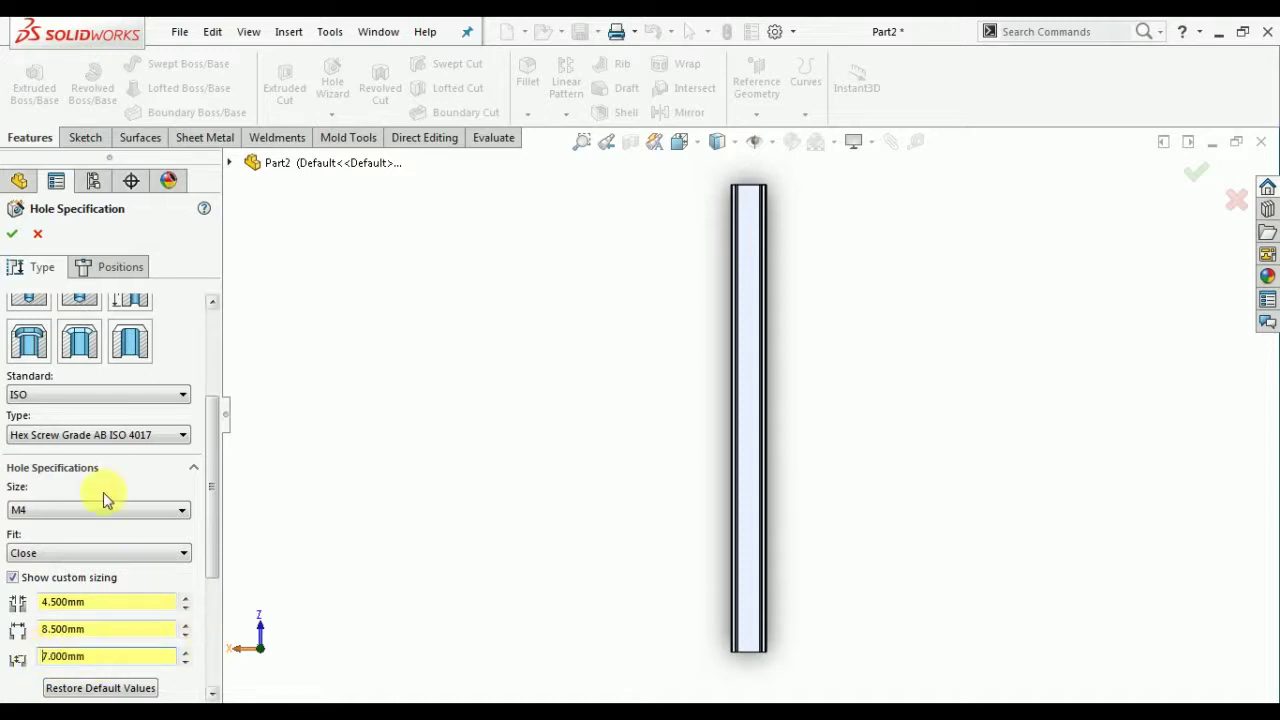
# Step: Try the Normal fit for the M4 counterbore hole and return the fit to Close
pyautogui.click(61, 556)
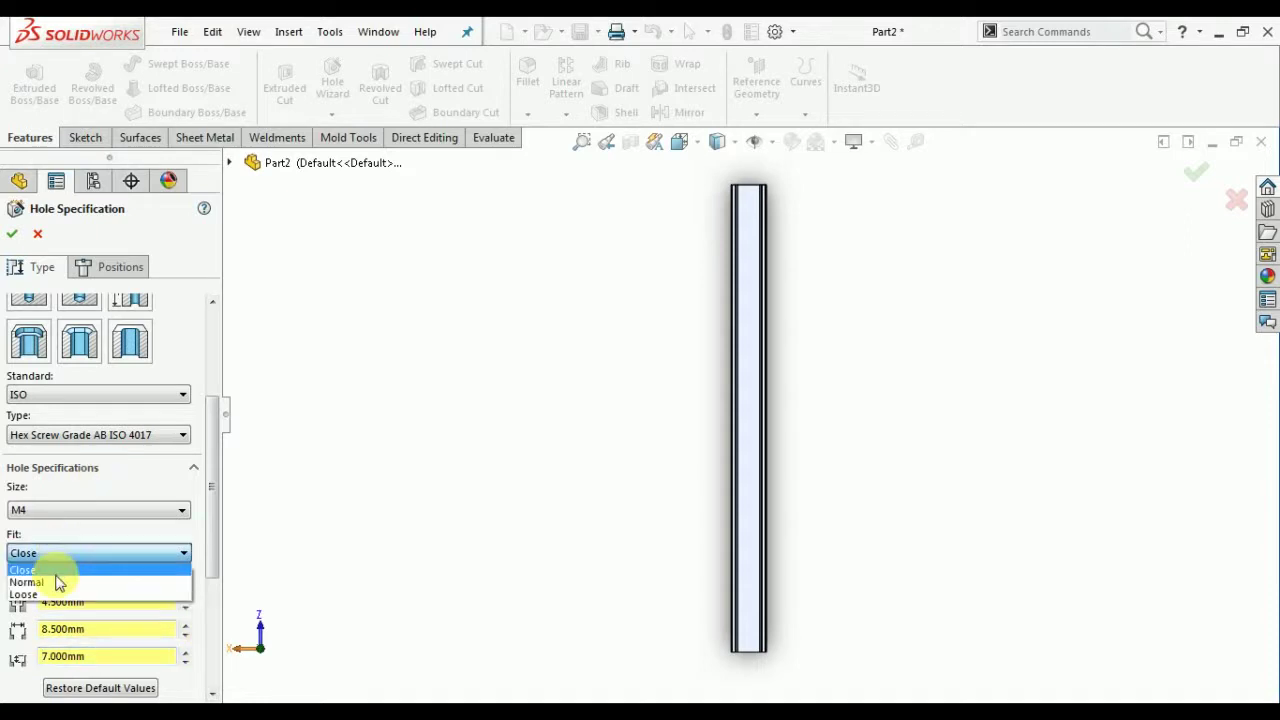
pyautogui.click(58, 583)
pyautogui.click(46, 558)
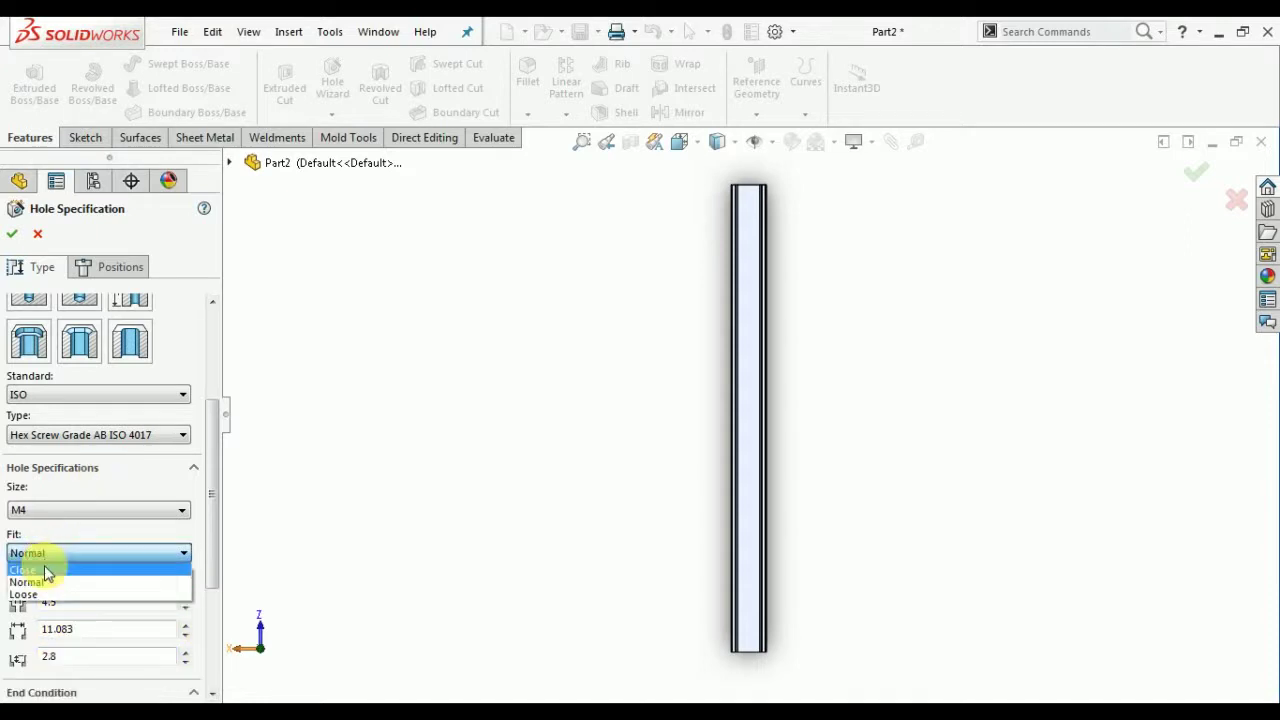
pyautogui.click(44, 569)
# Step: Re-enter the custom hole sizing: 4.5 mm through-hole diameter, 8.5 mm counterbore diameter and 7 mm counterbore depth
pyautogui.doubleClick(55, 601)
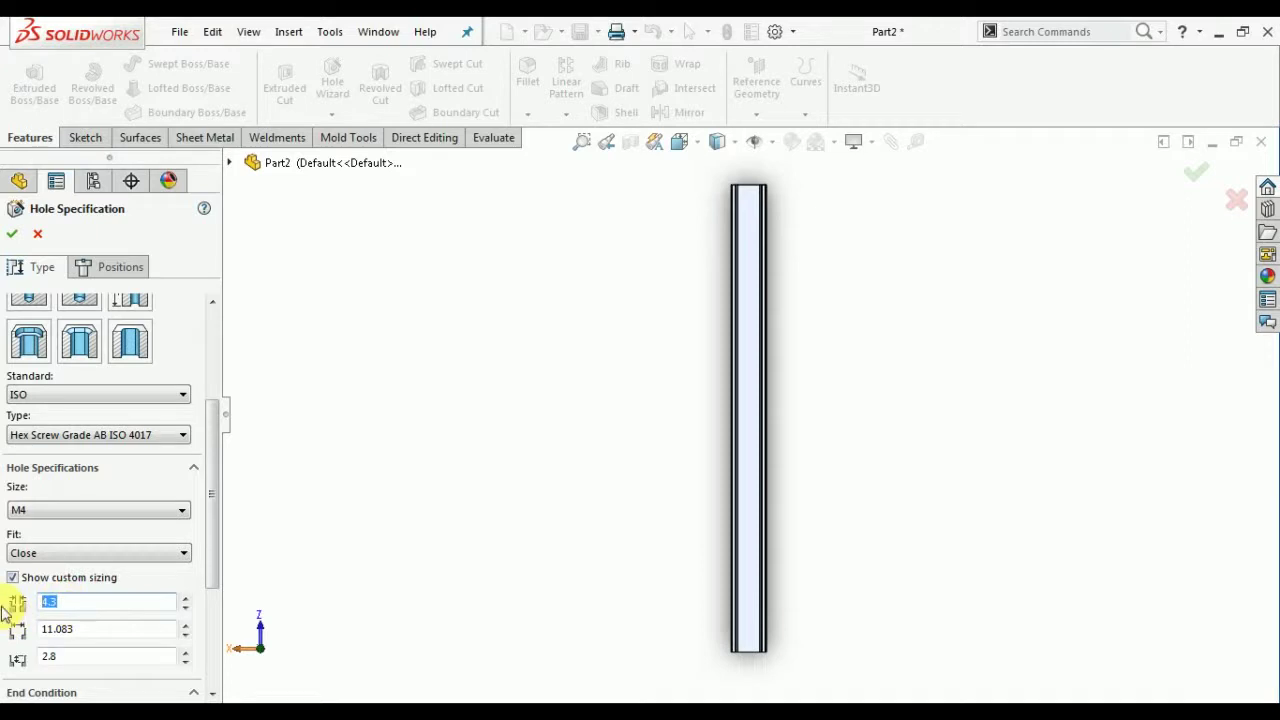
pyautogui.write('4.5')
pyautogui.press('Return')
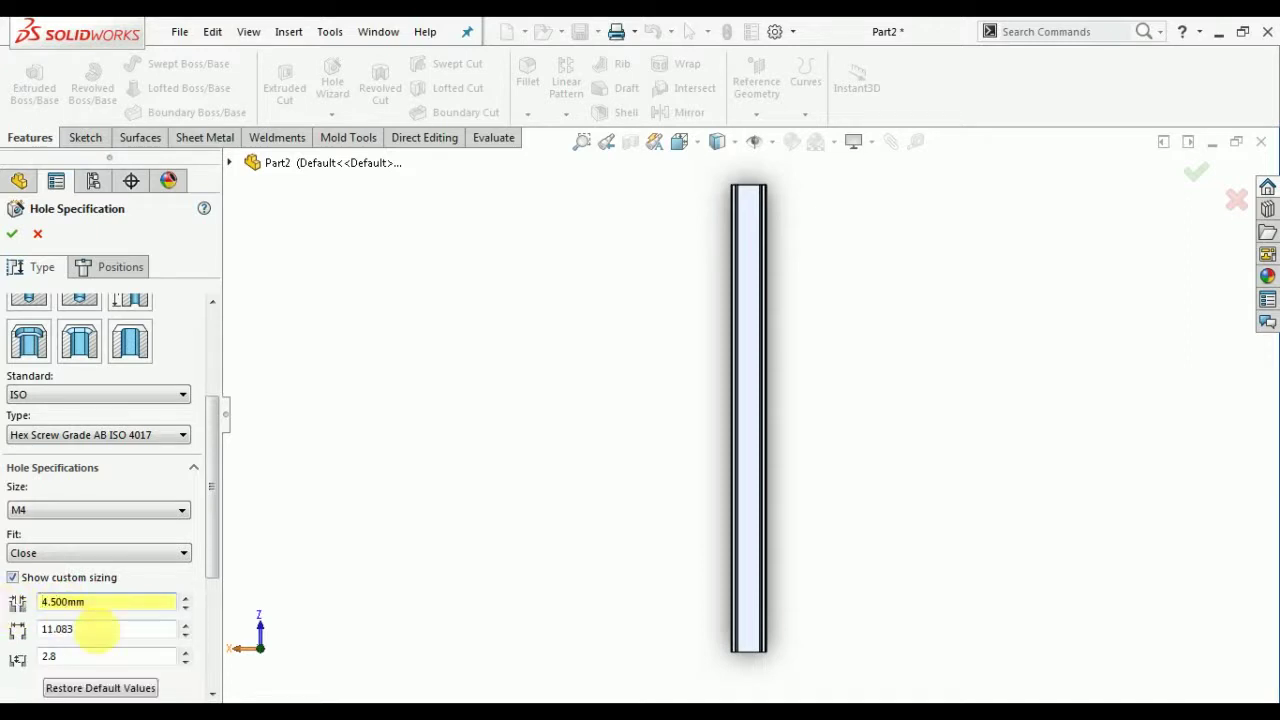
pyautogui.doubleClick(55, 629)
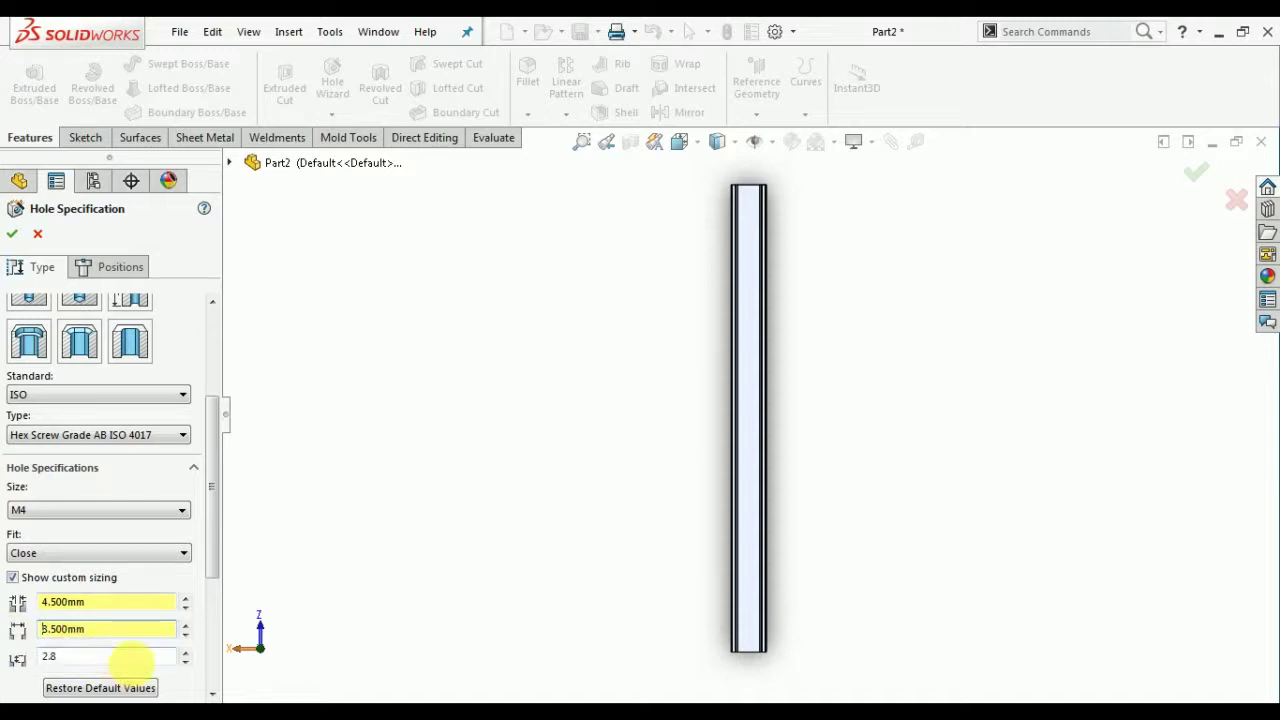
pyautogui.doubleClick(50, 657)
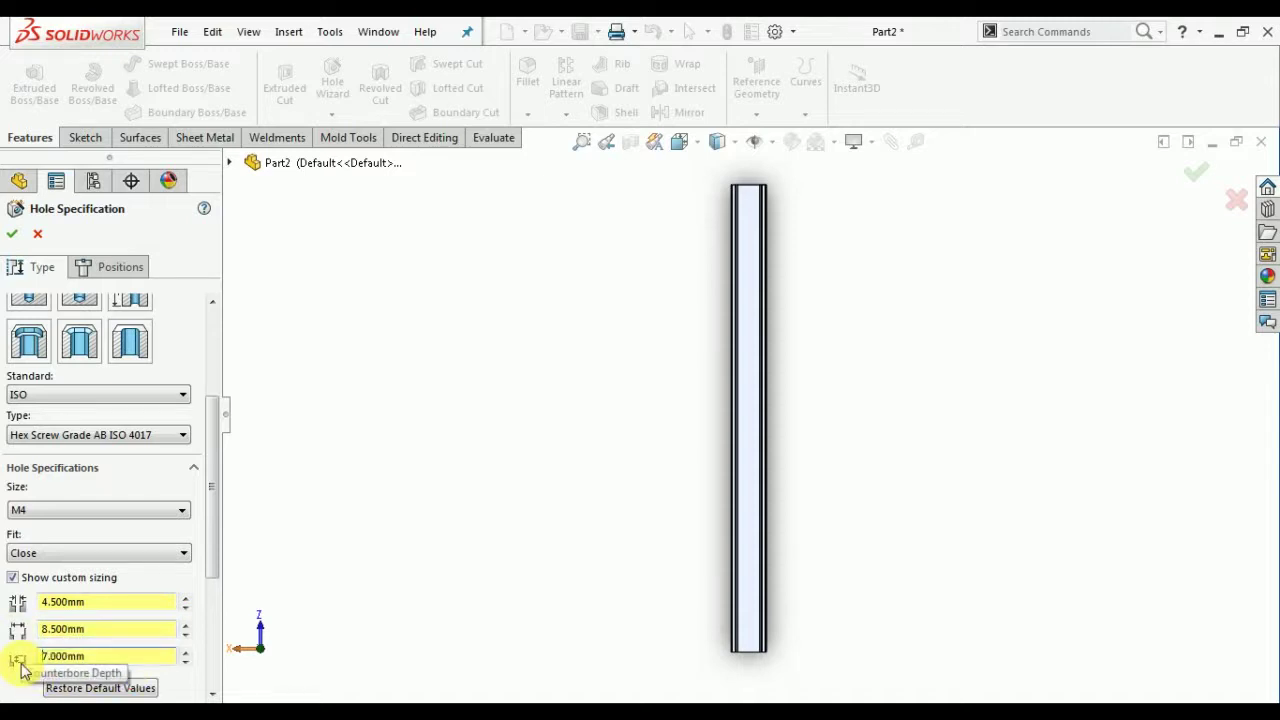
# Step: Place one counterbored hole on the rail's flat top face, near one end and about midway across the width
pyautogui.click(118, 268)
pyautogui.click(105, 431)
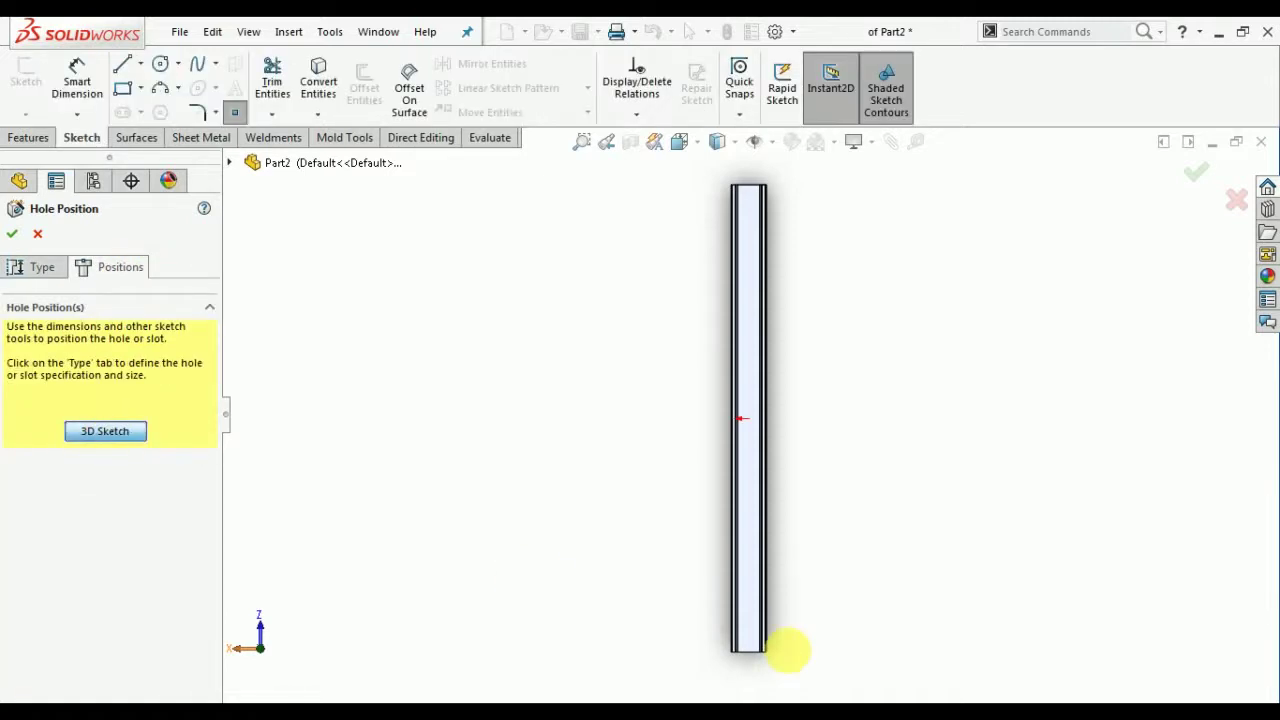
pyautogui.scroll(-5, 766, 609)
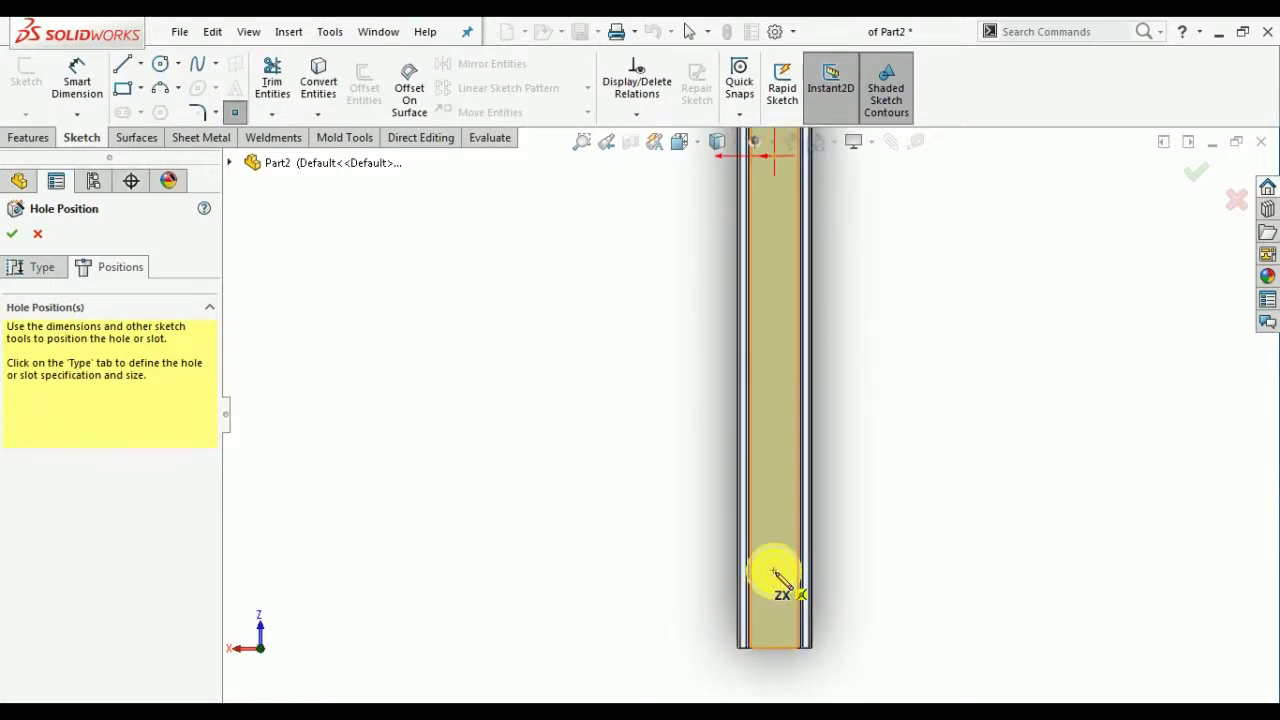
pyautogui.click(773, 571)
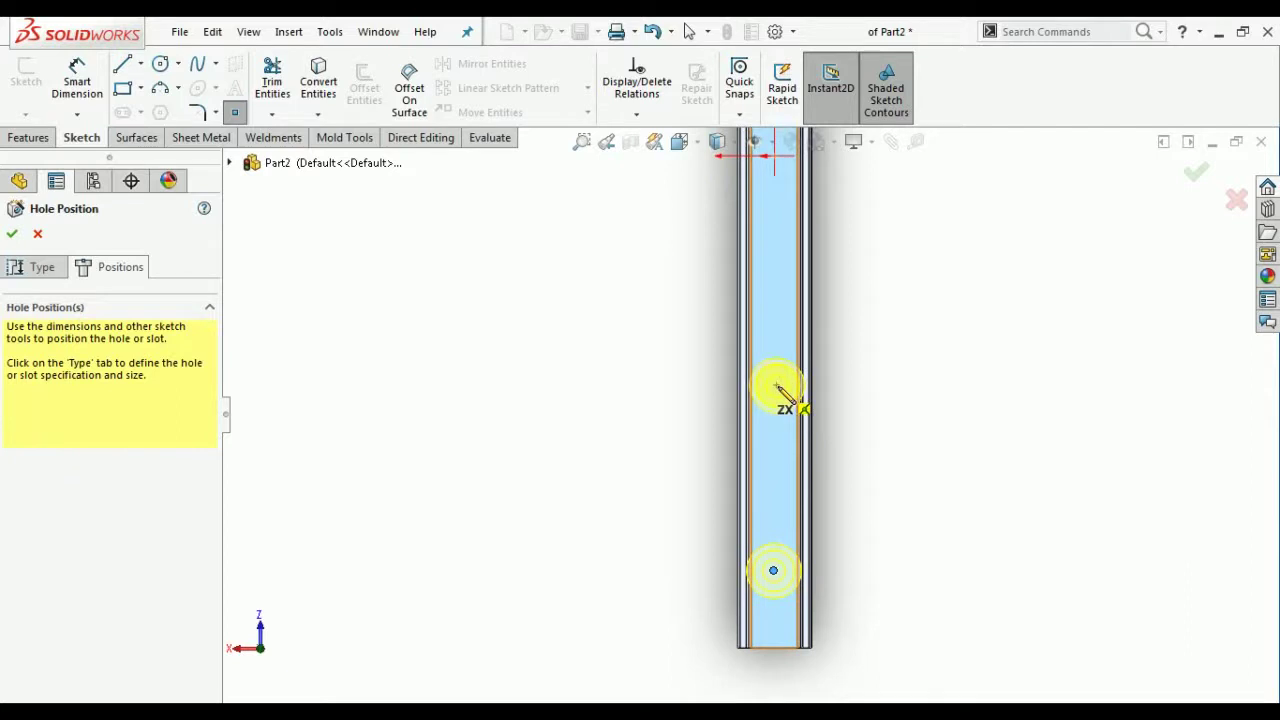
# Step: Set the counterbore diameter to 8 mm and its depth to 8 mm, trying a 5 mm depth first
pyautogui.click(35, 270)
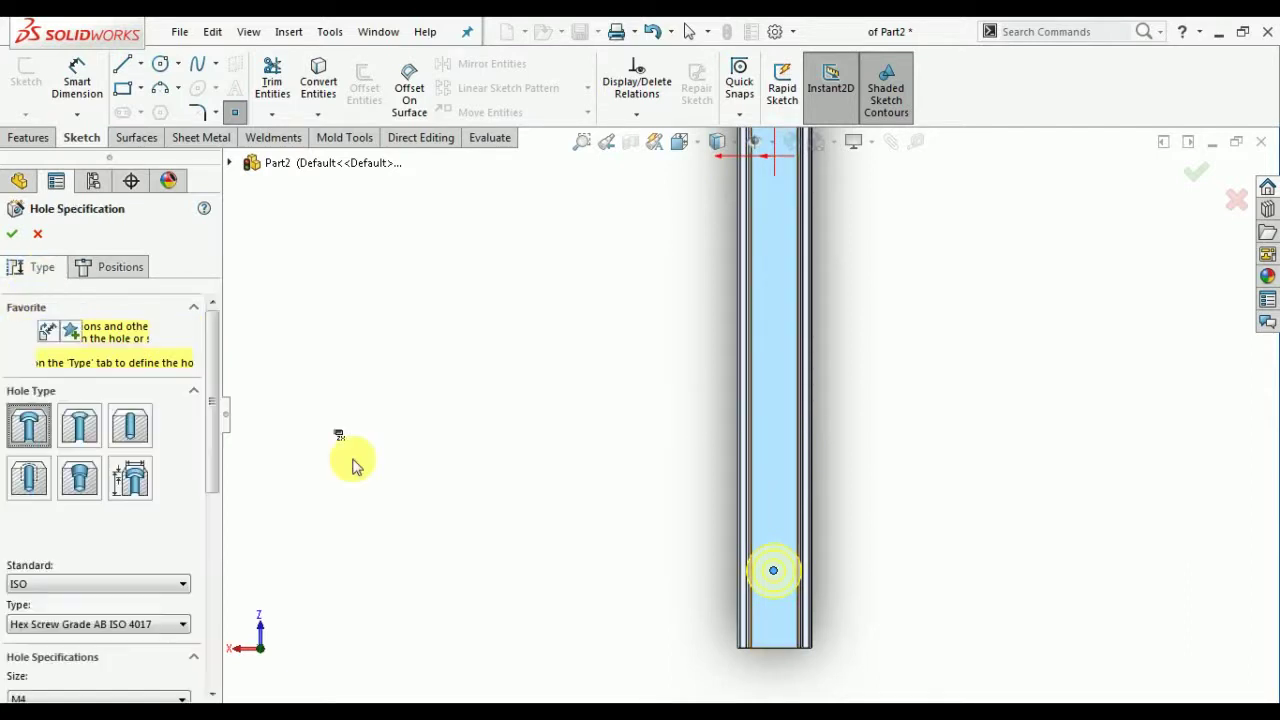
pyautogui.moveTo(763, 523)
pyautogui.mouseDown(button='middle')
pyautogui.moveTo(720, 551)
pyautogui.moveTo(777, 495)
pyautogui.moveTo(751, 531)
pyautogui.moveTo(757, 486)
pyautogui.moveTo(728, 493)
pyautogui.mouseUp(button='middle')
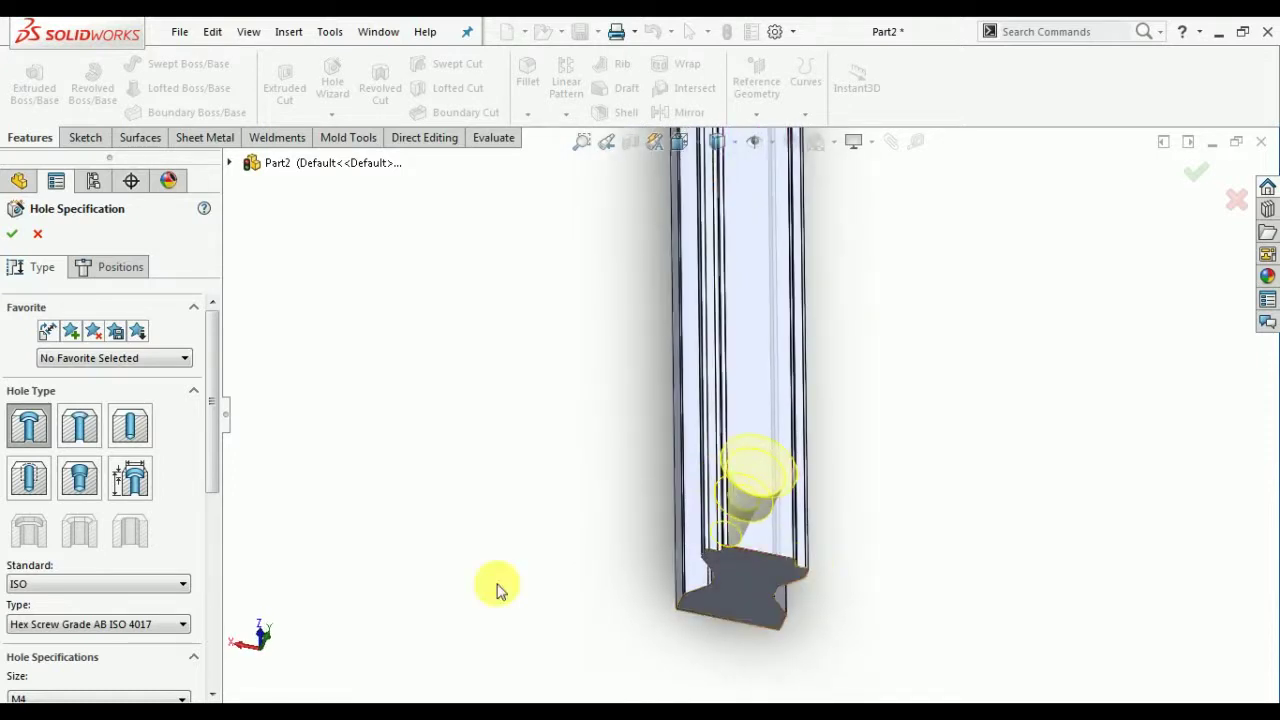
pyautogui.moveTo(214, 447); pyautogui.dragTo(207, 580)
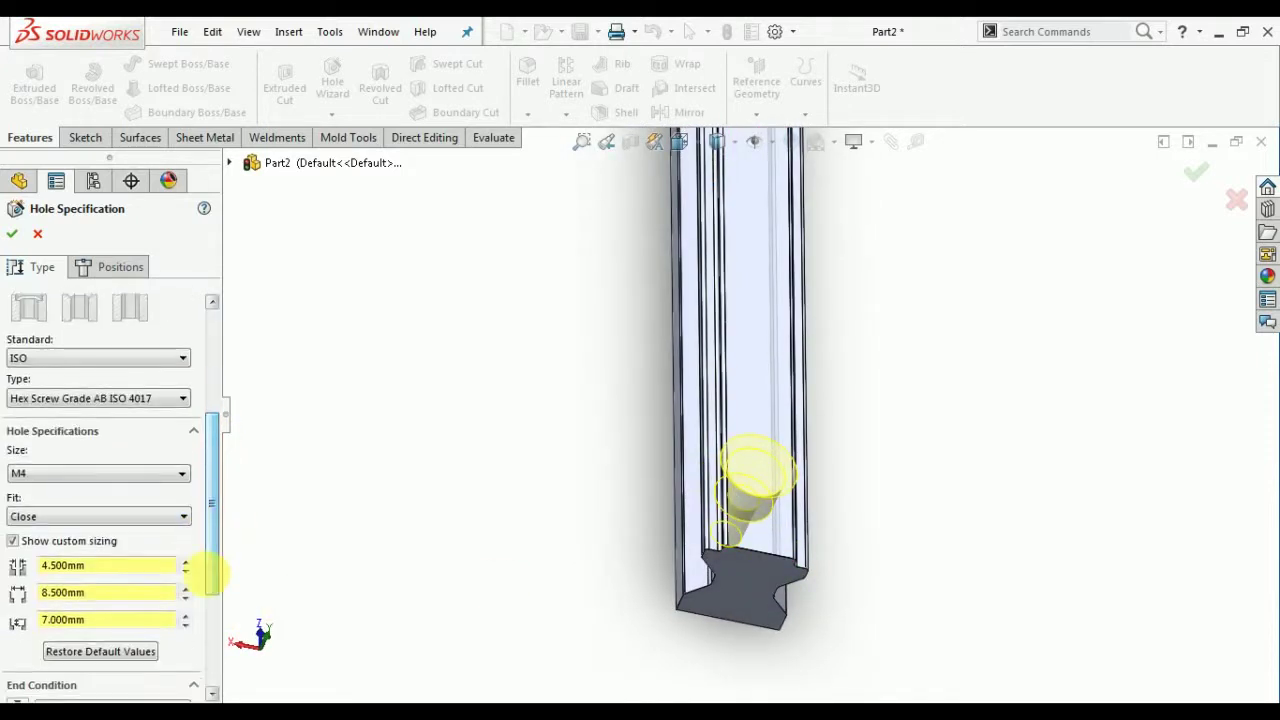
pyautogui.write('8')
pyautogui.click(378, 585)
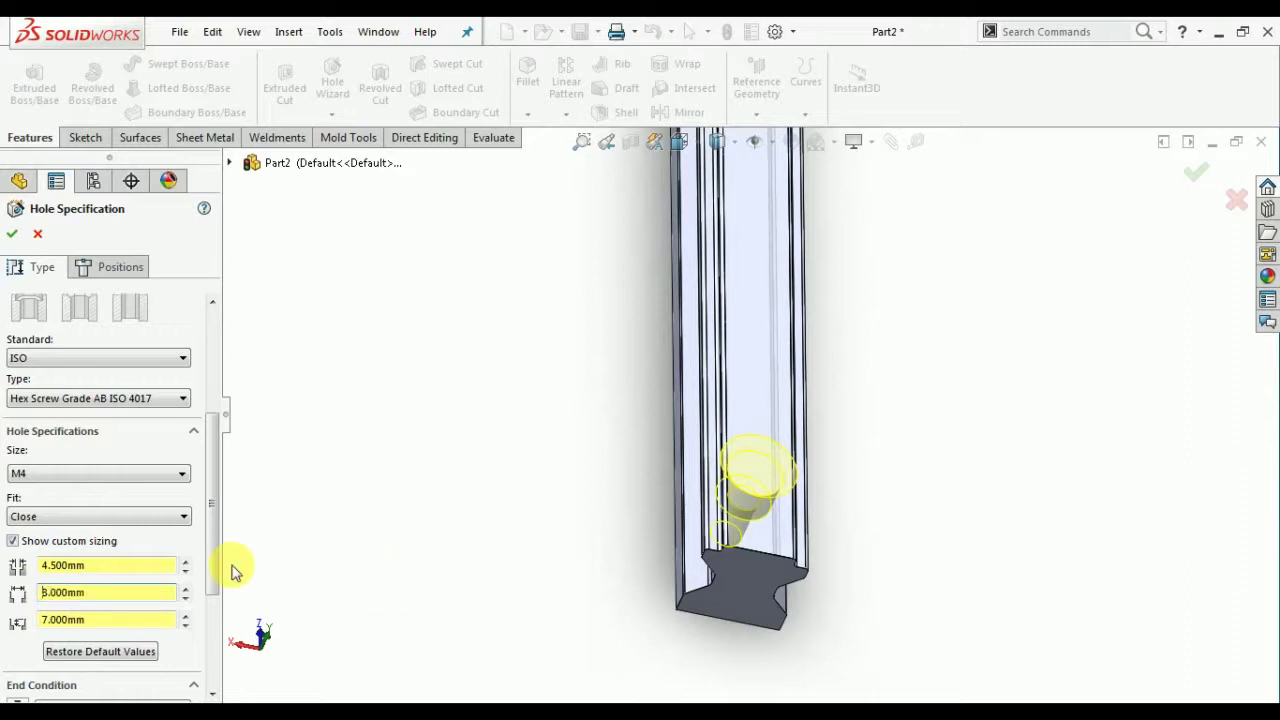
pyautogui.moveTo(140, 621); pyautogui.dragTo(16, 624)
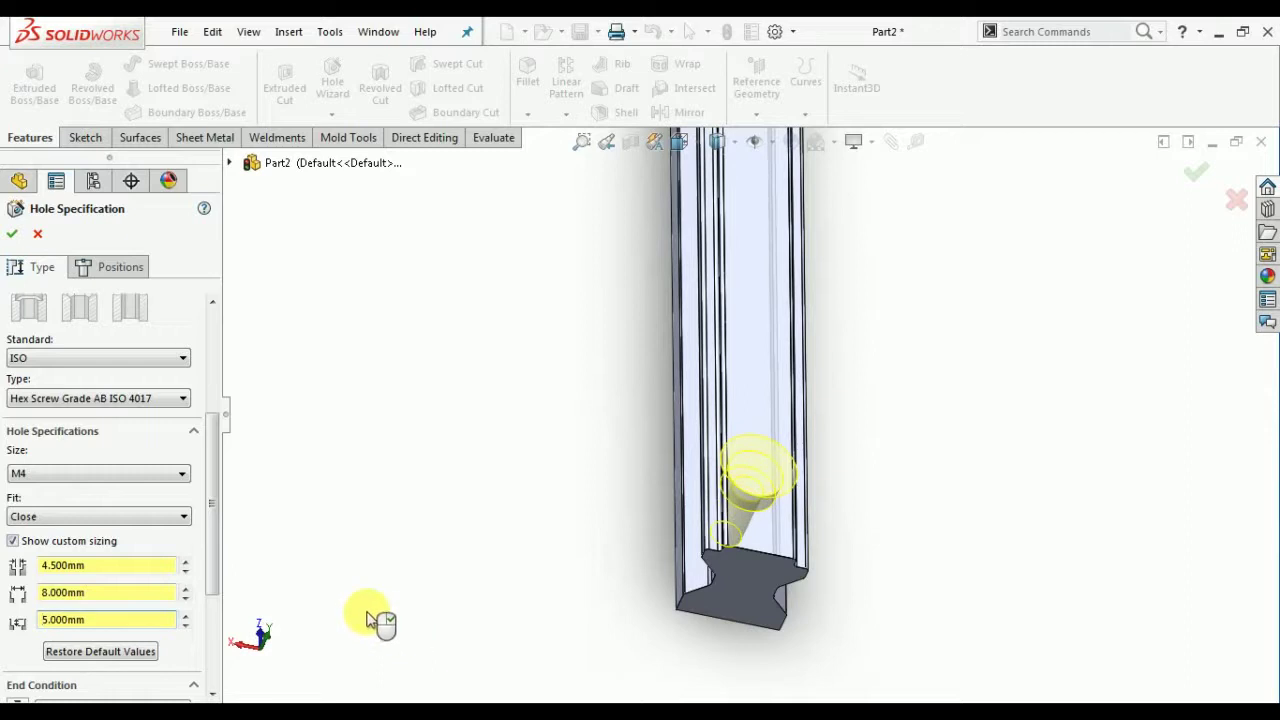
pyautogui.click(150, 620)
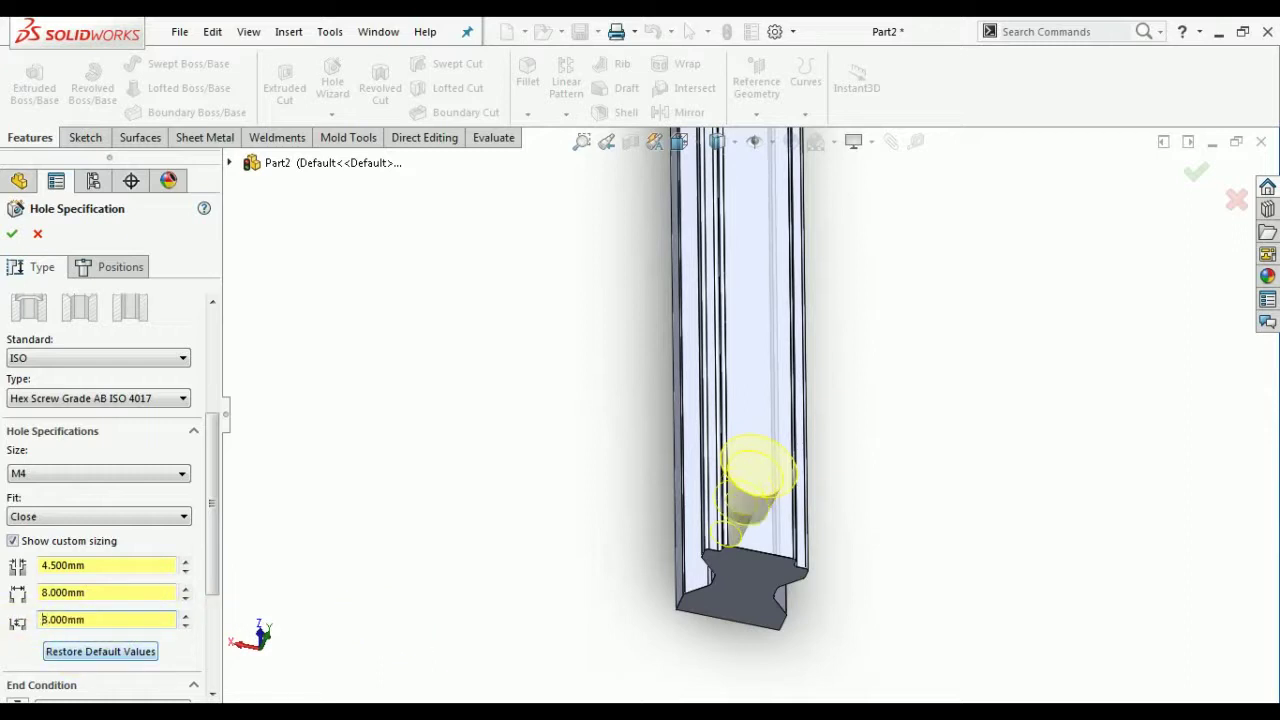
# Step: Turn off the near side countersink option and complete the counterbored hole
pyautogui.moveTo(600, 500); pyautogui.dragTo(700, 470, button='middle')
pyautogui.scroll(3, 762, 474)
pyautogui.moveTo(214, 480); pyautogui.dragTo(218, 568)
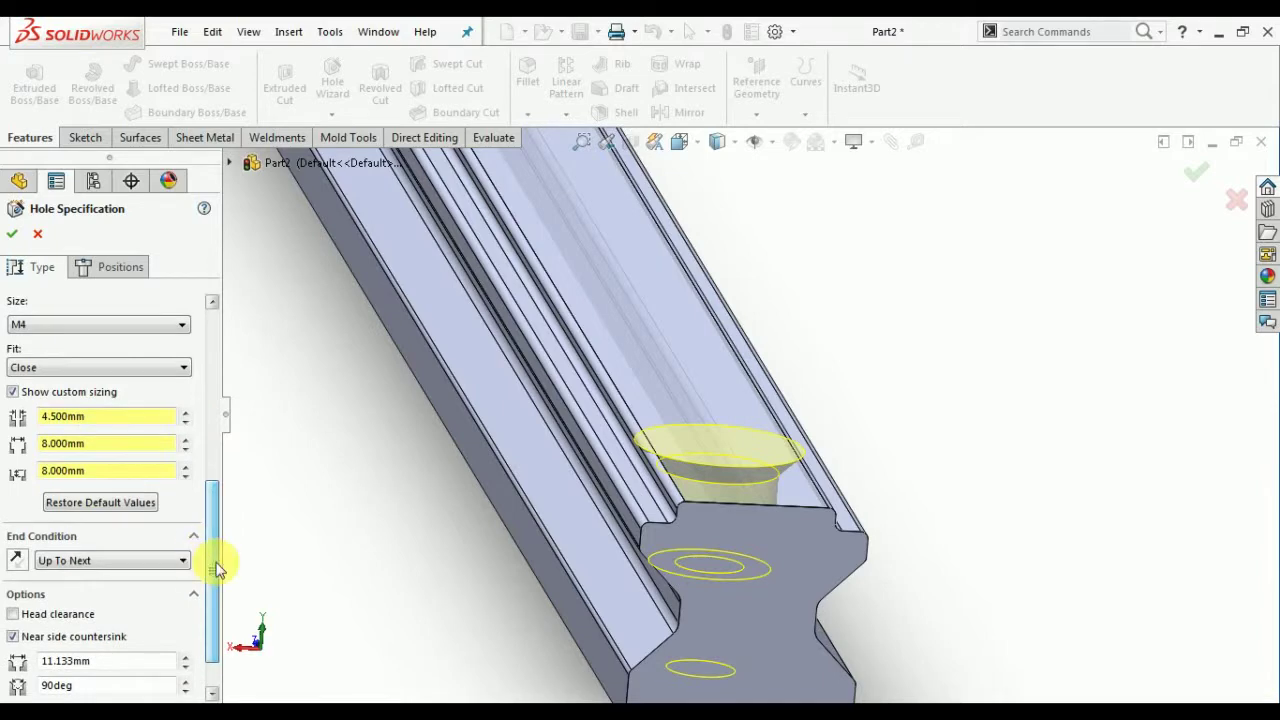
pyautogui.click(12, 637)
pyautogui.moveTo(687, 480); pyautogui.dragTo(738, 543, button='middle')
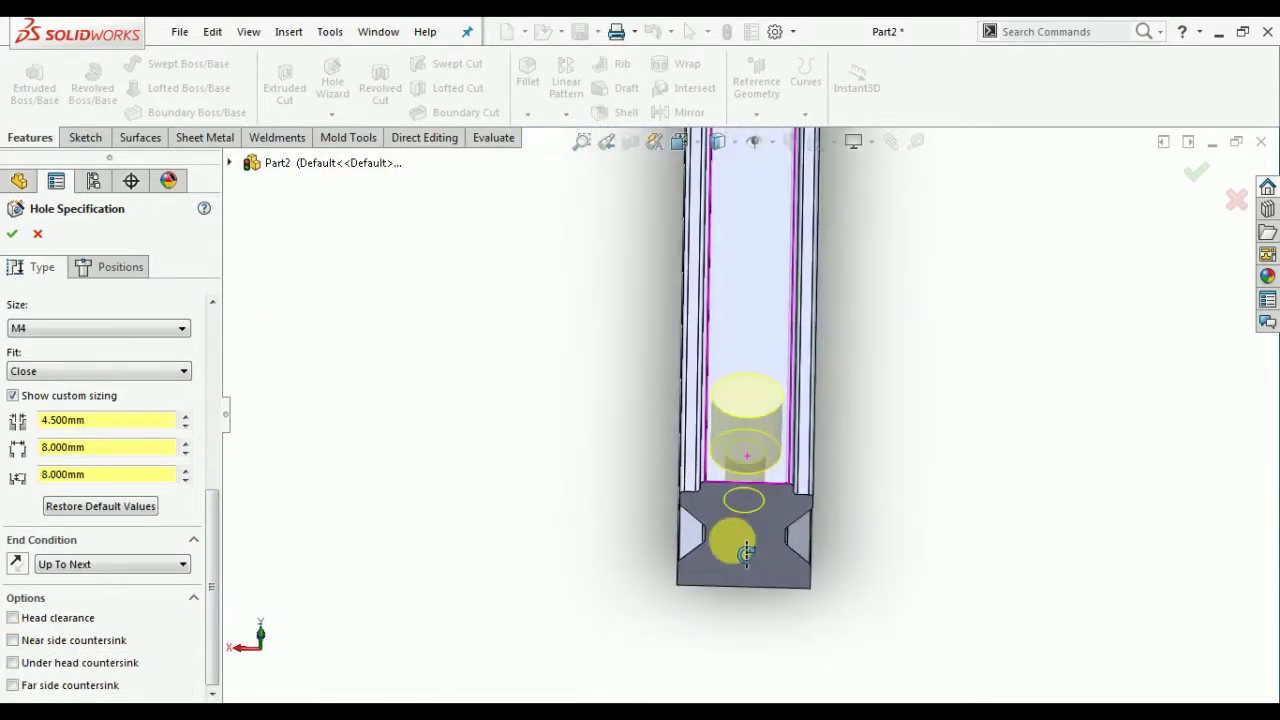
pyautogui.click(13, 247)
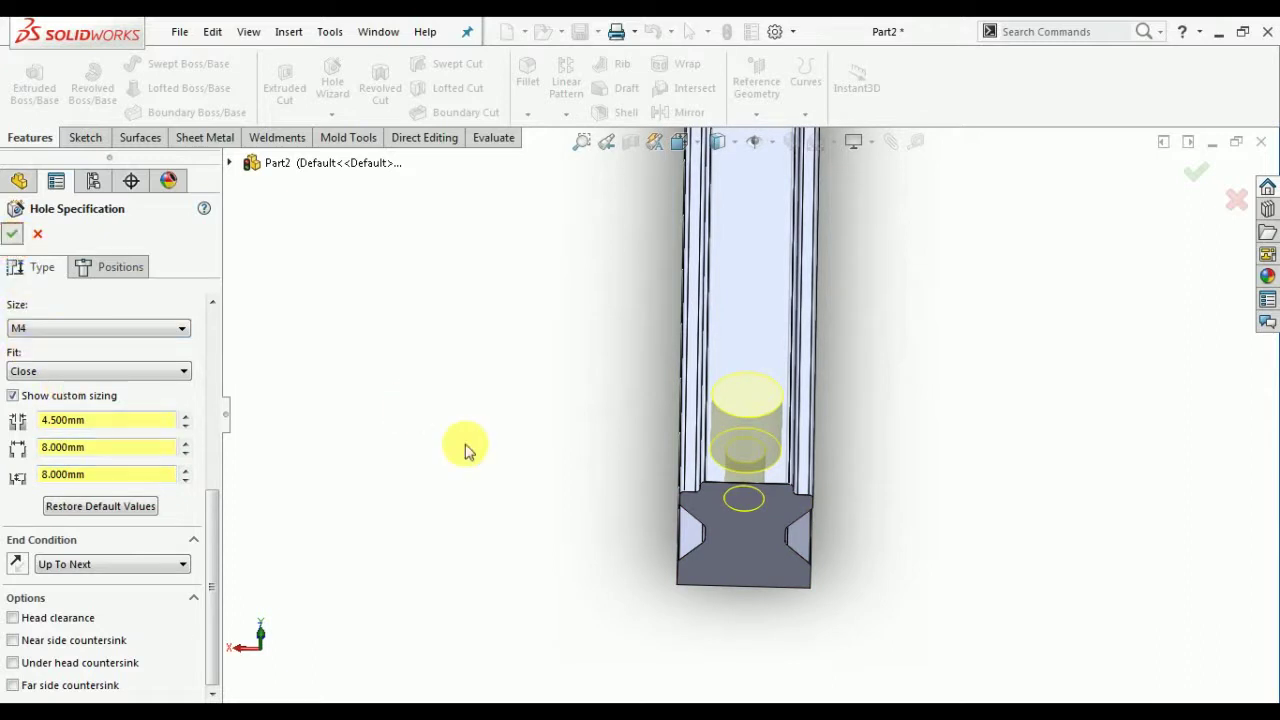
pyautogui.click(907, 475)
# Step: Start a Linear Pattern of the M4 counterbored hole with a long edge of the rail as the first direction
pyautogui.moveTo(907, 475); pyautogui.dragTo(800, 513, button='middle')
pyautogui.scroll(3, 800, 513)
pyautogui.moveTo(774, 417); pyautogui.dragTo(740, 534, button='middle')
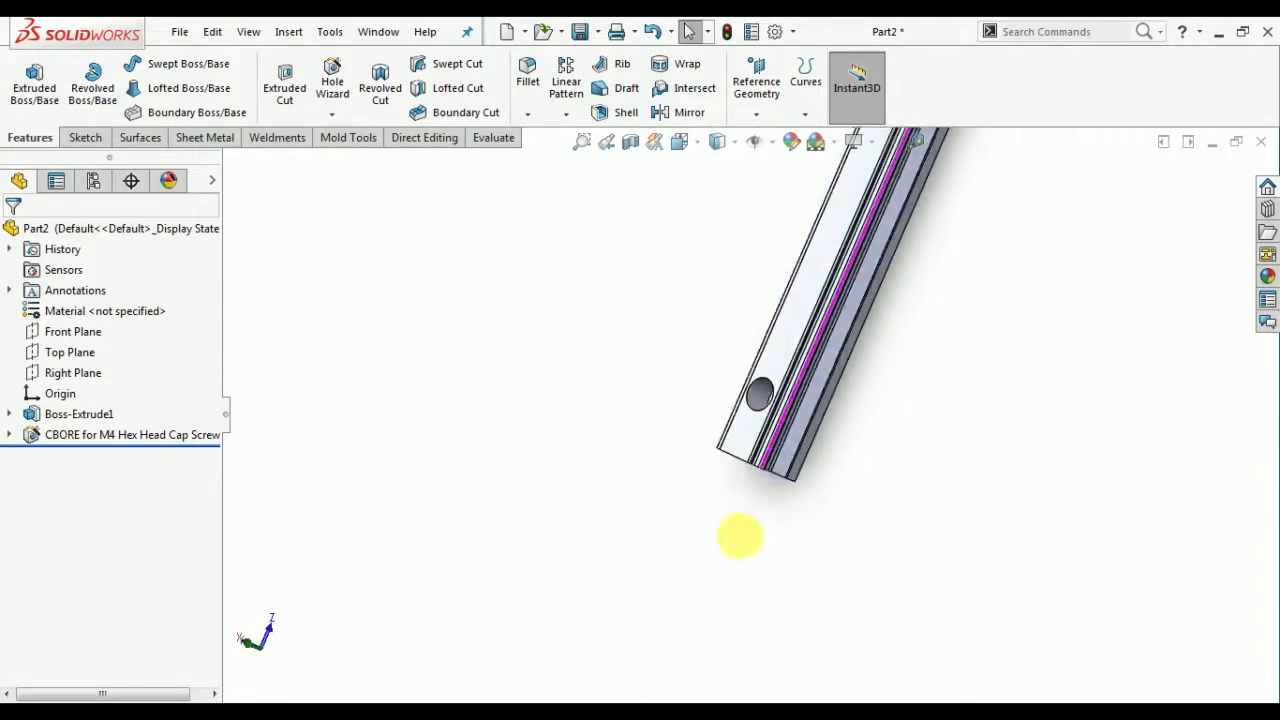
pyautogui.scroll(3, 829, 343)
pyautogui.scroll(-8, 751, 423)
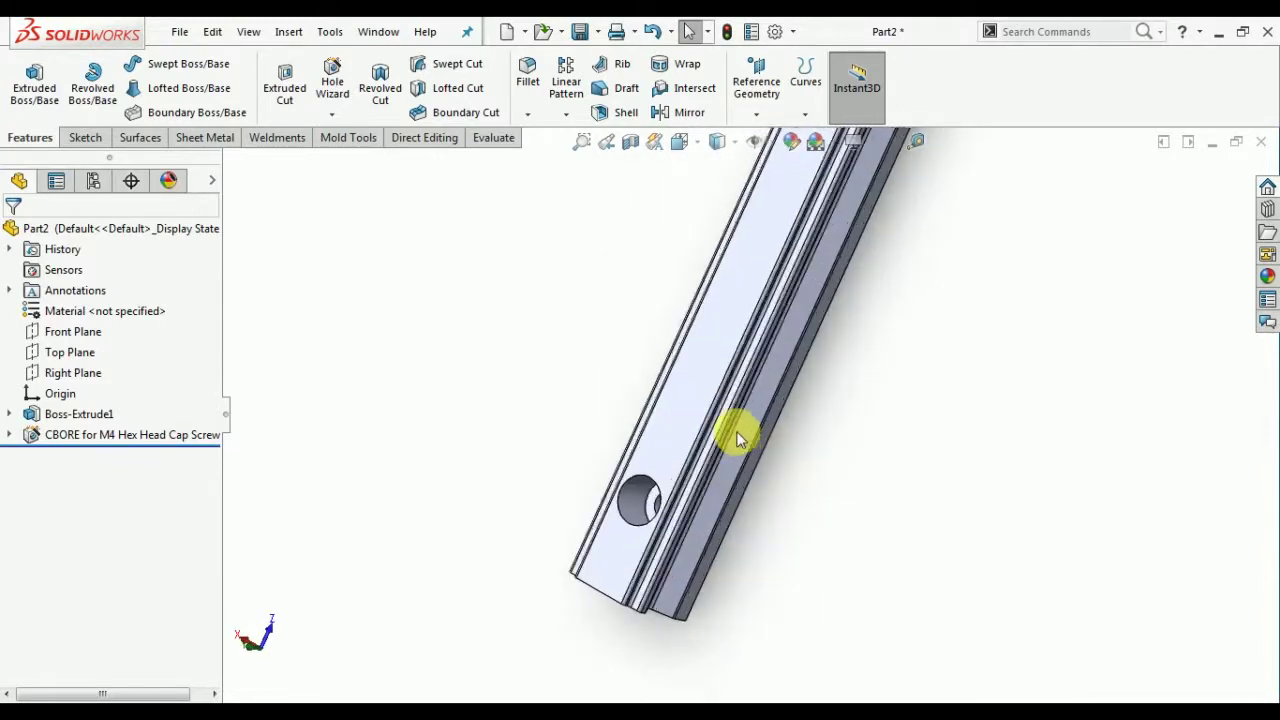
pyautogui.click(567, 105)
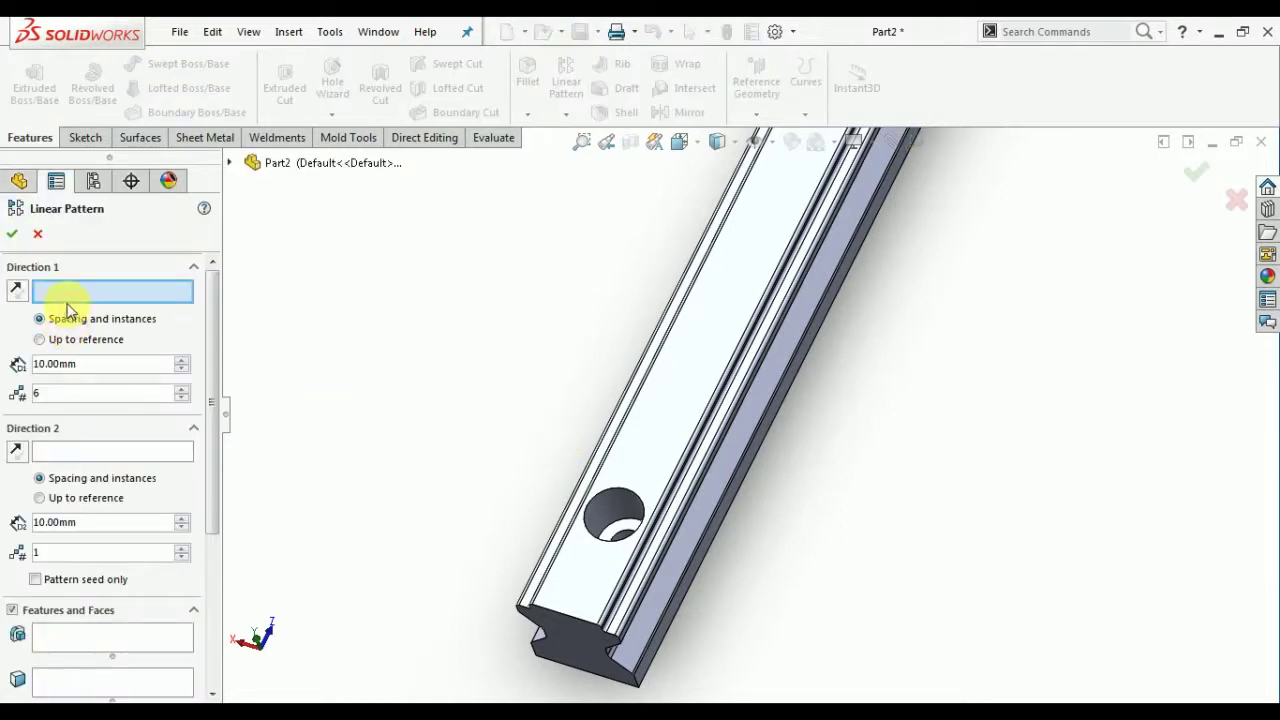
pyautogui.click(693, 487)
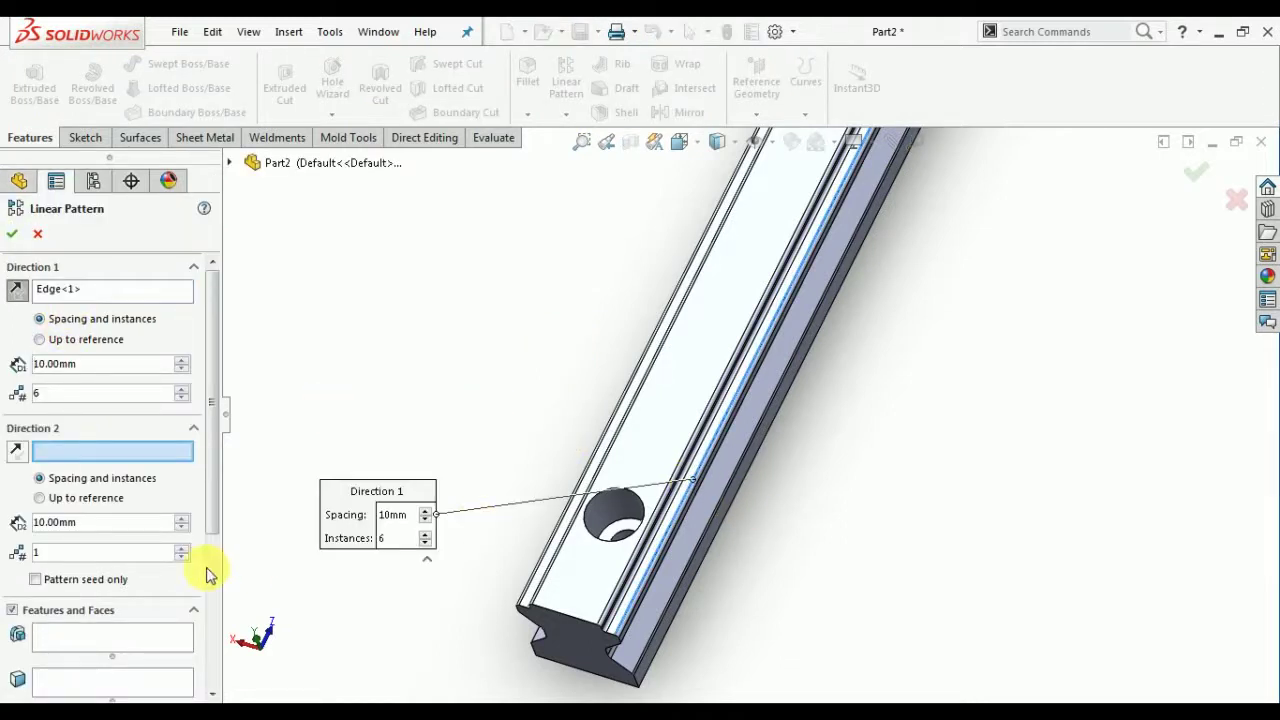
pyautogui.click(133, 636)
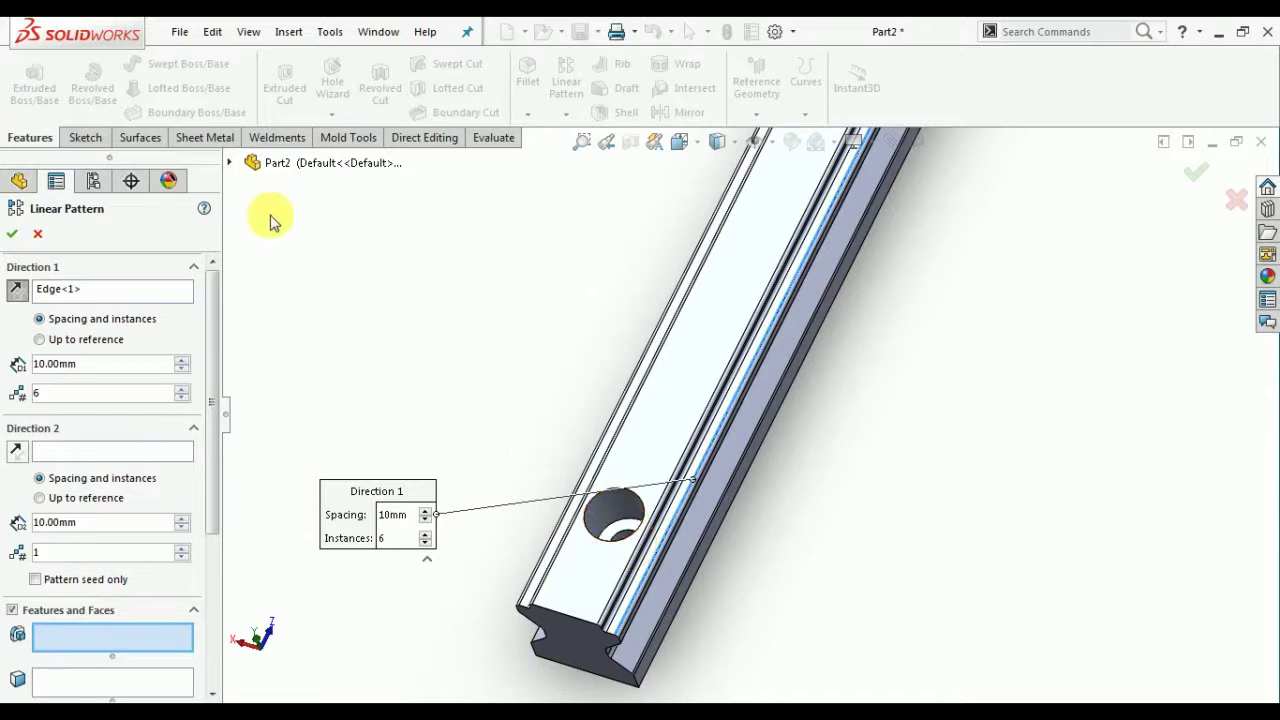
pyautogui.click(228, 163)
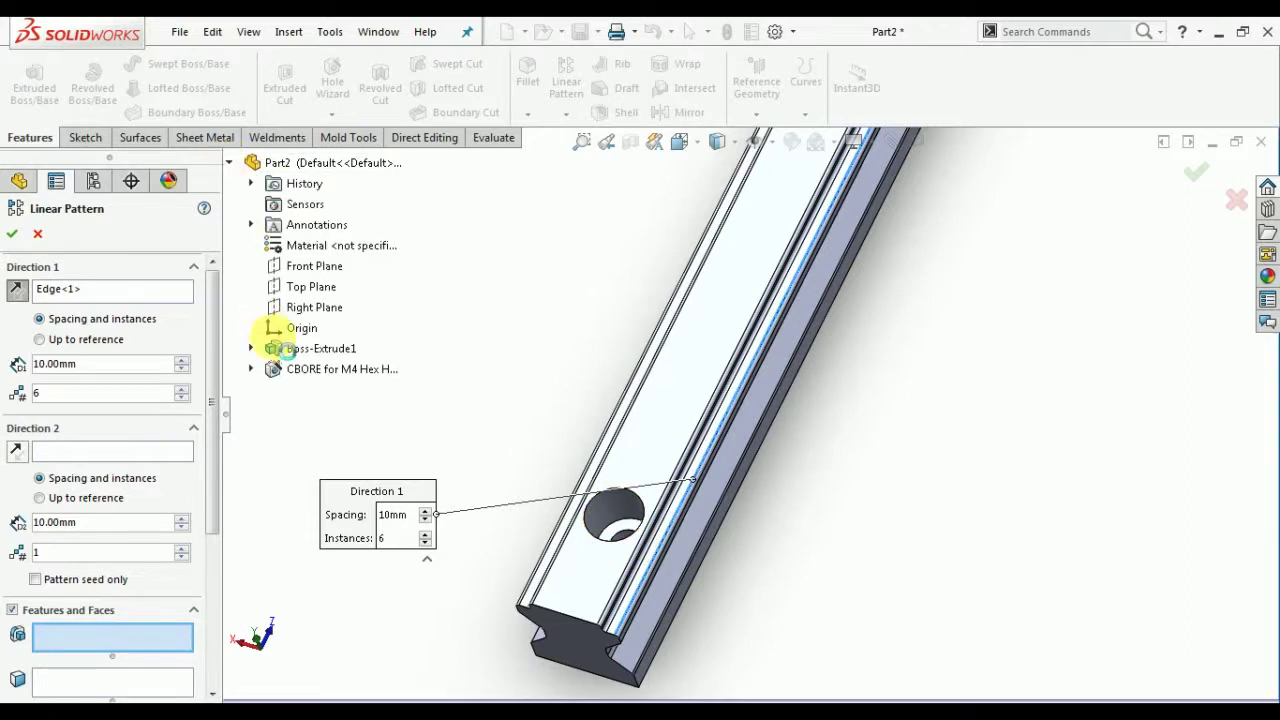
pyautogui.click(298, 370)
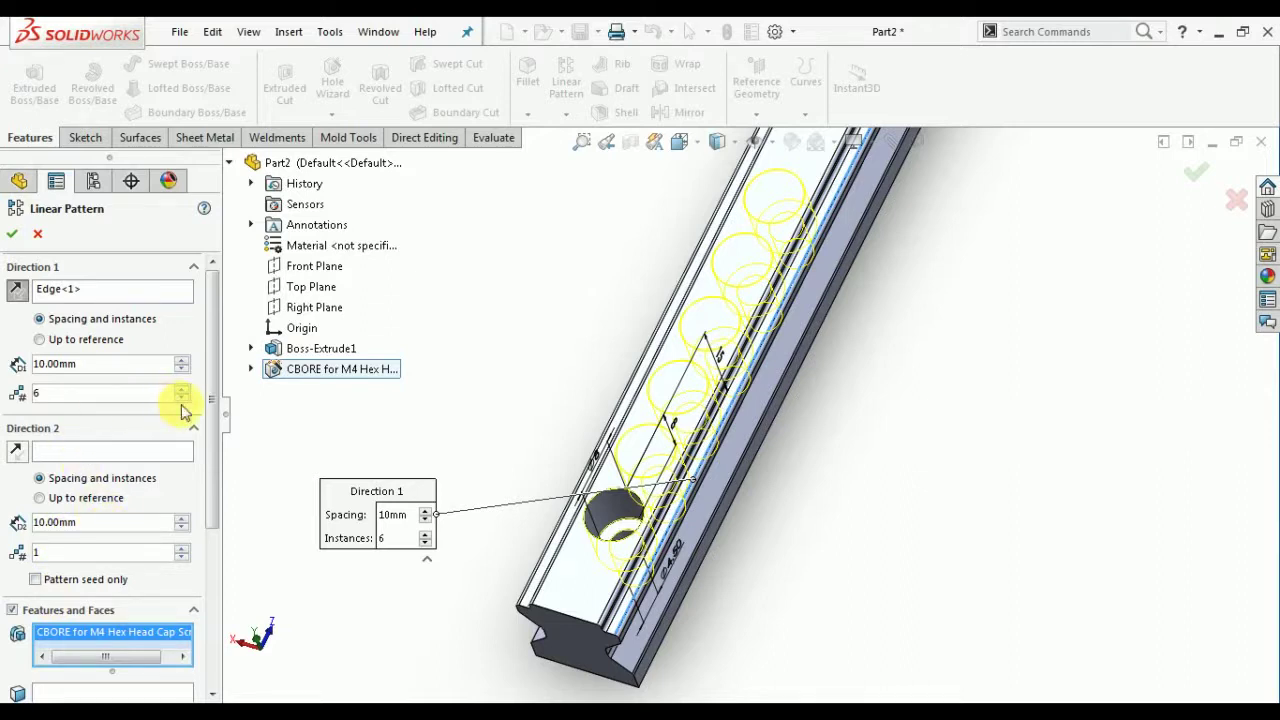
# Step: Space the pattern 60 mm apart with 4 instances, trying 3 first, and complete it
pyautogui.doubleClick(112, 368)
pyautogui.write('60')
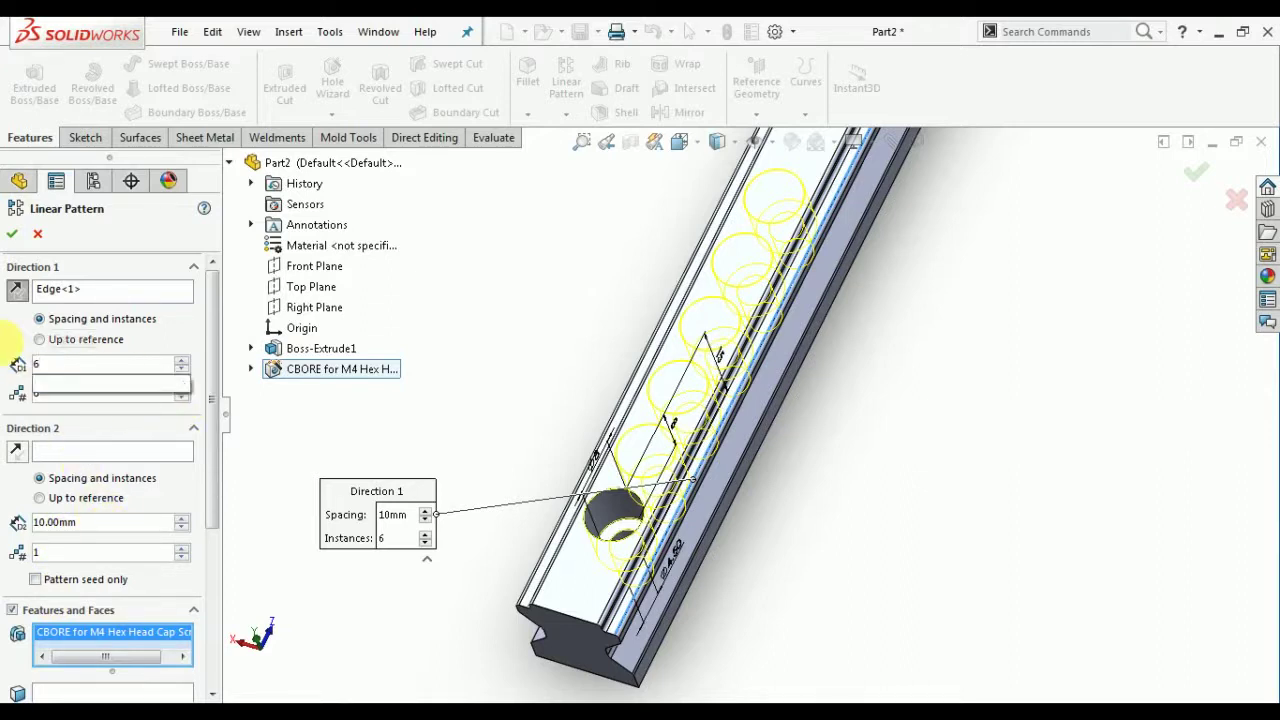
pyautogui.press('Return')
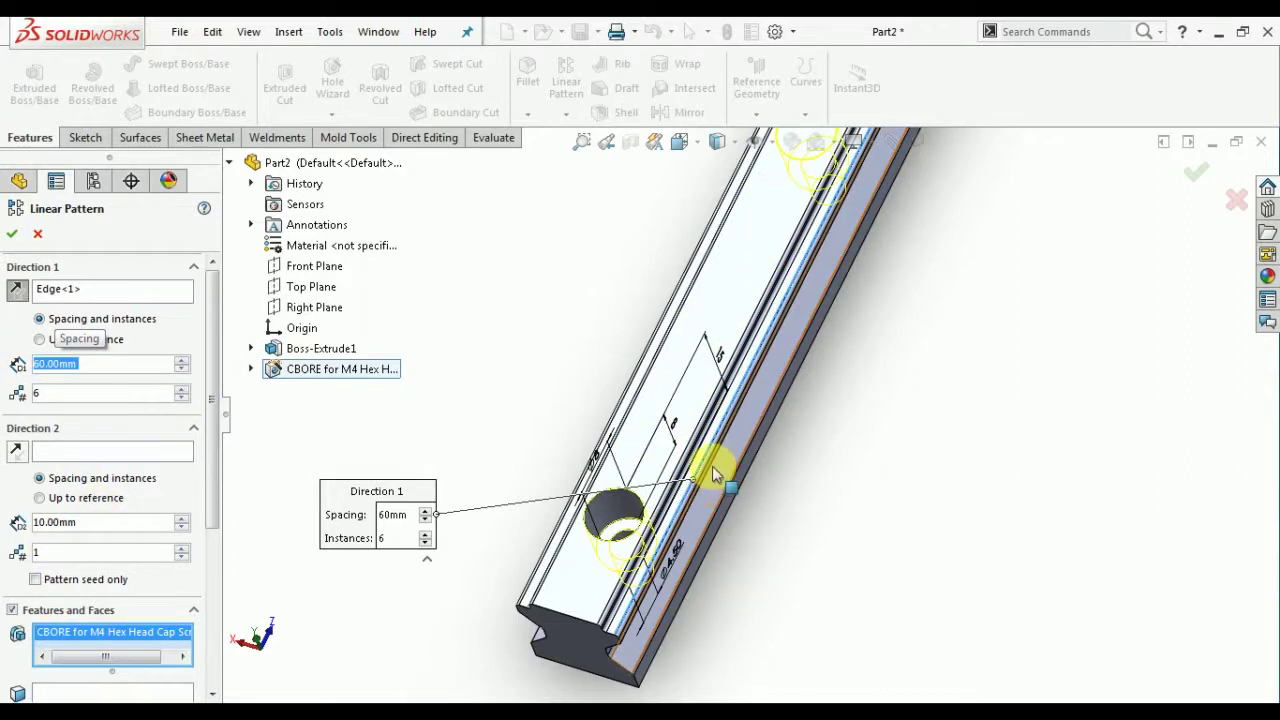
pyautogui.scroll(6, 716, 490)
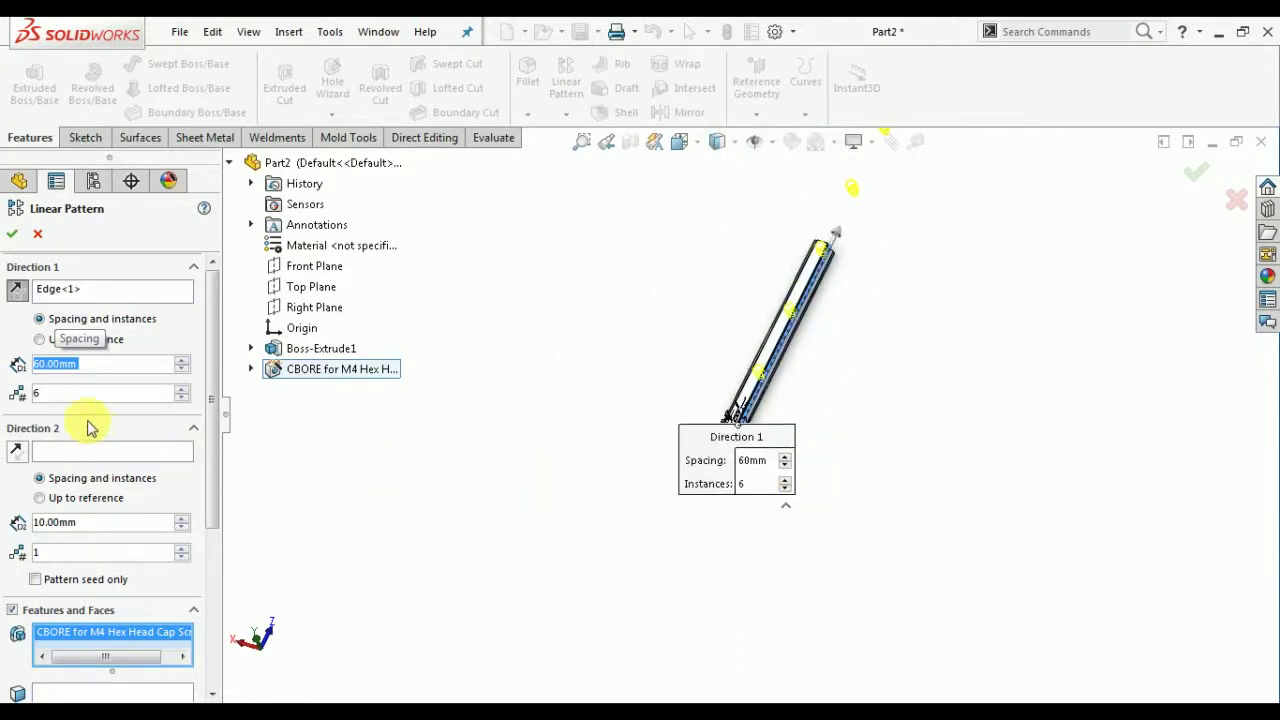
pyautogui.click(66, 400)
pyautogui.write('3')
pyautogui.press('Return')
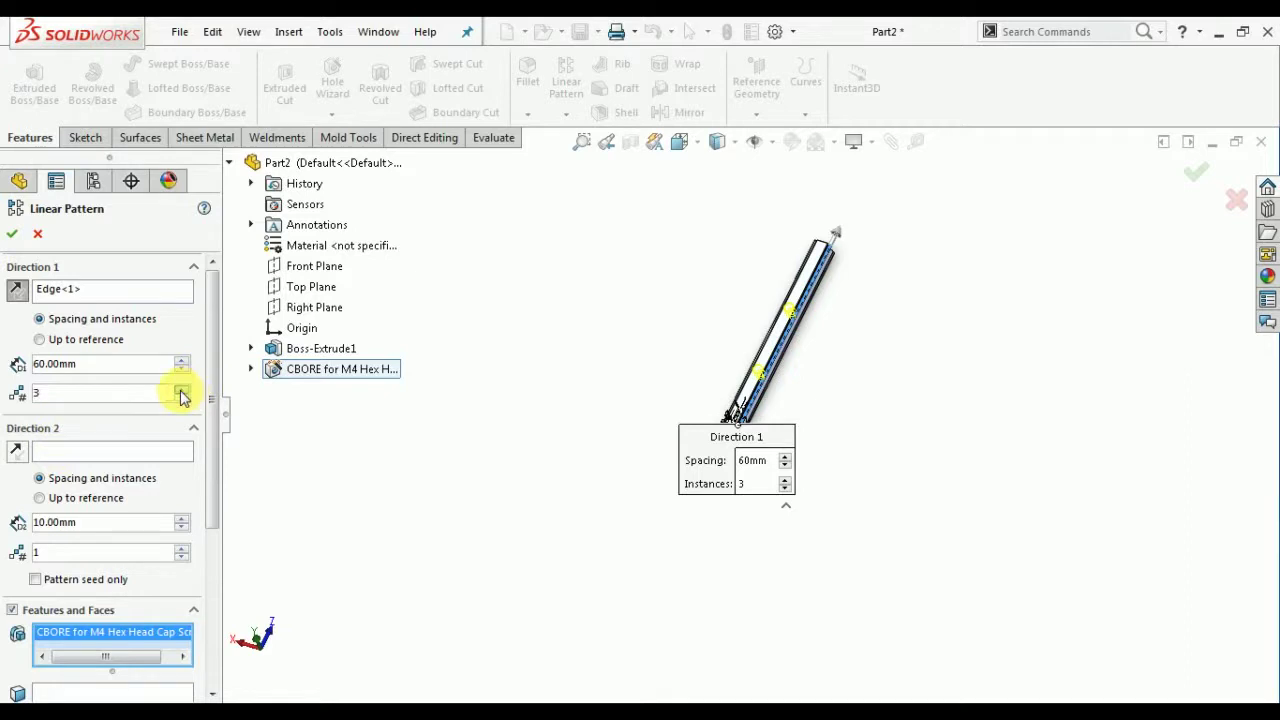
pyautogui.click(10, 236)
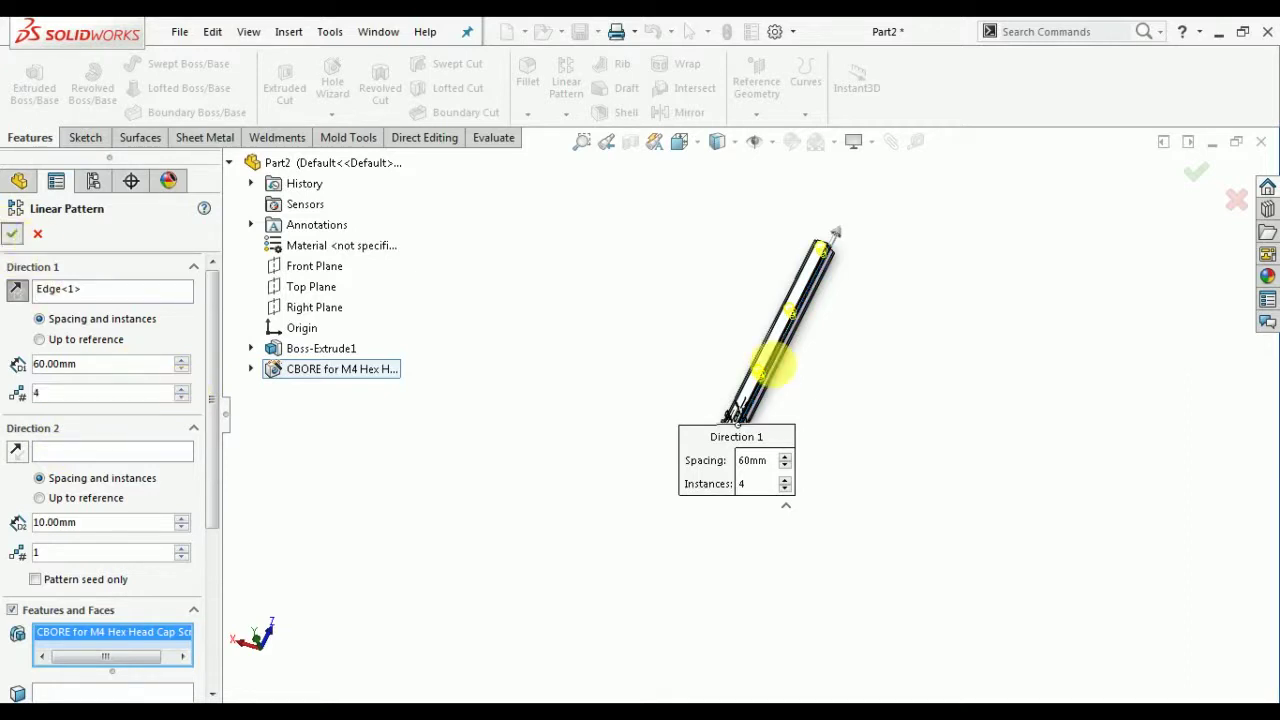
# Step: Apply a yellow color appearance to the whole rail part
pyautogui.moveTo(800, 290); pyautogui.dragTo(706, 383, button='middle')
pyautogui.scroll(-5, 706, 383)
pyautogui.rightClick(705, 383)
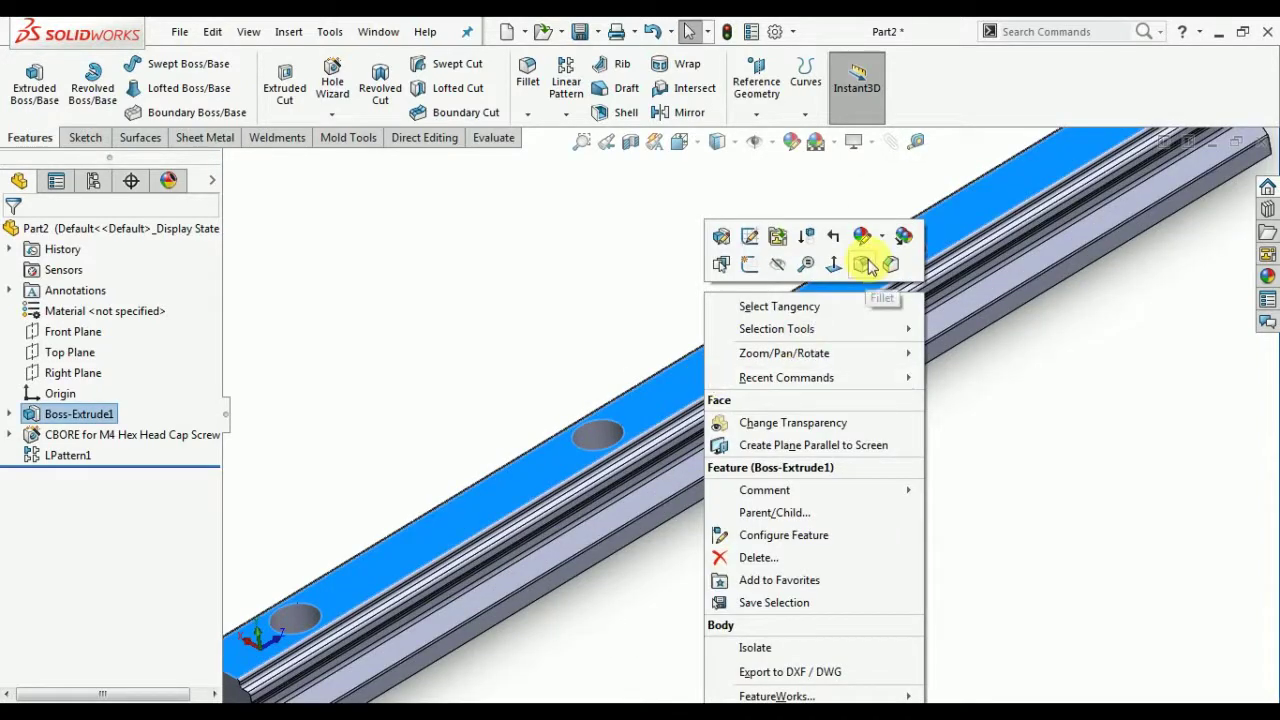
pyautogui.click(864, 238)
pyautogui.click(900, 337)
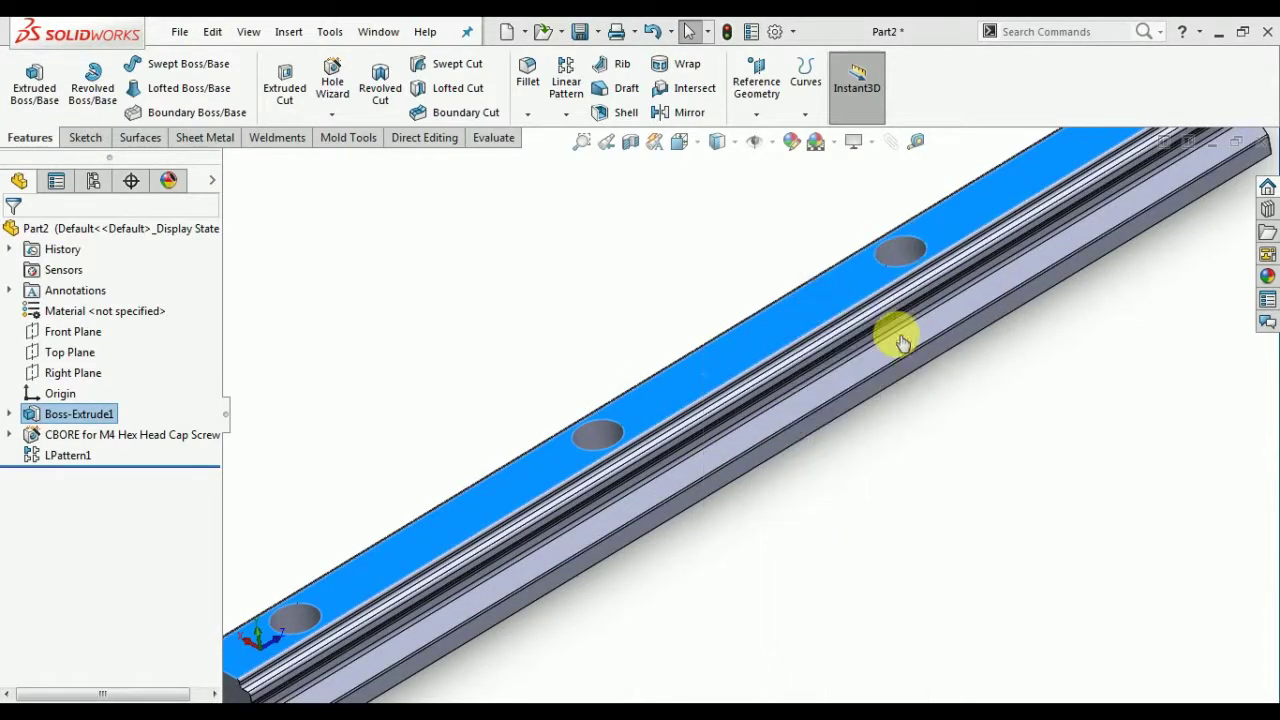
pyautogui.click(8, 570)
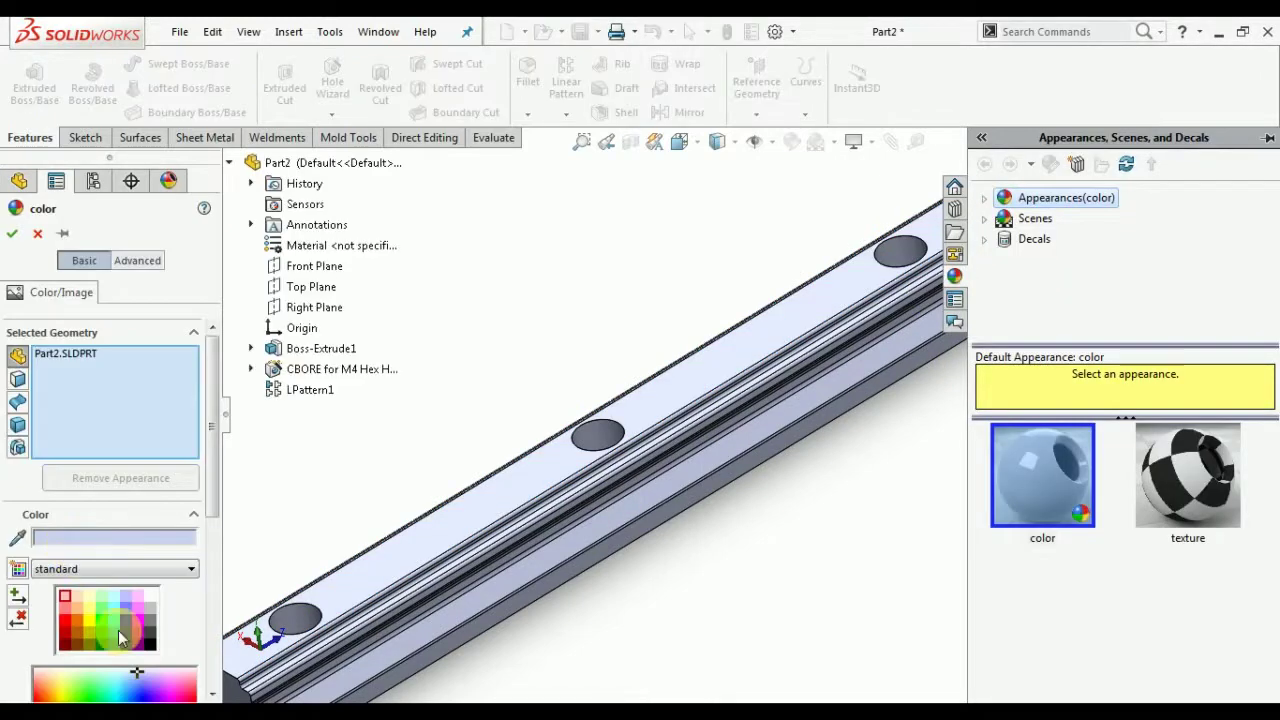
pyautogui.click(87, 622)
pyautogui.scroll(-5, 748, 514)
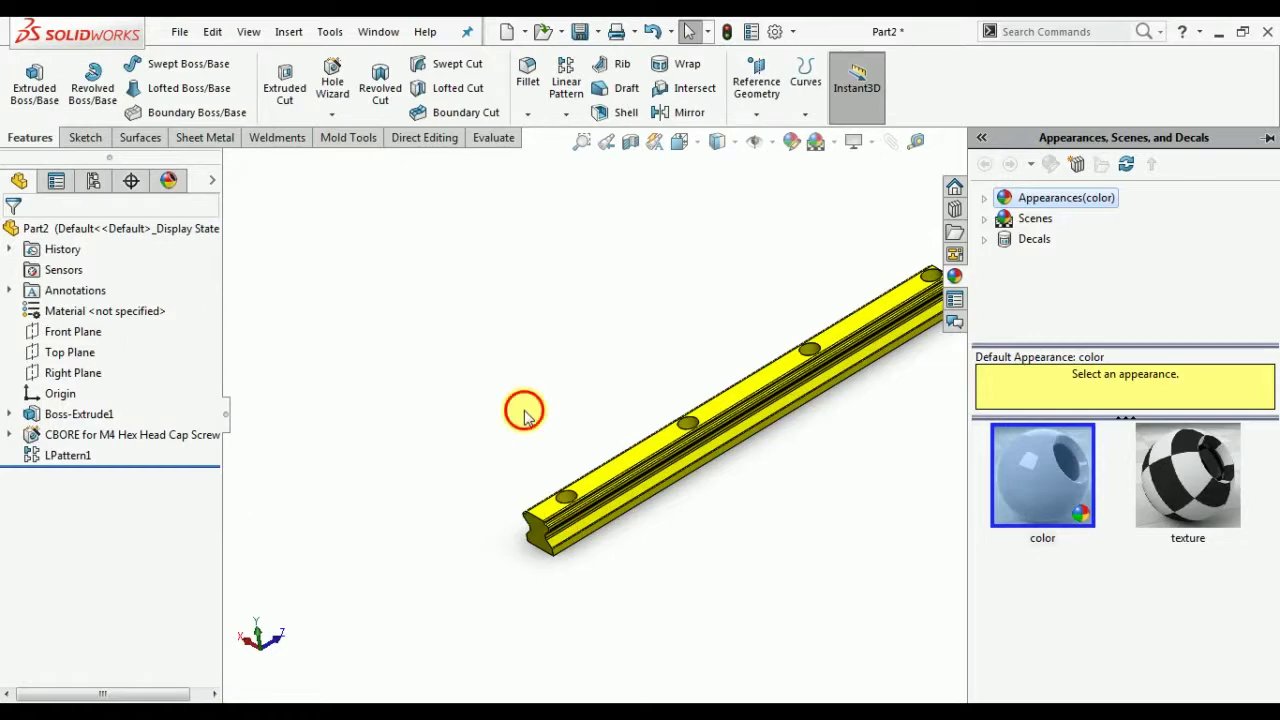
pyautogui.scroll(-2, 700, 430)
pyautogui.scroll(4, 768, 430)
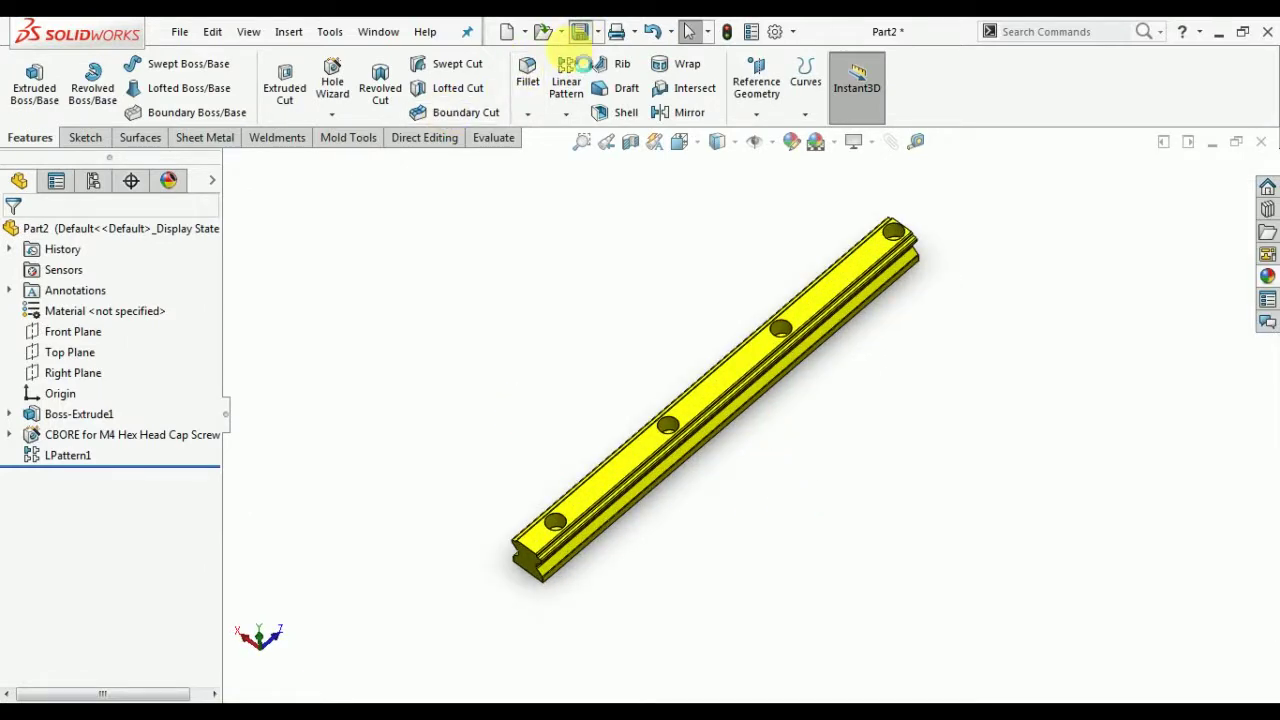
# Step: Save the rail part to the Desktop with the file name 1
pyautogui.click(580, 32)
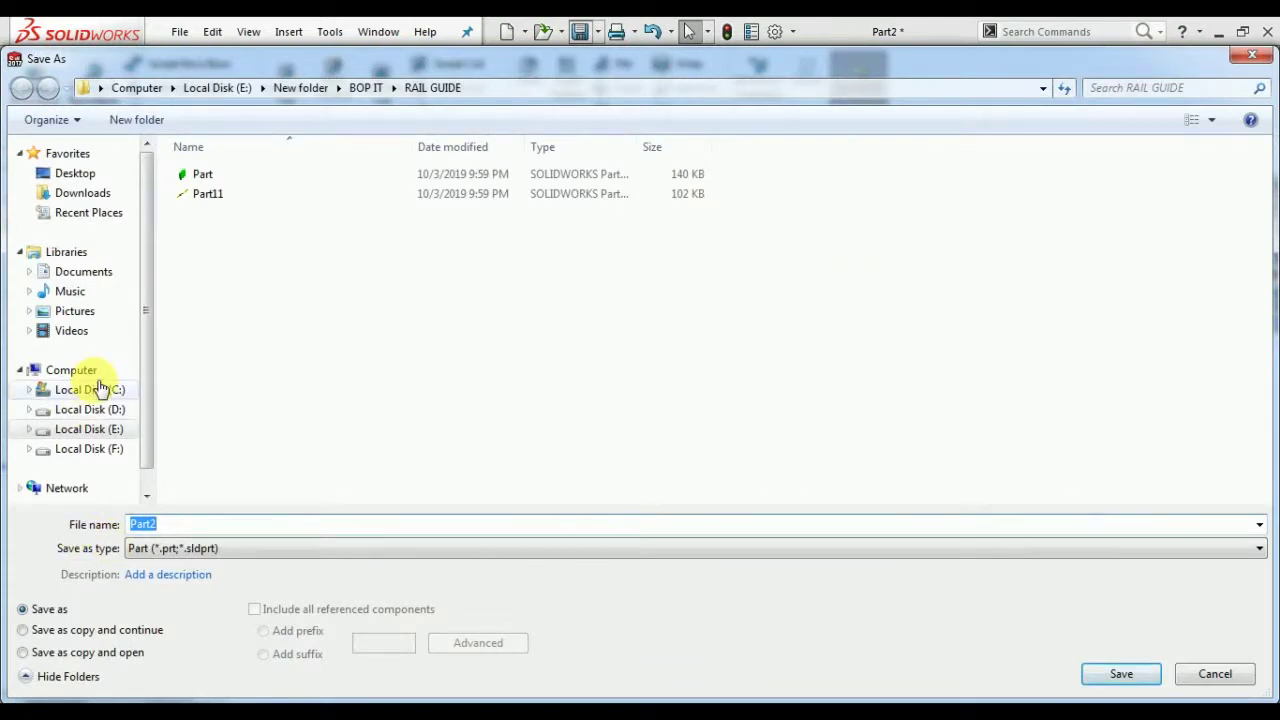
pyautogui.click(76, 172)
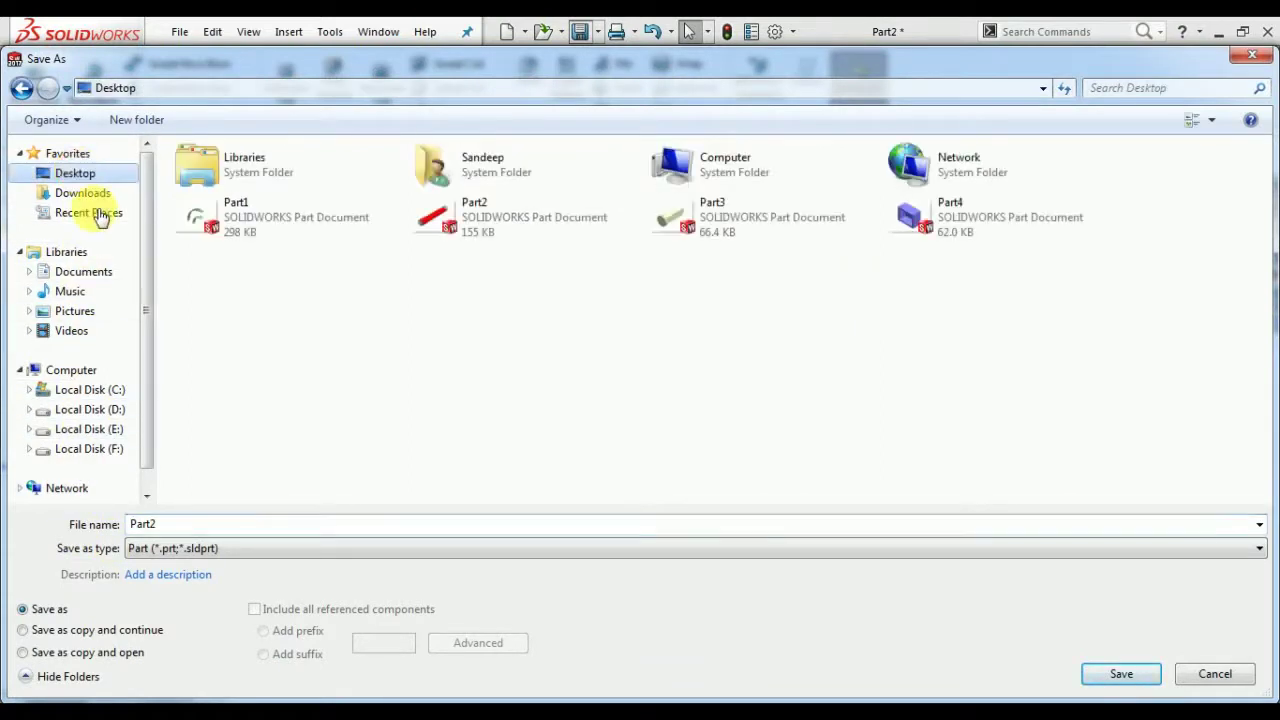
pyautogui.doubleClick(143, 524)
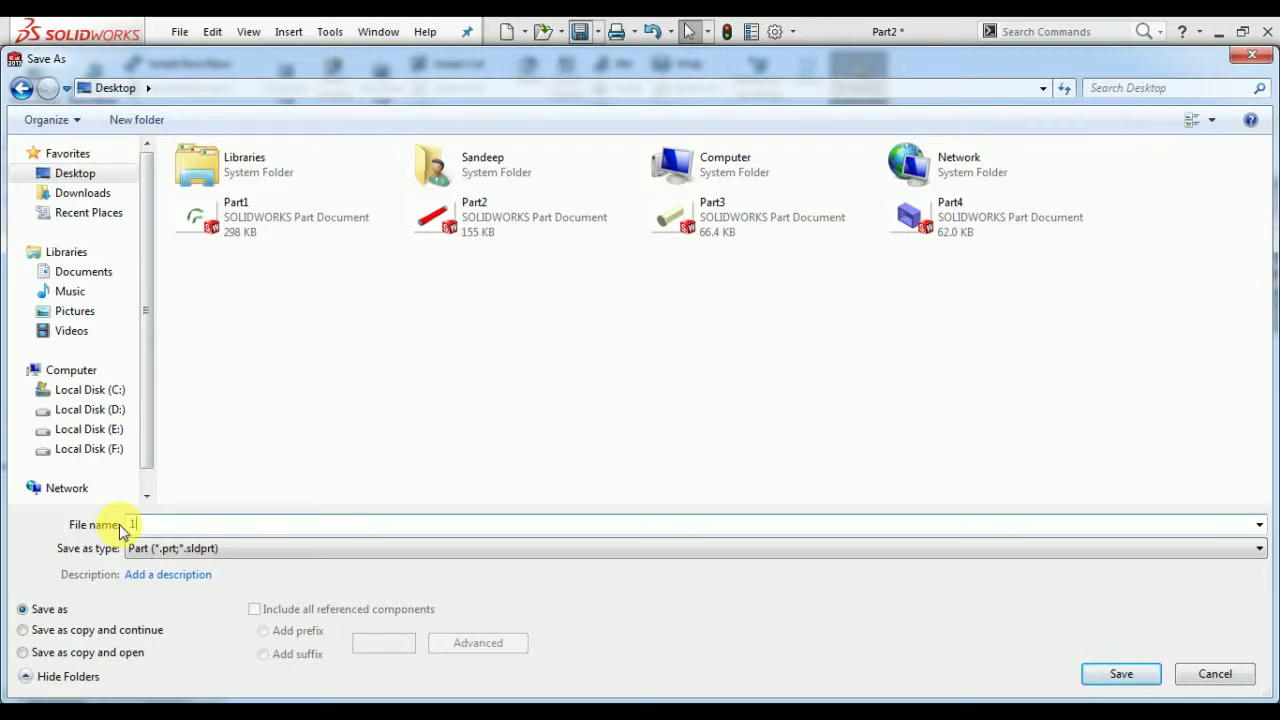
pyautogui.write('1')
pyautogui.press('Return')
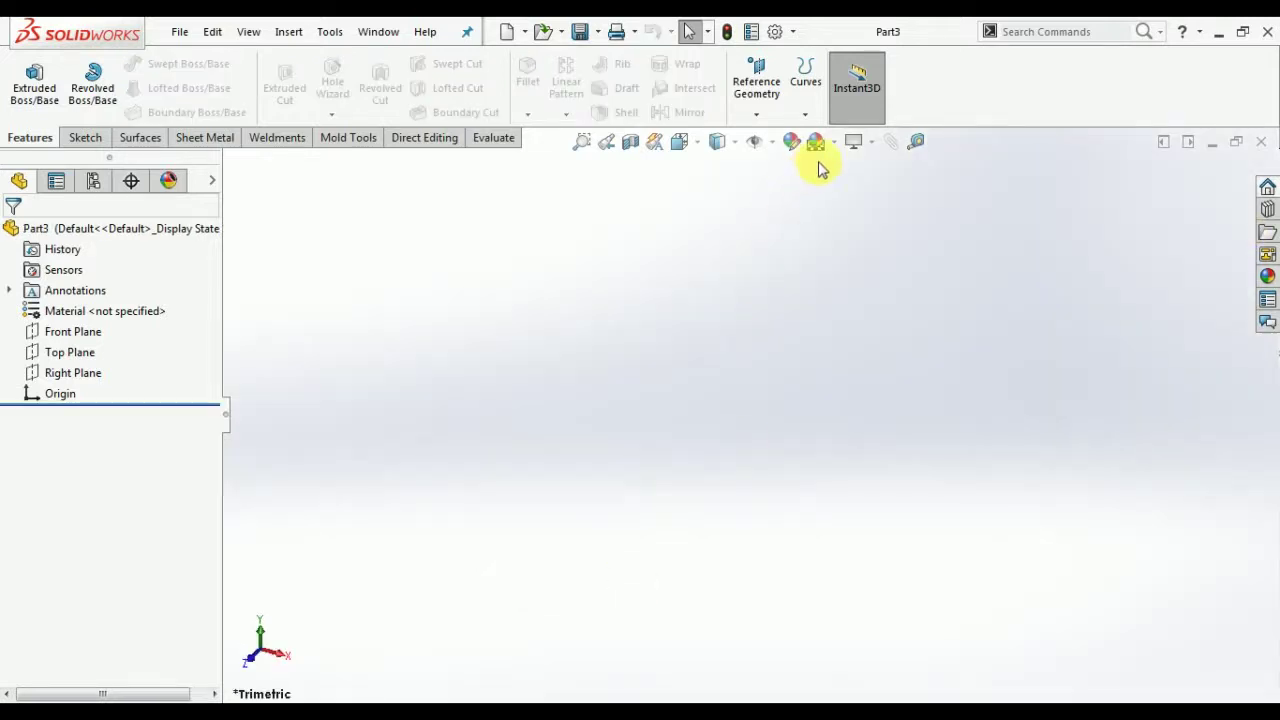
# Step: Give the new part a plain white scene background and start a sketch on the Front Plane
pyautogui.click(836, 143)
pyautogui.click(860, 189)
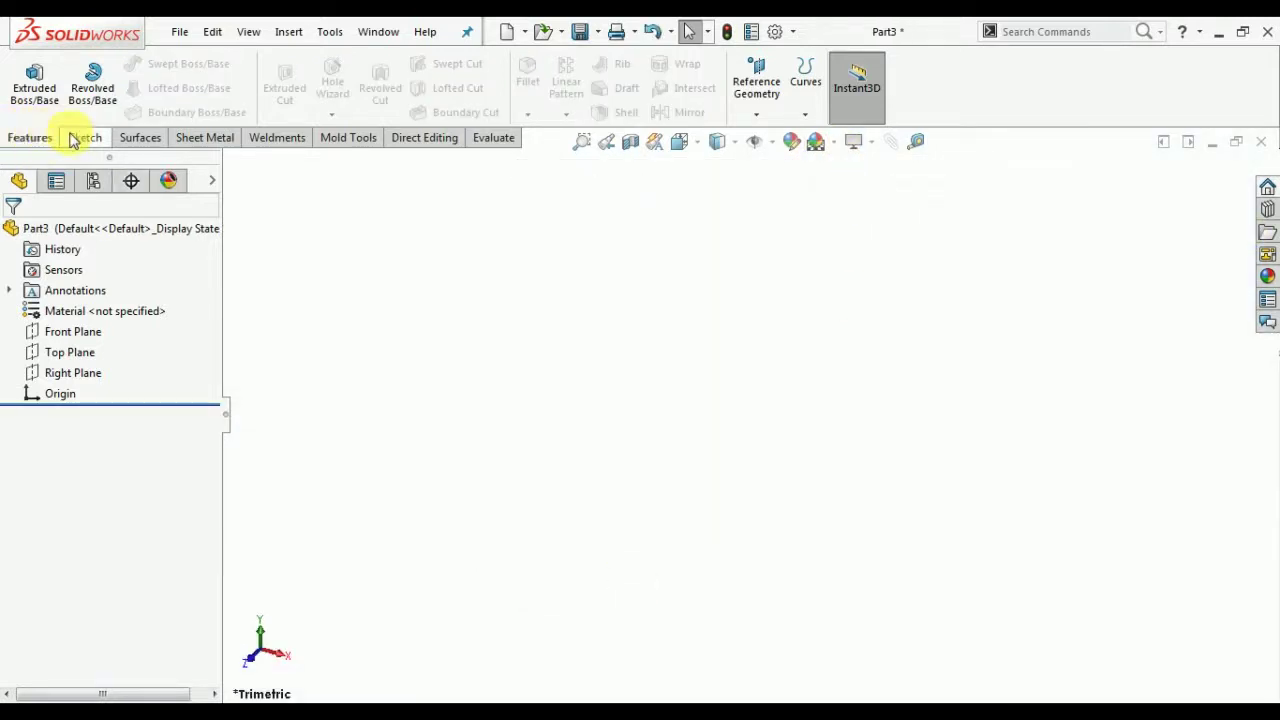
pyautogui.click(78, 138)
pyautogui.click(38, 100)
pyautogui.click(553, 260)
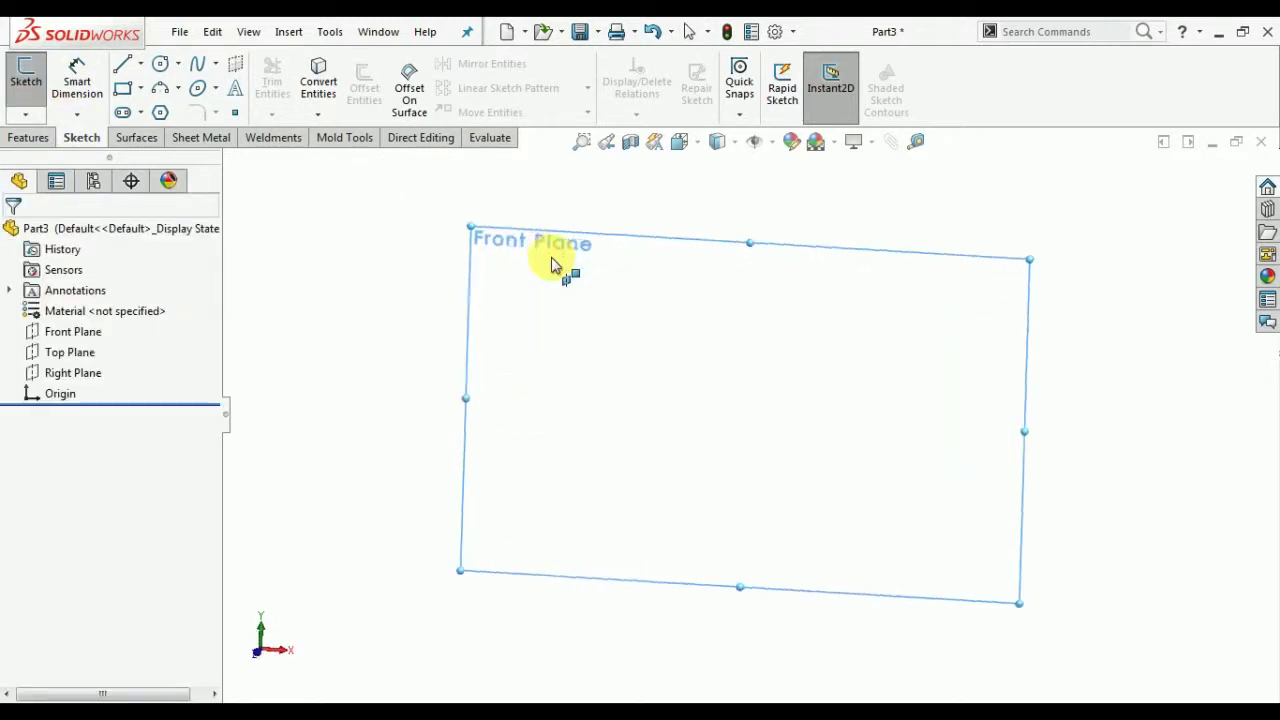
# Step: Sketch a center rectangle about 127 mm wide, centered on the origin
pyautogui.click(122, 88)
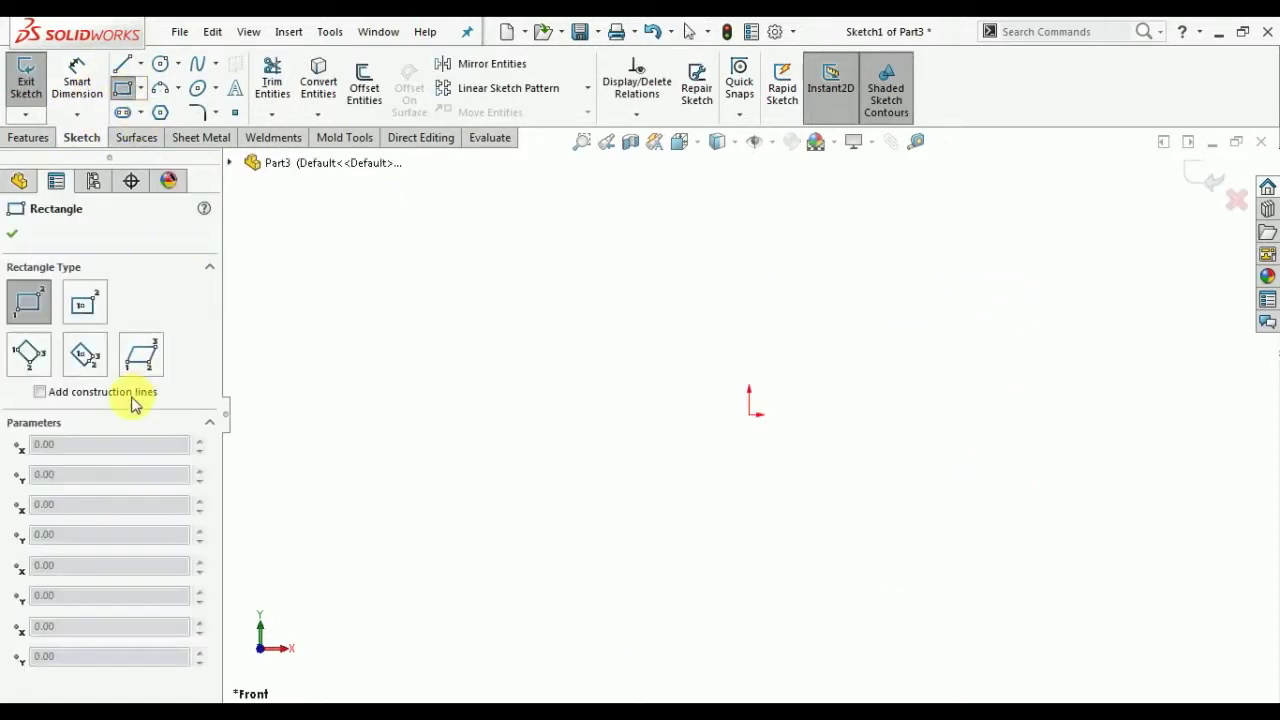
pyautogui.click(85, 302)
pyautogui.click(750, 415)
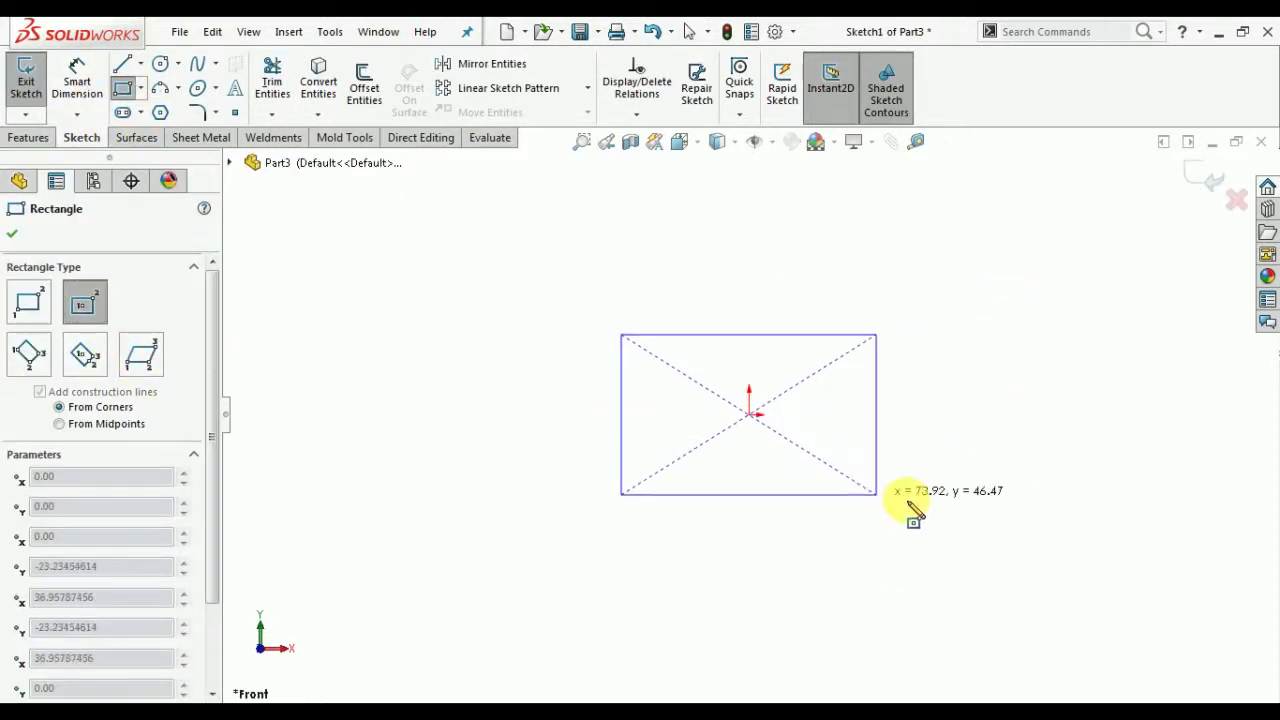
pyautogui.click(967, 524)
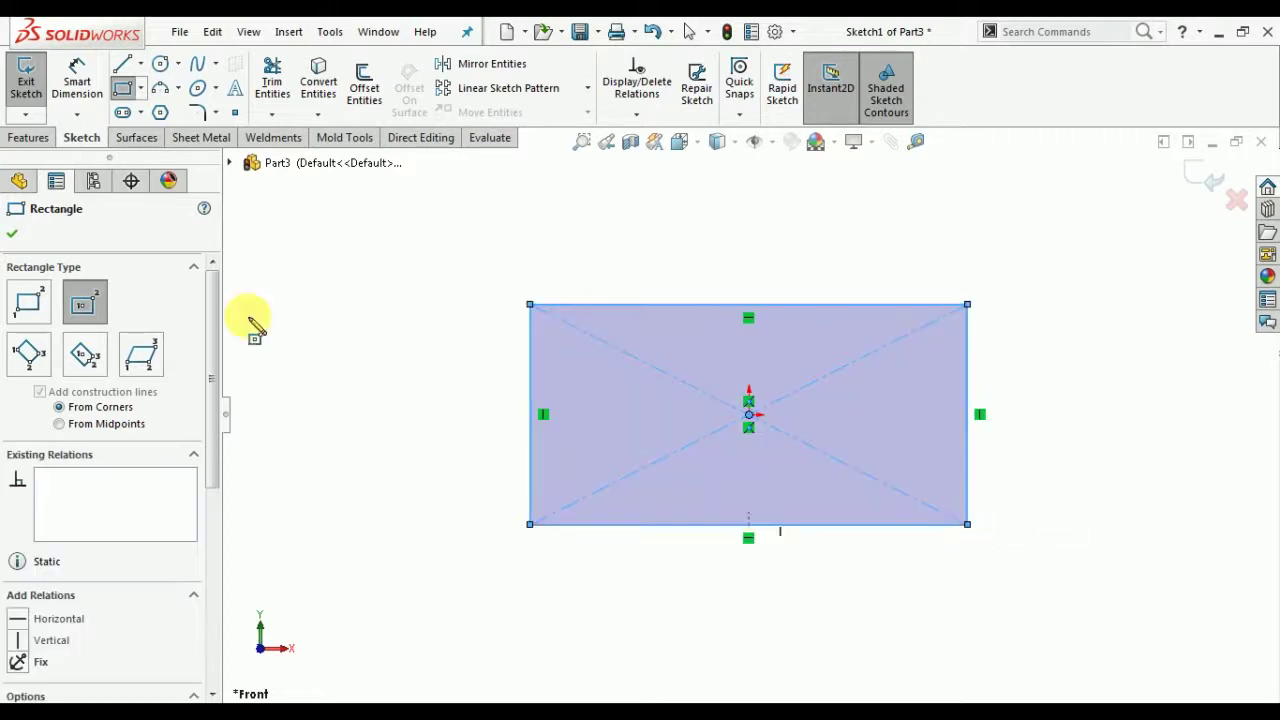
# Step: Dimension the rectangle 47 mm wide and 20 mm high with Smart Dimension
pyautogui.click(80, 82)
pyautogui.click(610, 315)
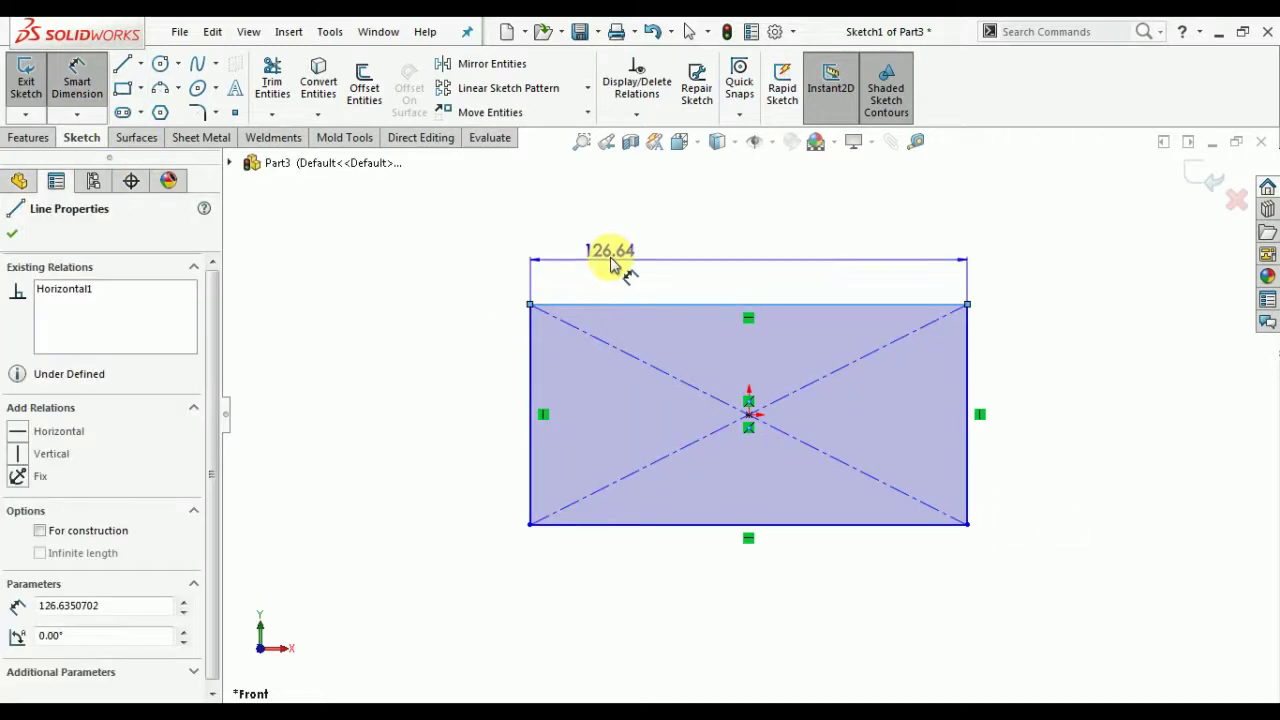
pyautogui.click(630, 251)
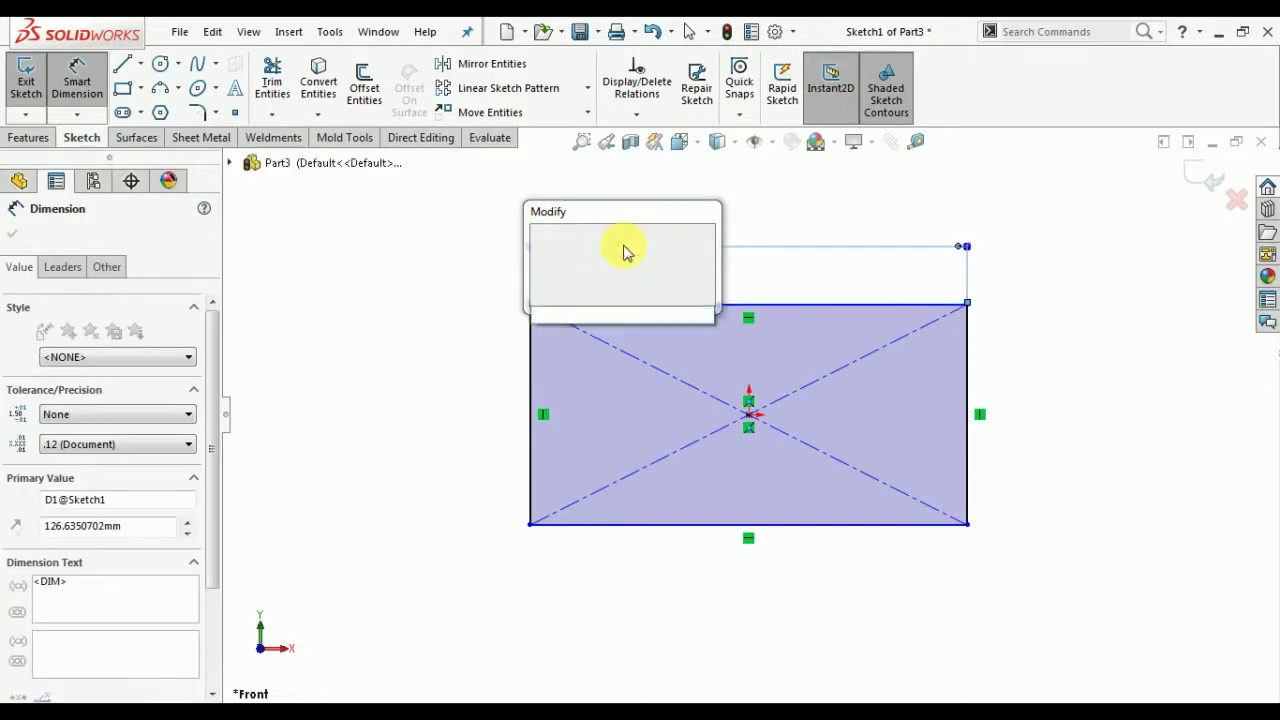
pyautogui.write('47')
pyautogui.press('Return')
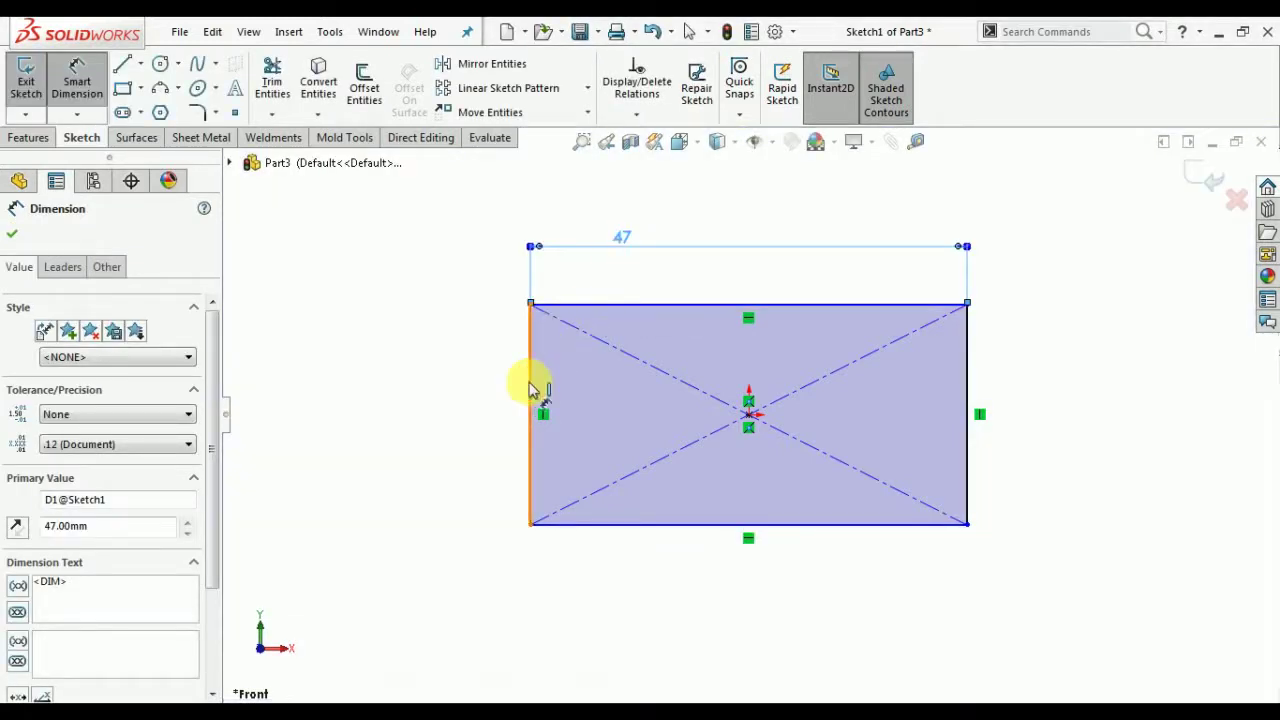
pyautogui.click(530, 390)
pyautogui.click(477, 412)
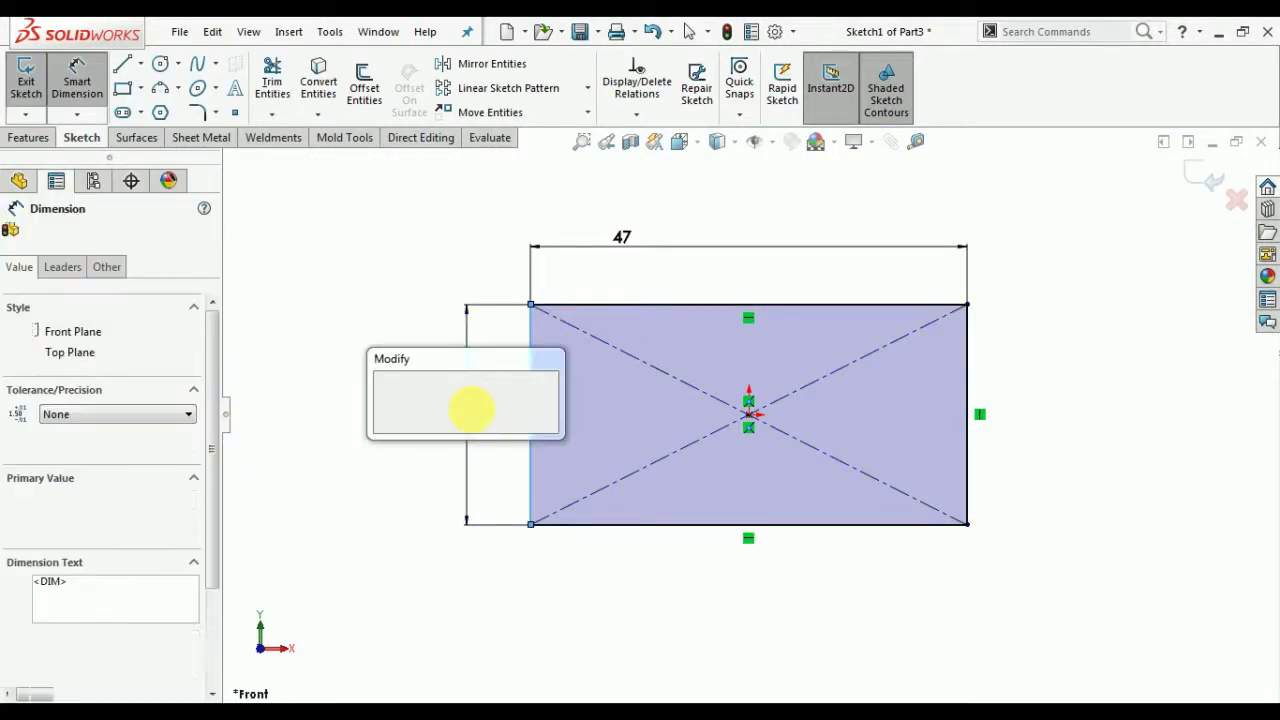
pyautogui.write('20')
pyautogui.press('Return')
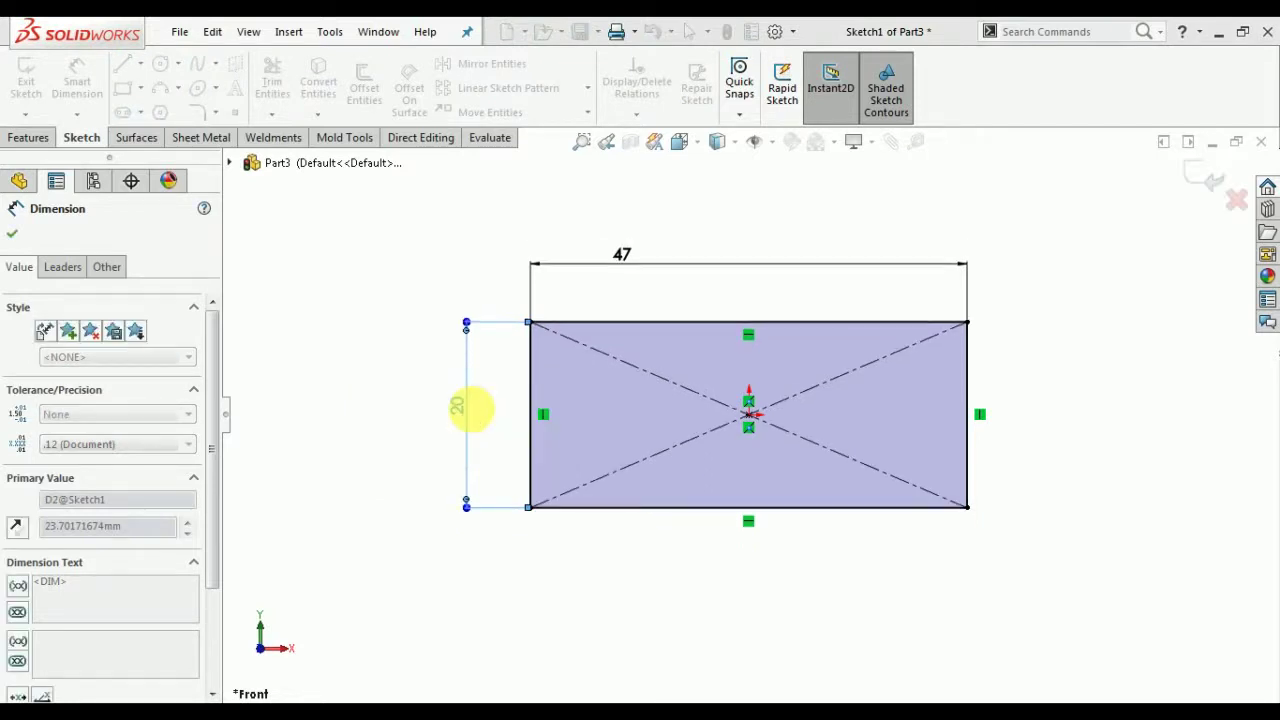
pyautogui.click(12, 234)
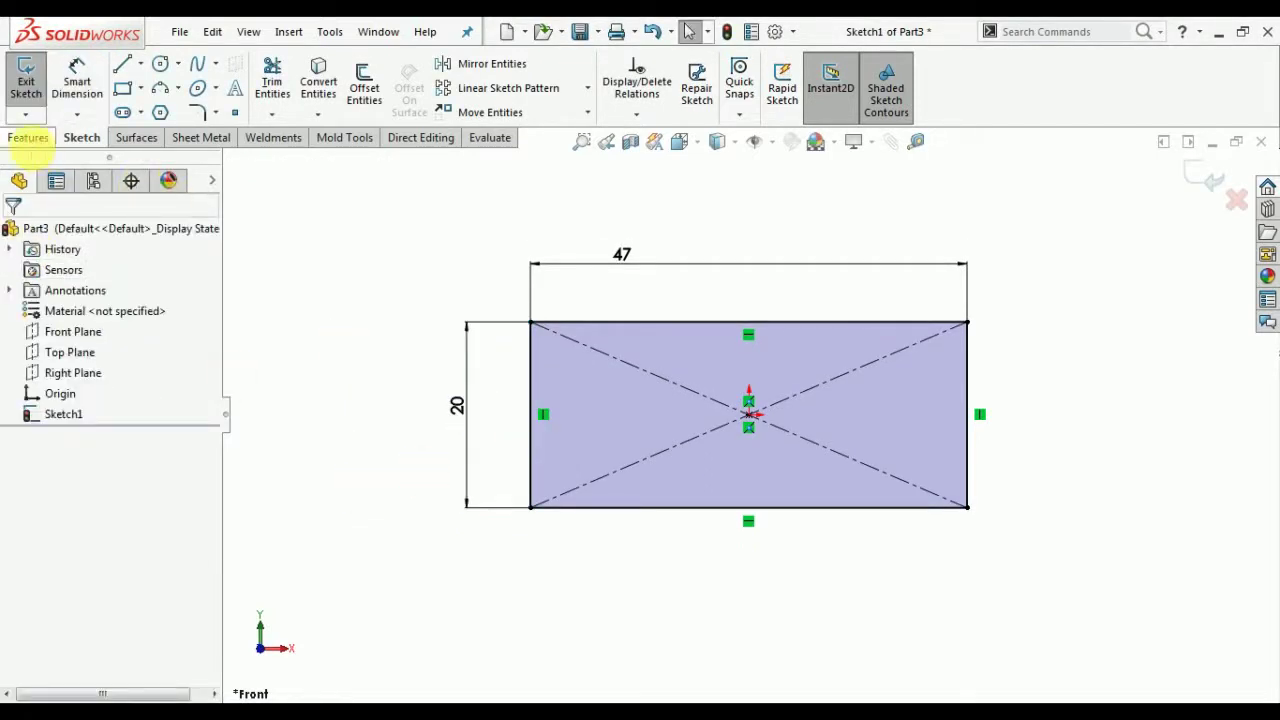
# Step: Extrude the rectangle as a blind boss 60 mm deep
pyautogui.click(29, 138)
pyautogui.click(50, 93)
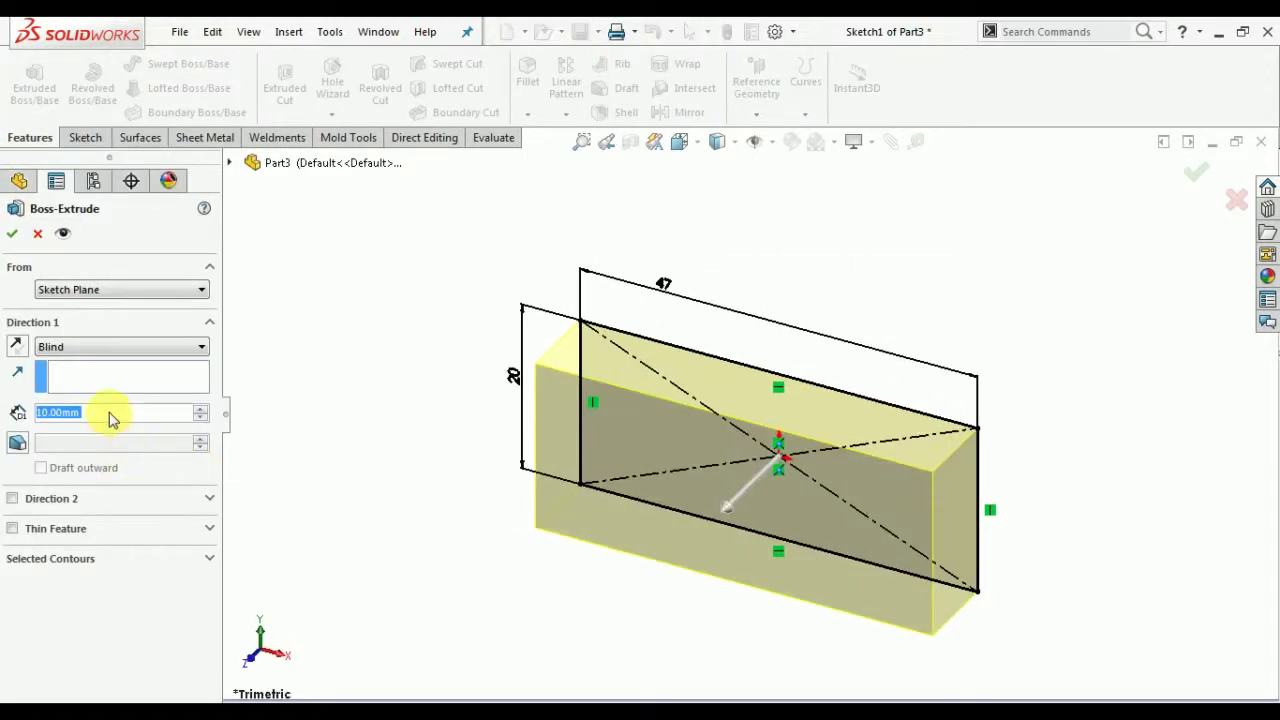
pyautogui.write('60')
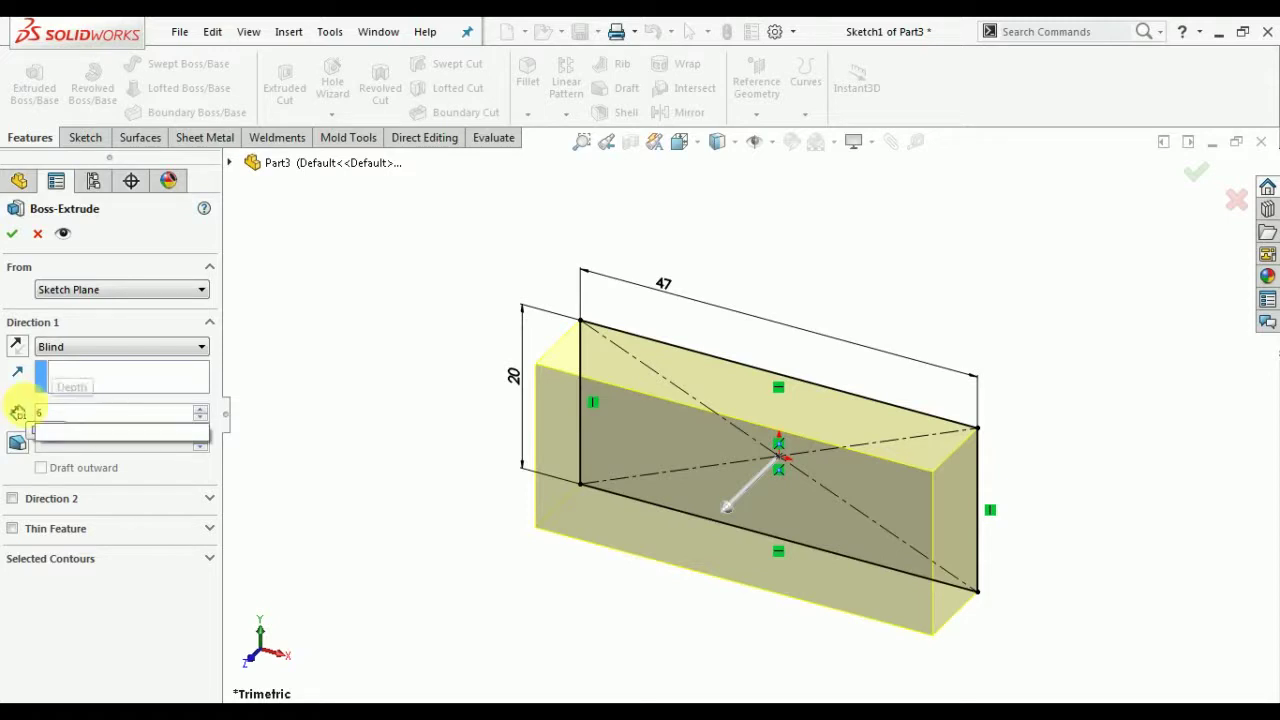
pyautogui.press('Return')
pyautogui.scroll(5, 760, 440)
pyautogui.moveTo(849, 460); pyautogui.dragTo(690, 470, button='middle')
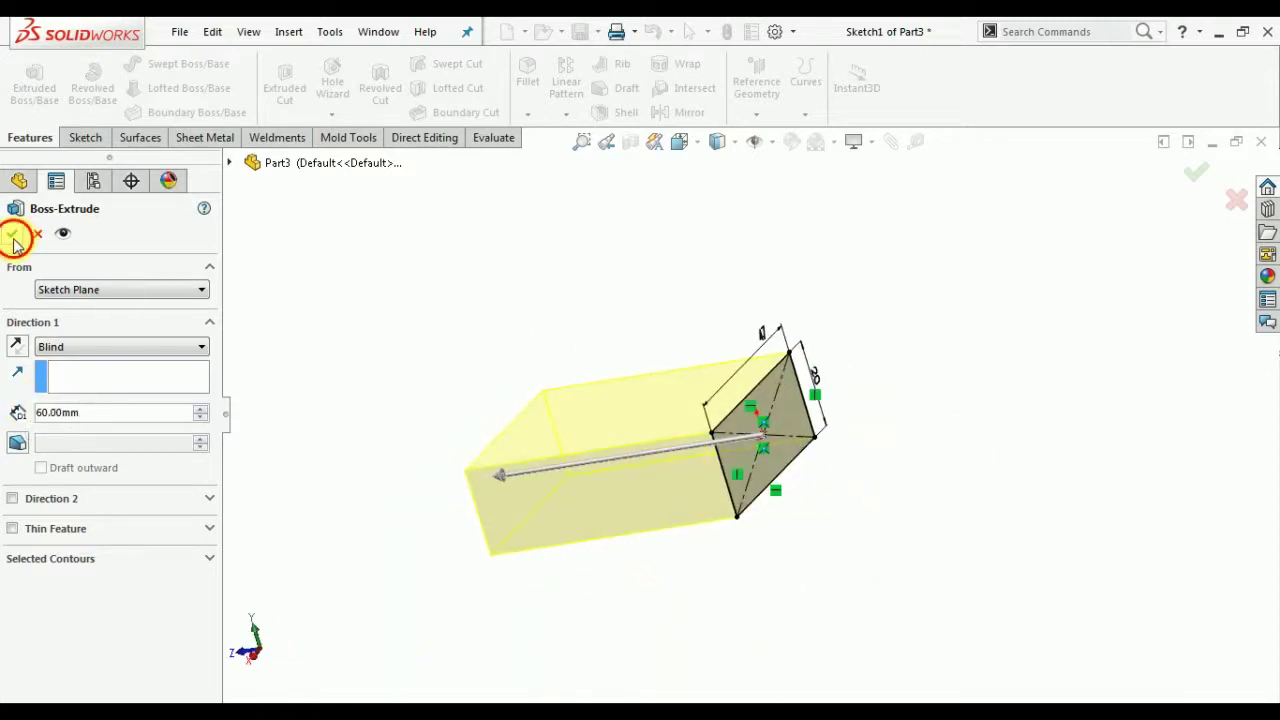
pyautogui.rightClick(397, 322)
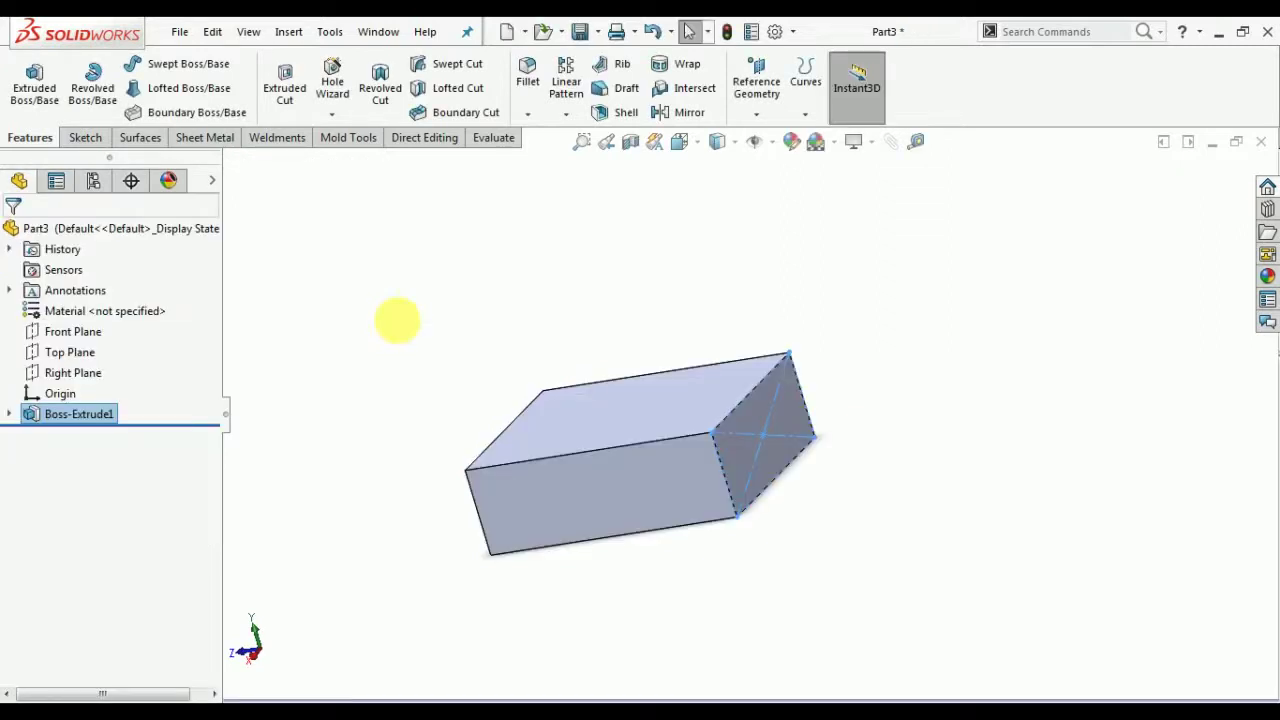
# Step: Start a new sketch on the block's back 47 x 20 mm end face, viewed straight on
pyautogui.moveTo(700, 460)
pyautogui.mouseDown(button='middle')
pyautogui.moveTo(685, 415)
pyautogui.moveTo(614, 451)
pyautogui.mouseUp(button='middle')
pyautogui.click(640, 445)
pyautogui.click(808, 403)
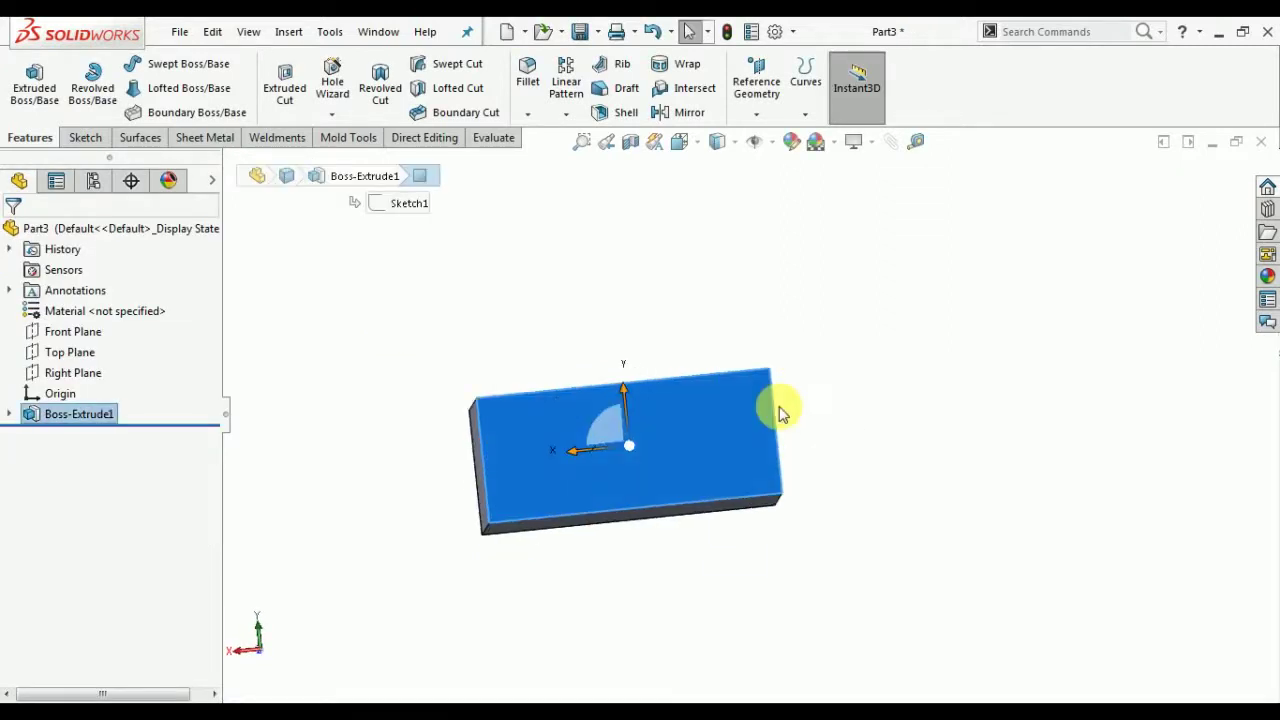
pyautogui.click(86, 137)
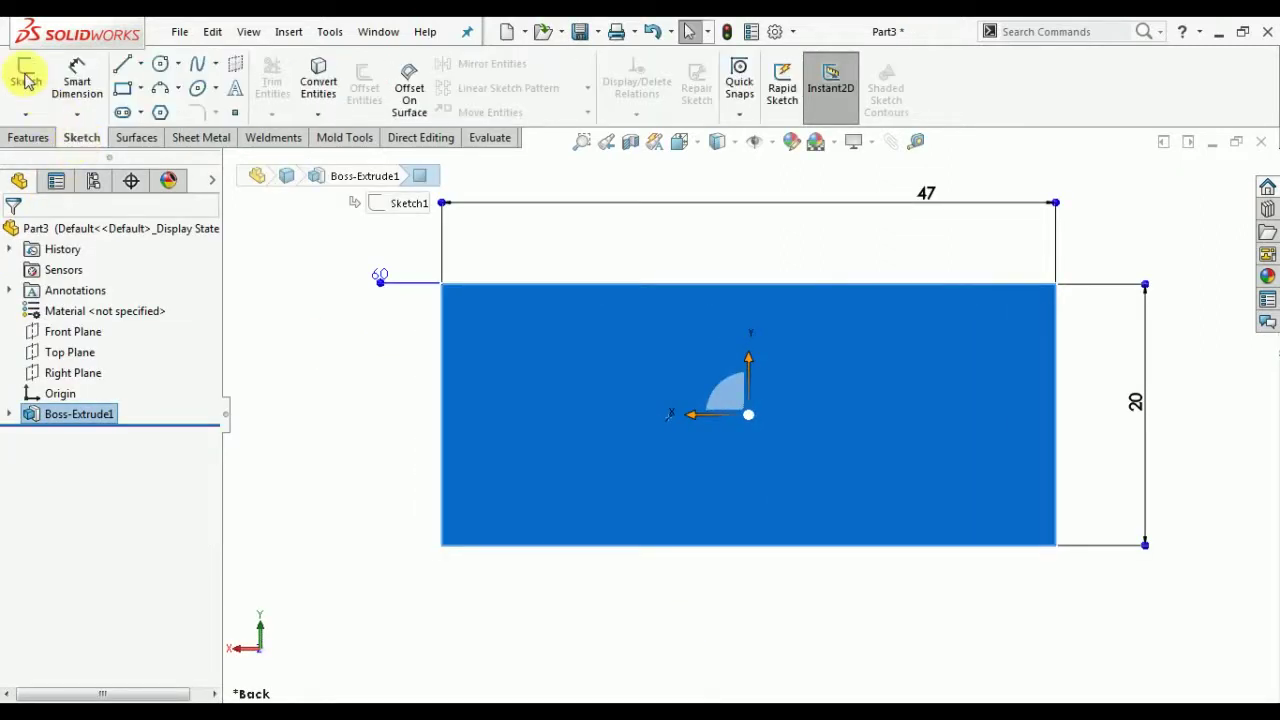
pyautogui.click(27, 78)
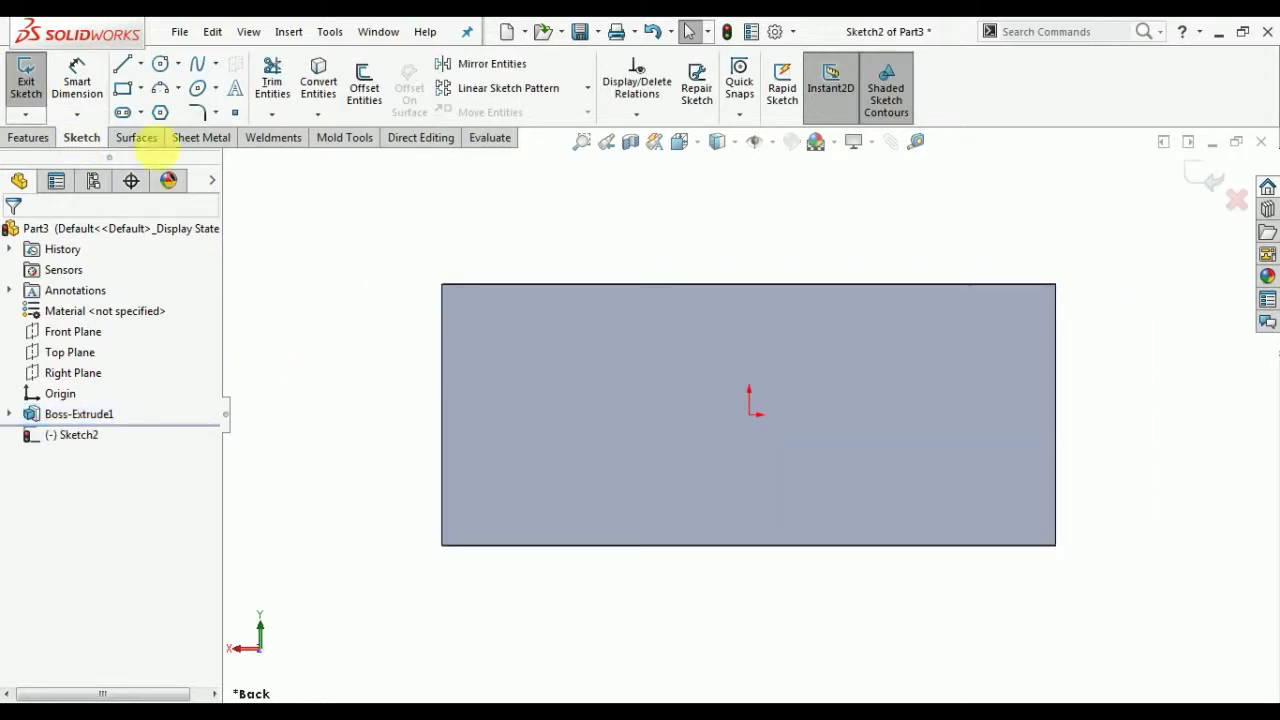
pyautogui.click(123, 68)
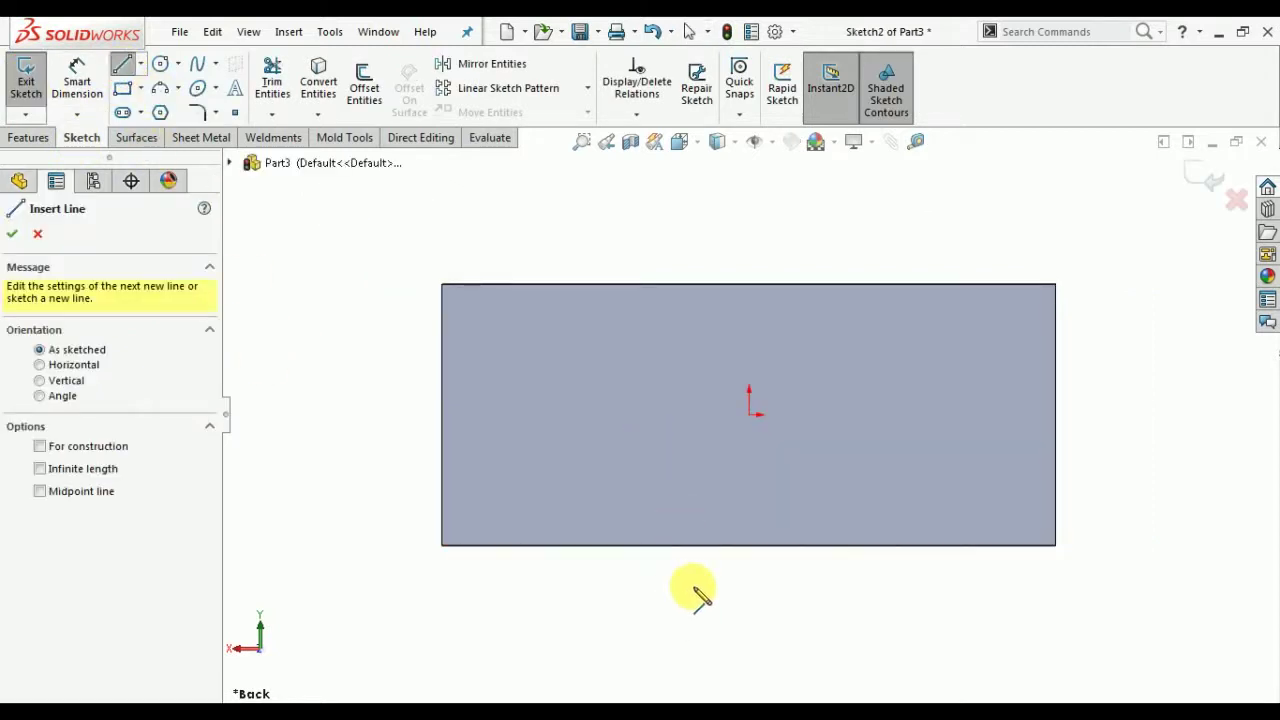
pyautogui.click(657, 545)
pyautogui.click(656, 469)
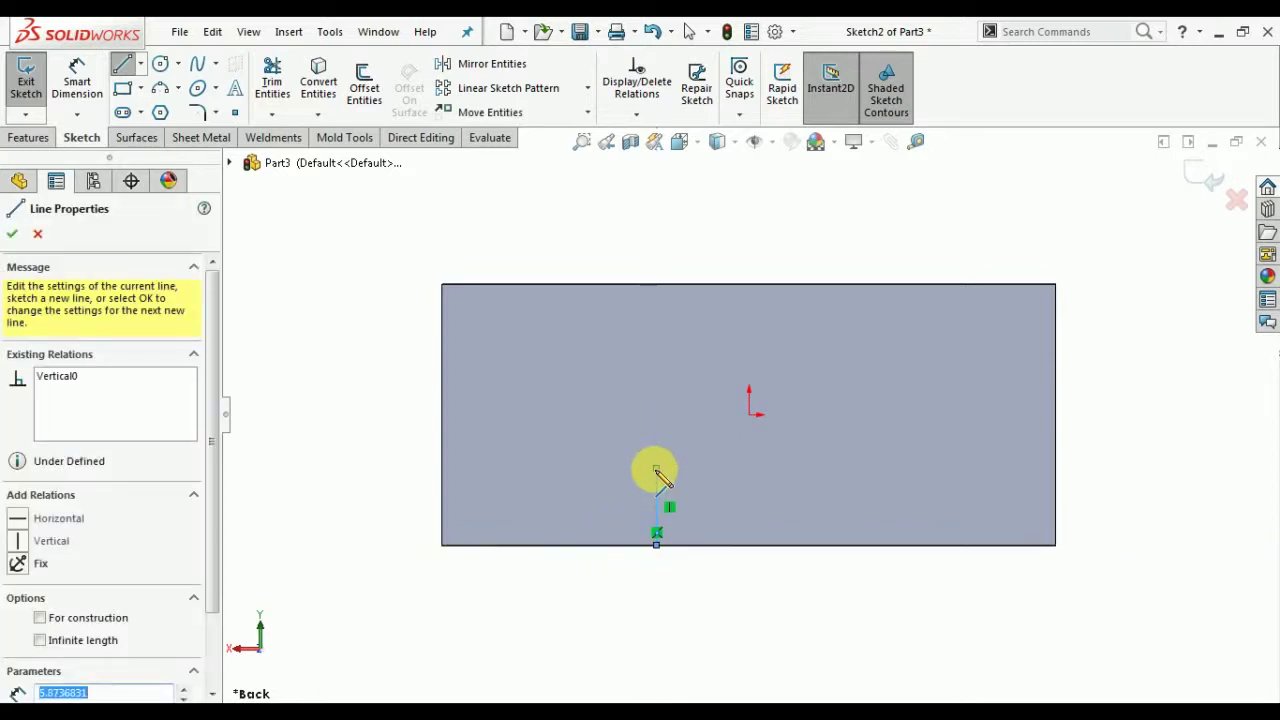
pyautogui.doubleClick(672, 450)
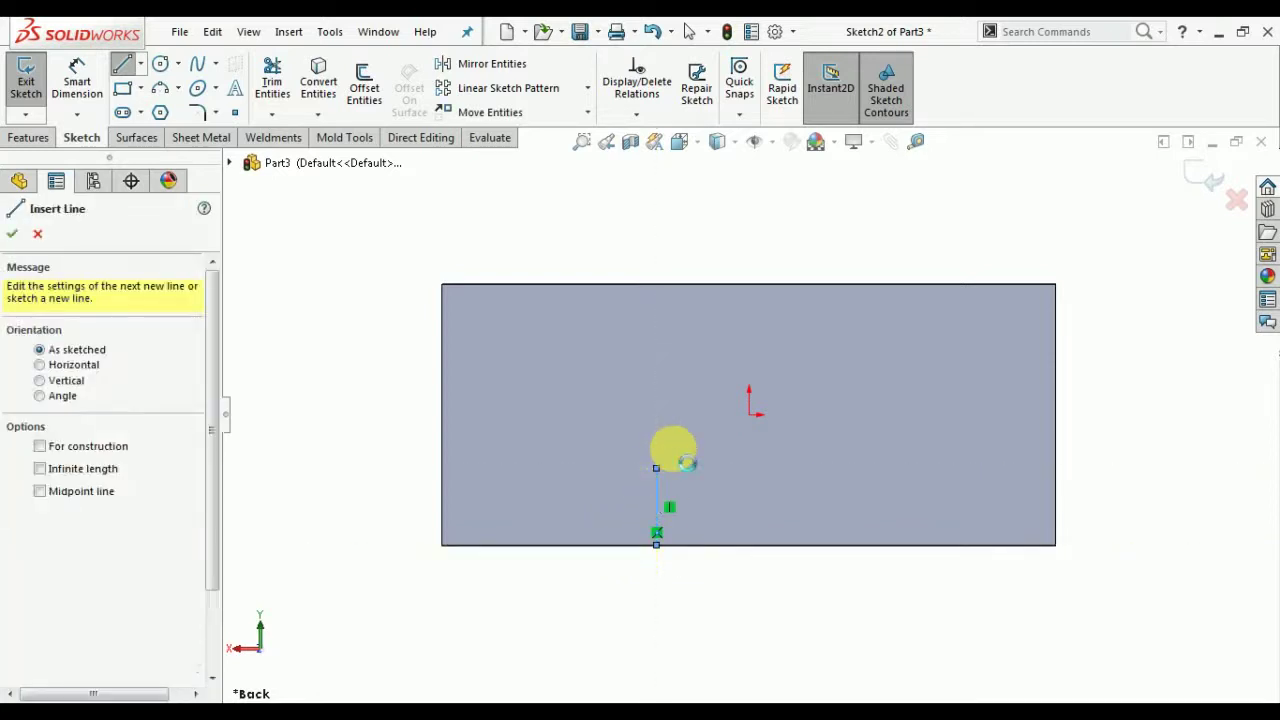
pyautogui.press('Escape')
pyautogui.hotkey('ctrl', 'z')
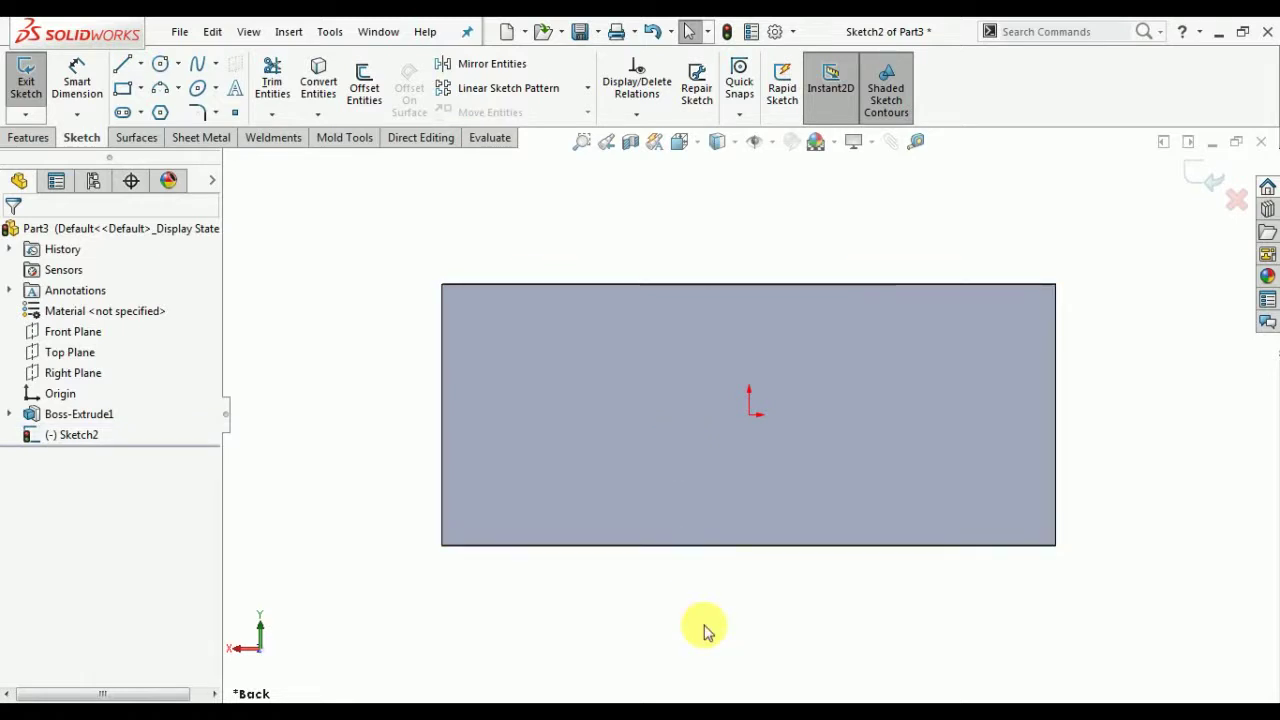
# Step: Sketch a vertical centerline across the end face, aligned with the origin, from the upper edge to the lower edge
pyautogui.click(140, 64)
pyautogui.click(170, 109)
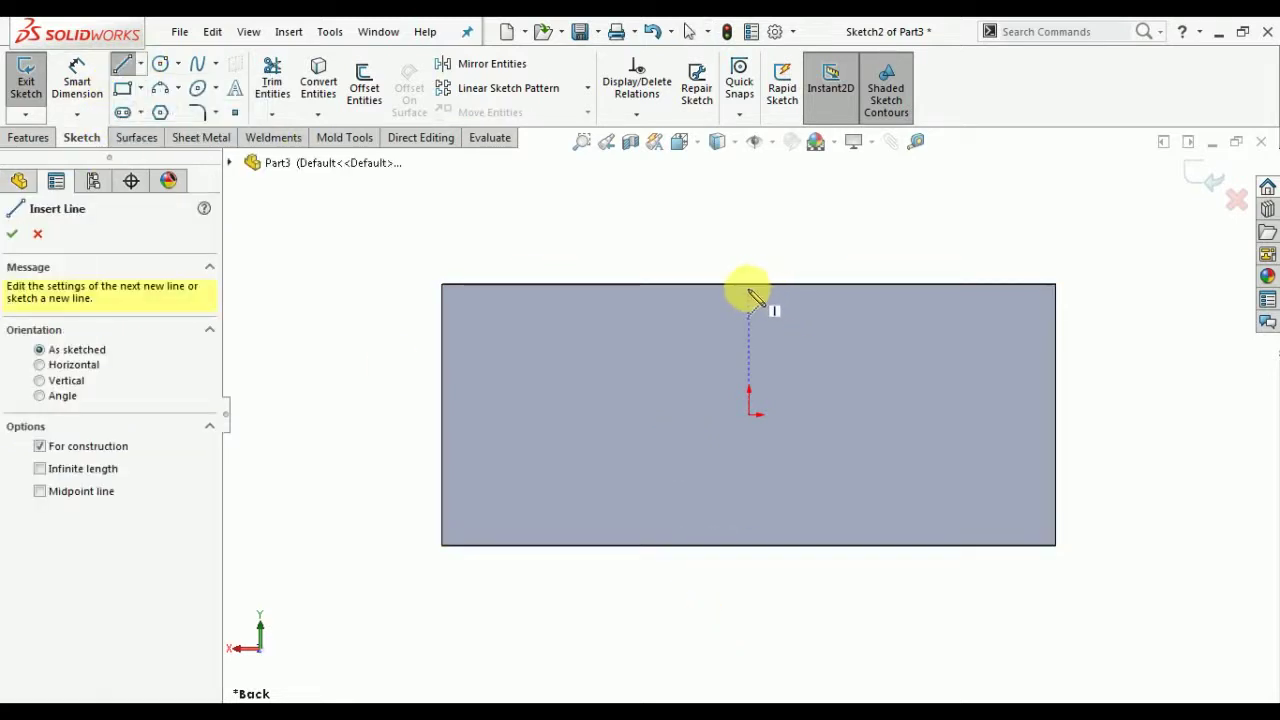
pyautogui.moveTo(748, 286); pyautogui.dragTo(749, 546)
pyautogui.rightClick(760, 620)
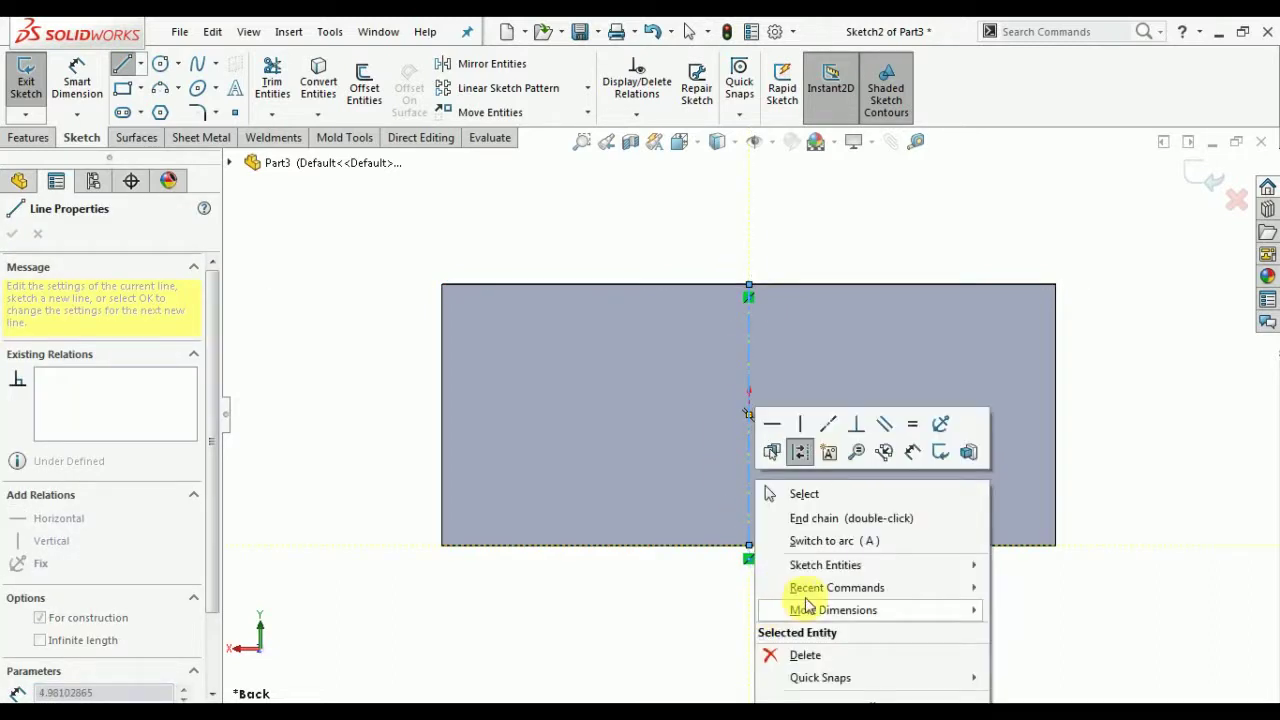
pyautogui.click(812, 495)
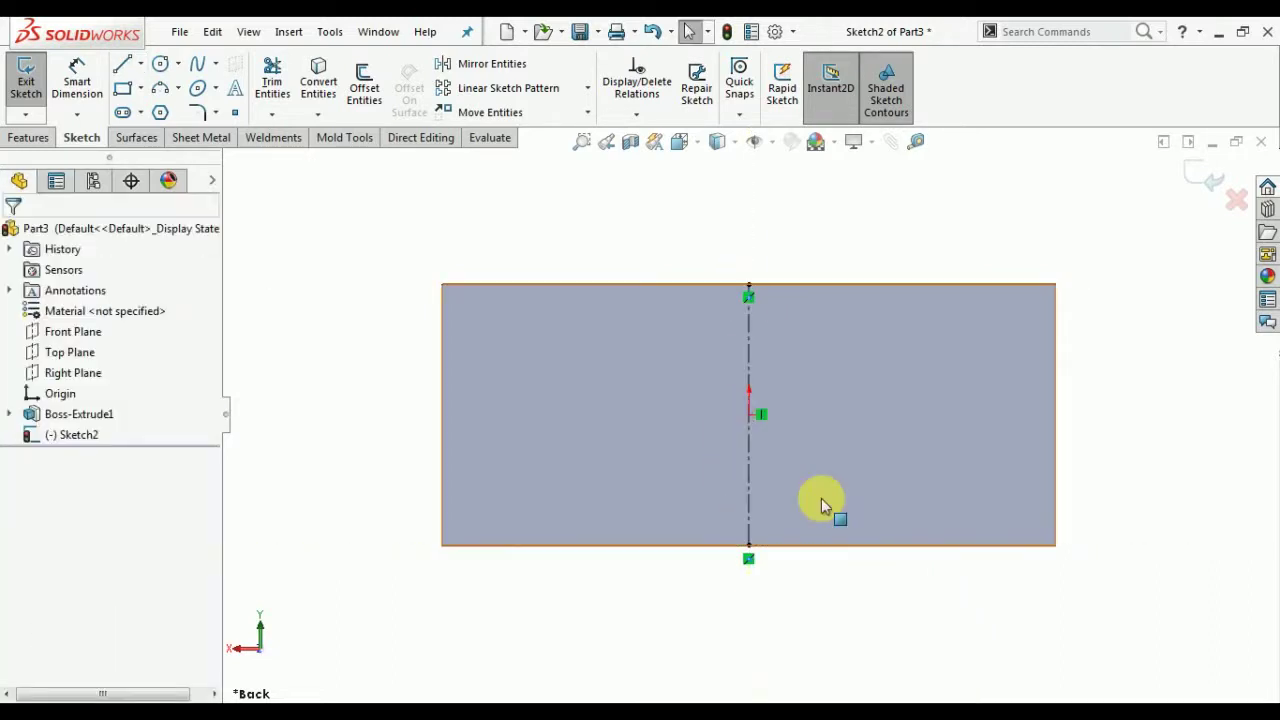
# Step: Sketch the left half of a stepped rail-shaped profile up from the face's lower edge, with a neck about 4 mm high, ending with the horizontal top line
pyautogui.click(122, 66)
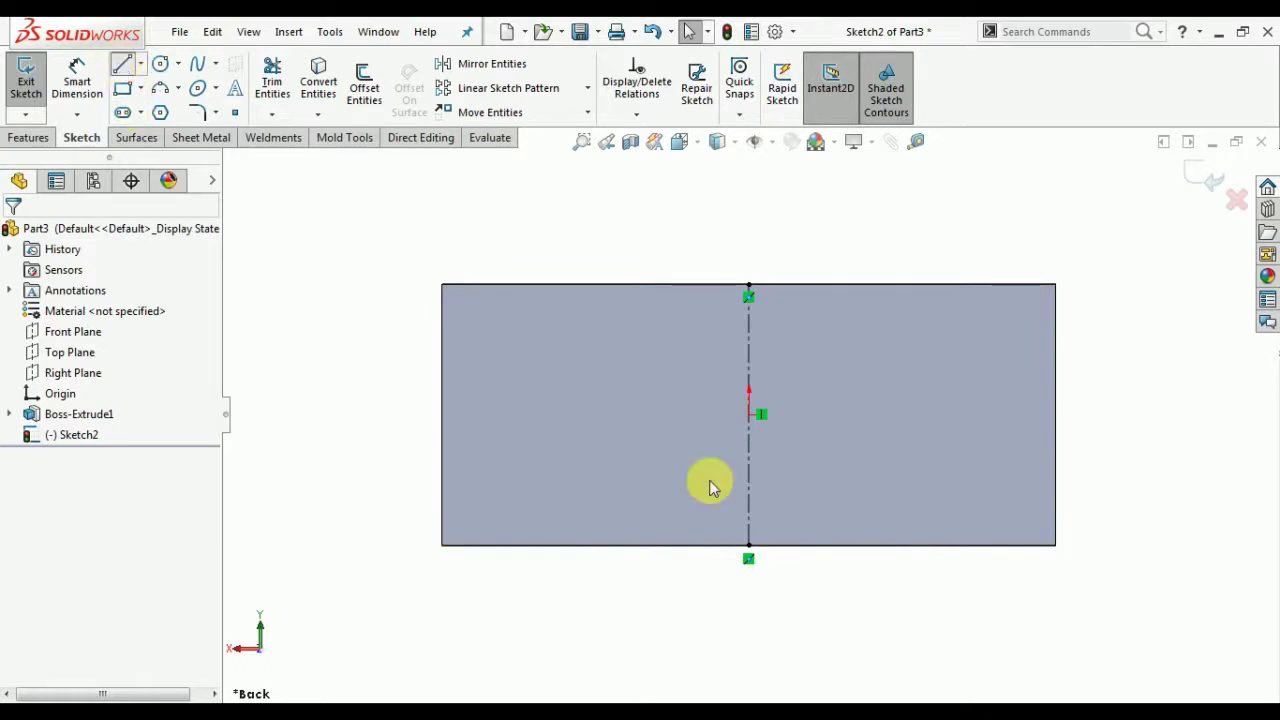
pyautogui.click(659, 546)
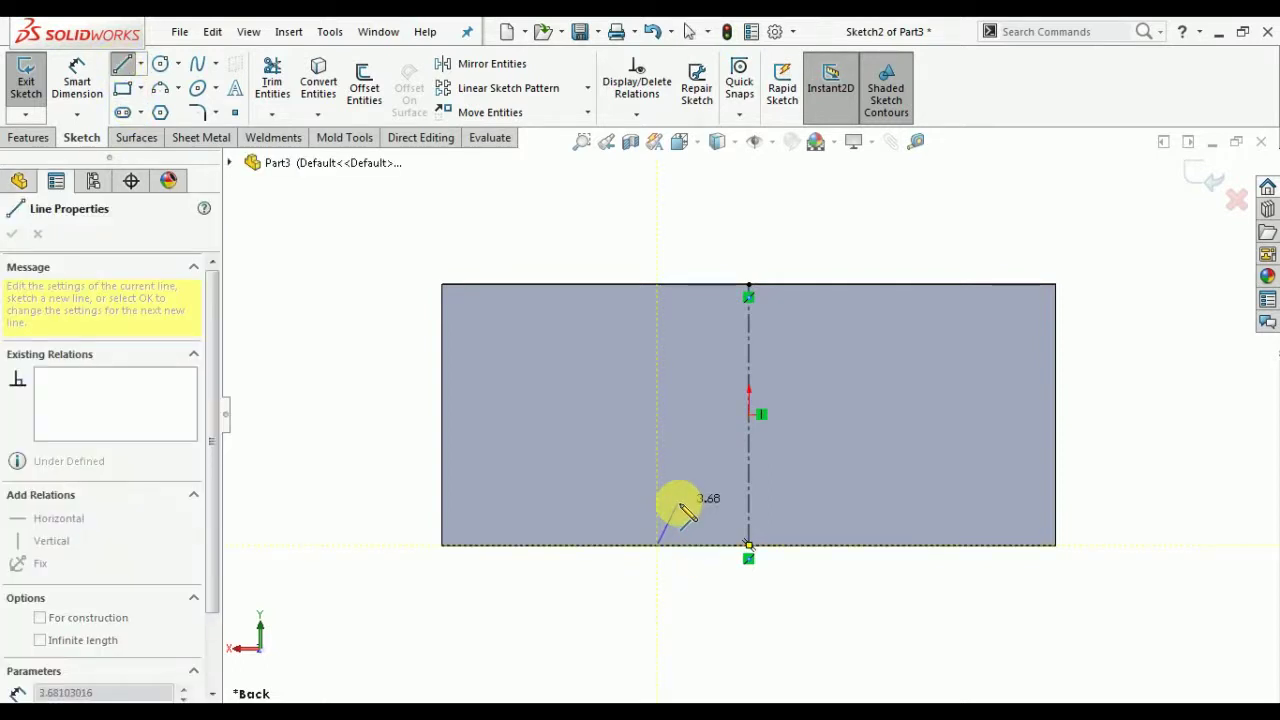
pyautogui.click(679, 501)
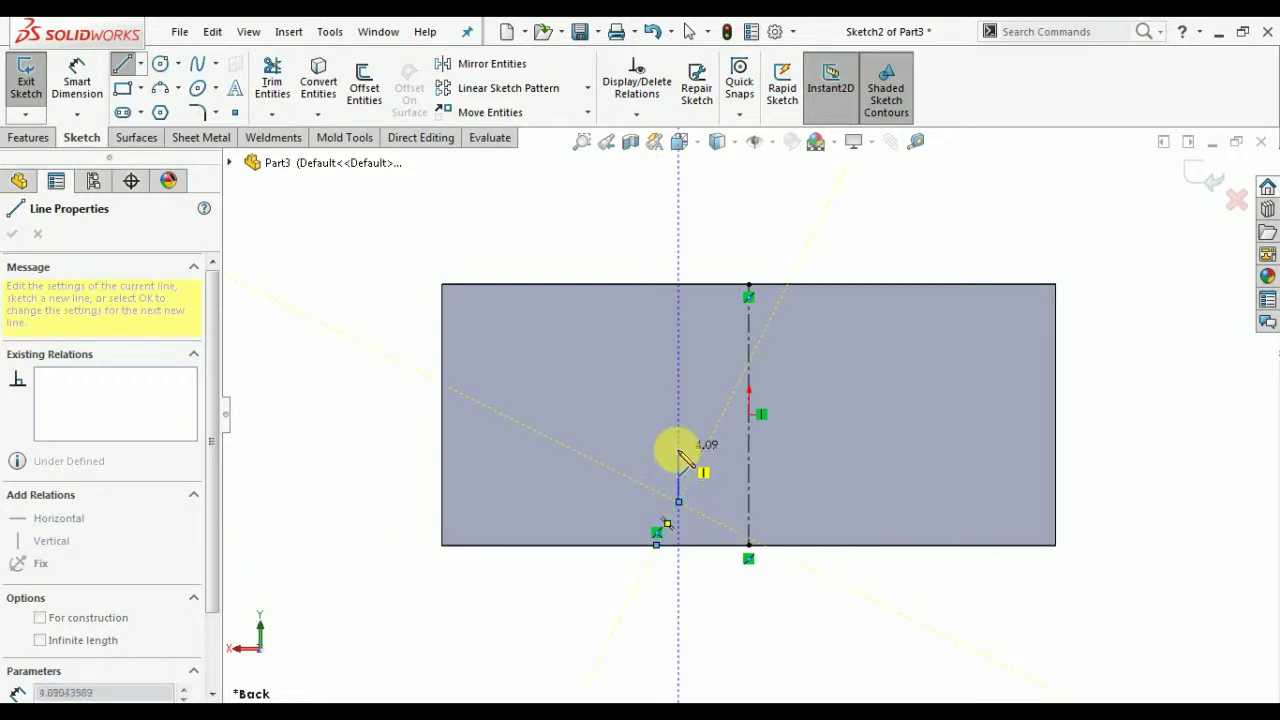
pyautogui.click(679, 448)
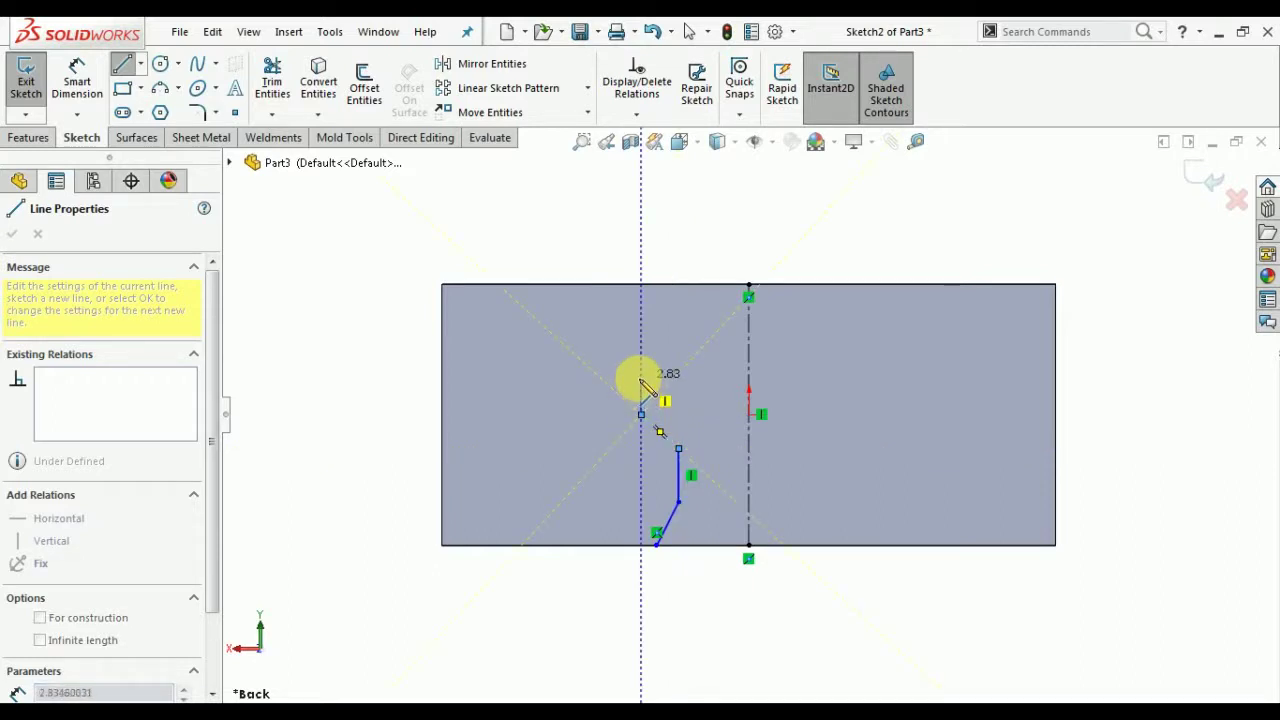
pyautogui.click(641, 410)
pyautogui.click(667, 378)
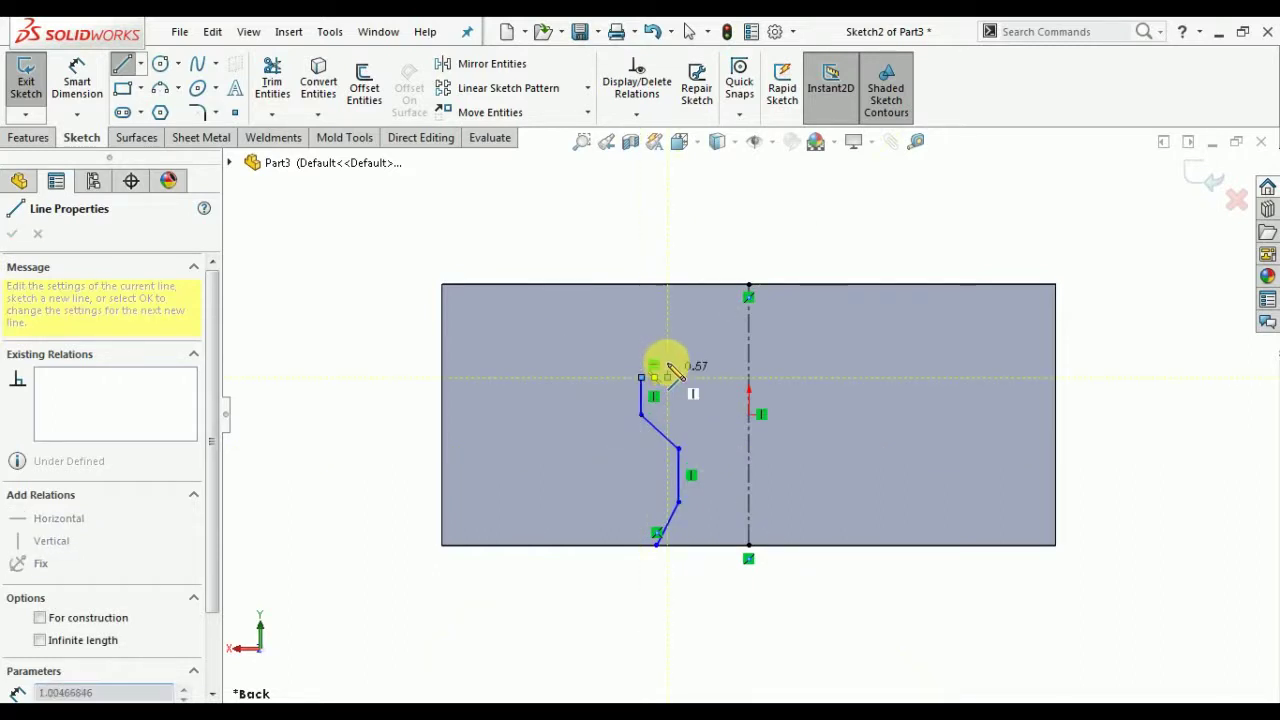
pyautogui.click(667, 352)
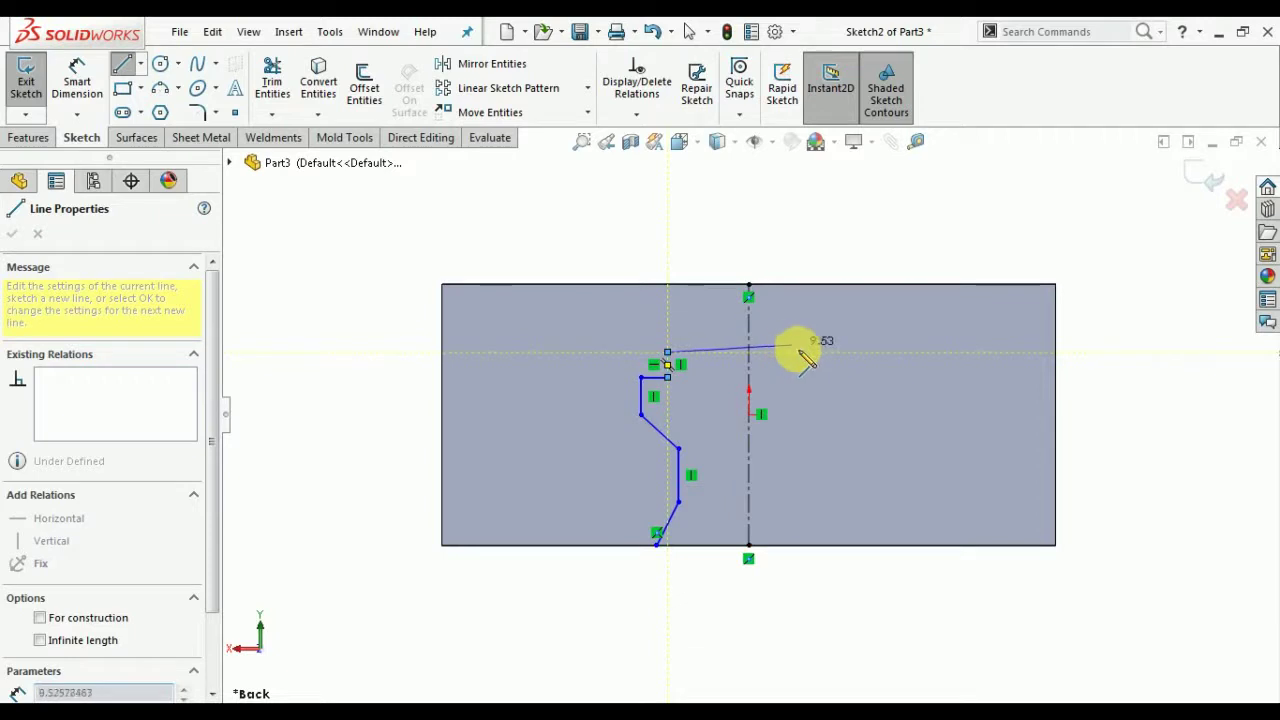
pyautogui.click(825, 353)
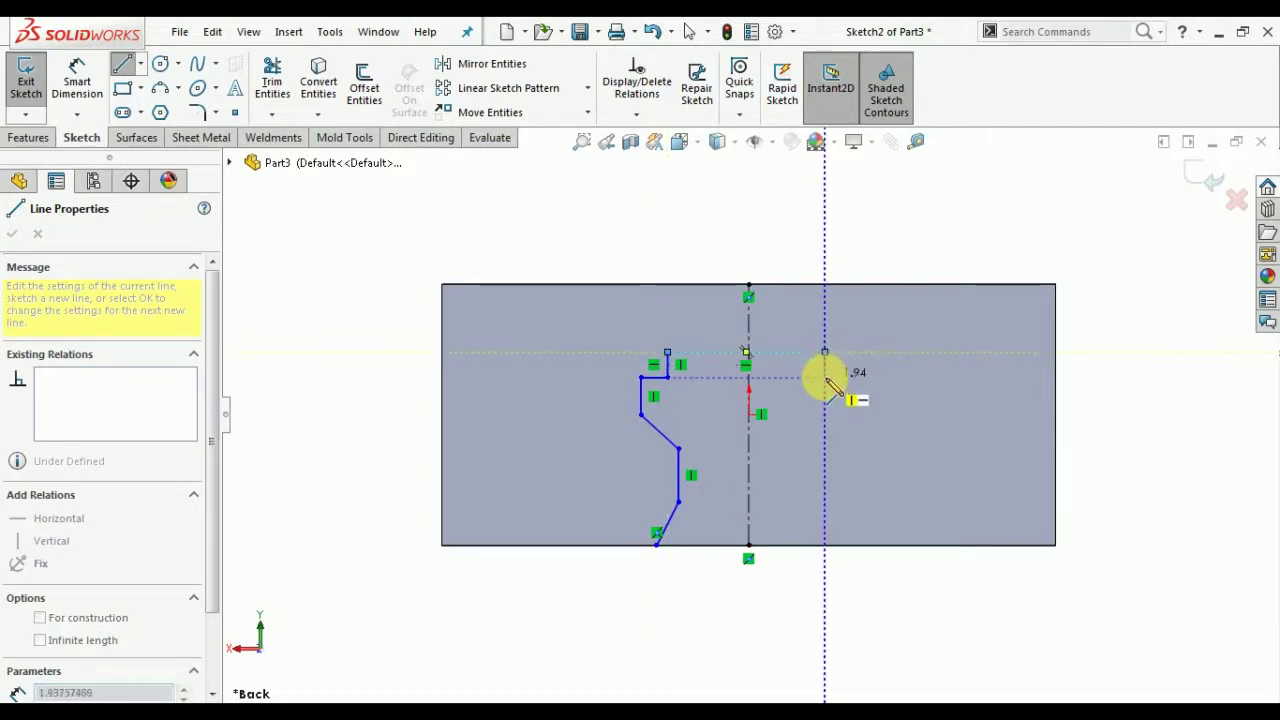
# Step: Sketch the matching right side down to the face's lower edge and close the profile with a base line about 15 mm long
pyautogui.click(825, 377)
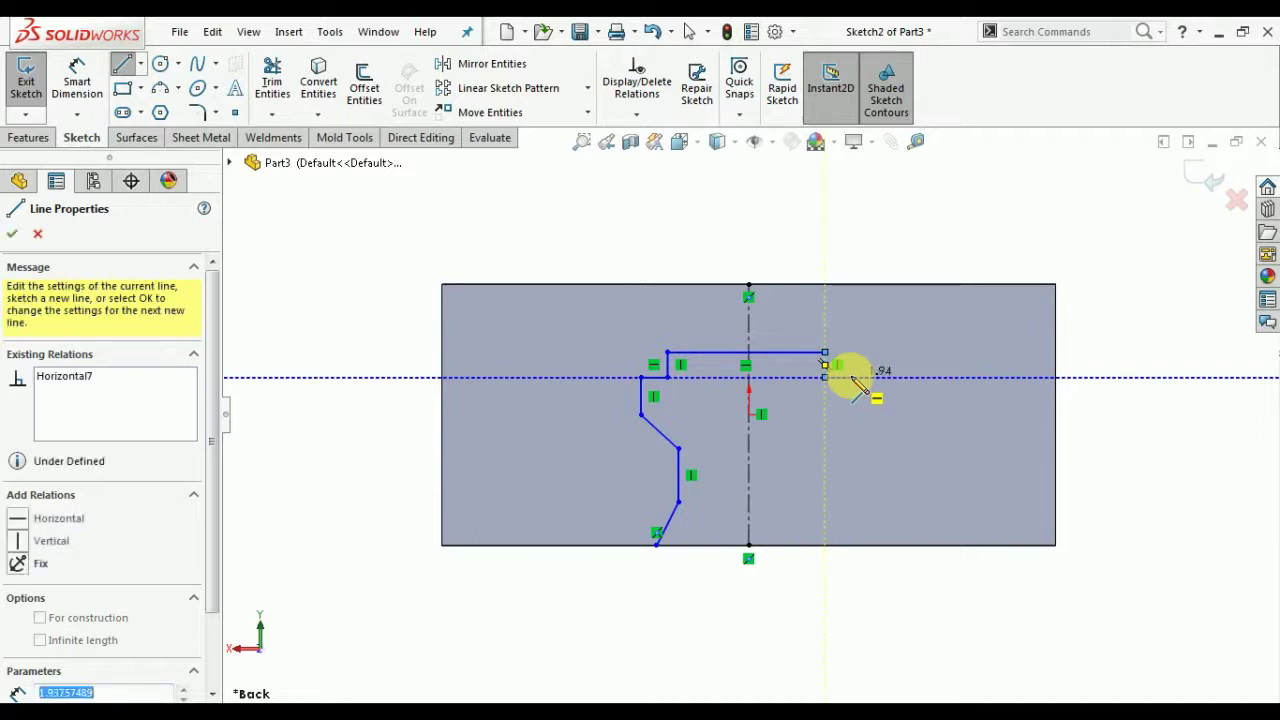
pyautogui.click(849, 414)
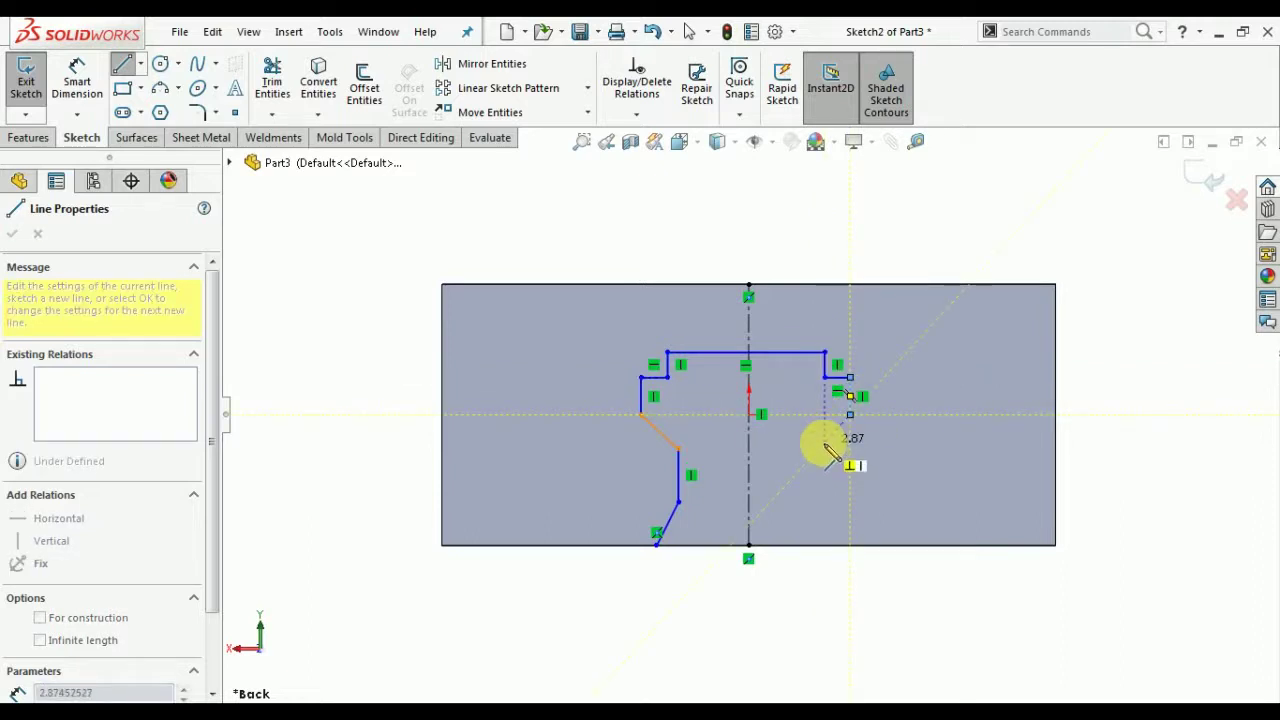
pyautogui.click(824, 442)
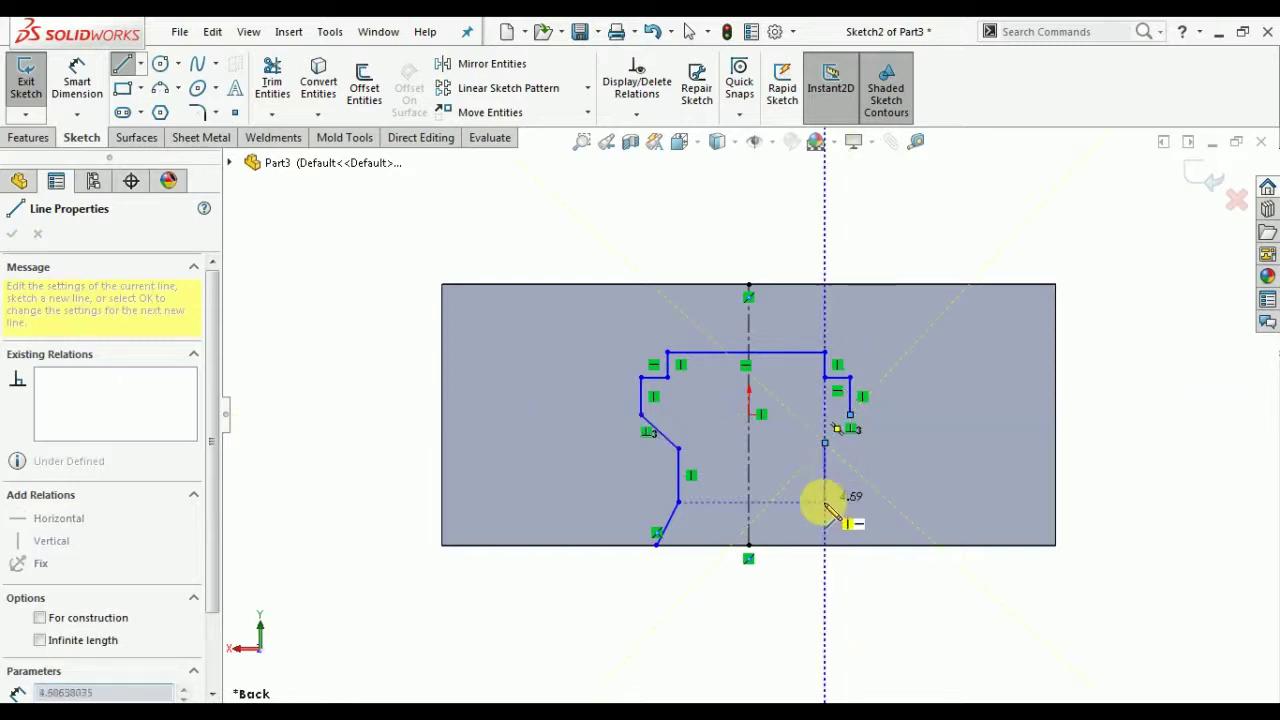
pyautogui.click(824, 502)
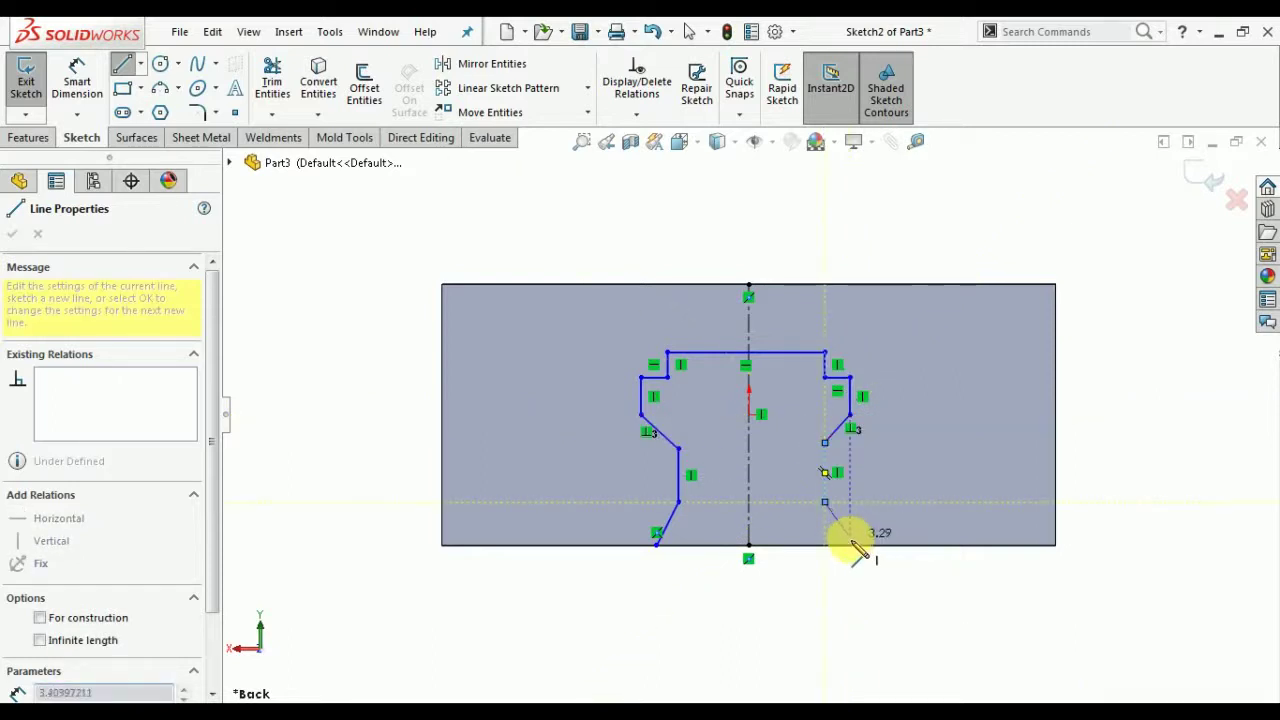
pyautogui.click(850, 545)
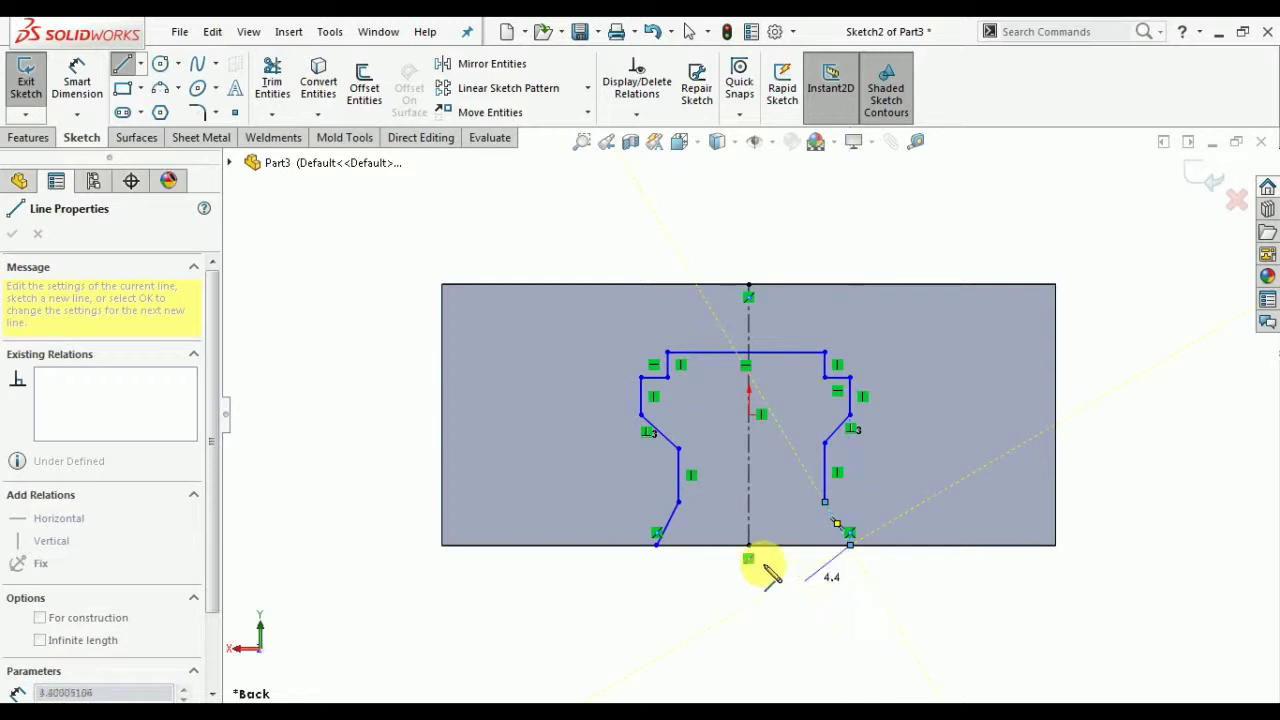
pyautogui.click(657, 545)
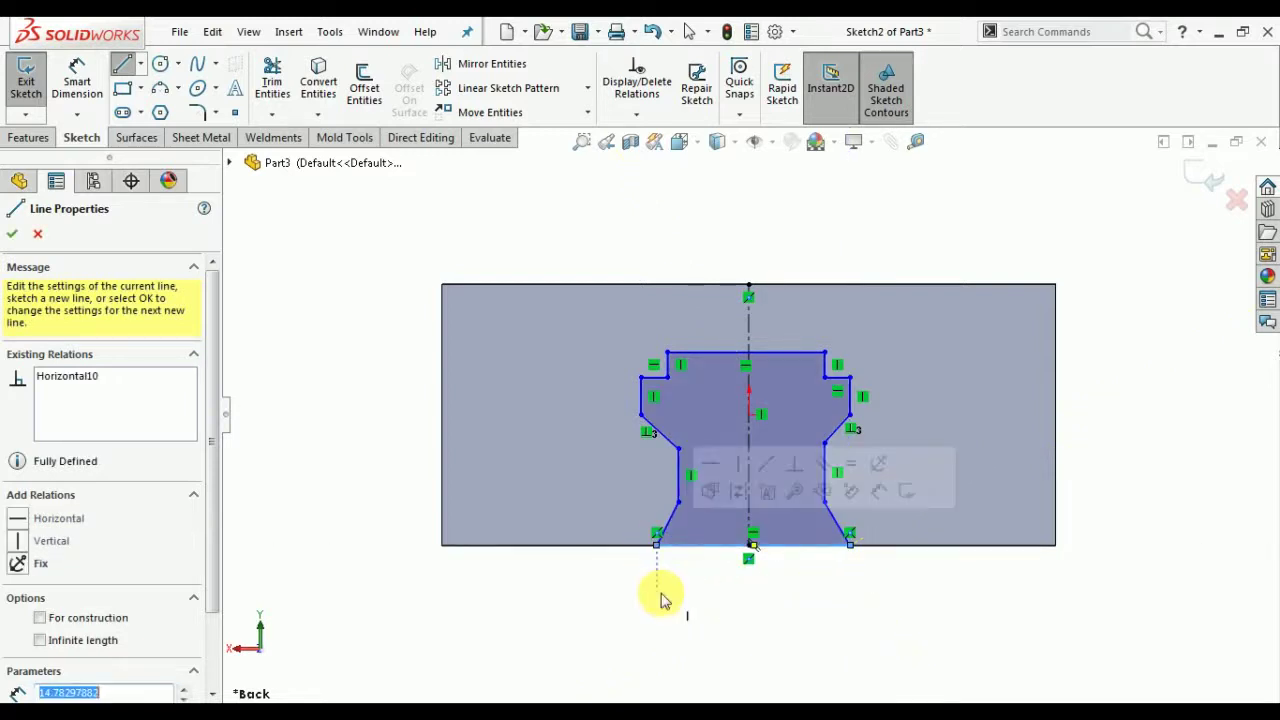
pyautogui.rightClick(658, 540)
pyautogui.click(712, 560)
pyautogui.scroll(-2, 770, 565)
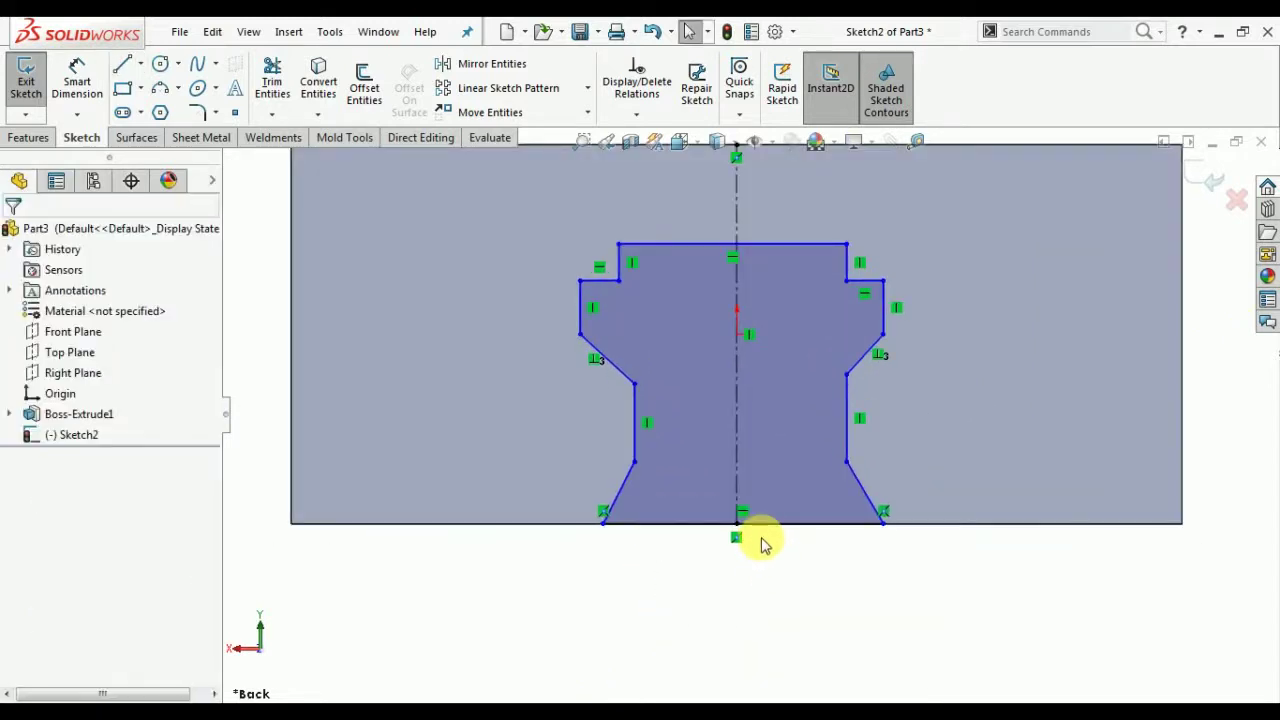
pyautogui.click(758, 523)
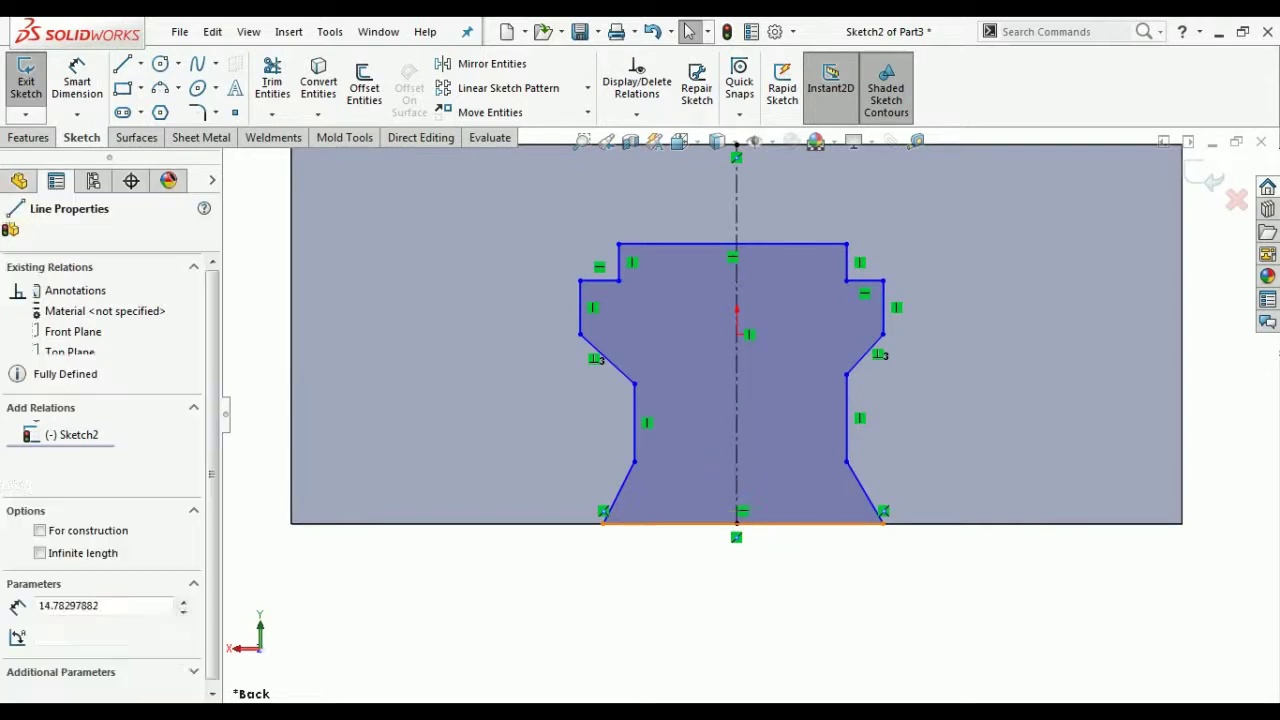
pyautogui.keyDown('ctrl'); pyautogui.click(735, 477); pyautogui.keyUp('ctrl')
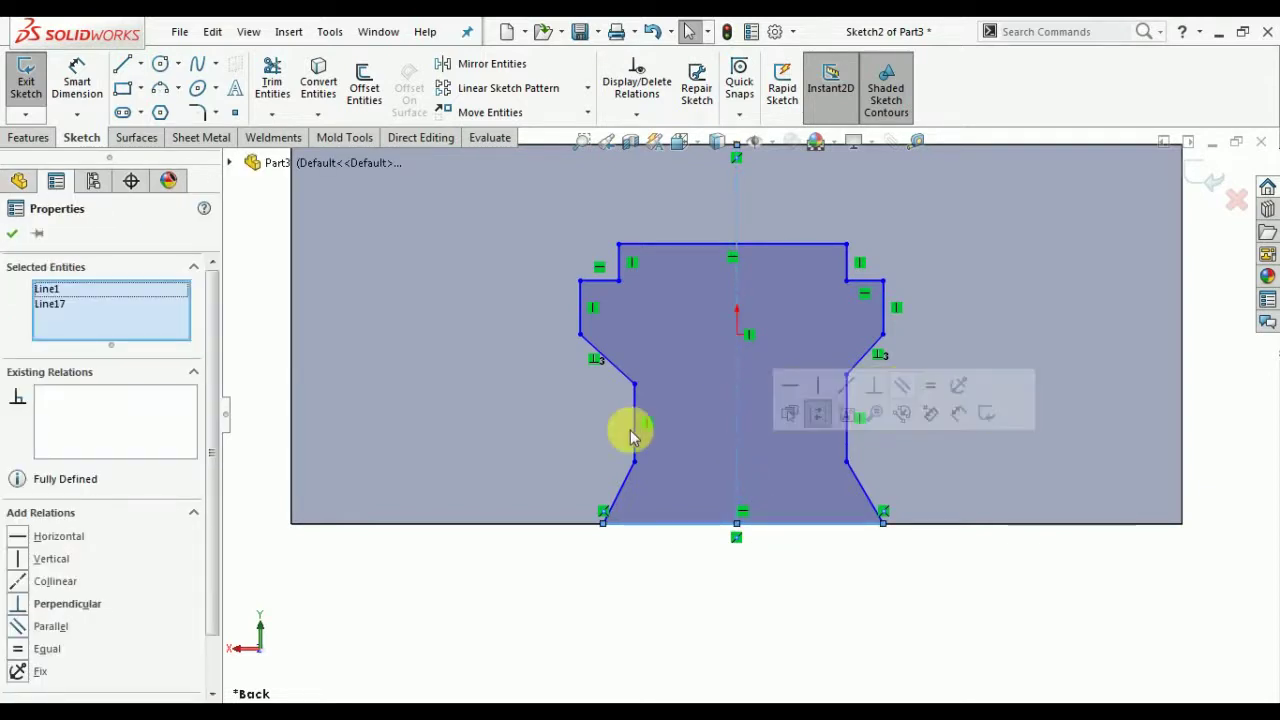
pyautogui.click(410, 642)
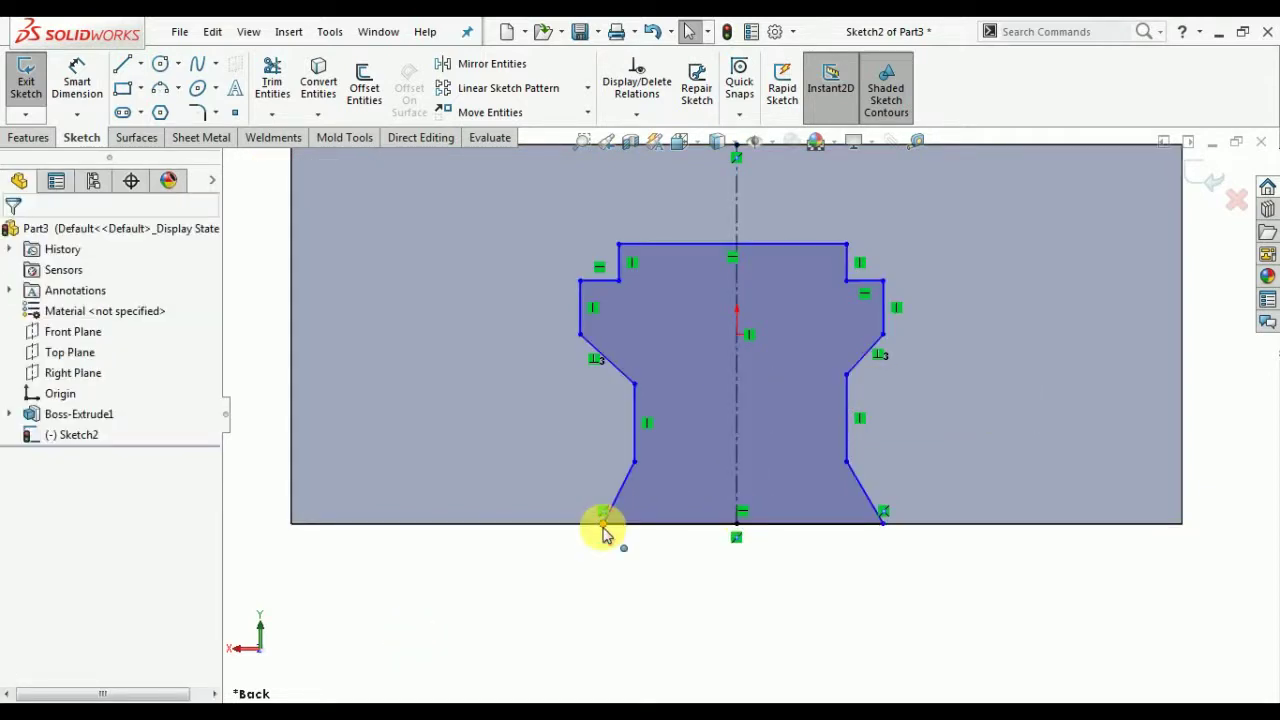
# Step: Make the two endpoints of the profile's base line symmetric about the vertical centerline
pyautogui.click(603, 520)
pyautogui.click(740, 470)
pyautogui.keyDown('ctrl'); pyautogui.click(884, 521); pyautogui.keyUp('ctrl')
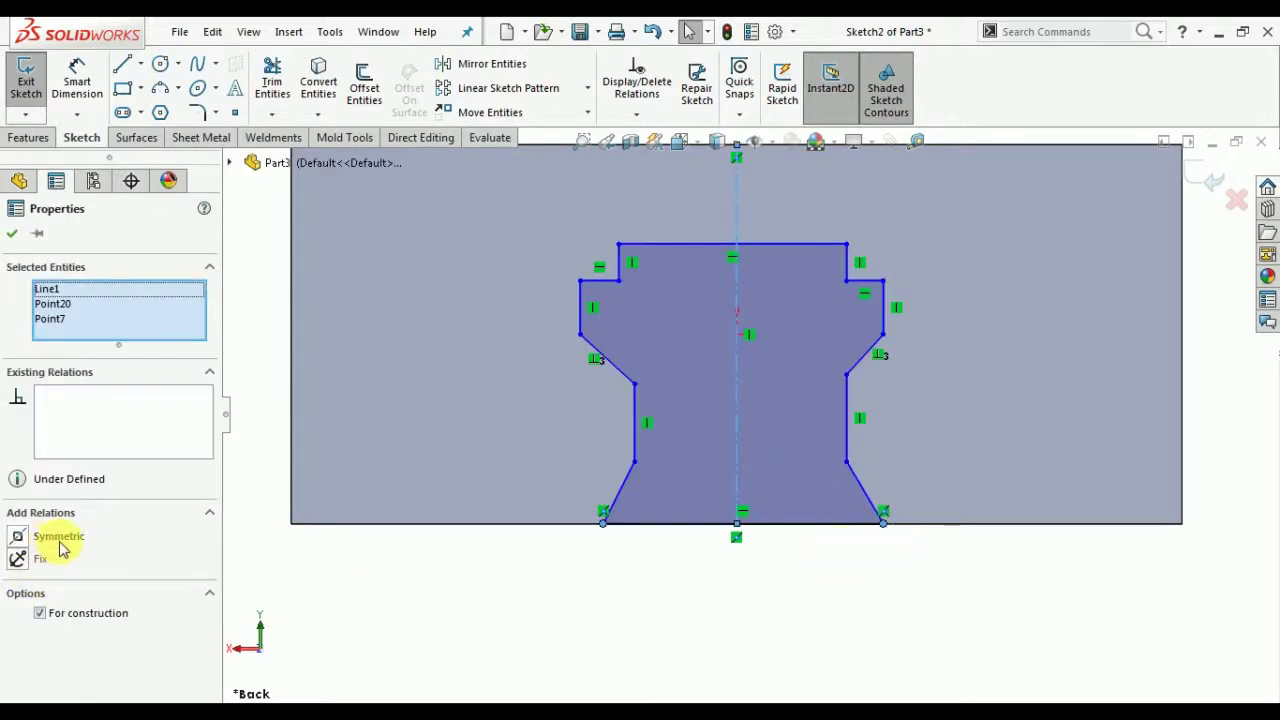
pyautogui.click(58, 537)
# Step: Dimension the profile's base line on the block's lower edge to 12.4 mm
pyautogui.click(75, 90)
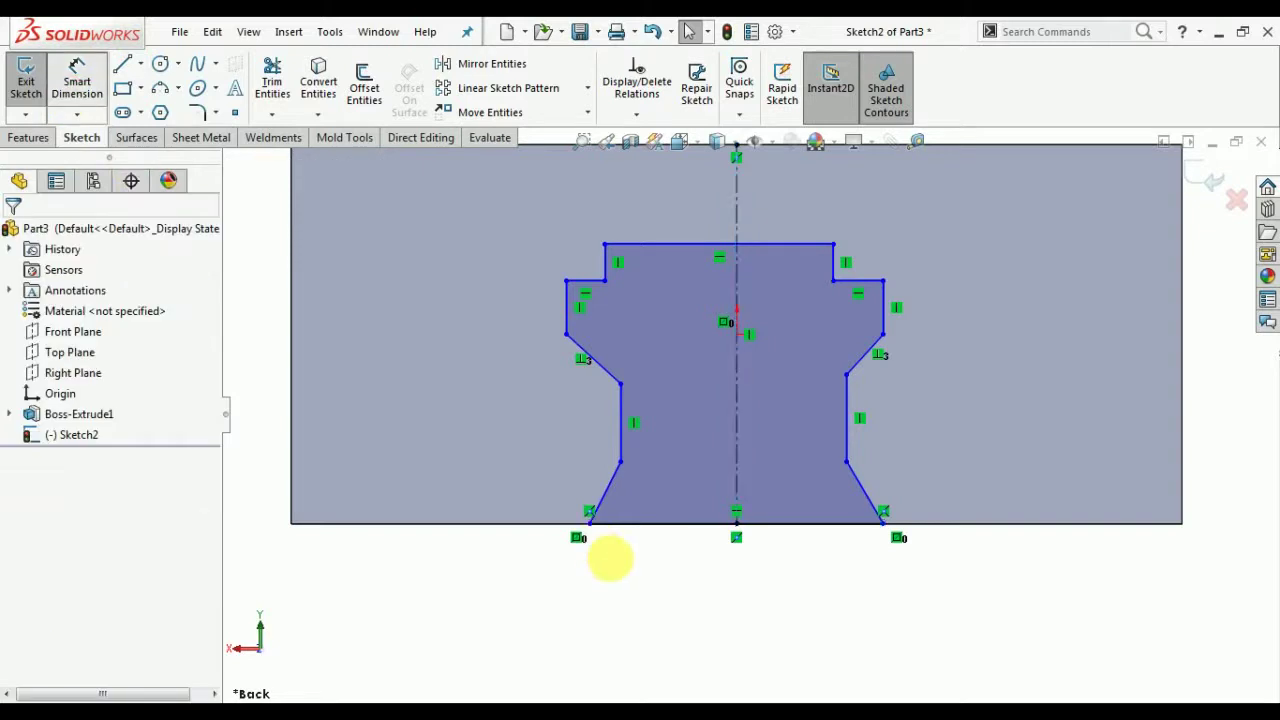
pyautogui.click(701, 526)
pyautogui.click(718, 590)
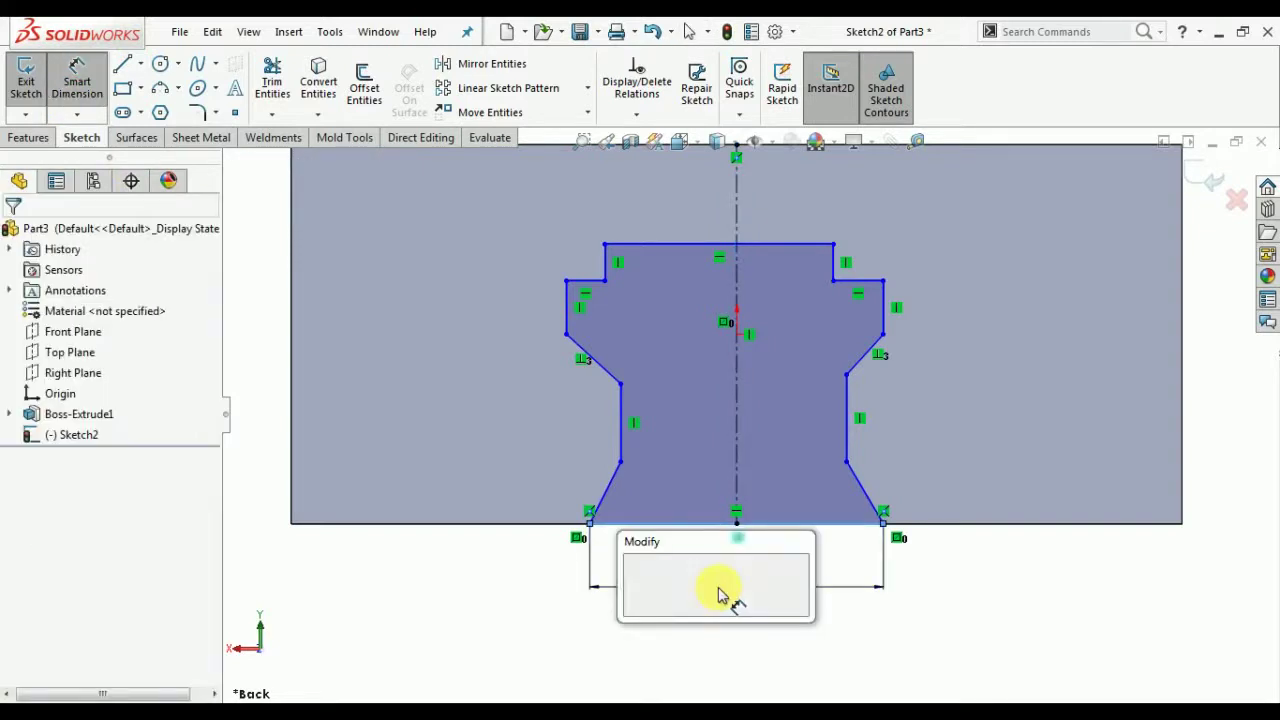
pyautogui.write('12.')
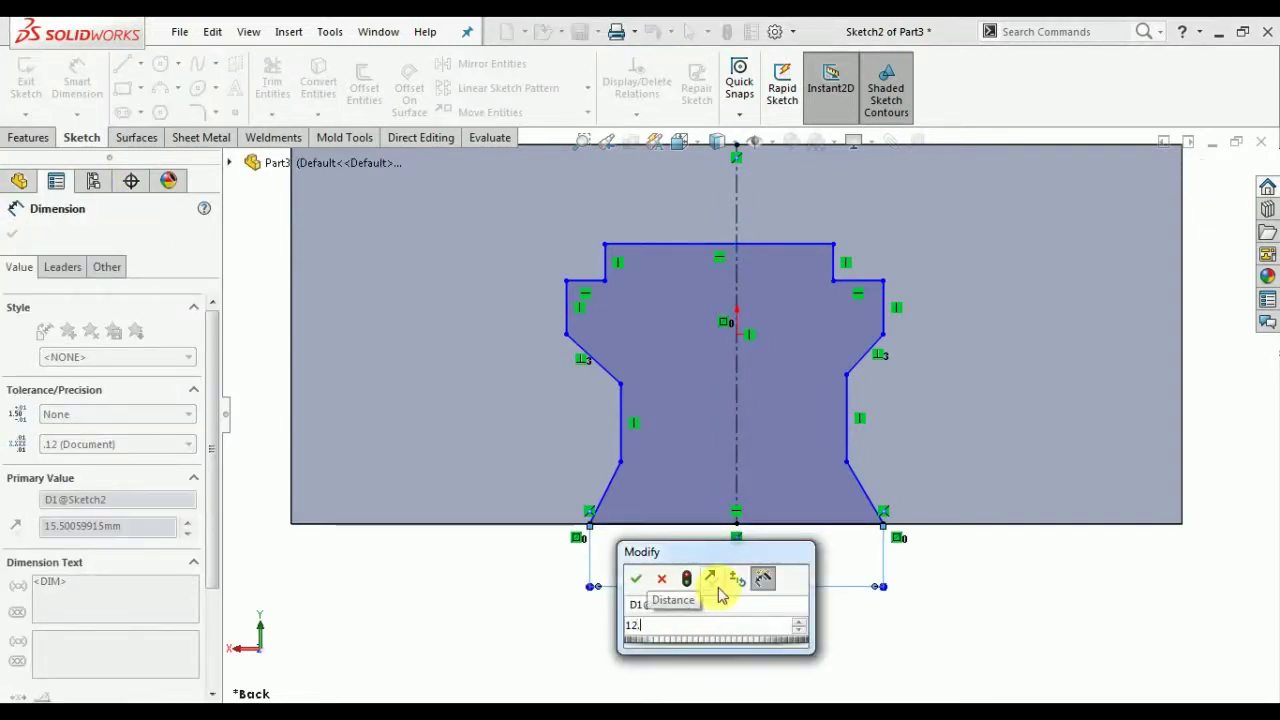
pyautogui.write('4')
pyautogui.press('Return')
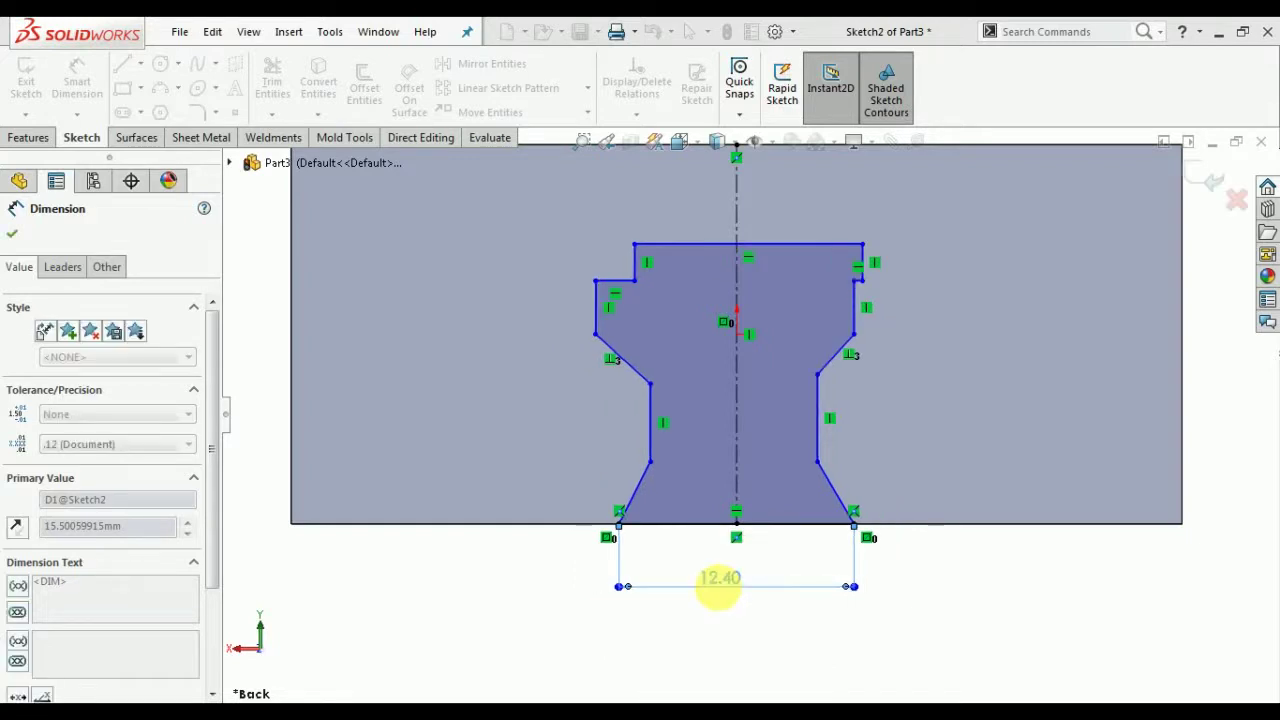
pyautogui.click(13, 240)
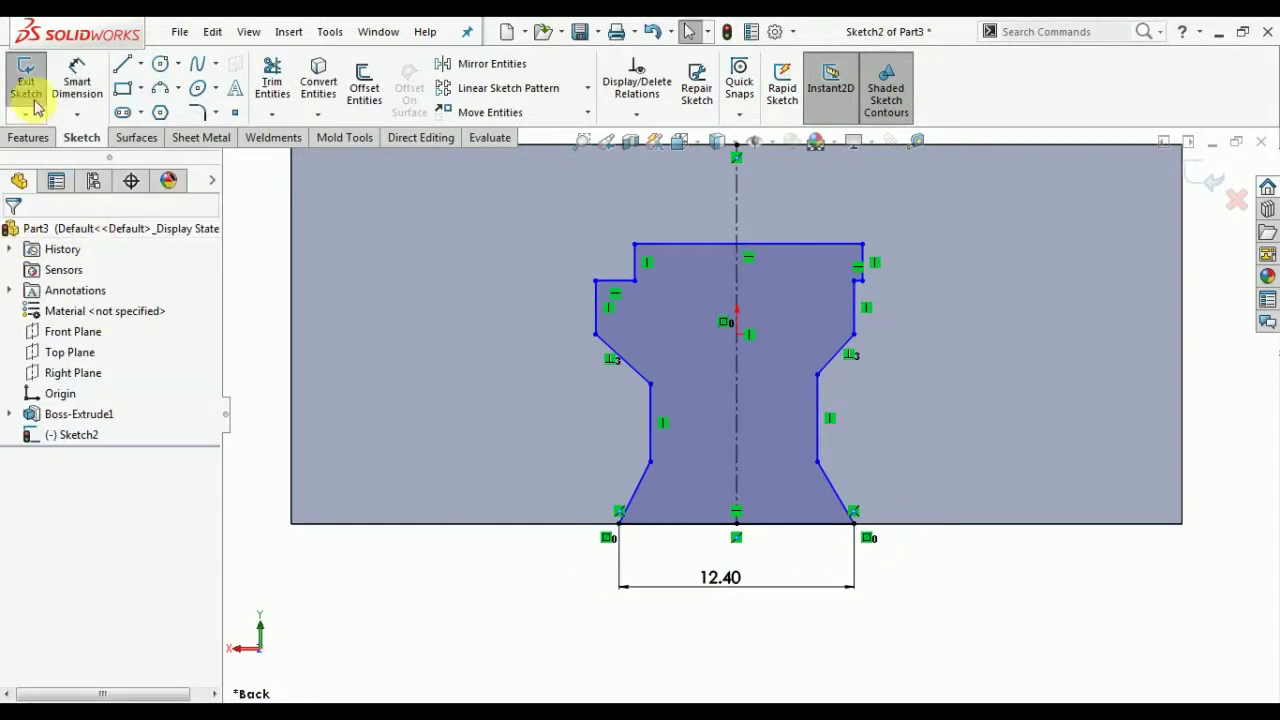
# Step: Dimension the distance between the two vertical neck lines of the profile to 9 mm
pyautogui.click(706, 444)
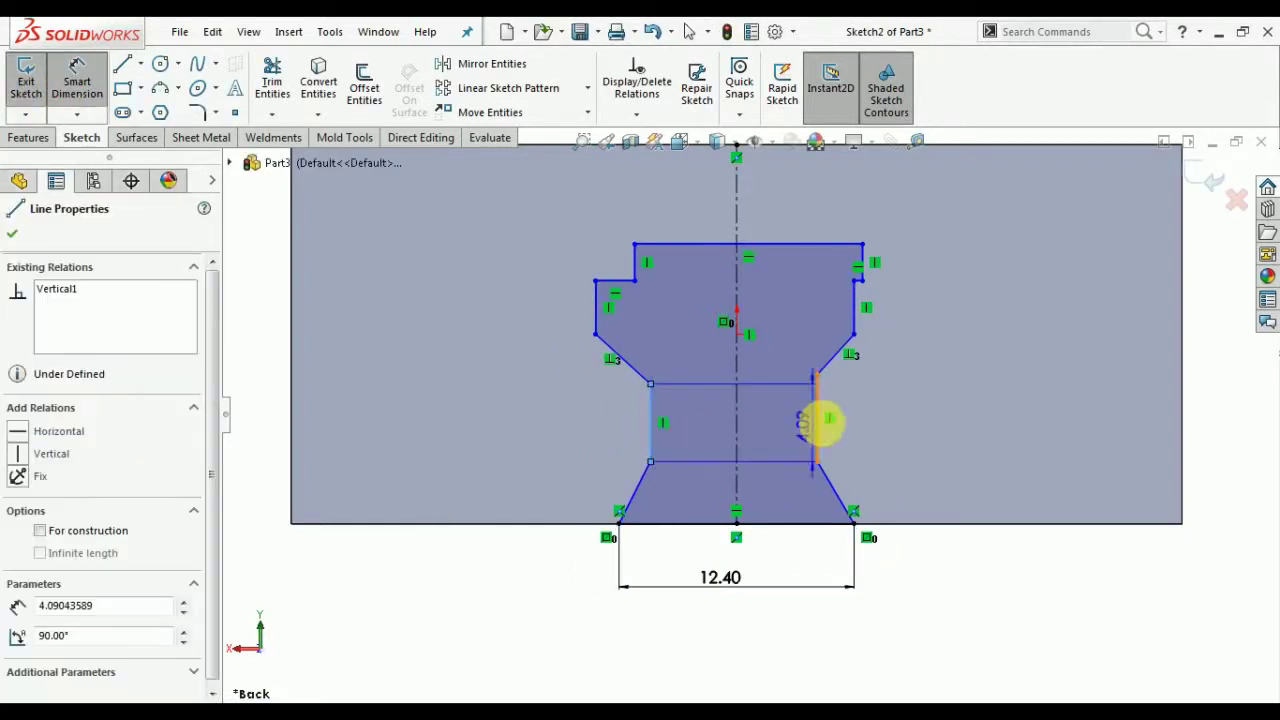
pyautogui.click(818, 430)
pyautogui.click(760, 565)
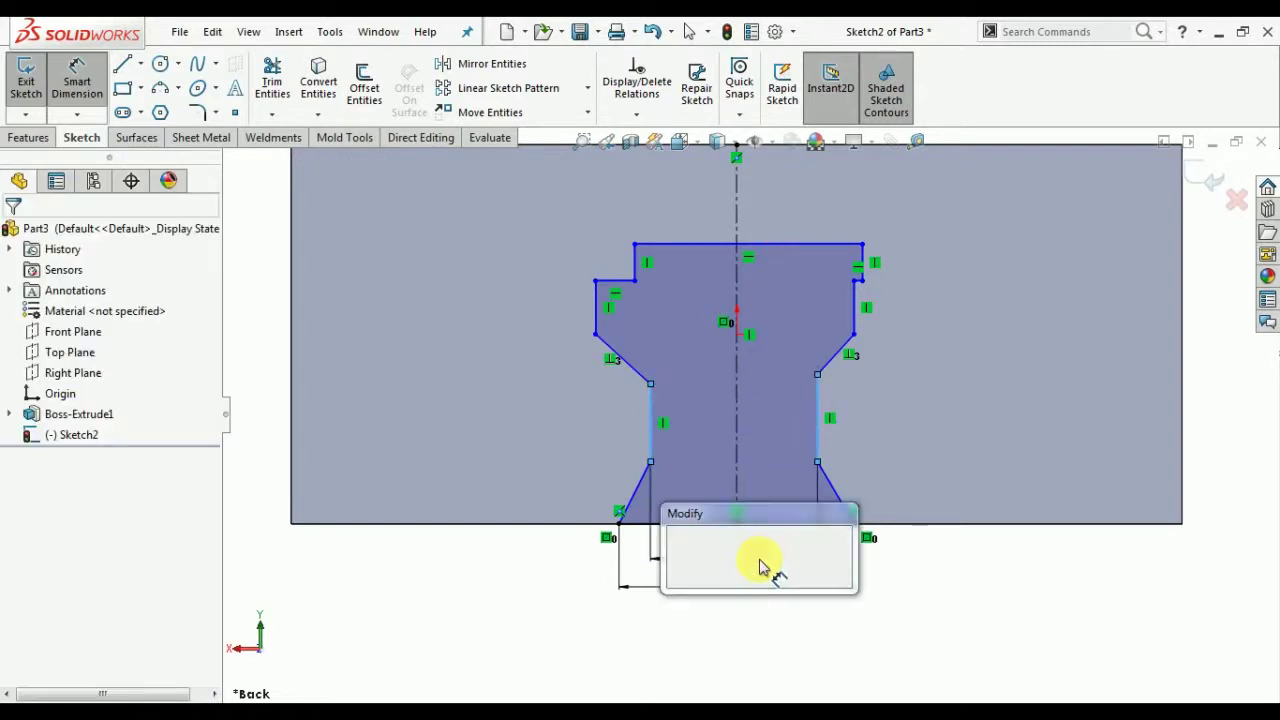
pyautogui.write('9')
pyautogui.press('Return')
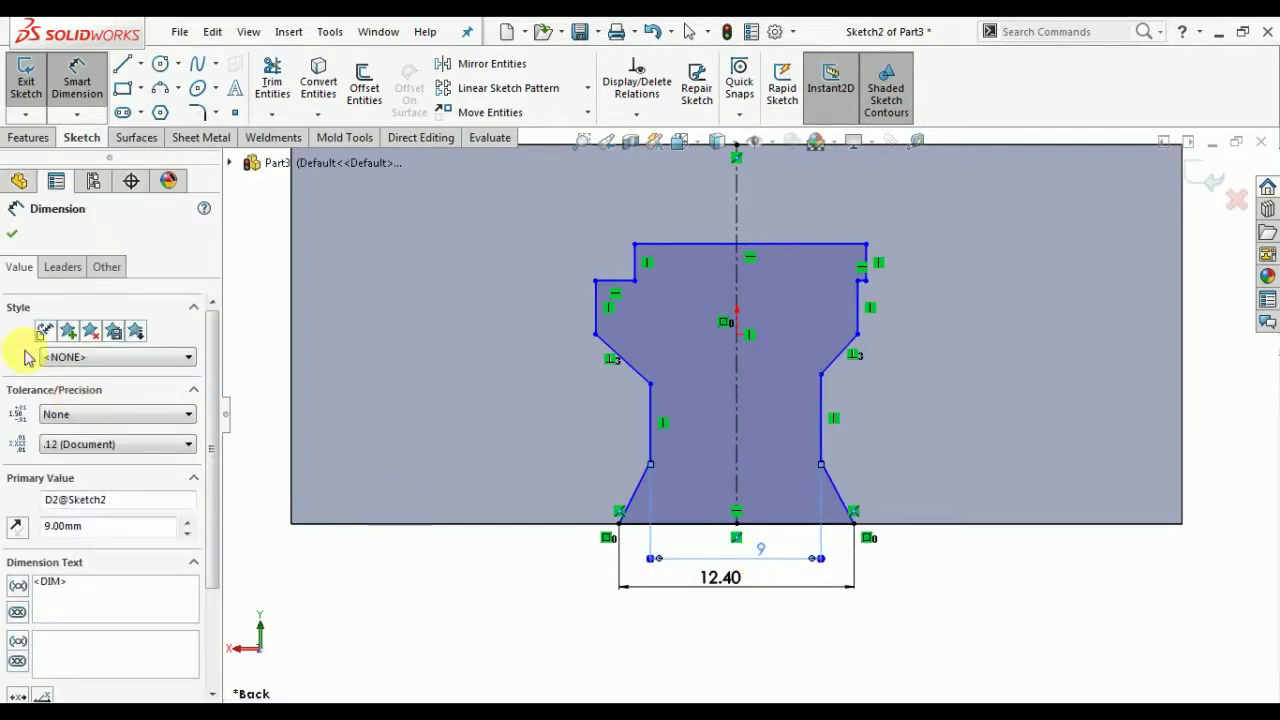
pyautogui.click(12, 234)
# Step: Make the two vertical neck lines symmetric about the vertical centerline
pyautogui.click(651, 428)
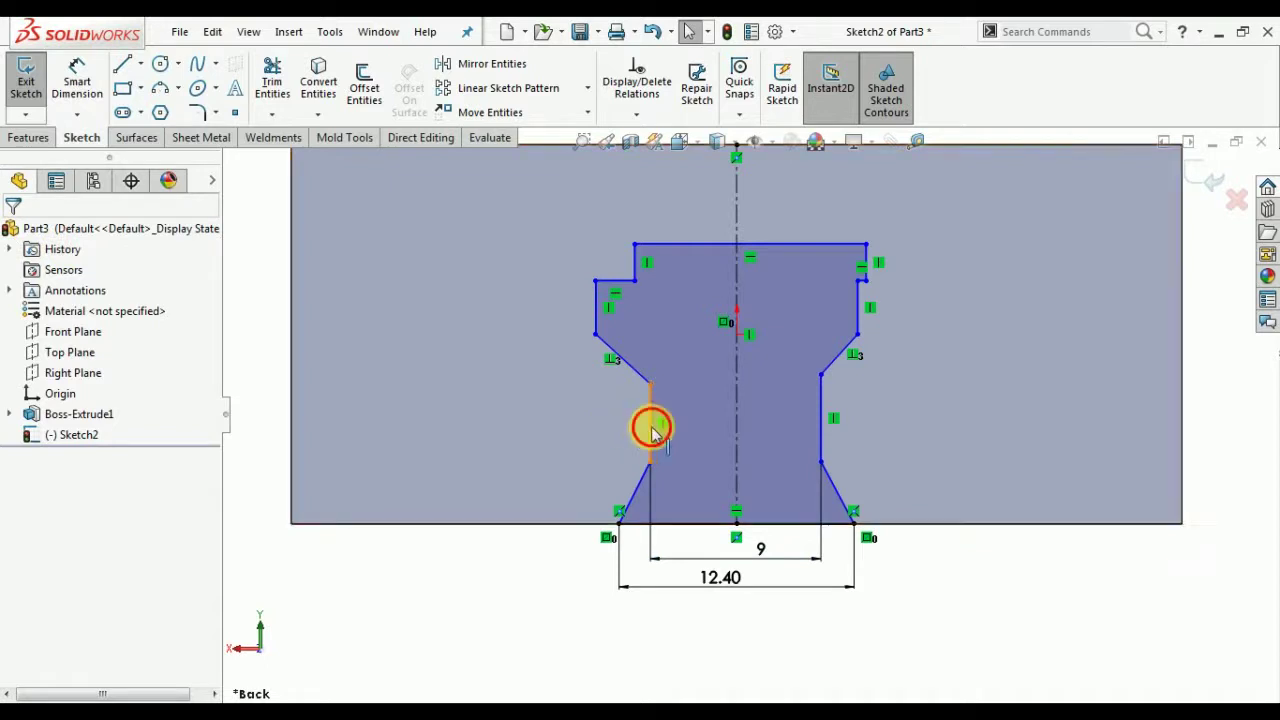
pyautogui.keyDown('ctrl'); pyautogui.click(822, 425); pyautogui.keyUp('ctrl')
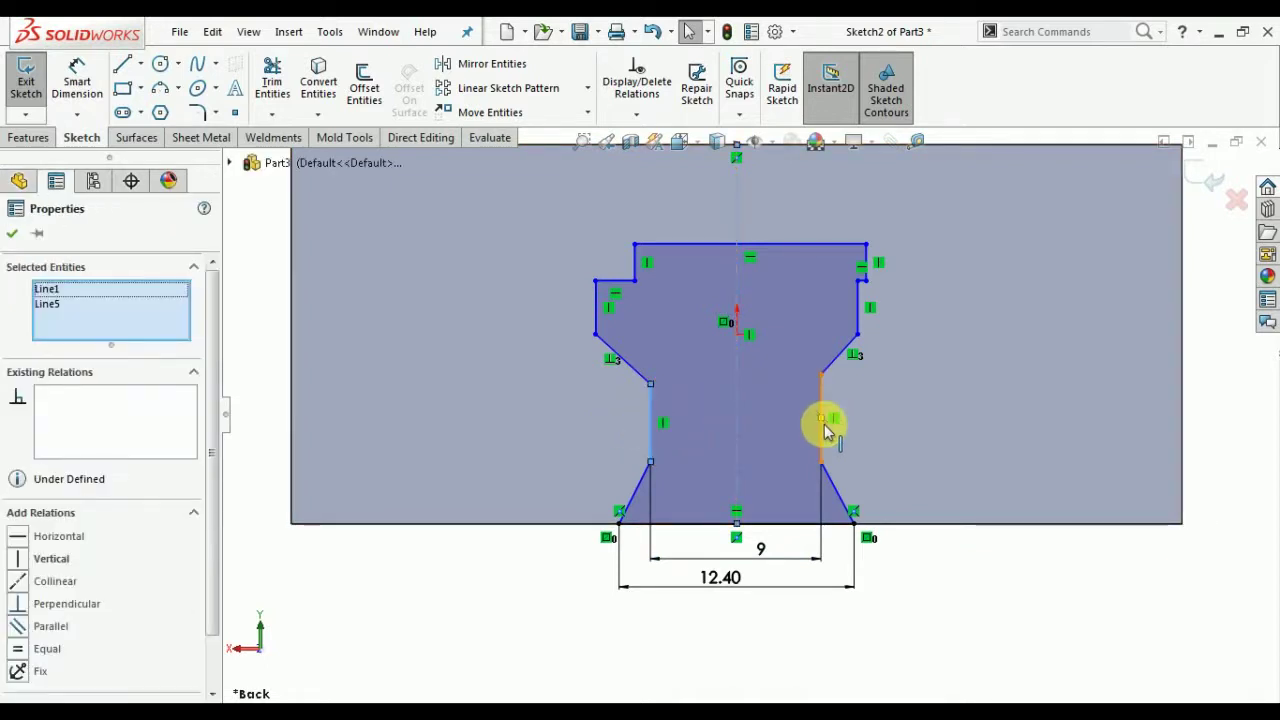
pyautogui.keyDown('ctrl'); pyautogui.click(611, 546); pyautogui.keyUp('ctrl')
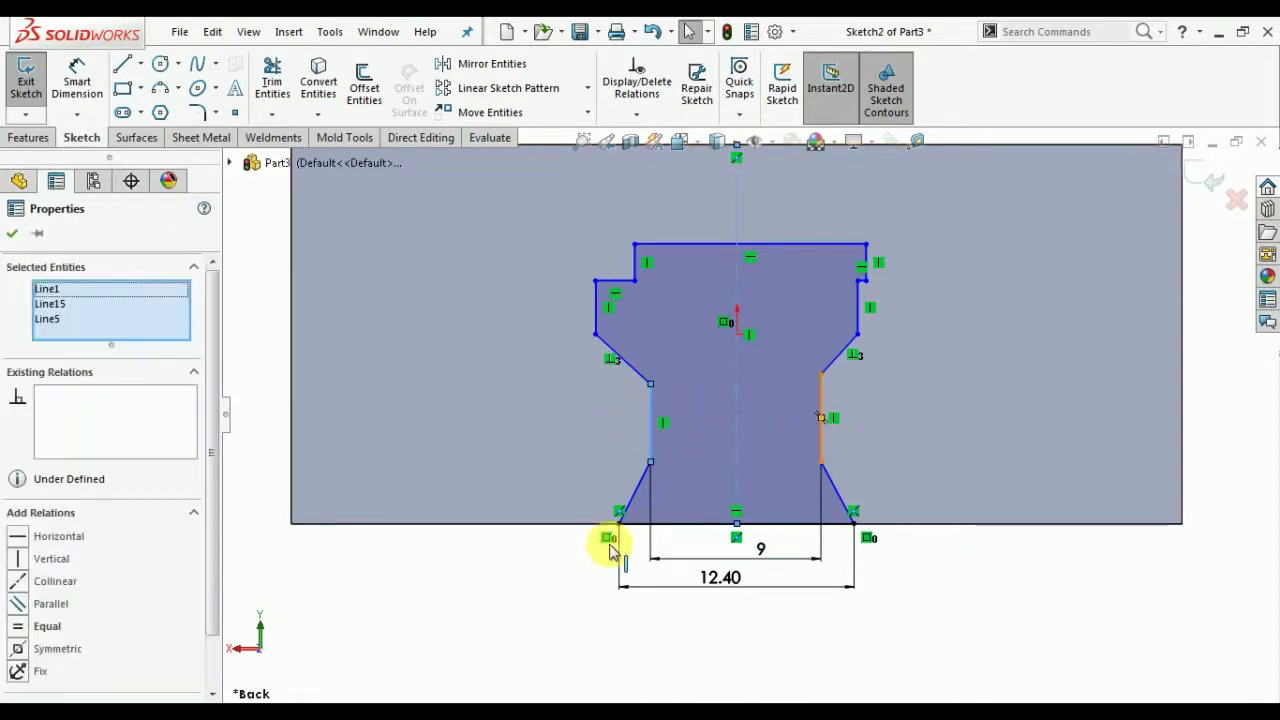
pyautogui.click(52, 649)
pyautogui.click(13, 236)
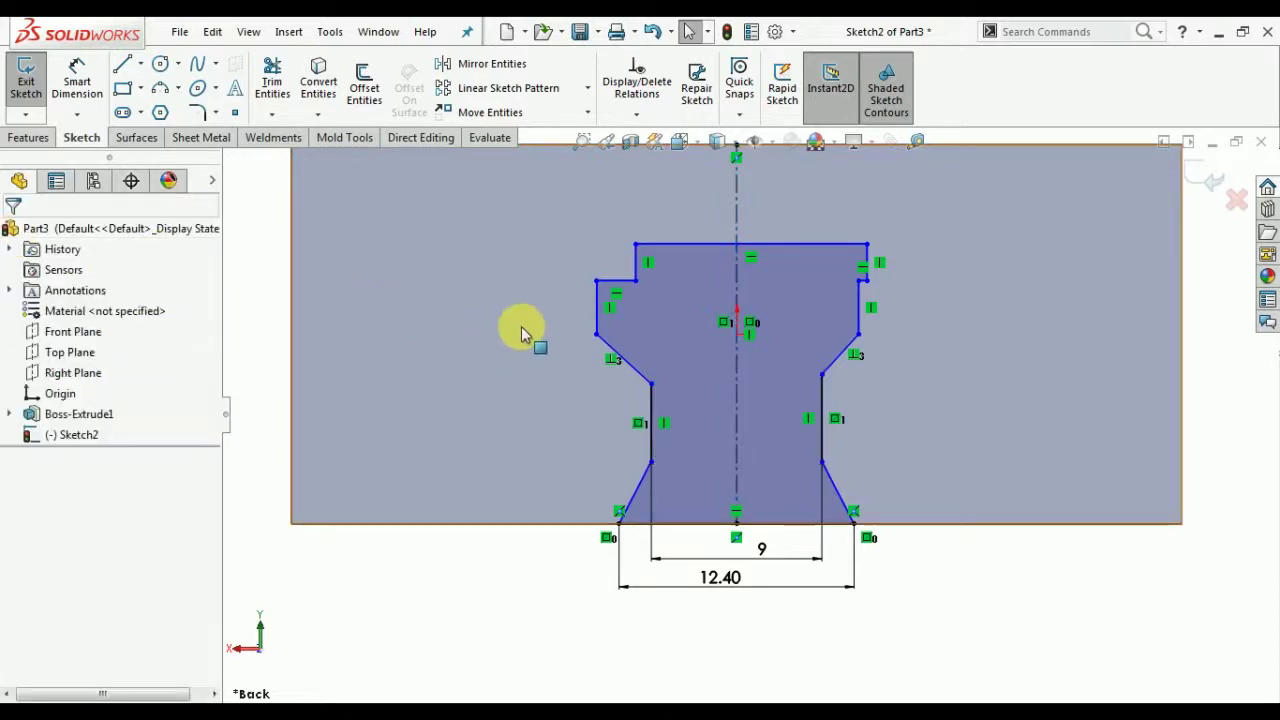
# Step: Make the two outer vertical lines of the profile's head symmetric about the vertical centerline
pyautogui.click(598, 323)
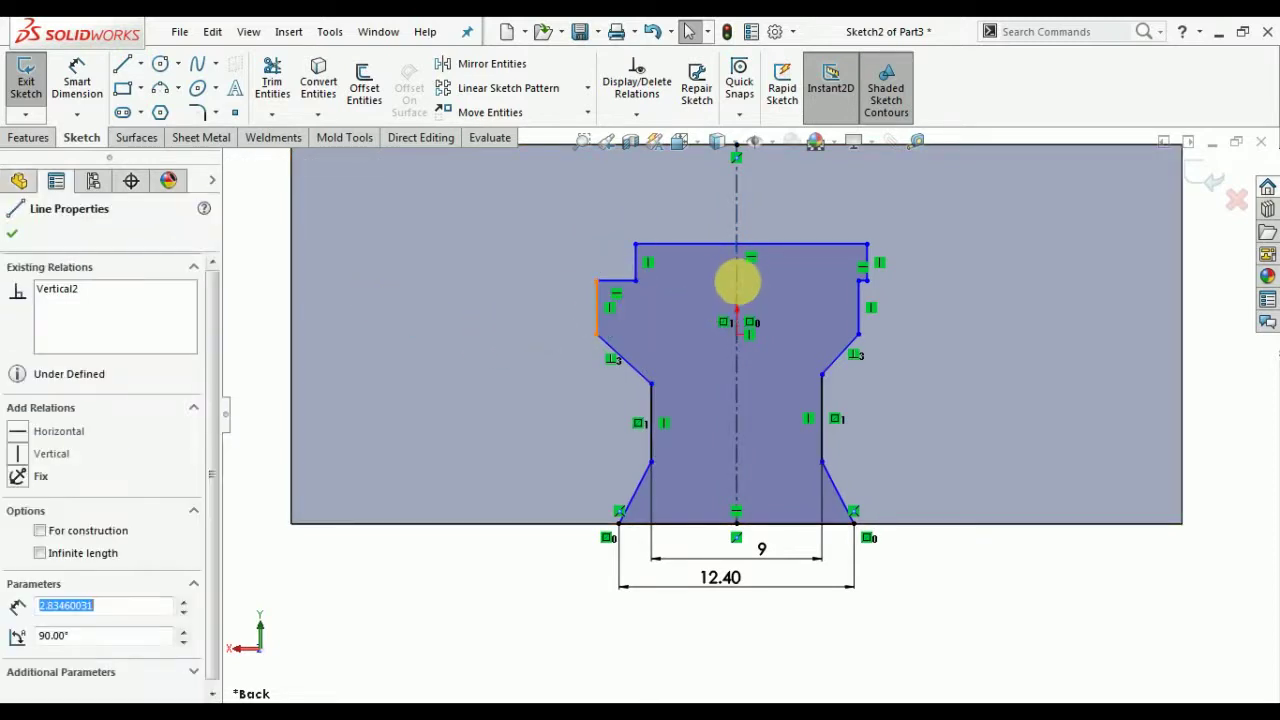
pyautogui.keyDown('ctrl'); pyautogui.click(860, 312); pyautogui.keyUp('ctrl')
pyautogui.keyDown('ctrl'); pyautogui.click(737, 345); pyautogui.keyUp('ctrl')
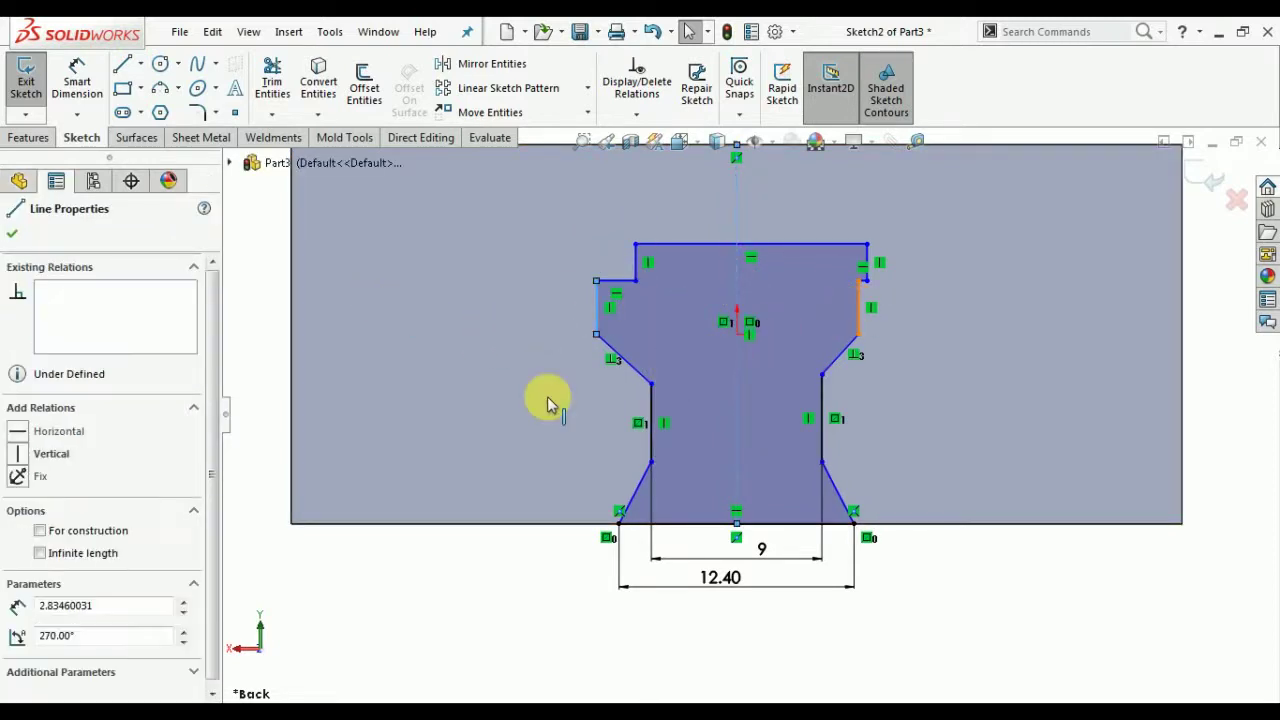
pyautogui.click(57, 648)
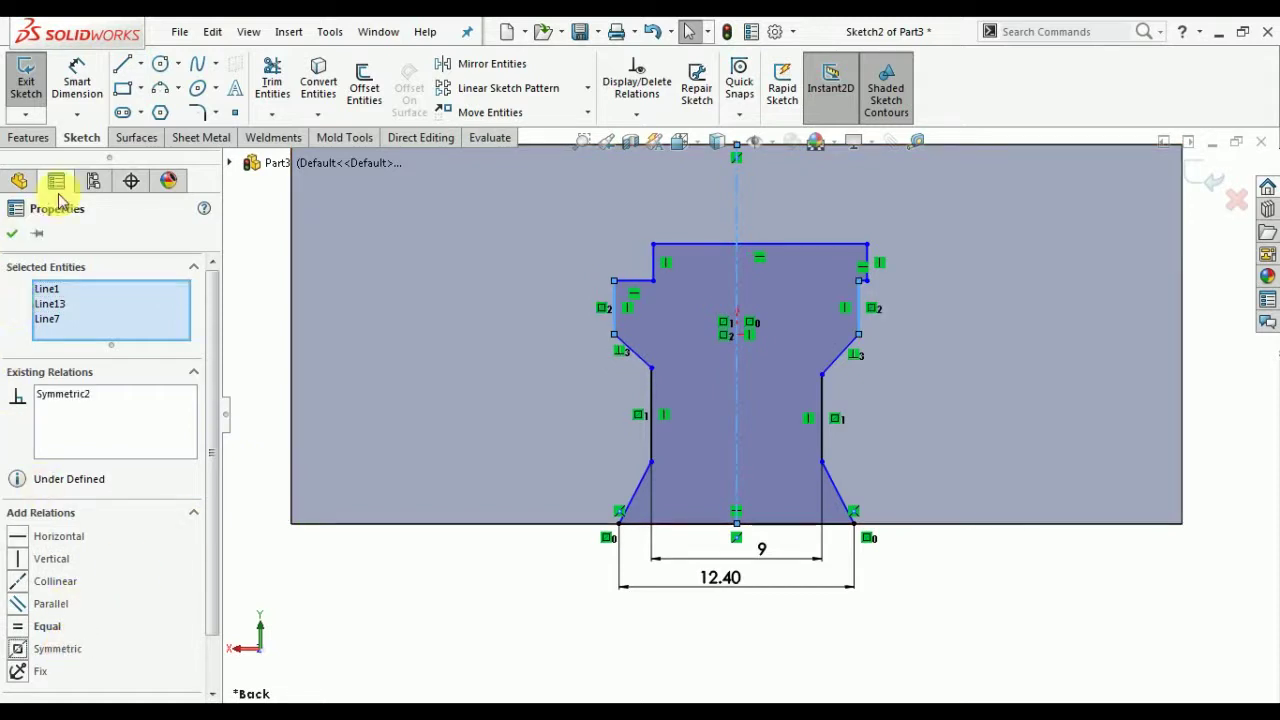
# Step: Dimension the distance between the two outer vertical lines of the profile's head to 15 mm
pyautogui.click(77, 85)
pyautogui.click(619, 325)
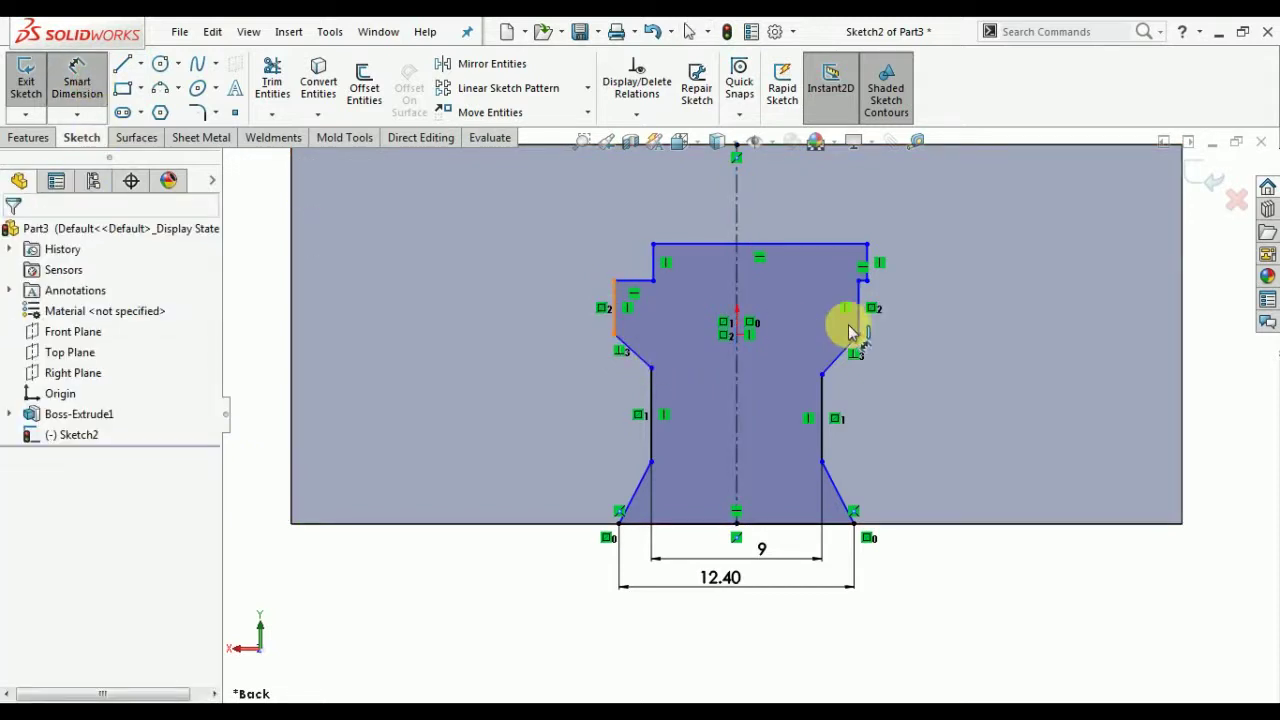
pyautogui.click(852, 328)
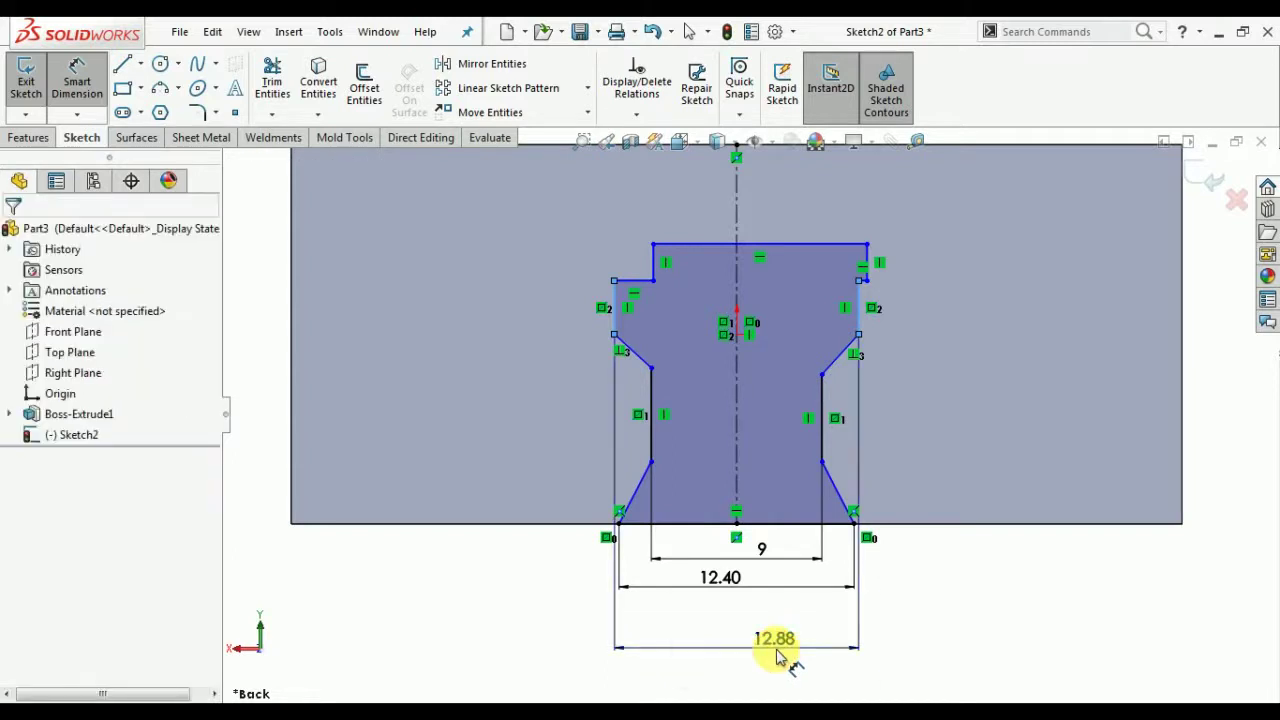
pyautogui.click(778, 650)
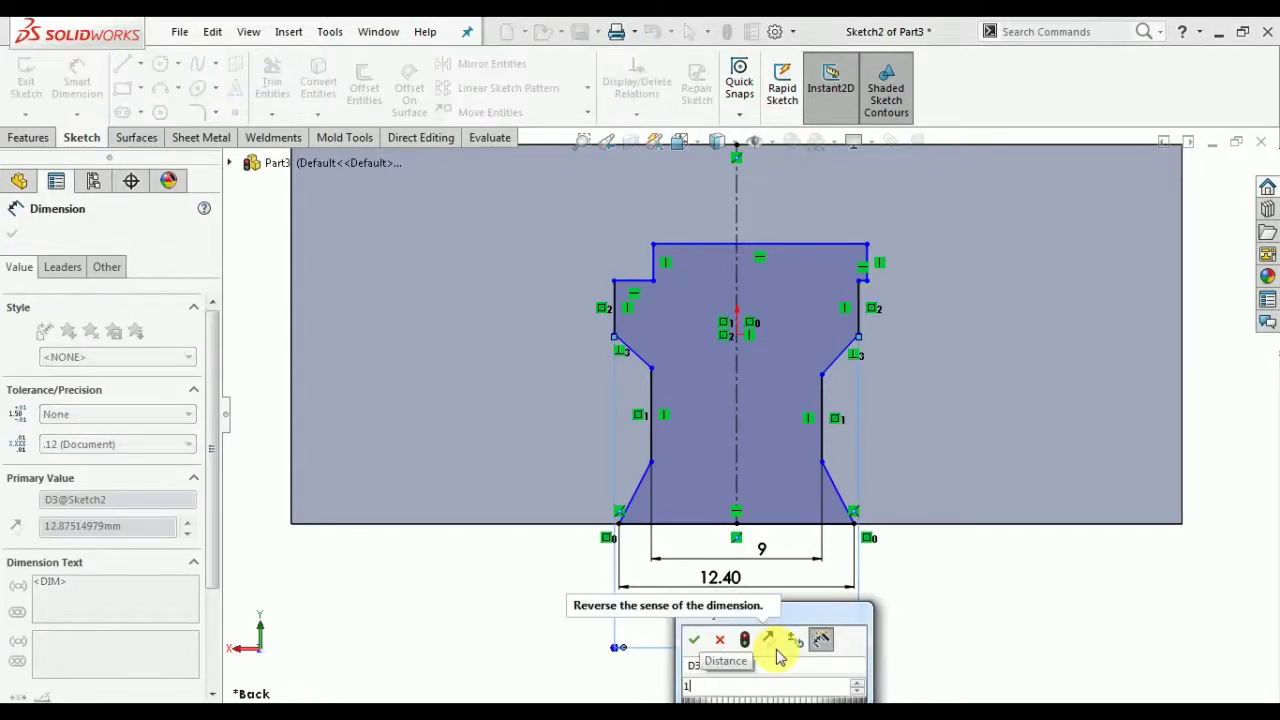
pyautogui.write('15')
pyautogui.press('Return')
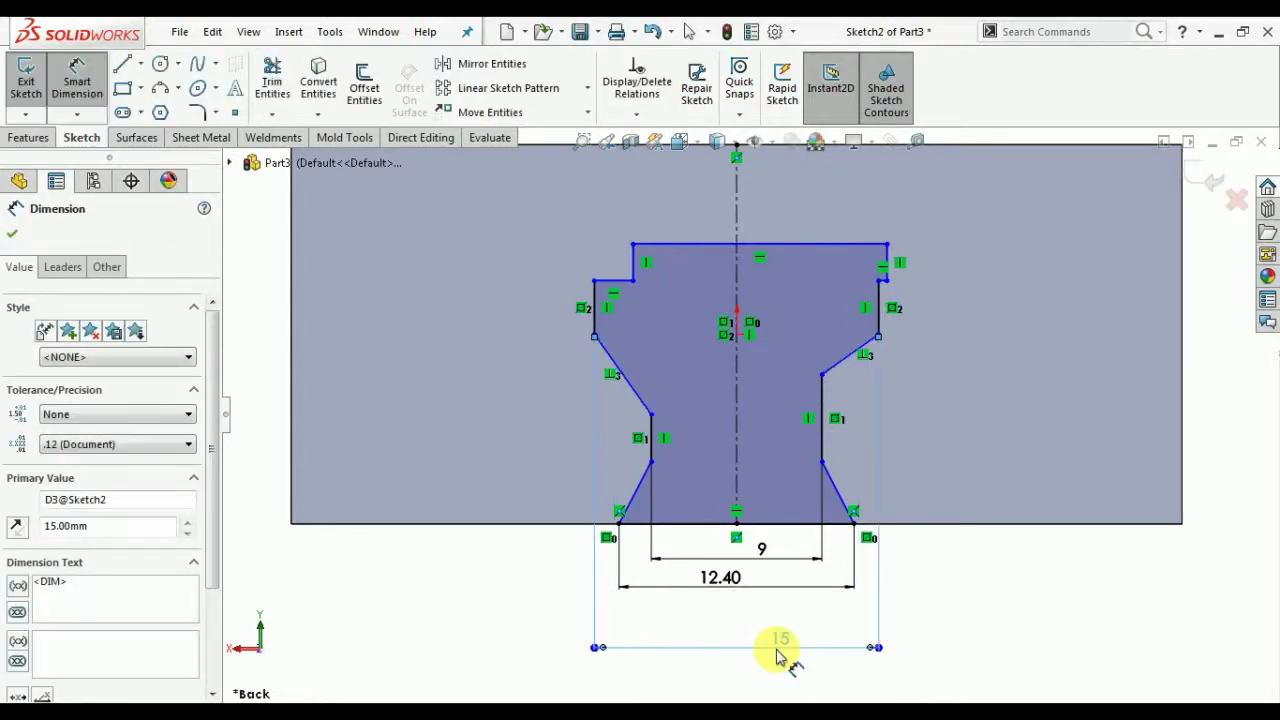
pyautogui.click(14, 243)
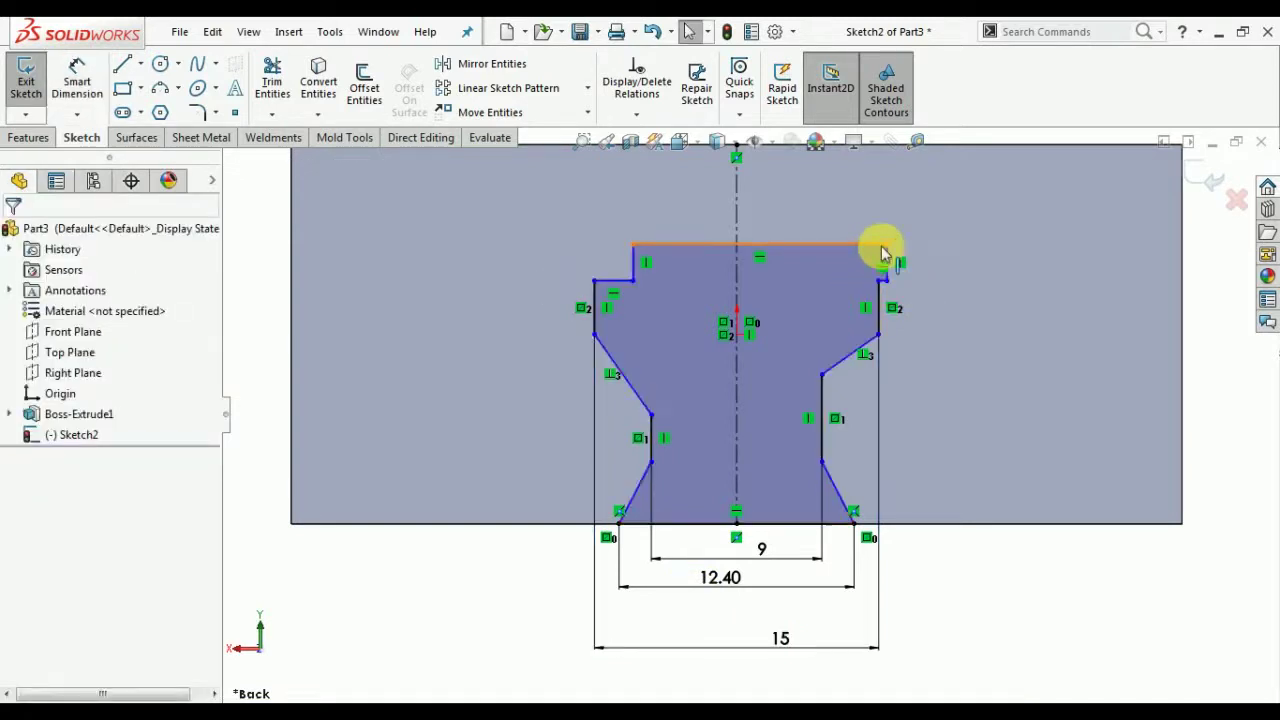
# Step: Move the right upper corner of the profile's top step inward and dimension the step's width to 10.4 mm
pyautogui.moveTo(884, 250); pyautogui.dragTo(862, 249)
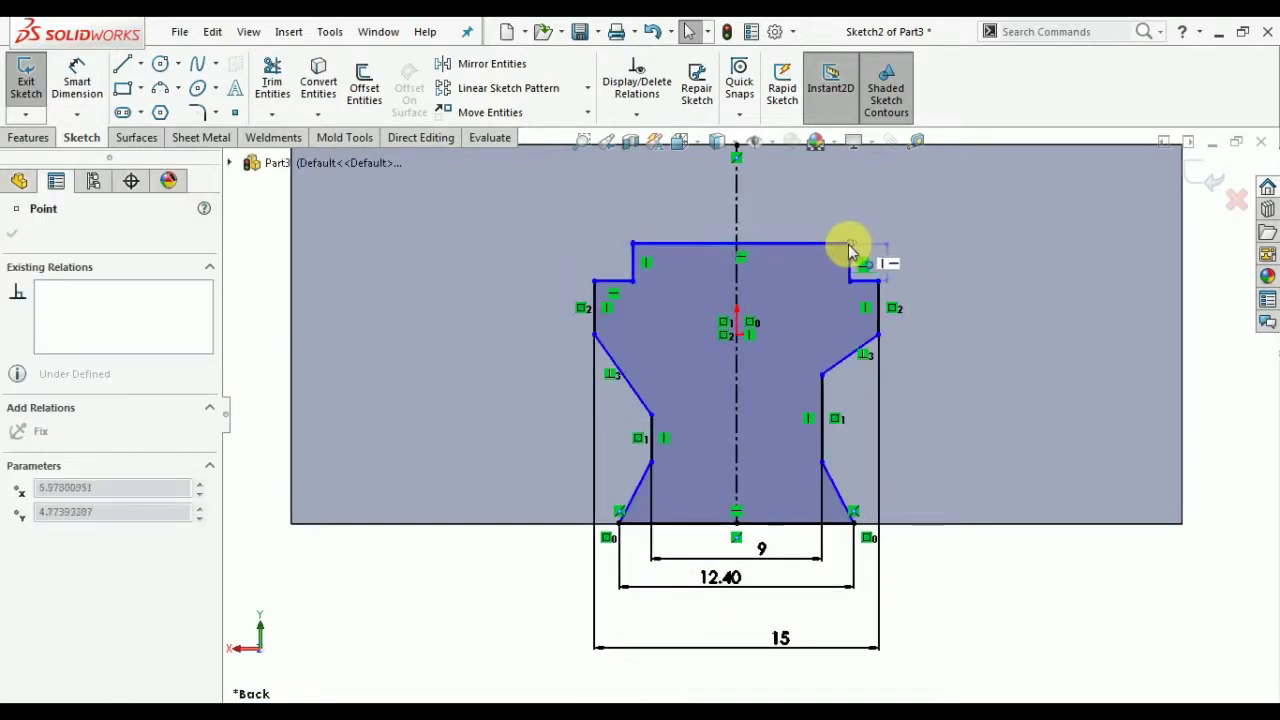
pyautogui.click(1006, 583)
pyautogui.click(76, 100)
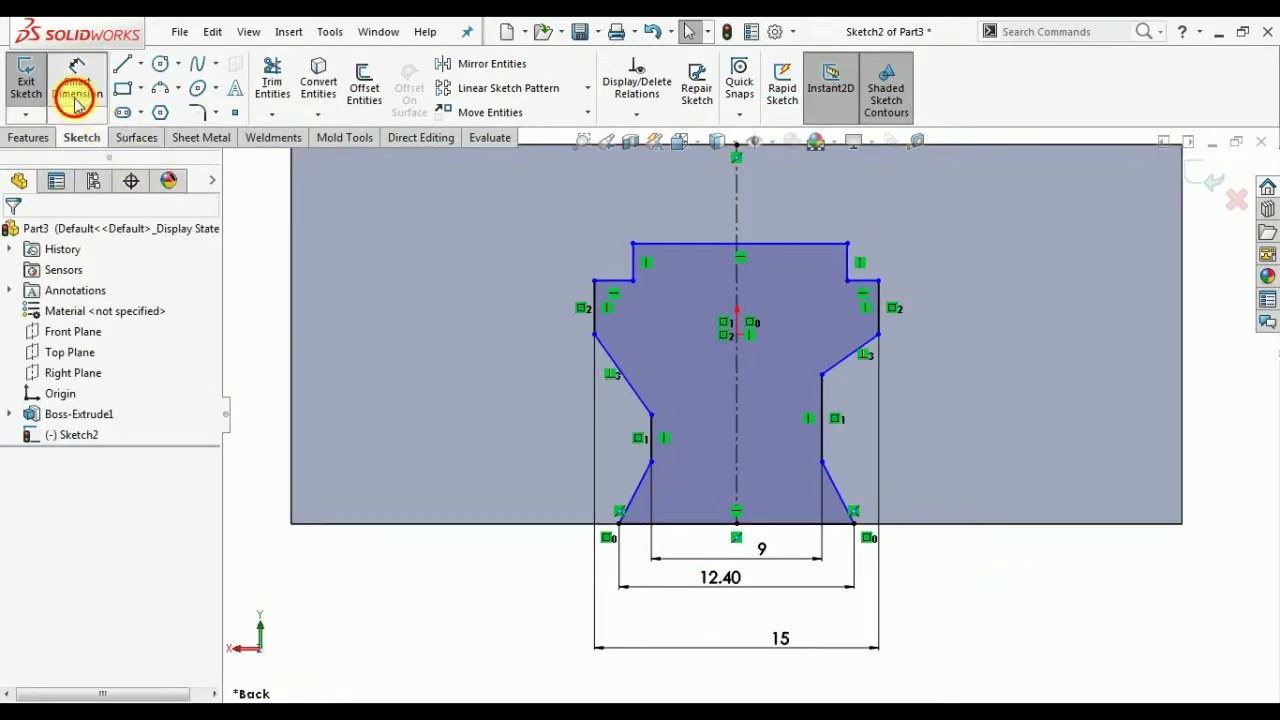
pyautogui.click(634, 268)
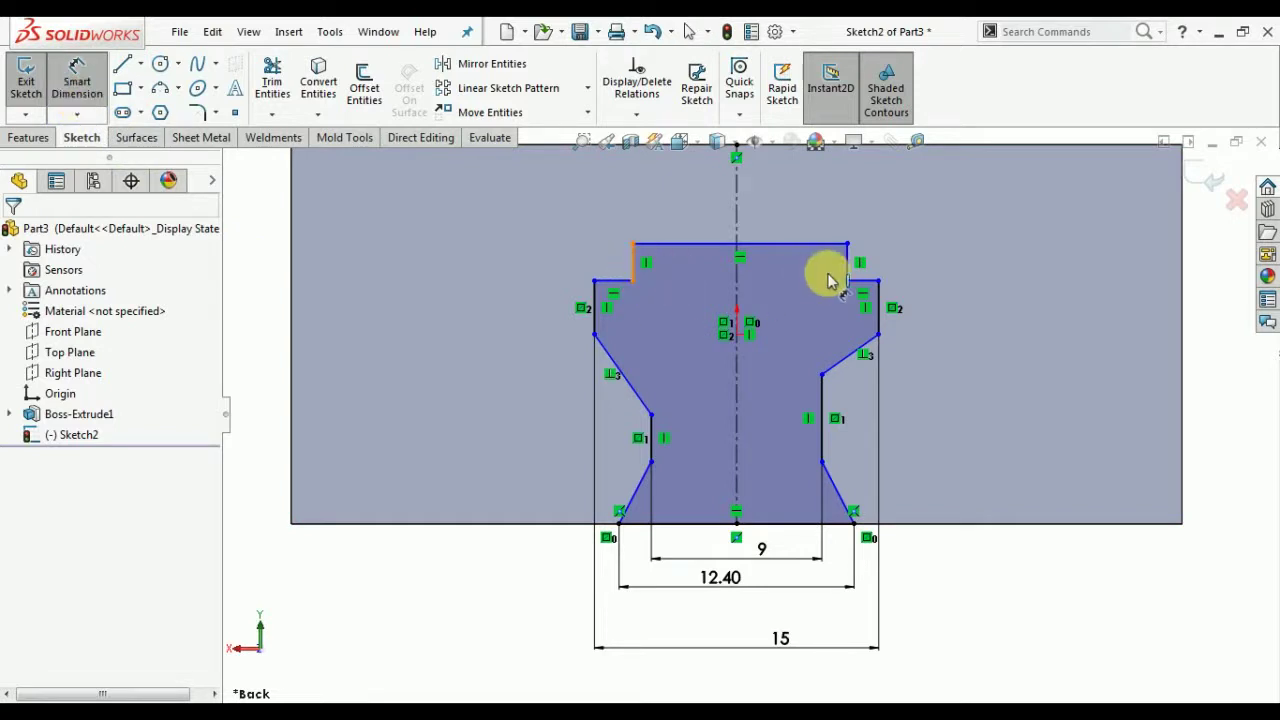
pyautogui.click(848, 262)
pyautogui.click(790, 208)
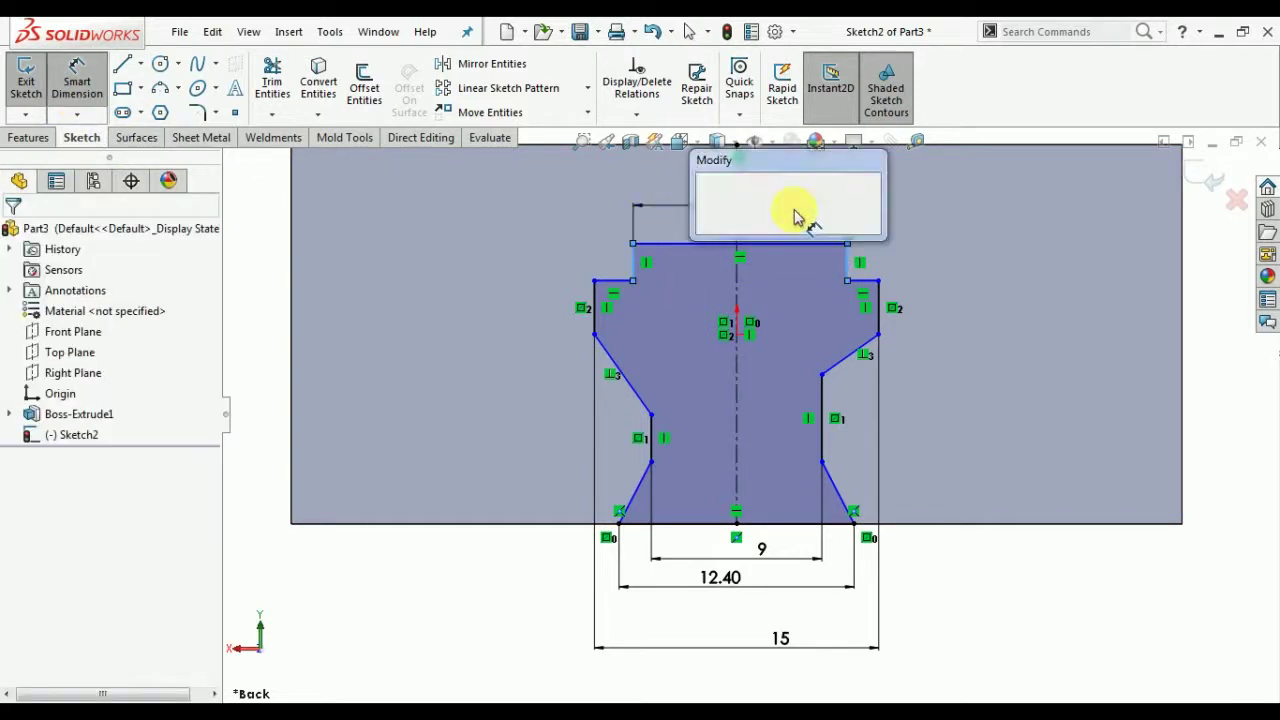
pyautogui.write('10.4')
pyautogui.press('Return')
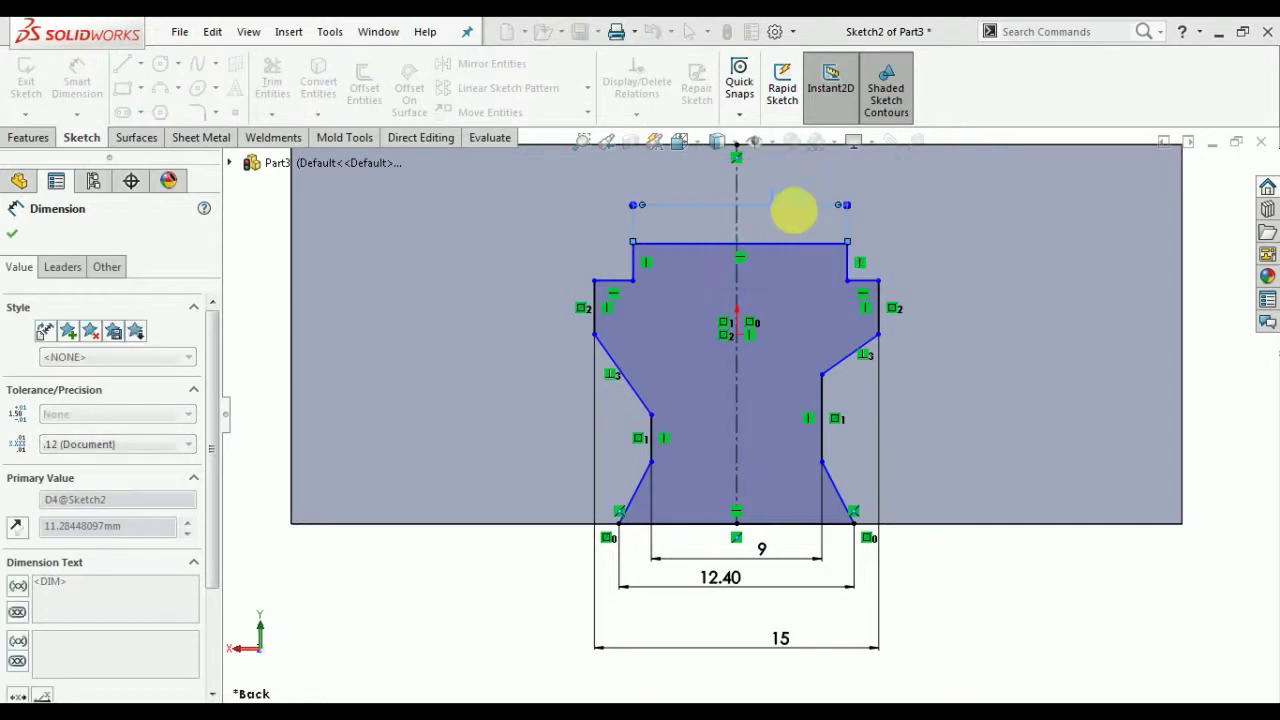
pyautogui.click(12, 233)
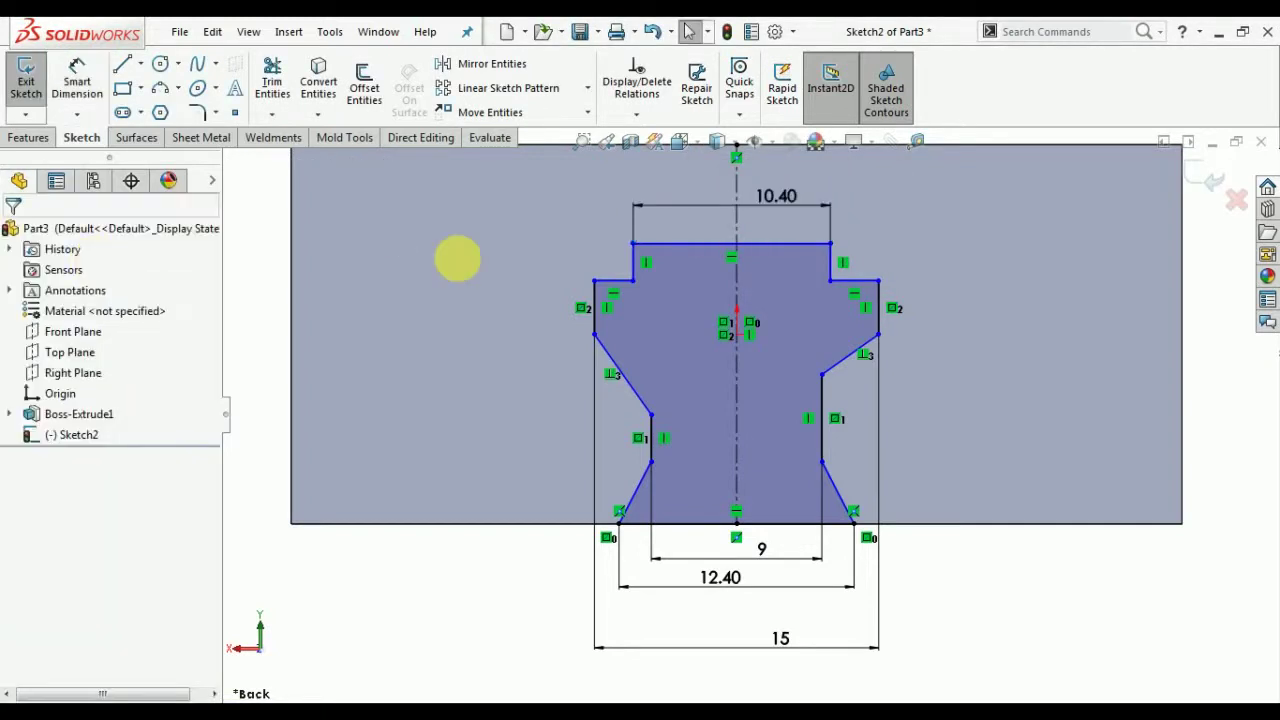
# Step: Make the two short vertical lines of the profile's top step symmetric about the vertical centerline
pyautogui.click(632, 265)
pyautogui.click(737, 280)
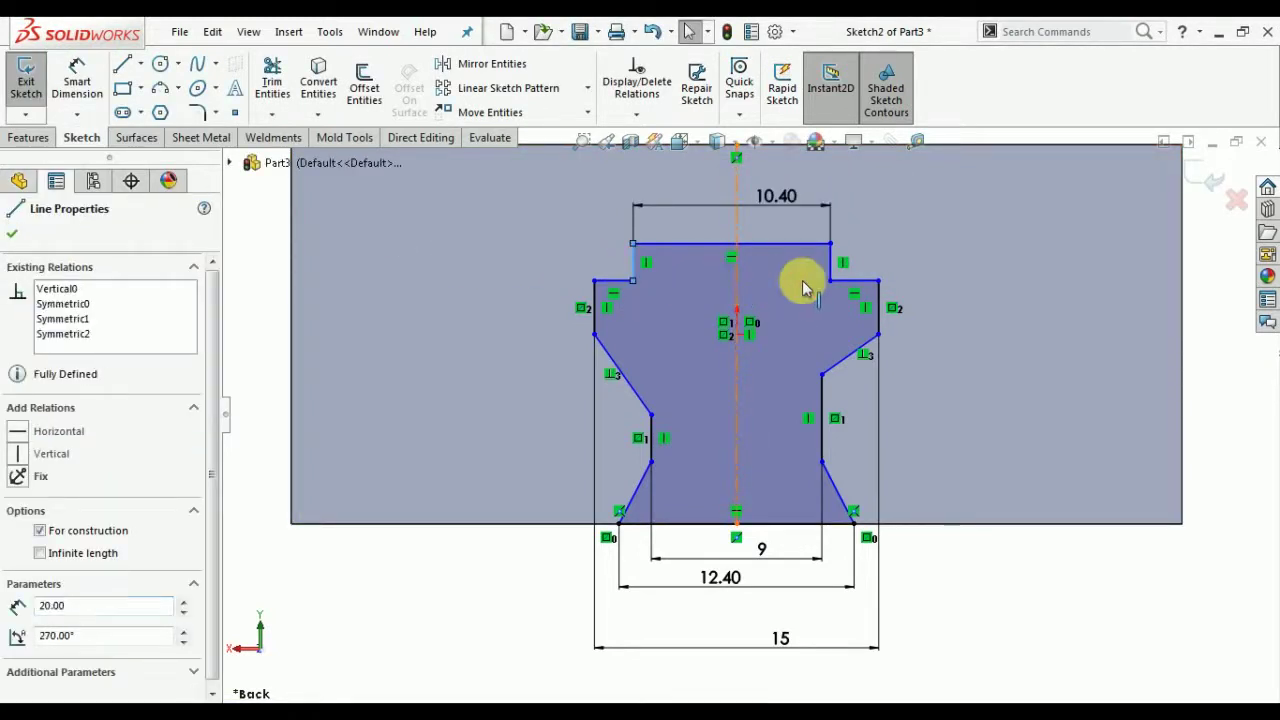
pyautogui.keyDown('ctrl'); pyautogui.click(831, 266); pyautogui.keyUp('ctrl')
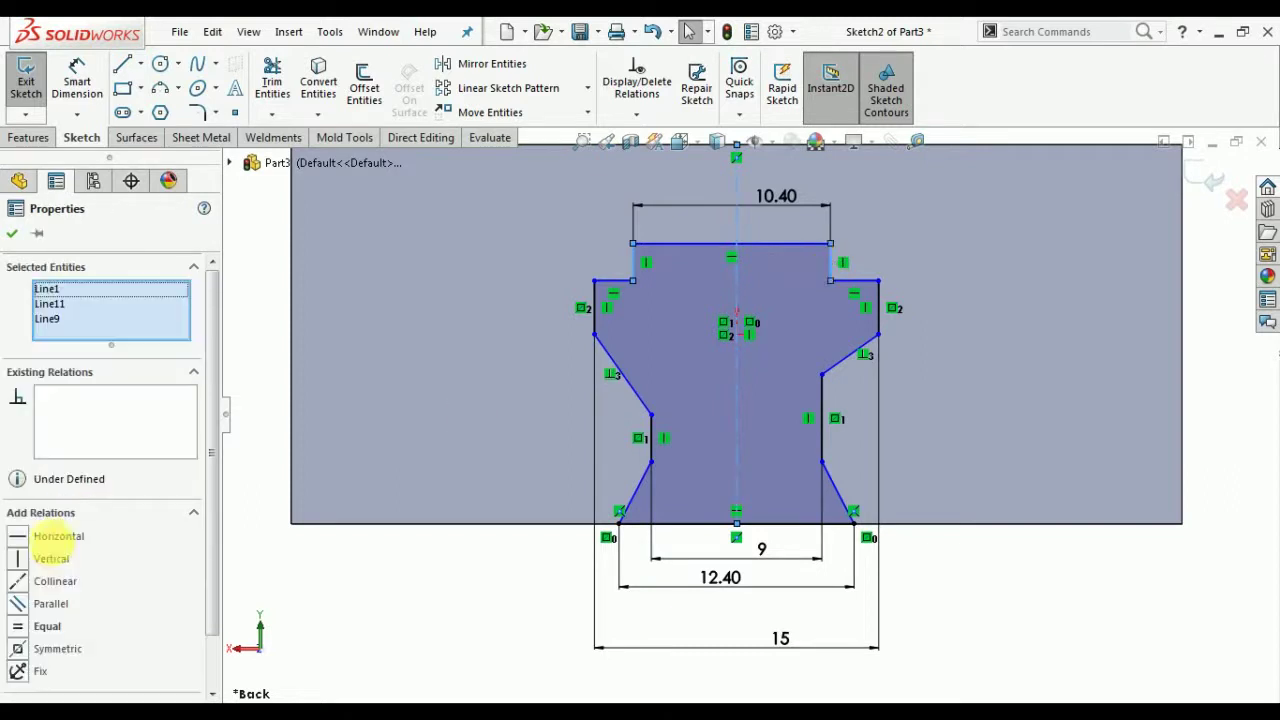
pyautogui.click(57, 649)
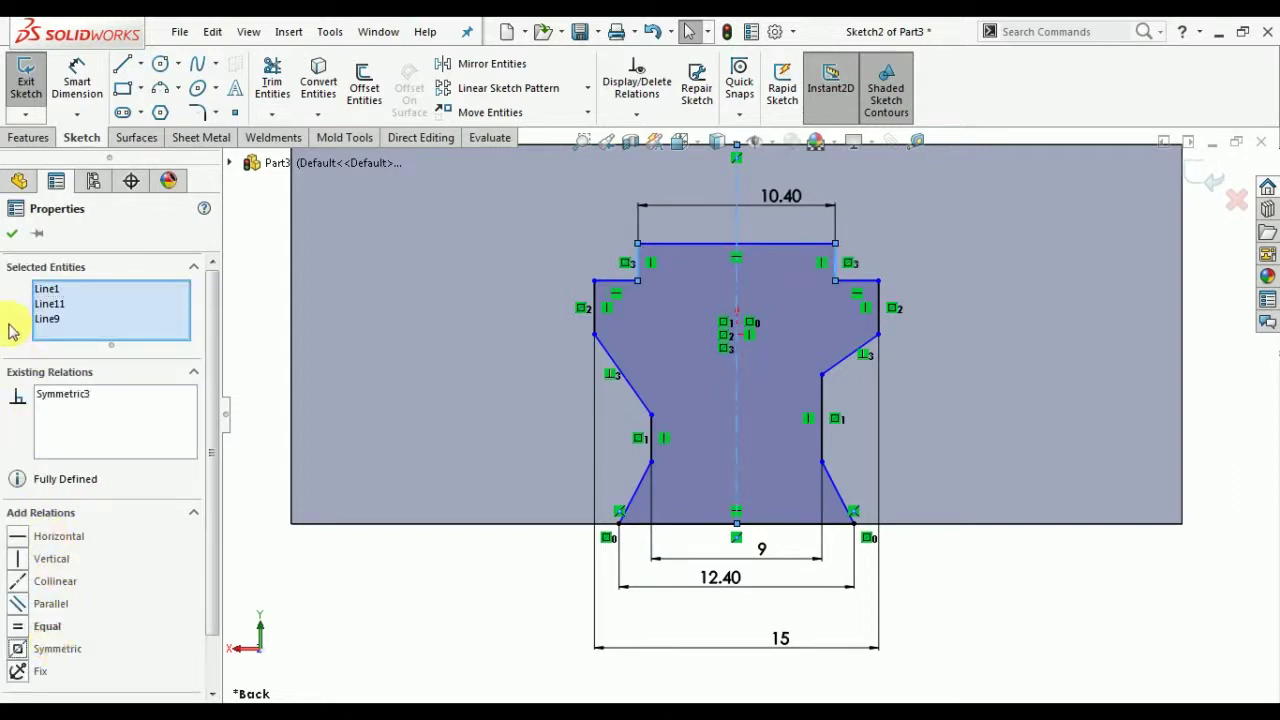
pyautogui.click(12, 234)
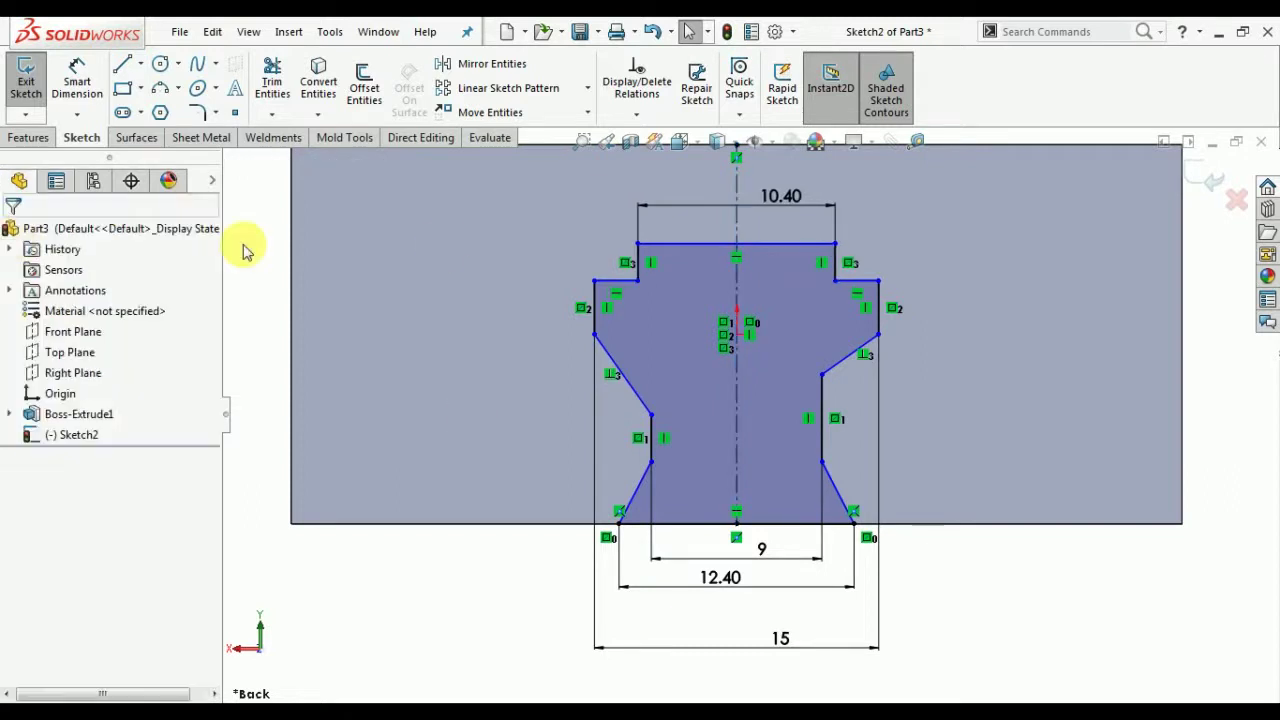
# Step: Dimension the top step's height above the shoulder line to 1.5 mm on both sides of the profile
pyautogui.click(77, 80)
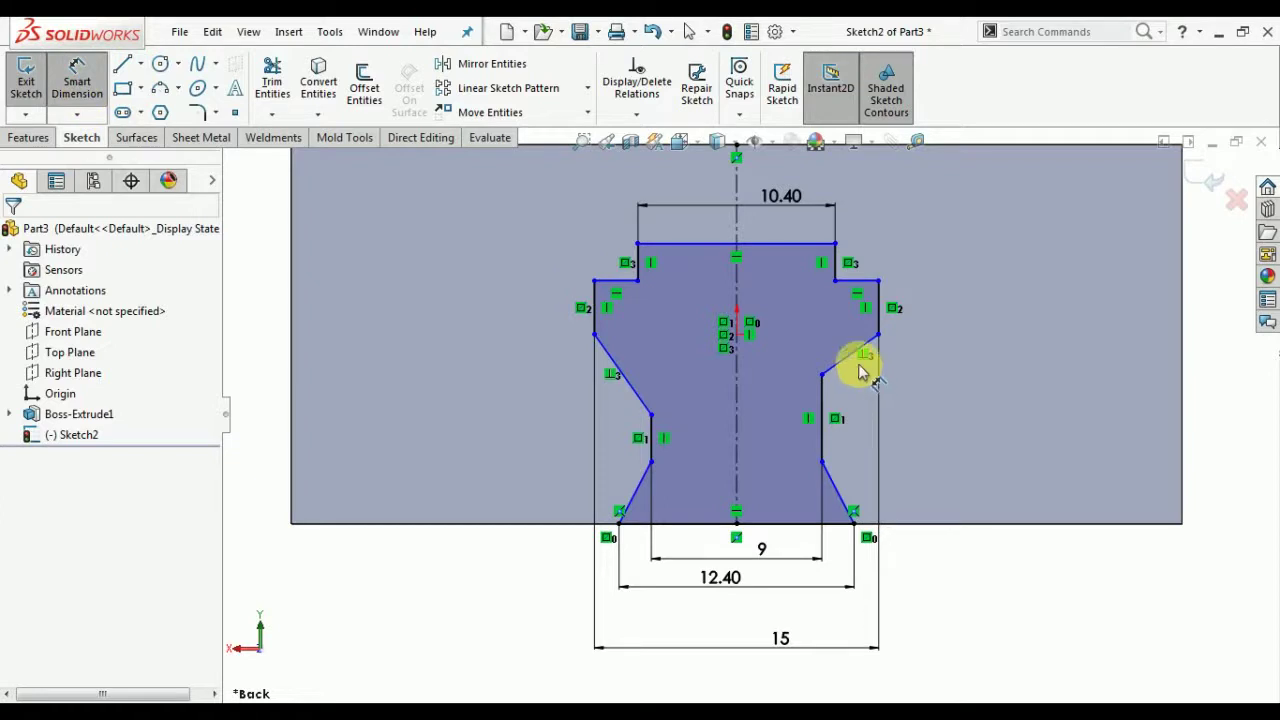
pyautogui.click(669, 248)
pyautogui.click(525, 261)
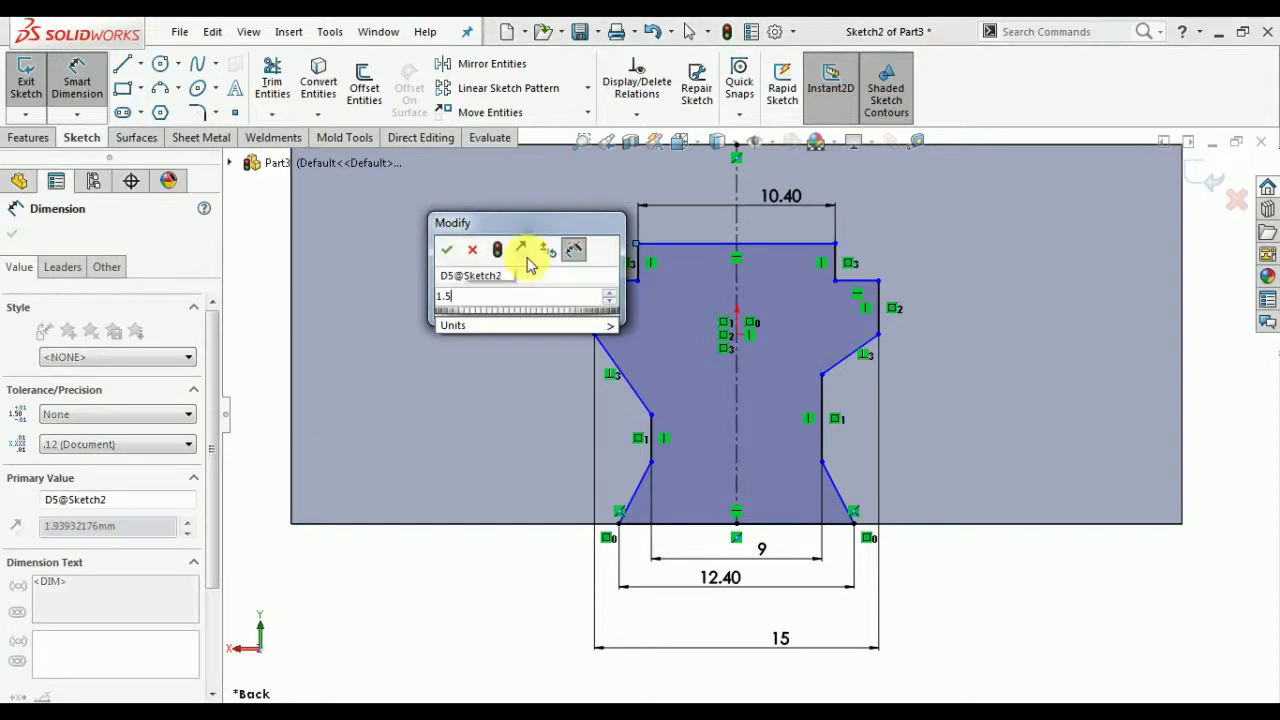
pyautogui.press('Return')
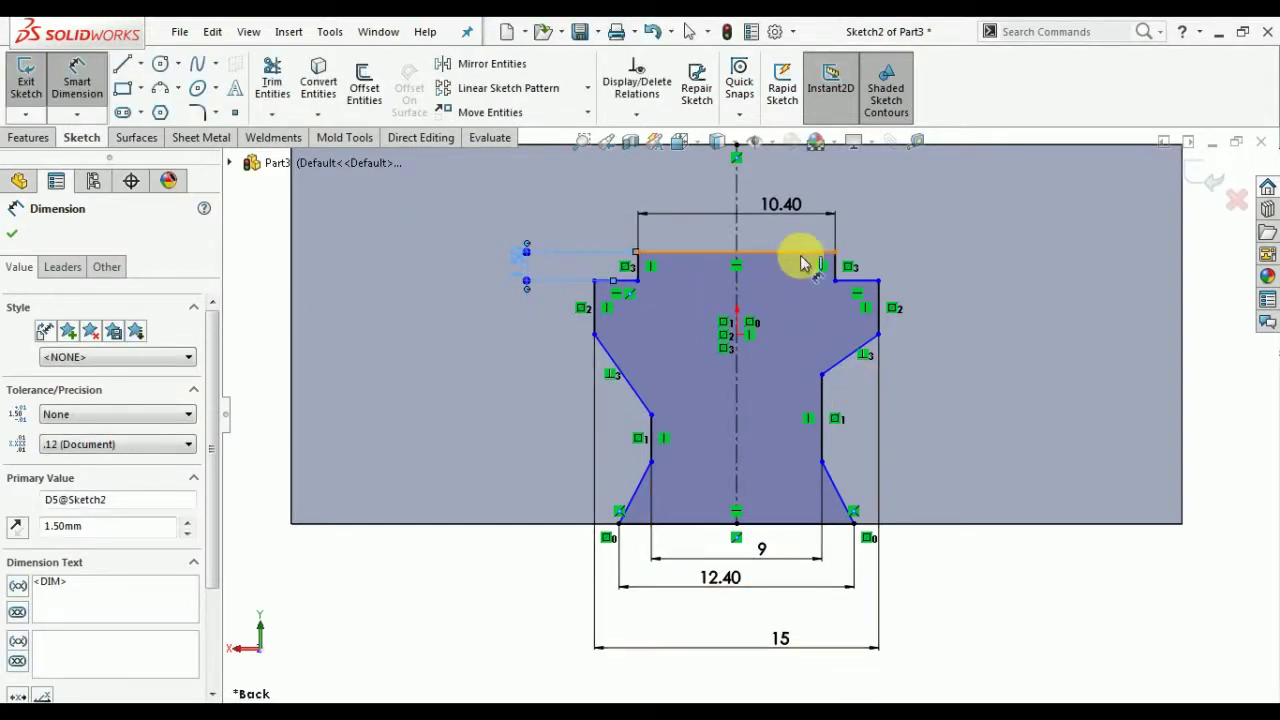
pyautogui.click(852, 280)
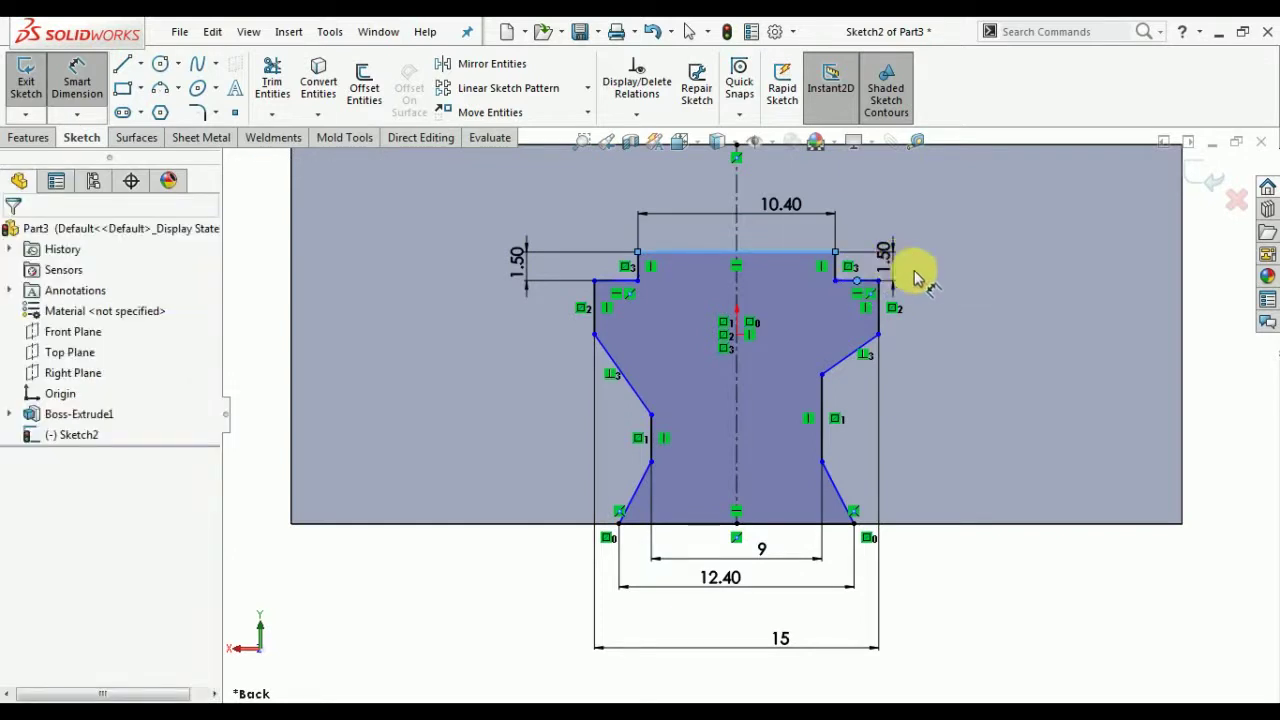
pyautogui.doubleClick(905, 272)
pyautogui.click(815, 251)
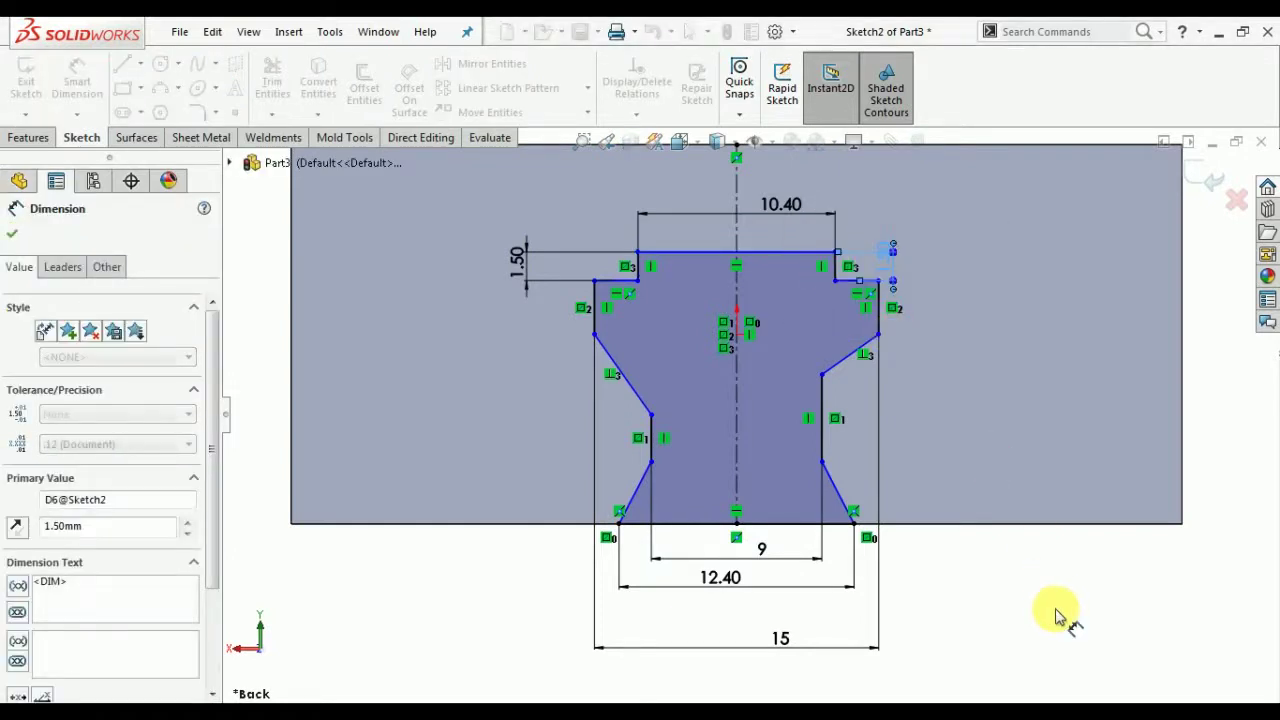
pyautogui.press('Escape')
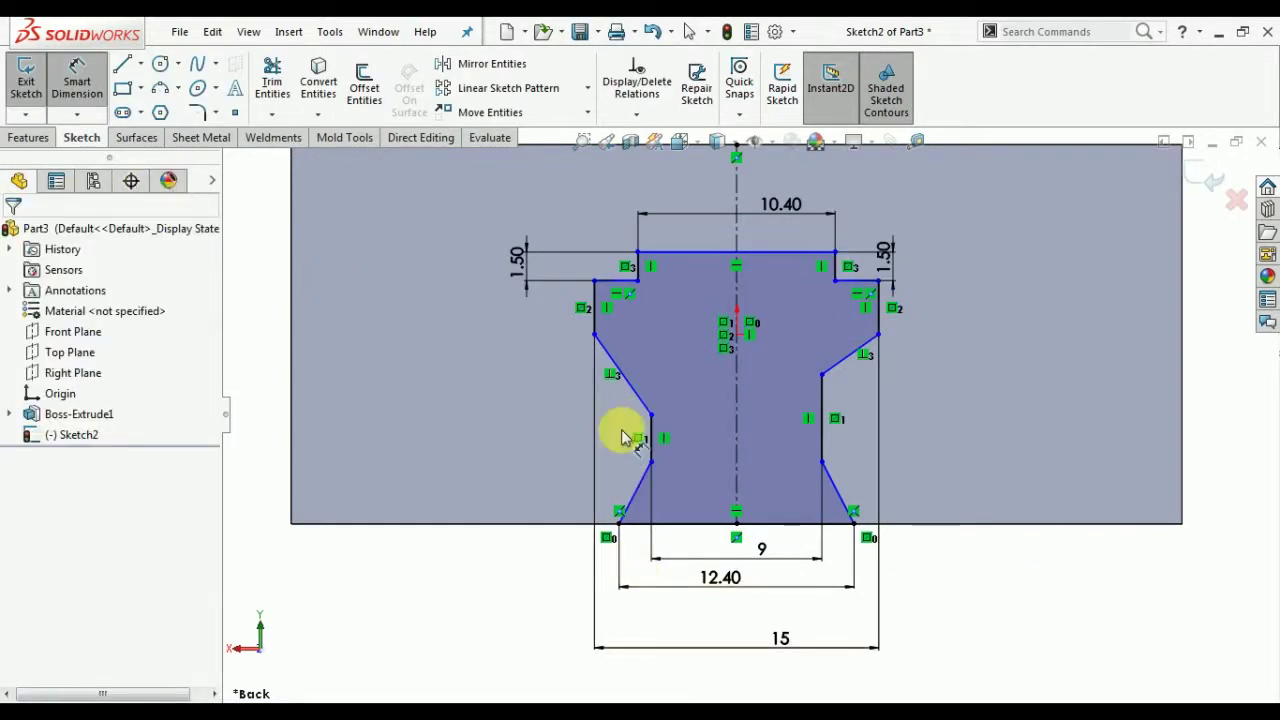
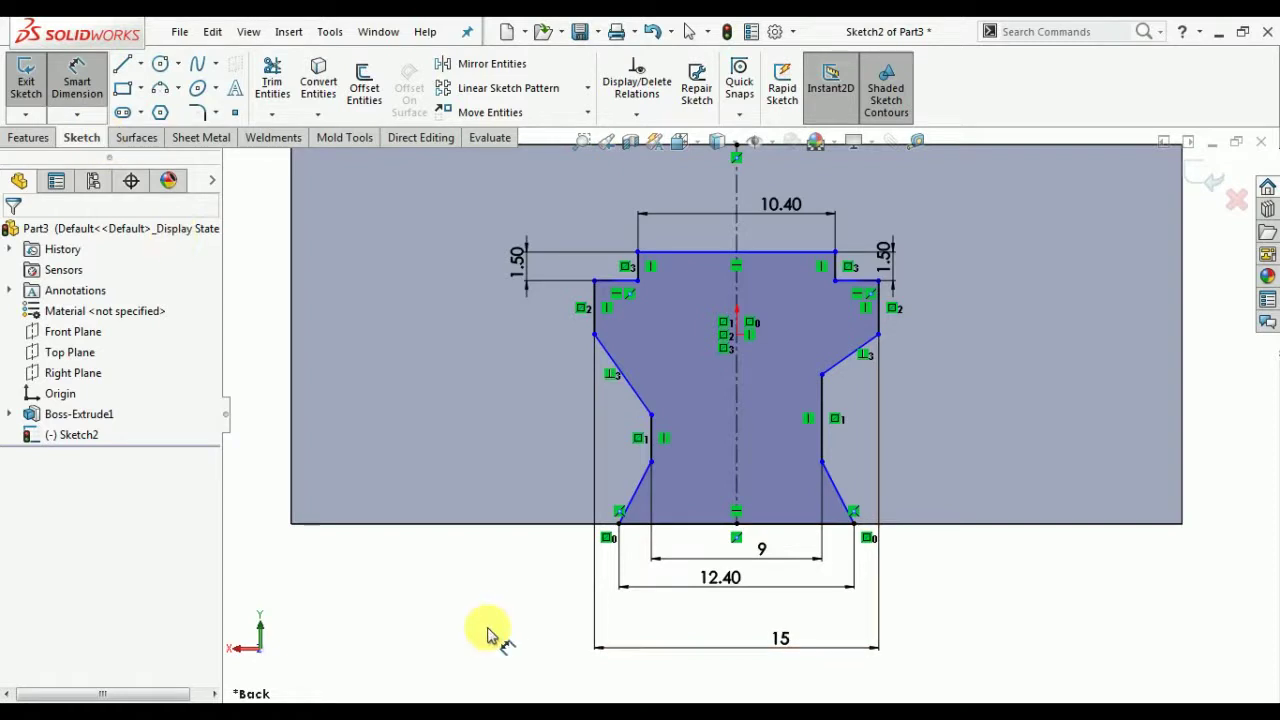
pyautogui.click(77, 114)
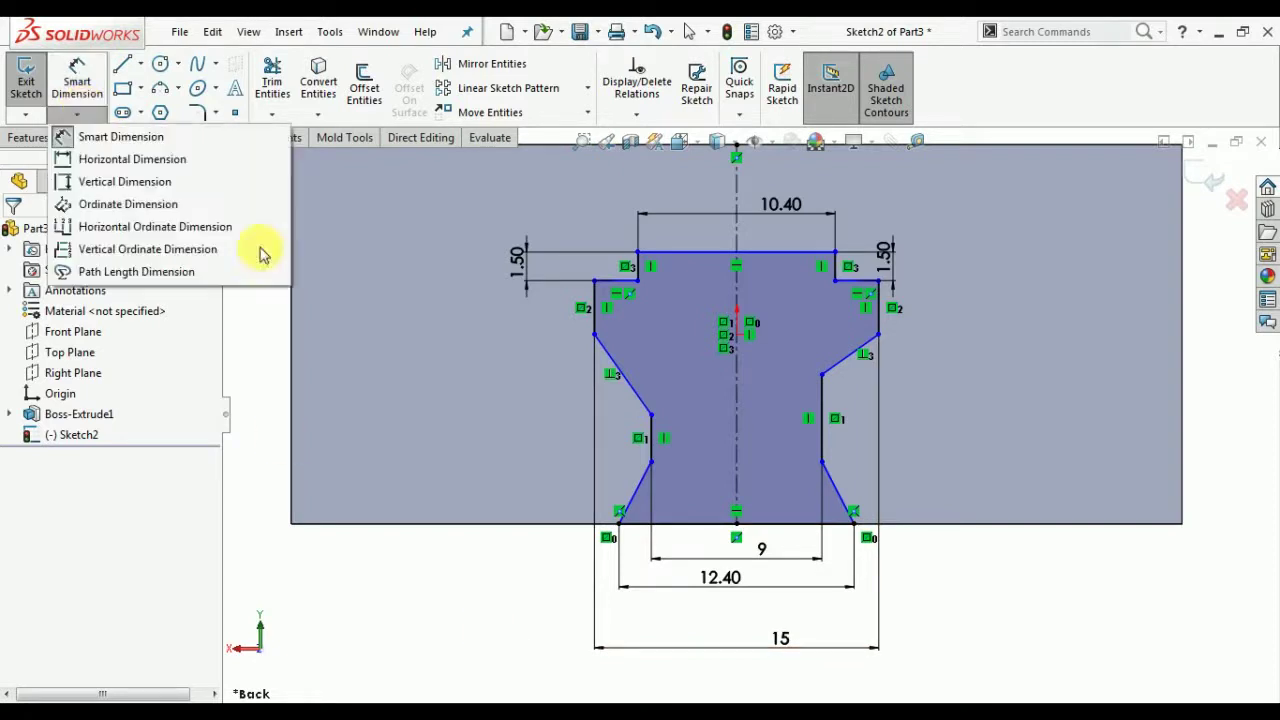
pyautogui.click(476, 484)
pyautogui.press('Escape')
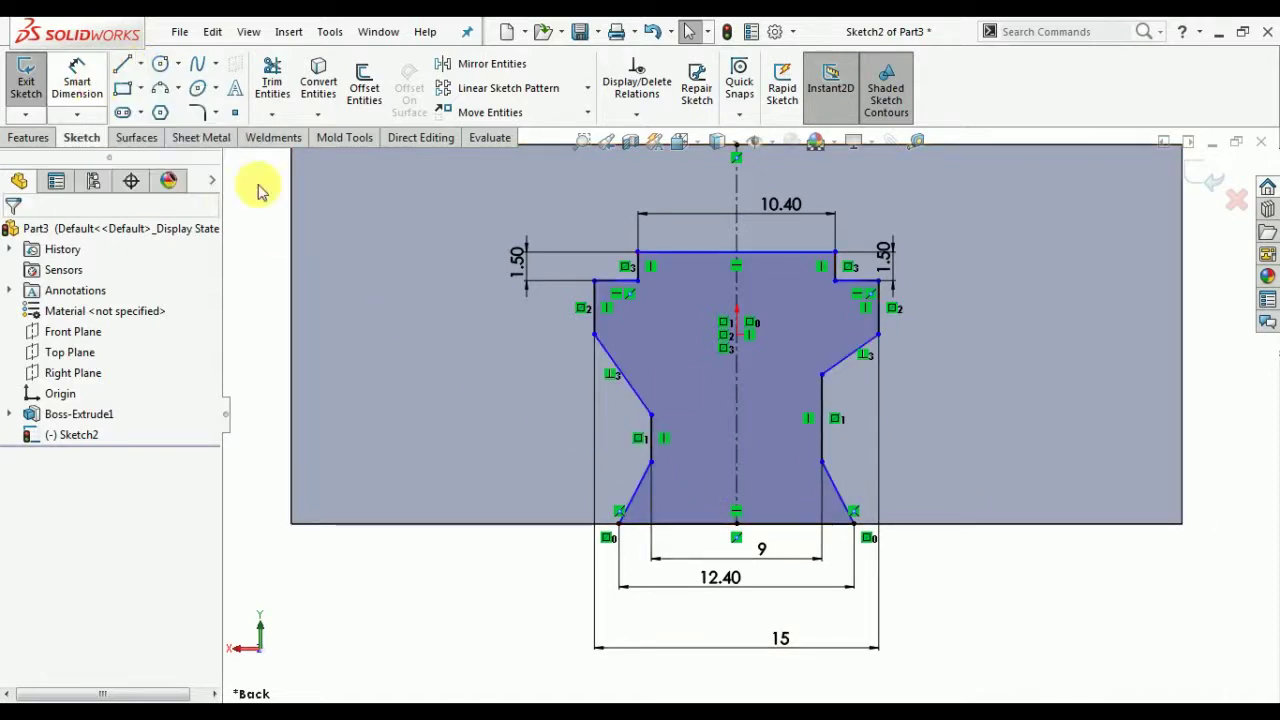
# Step: Dimension the length of the profile's left vertical neck line to 2.17 mm
pyautogui.click(652, 452)
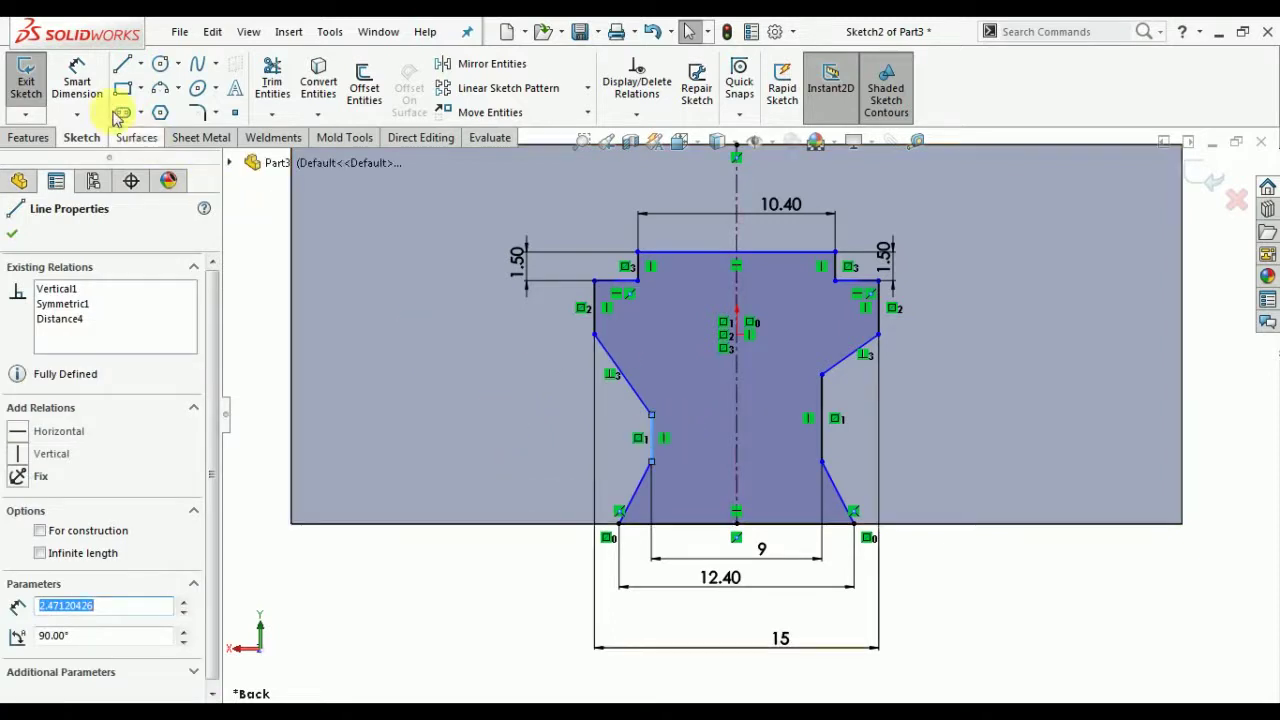
pyautogui.click(77, 80)
pyautogui.click(503, 440)
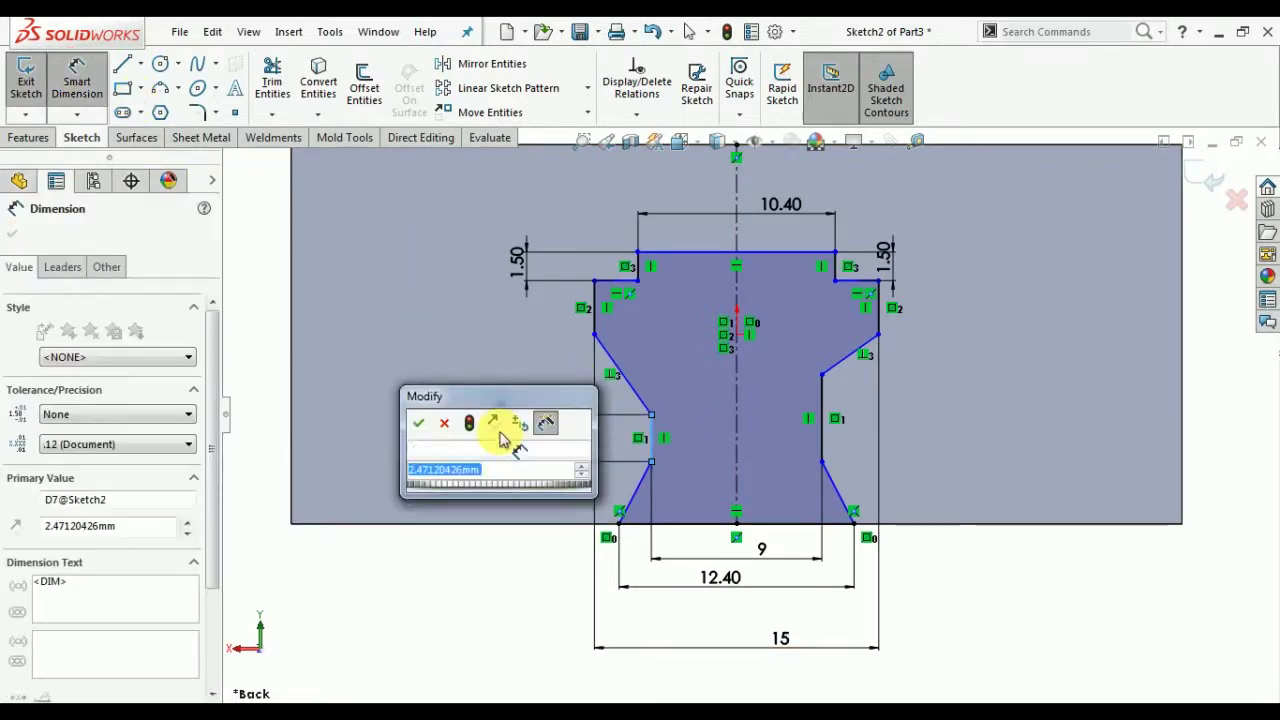
pyautogui.write('2.17')
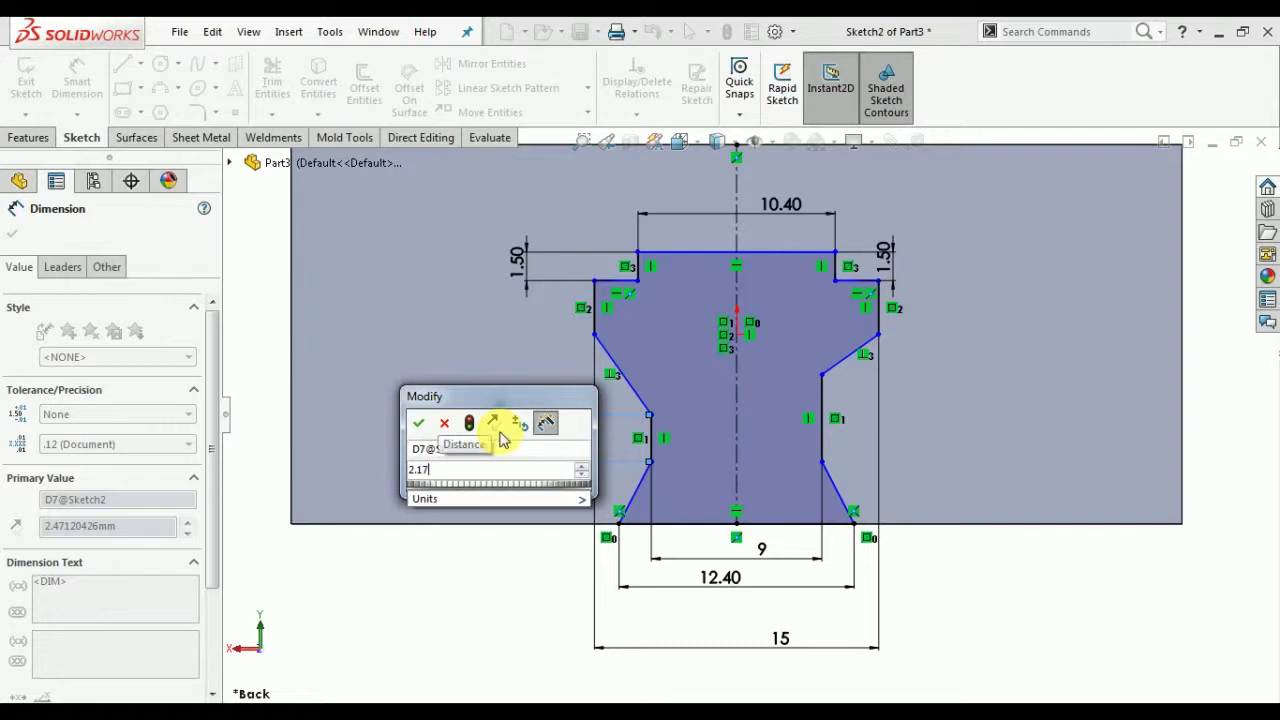
pyautogui.press('Return')
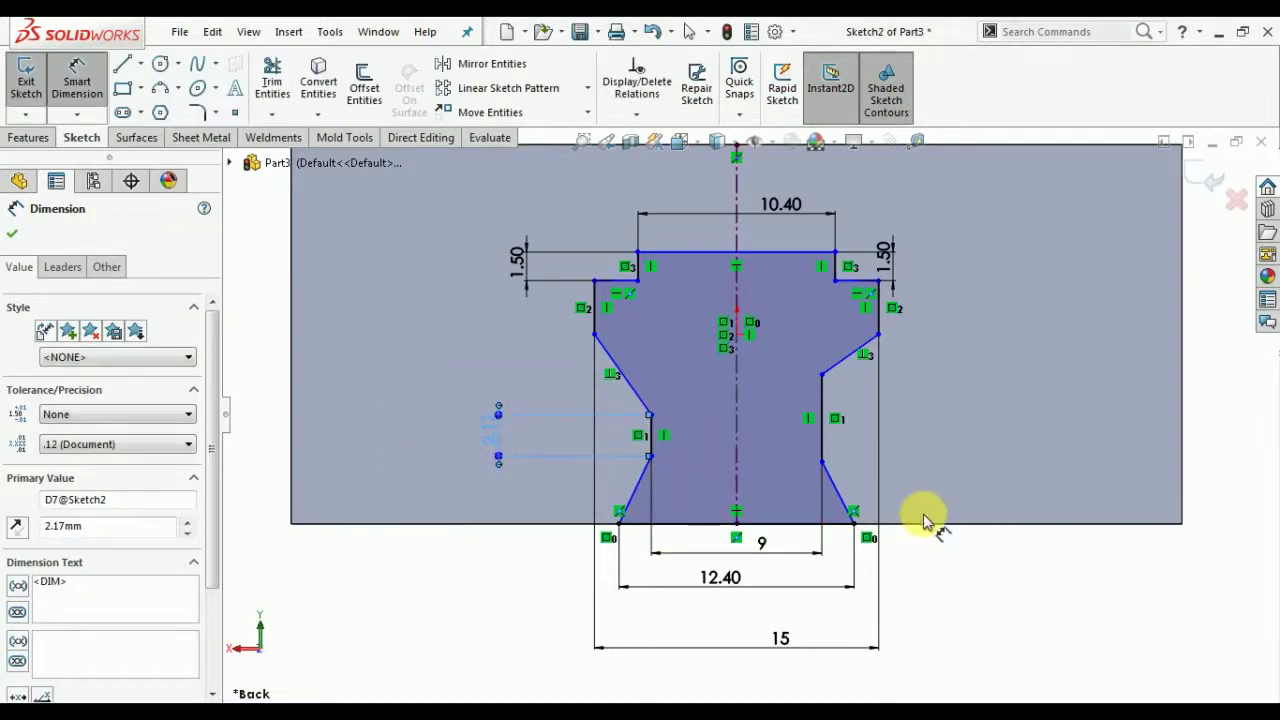
# Step: Dimension the length of the profile's right vertical neck line to 2.17 mm
pyautogui.click(830, 440)
pyautogui.click(496, 434)
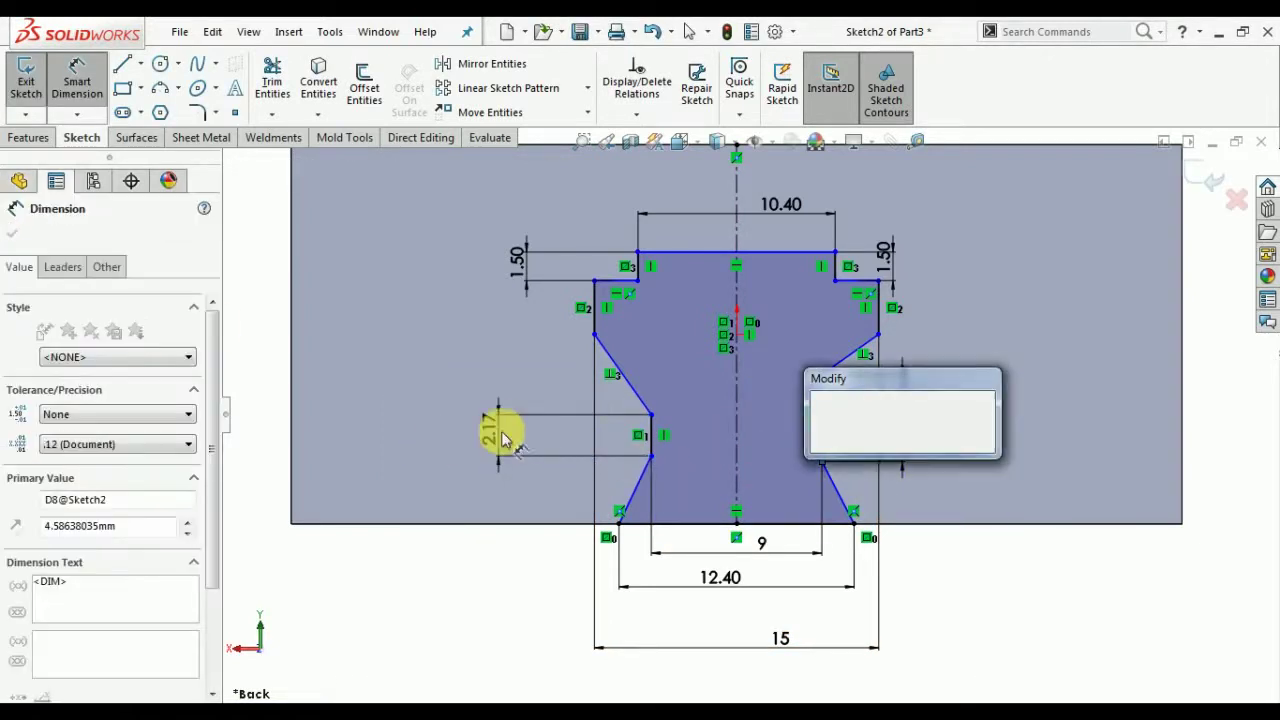
pyautogui.write('2.17mm')
pyautogui.click(820, 416)
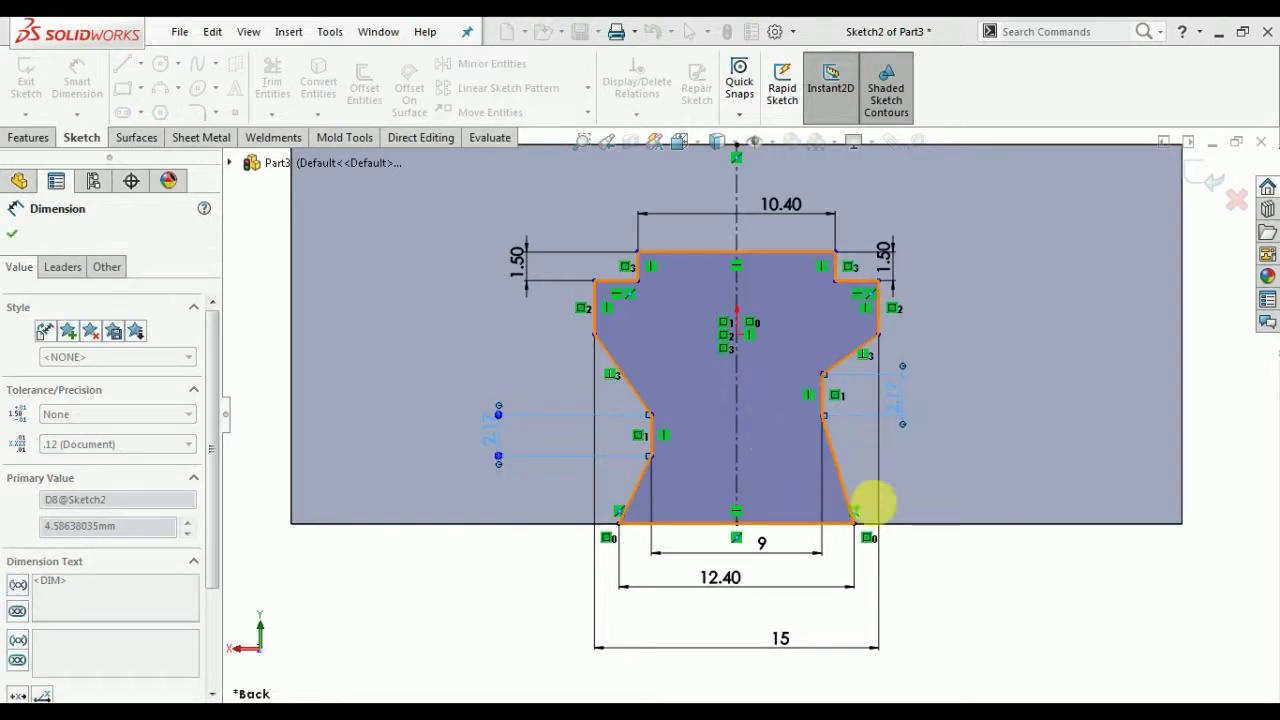
pyautogui.click(57, 183)
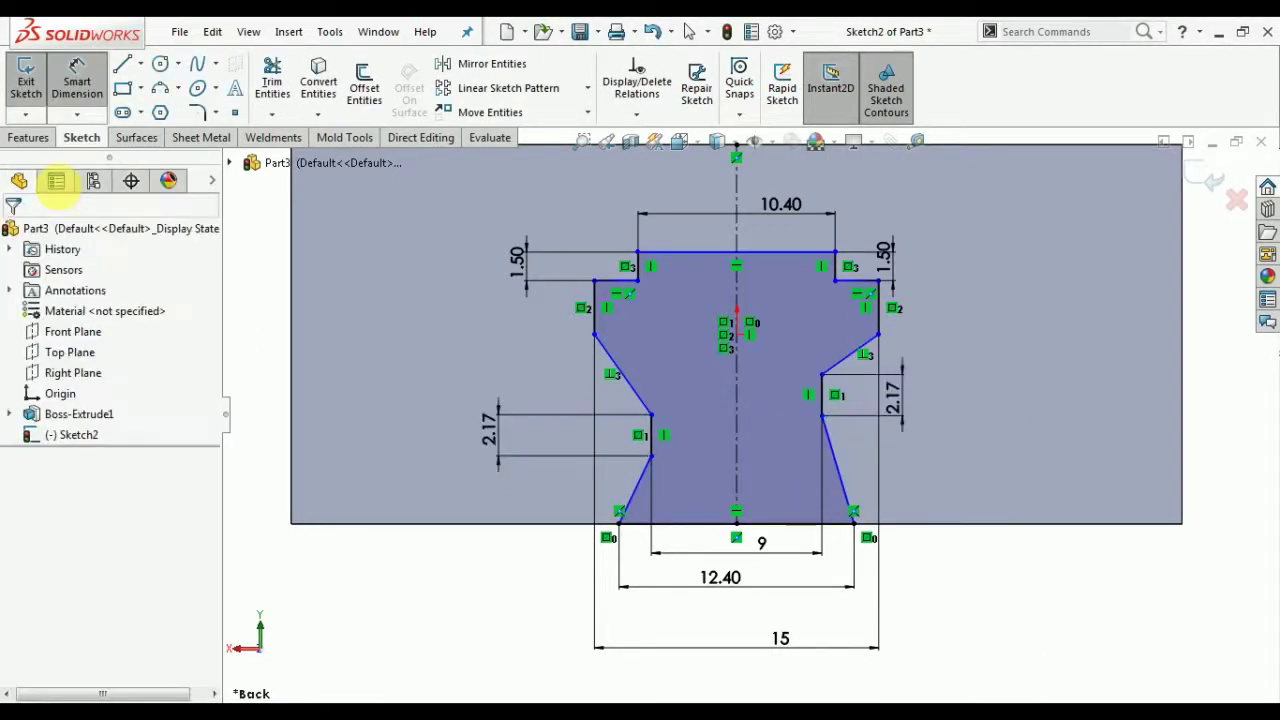
# Step: Draw a centerline between the midpoints of the two vertical neck lines and make it horizontal
pyautogui.click(140, 63)
pyautogui.click(150, 108)
pyautogui.click(620, 511)
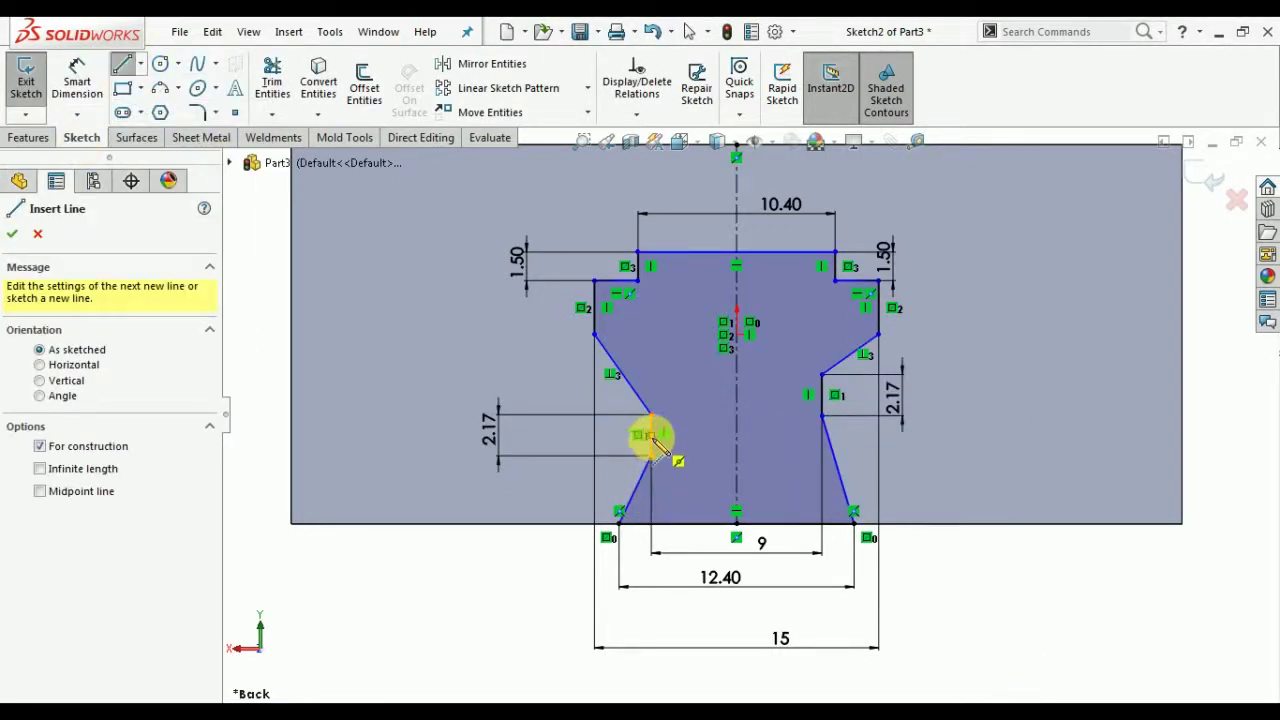
pyautogui.click(652, 438)
pyautogui.click(822, 395)
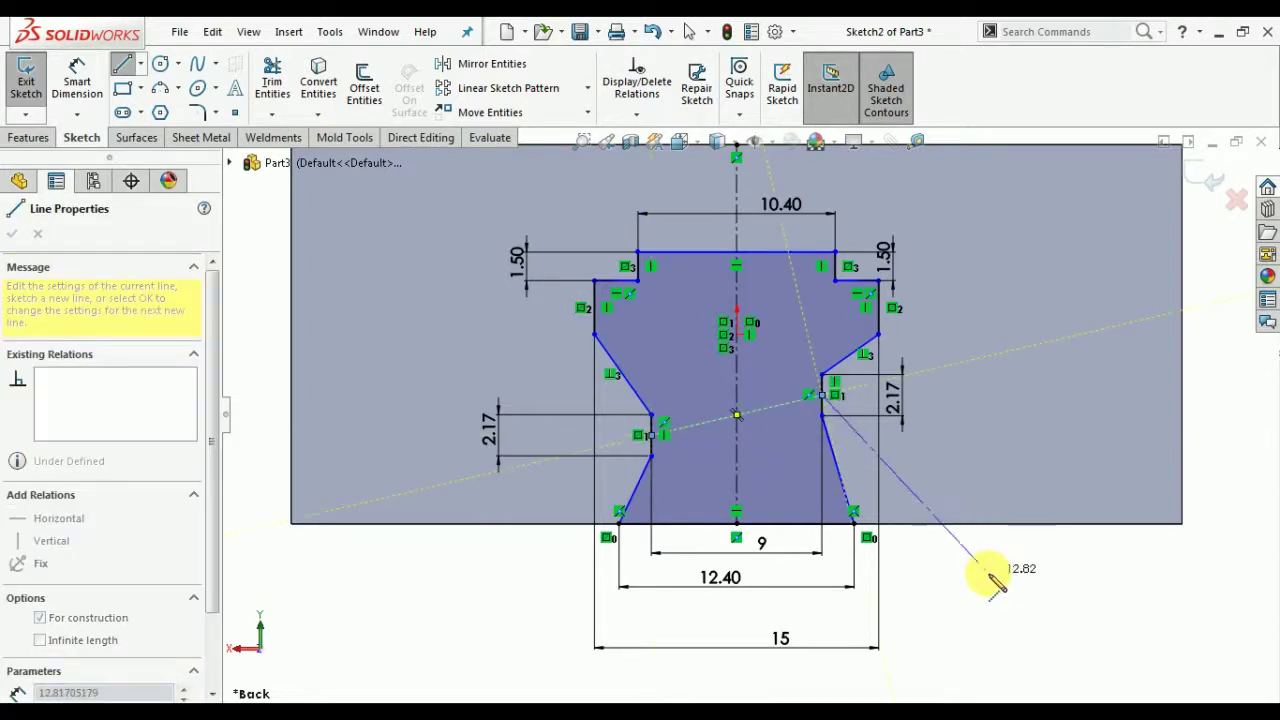
pyautogui.rightClick(995, 580)
pyautogui.click(1030, 508)
pyautogui.click(766, 409)
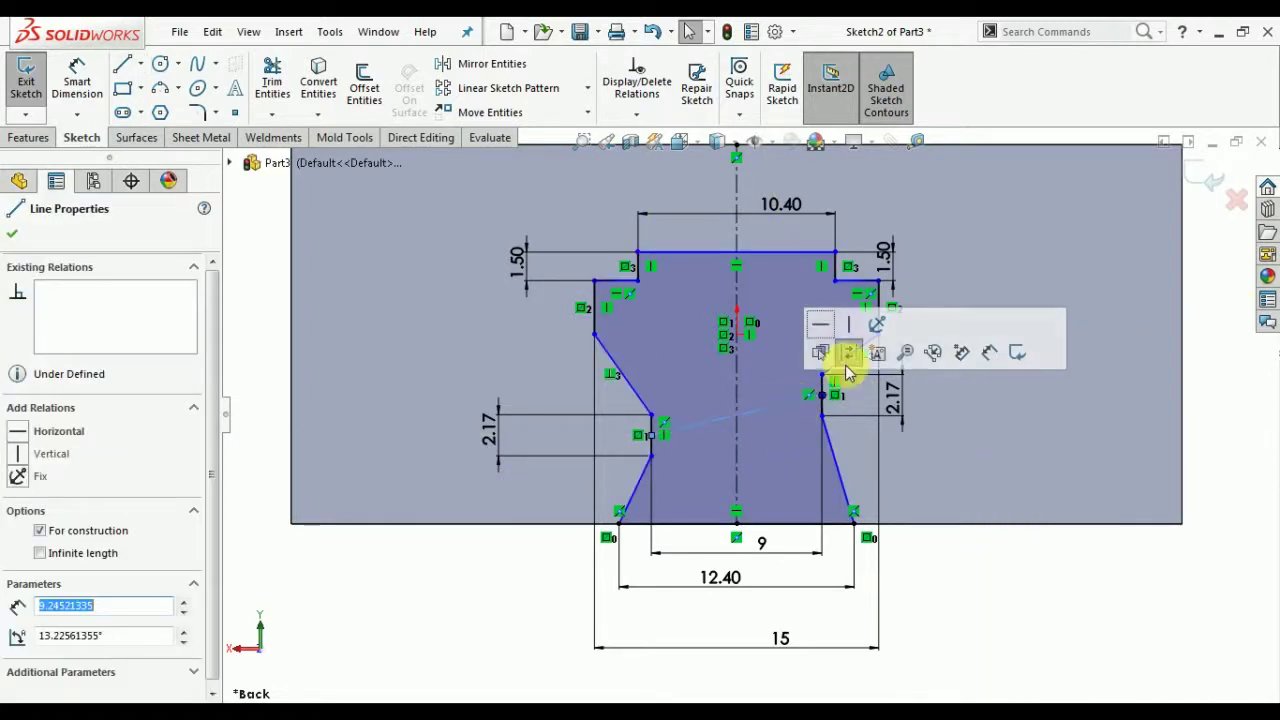
pyautogui.click(821, 324)
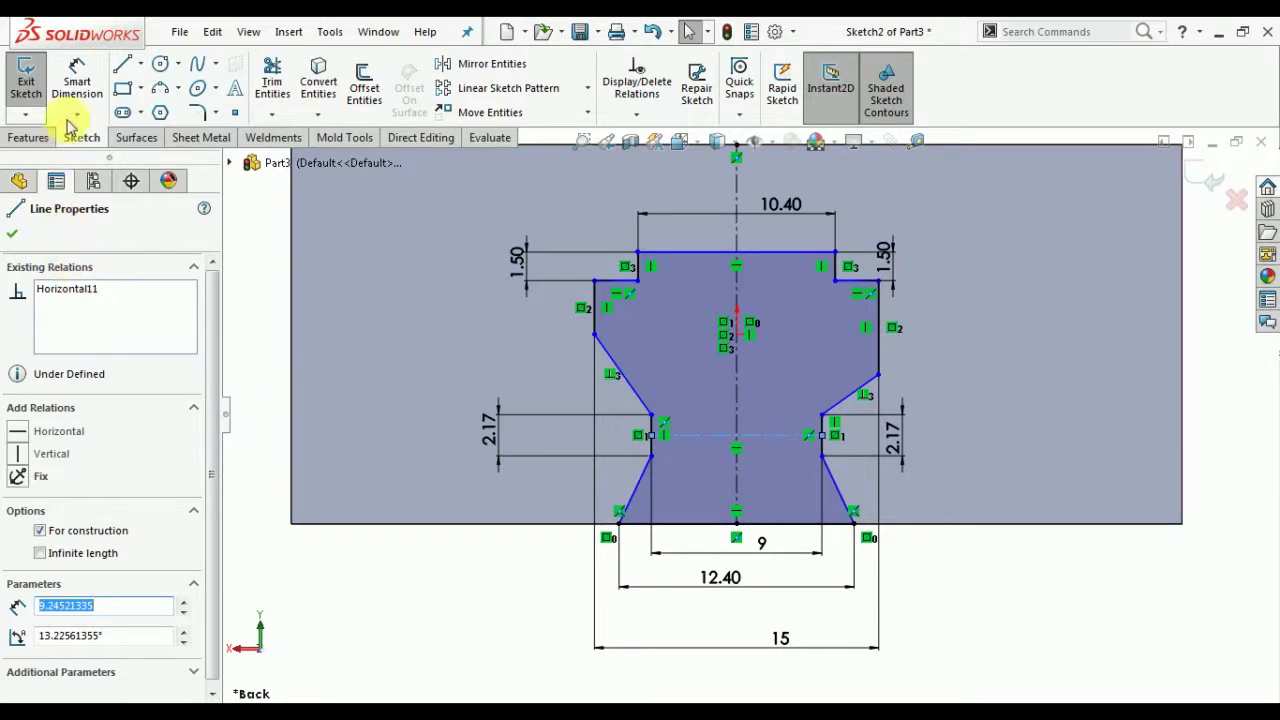
# Step: Dimension the horizontal neck centerline's height above the block's bottom edge to 3.15 mm
pyautogui.click(77, 82)
pyautogui.click(557, 523)
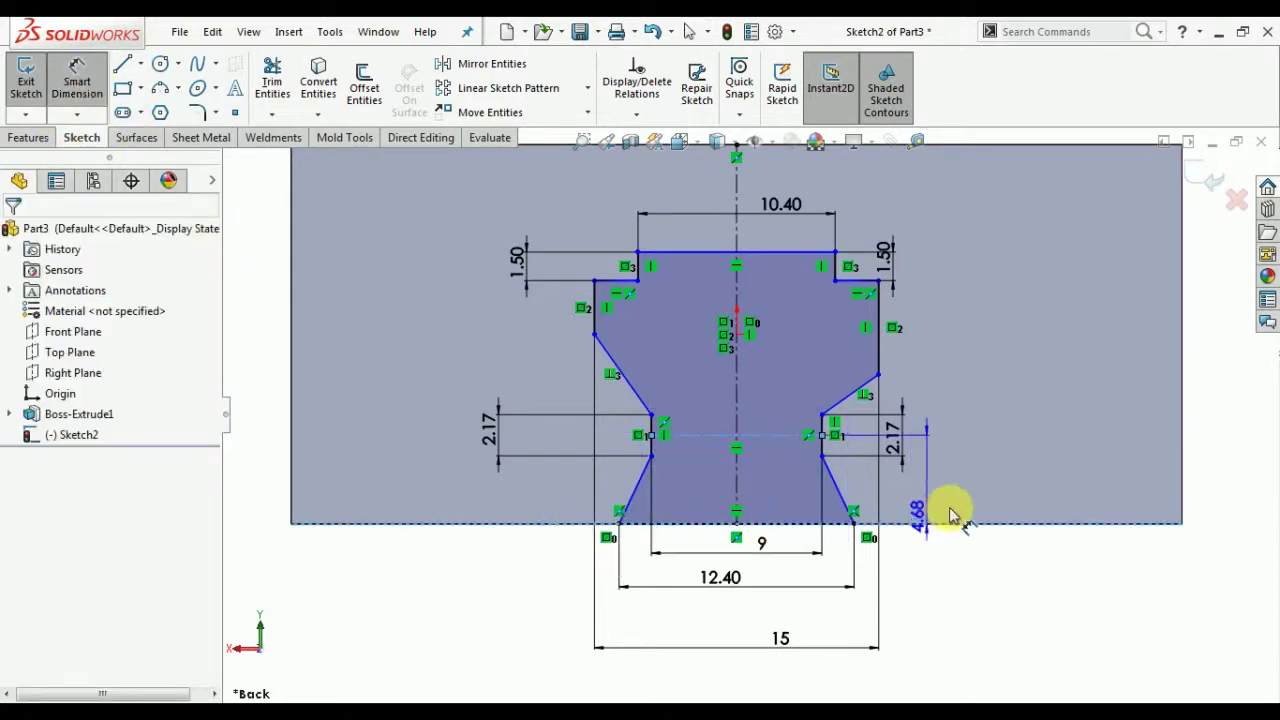
pyautogui.click(957, 488)
pyautogui.write('3.15')
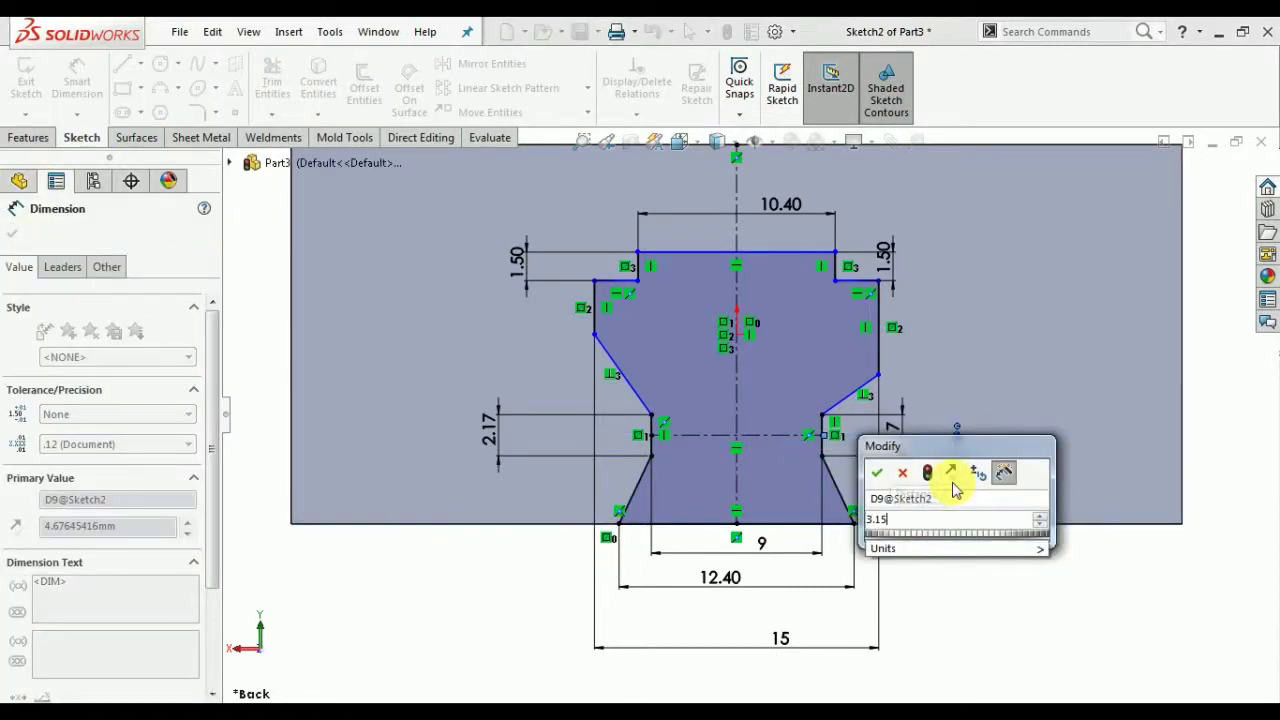
pyautogui.press('Return')
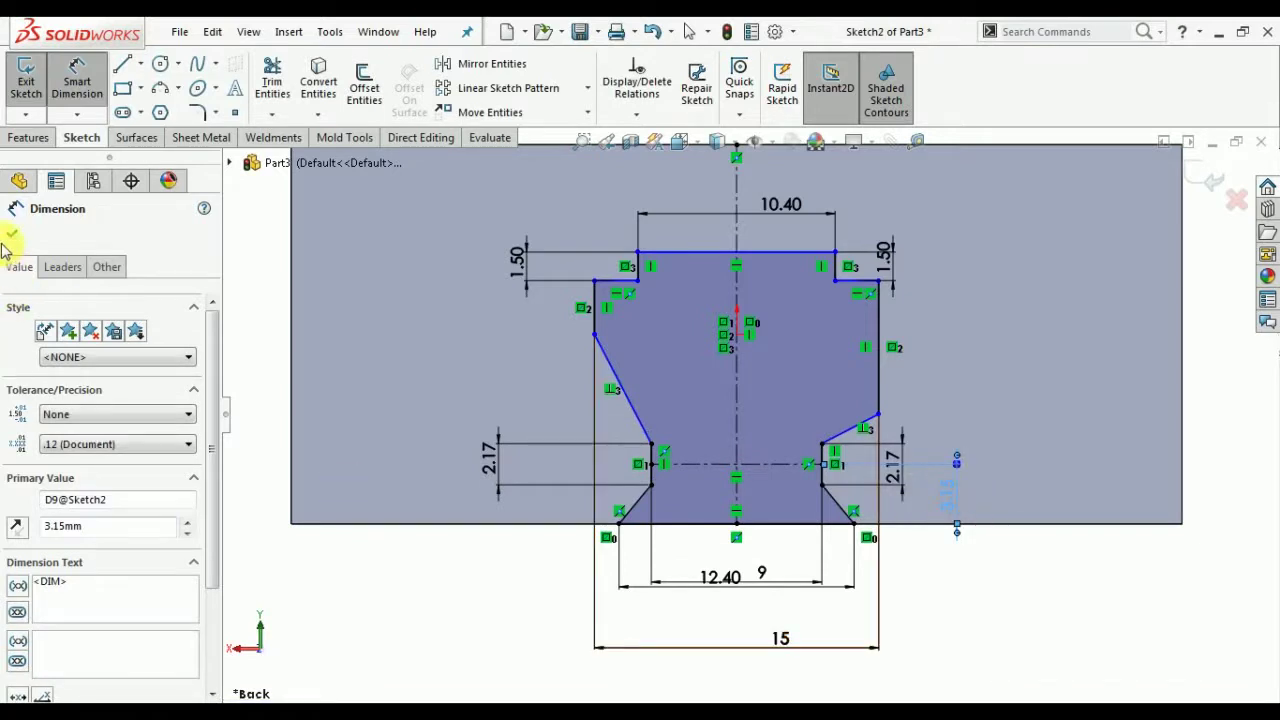
pyautogui.click(8, 238)
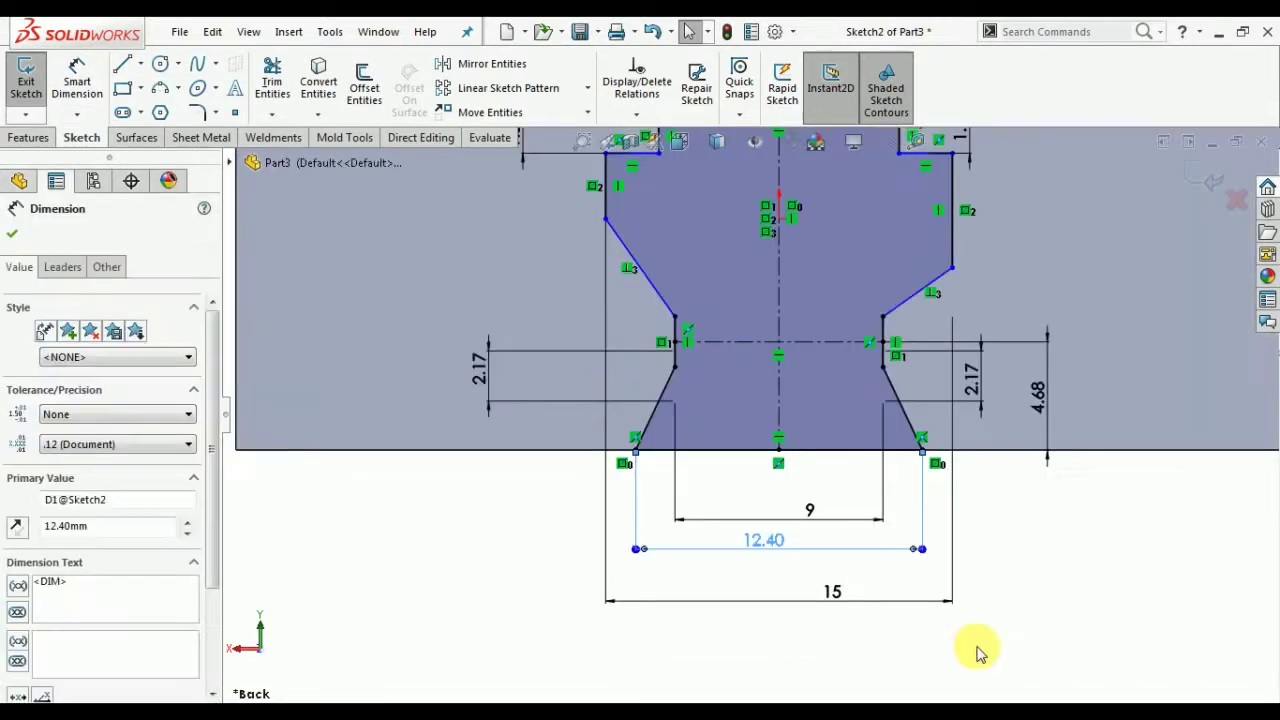
# Step: Set the neck centerline's height above the block's bottom edge to 3.2 mm
pyautogui.click(1112, 586)
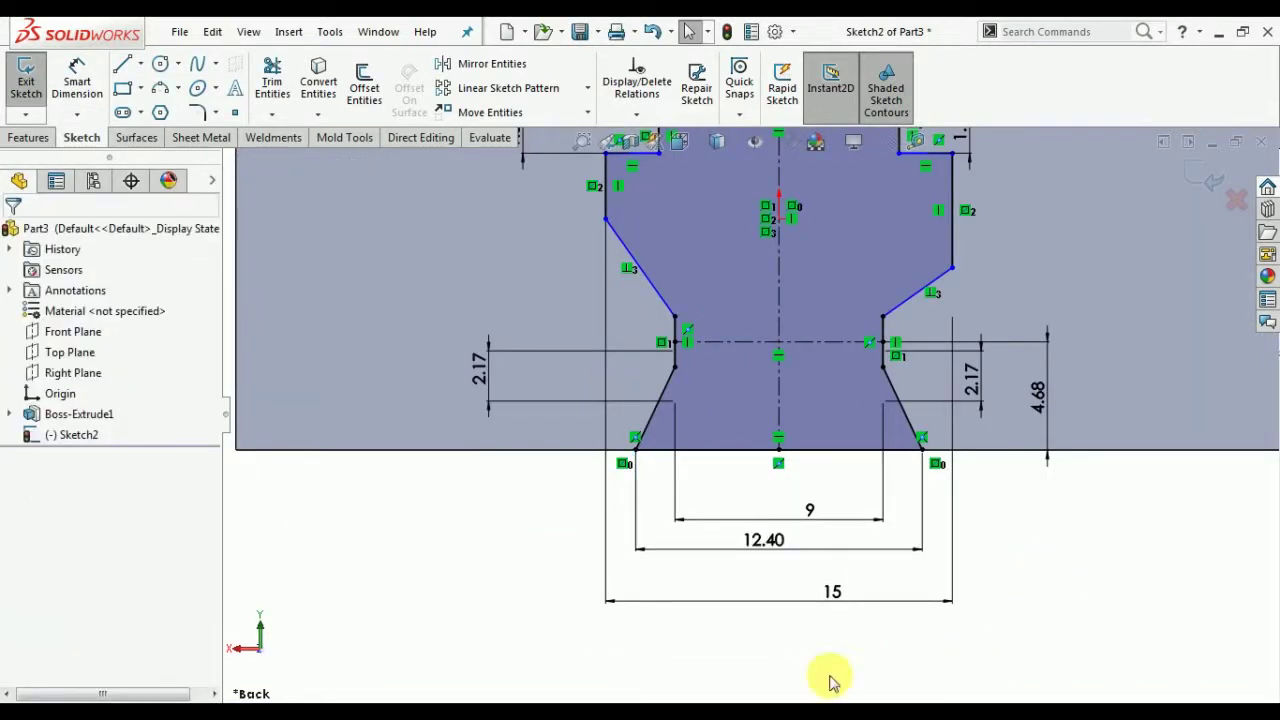
pyautogui.scroll(3, 860, 600)
pyautogui.scroll(-4, 905, 460)
pyautogui.click(910, 414)
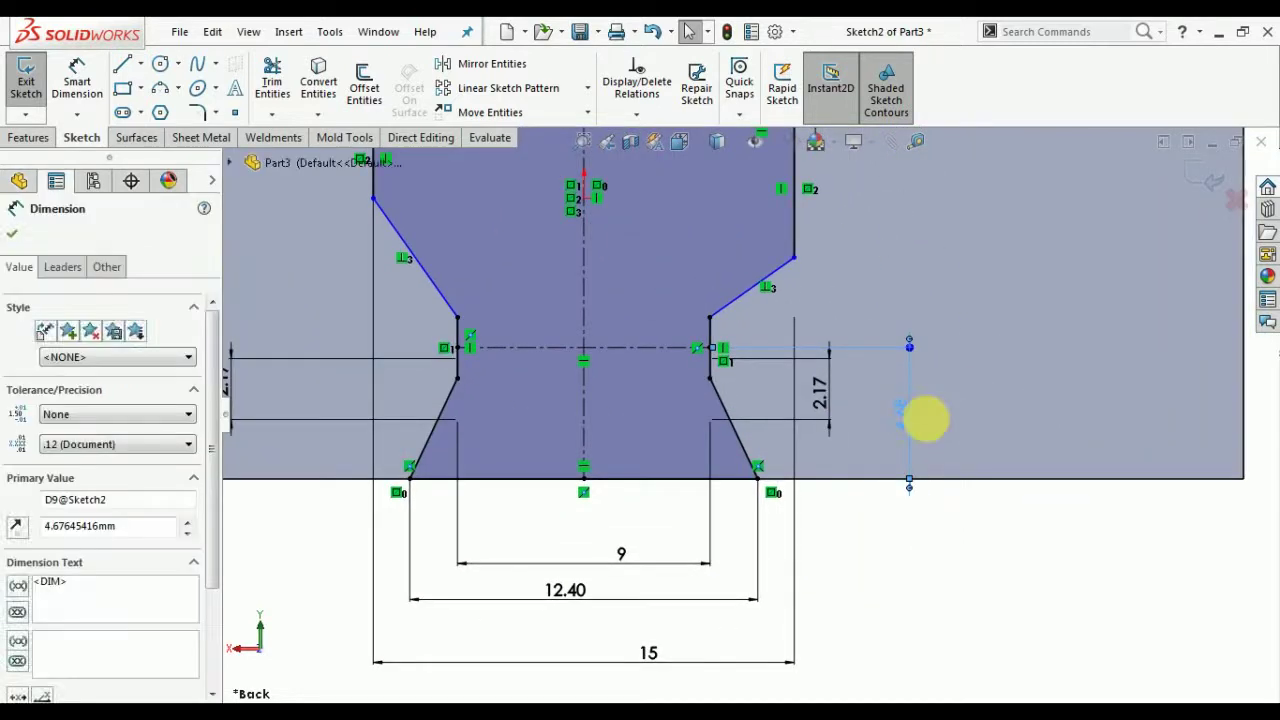
pyautogui.doubleClick(912, 415)
pyautogui.write('3')
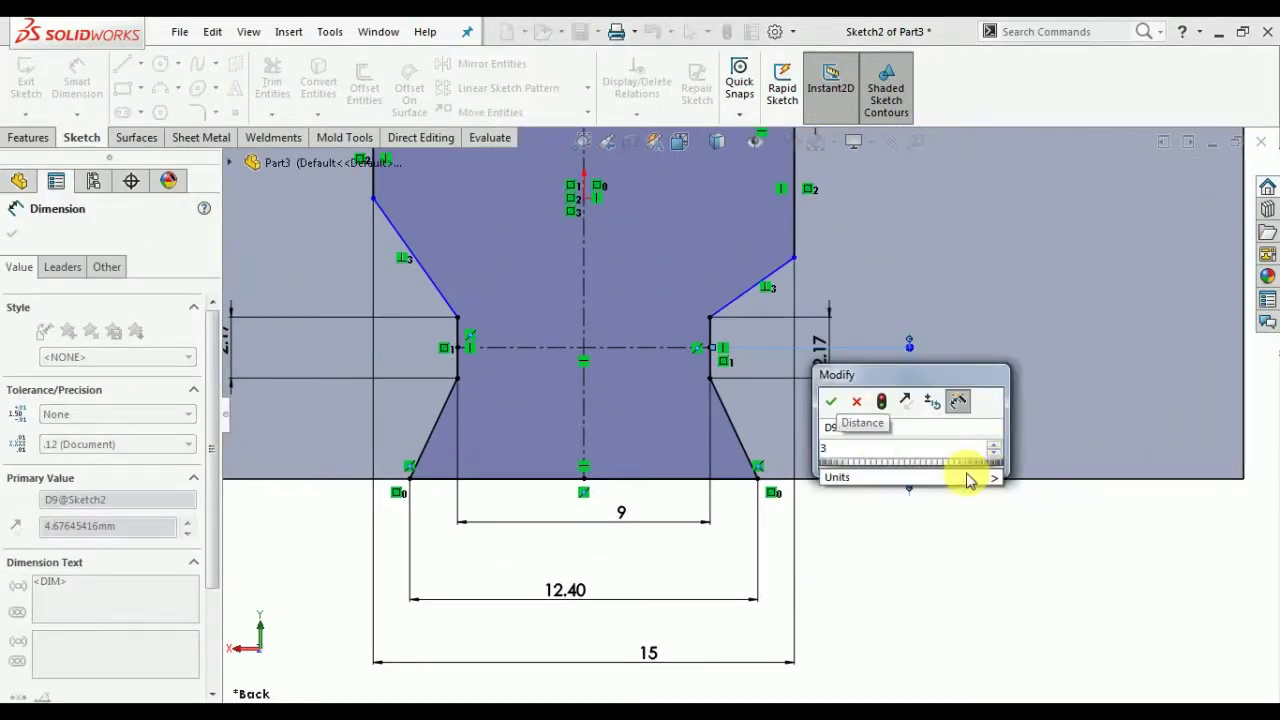
pyautogui.write('.2')
pyautogui.press('Return')
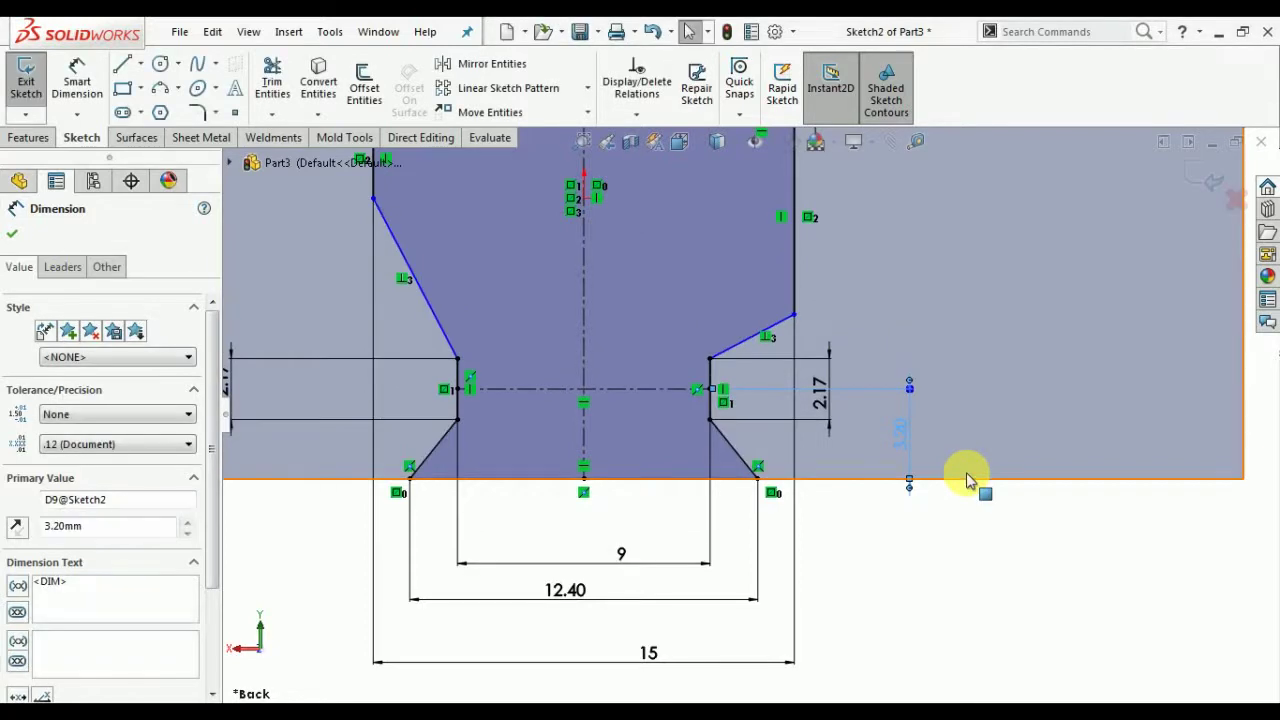
# Step: Try to dimension the angle between the profile's lower-right slanted line and the block's bottom edge
pyautogui.click(62, 92)
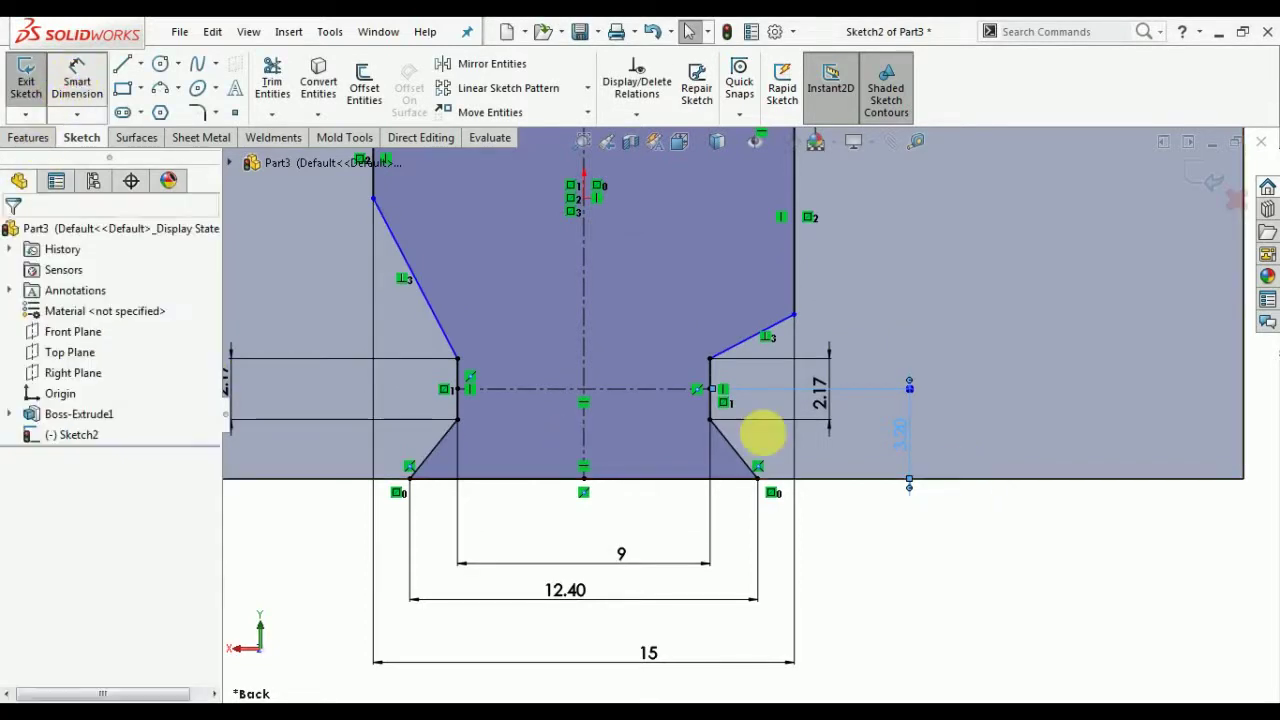
pyautogui.click(731, 445)
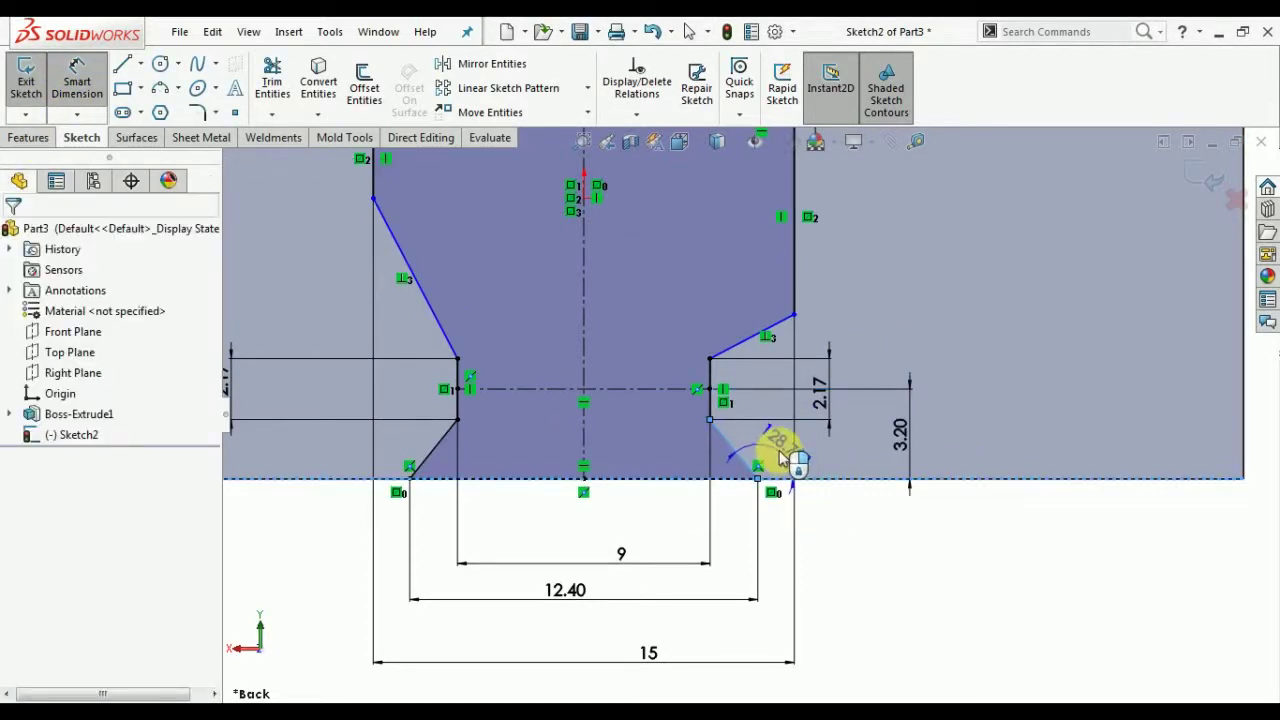
pyautogui.click(774, 450)
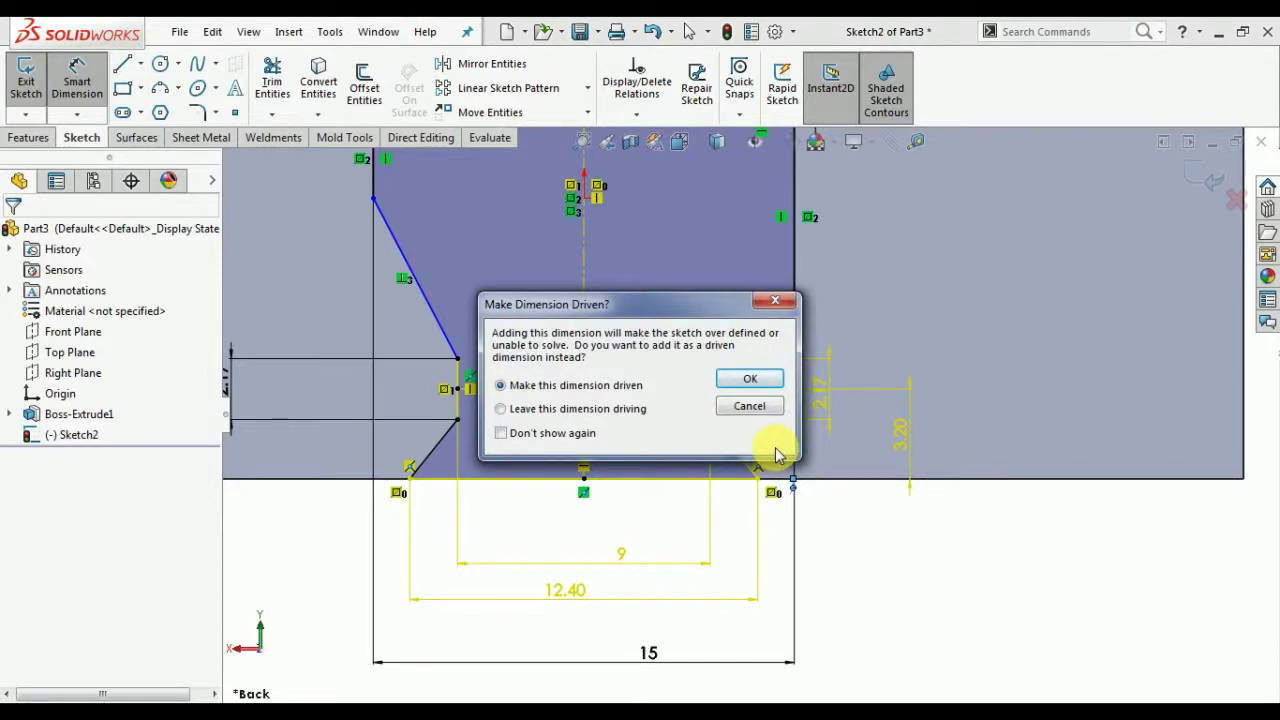
pyautogui.click(766, 413)
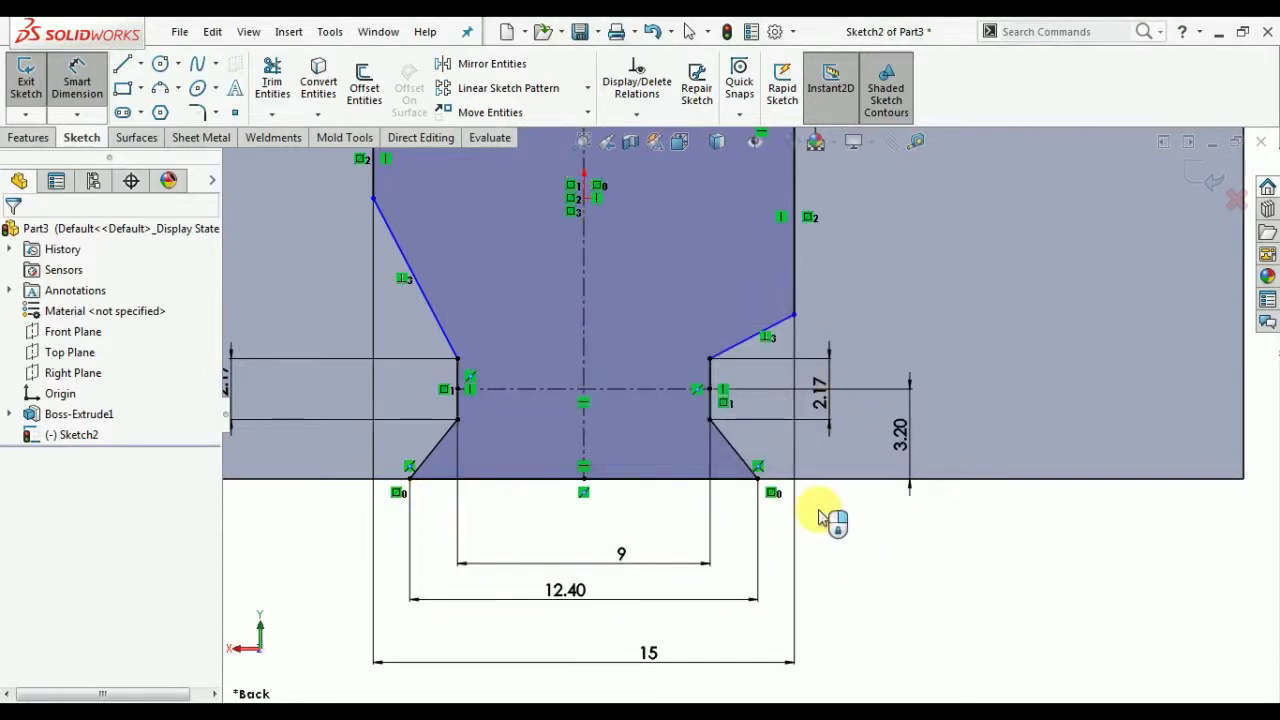
# Step: Replace the right neck line's length dimension with a 135° angle between the lower-right slanted line and the block's bottom edge
pyautogui.click(830, 410)
pyautogui.press('Escape')
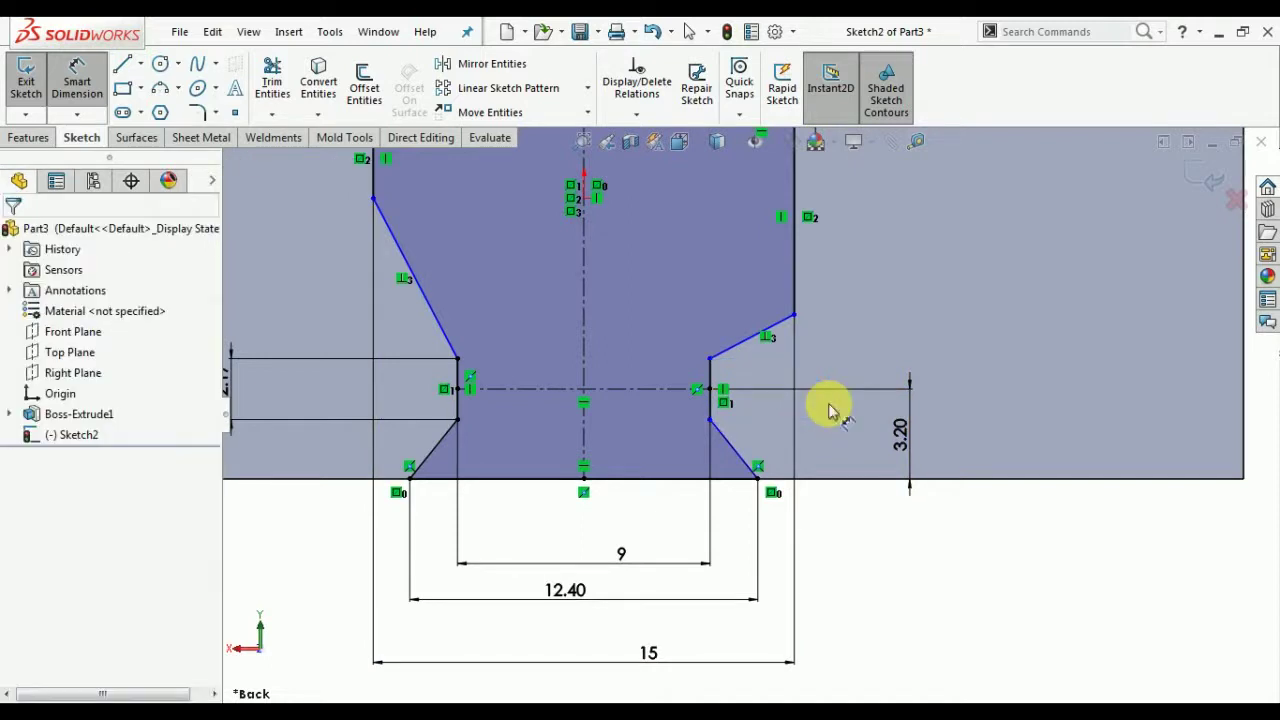
pyautogui.click(763, 468)
pyautogui.click(812, 479)
pyautogui.click(785, 445)
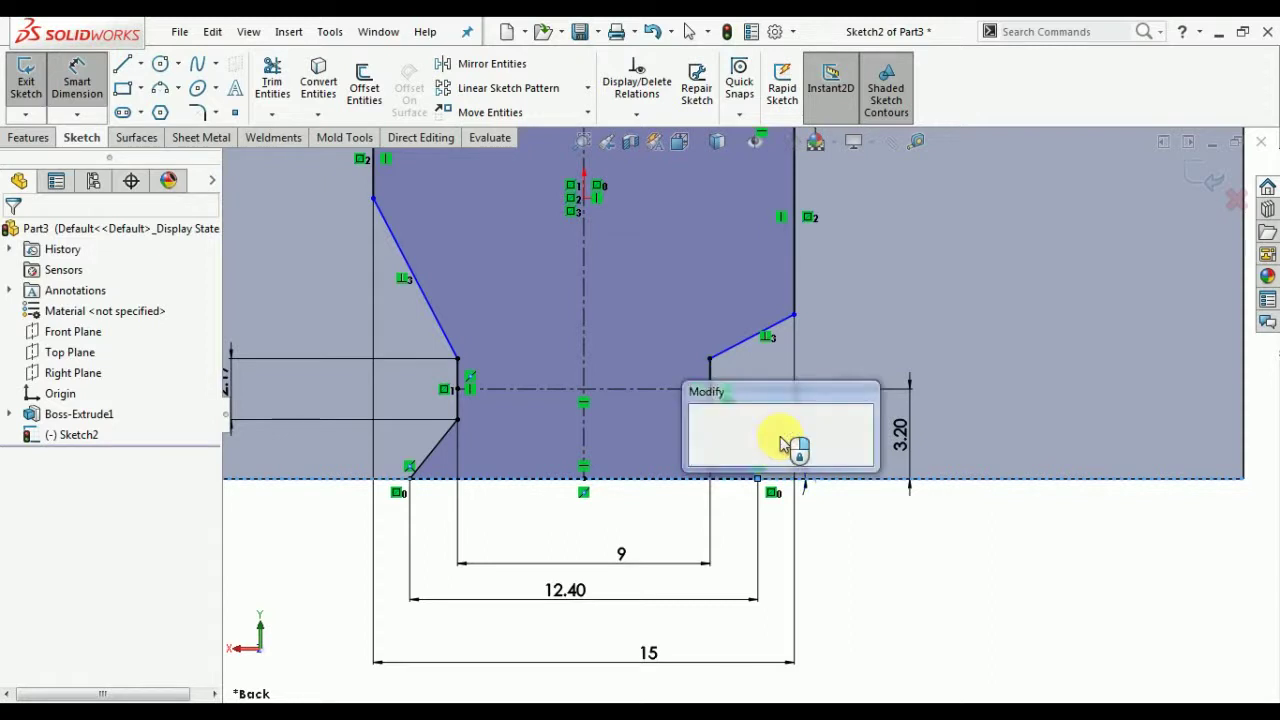
pyautogui.write('135')
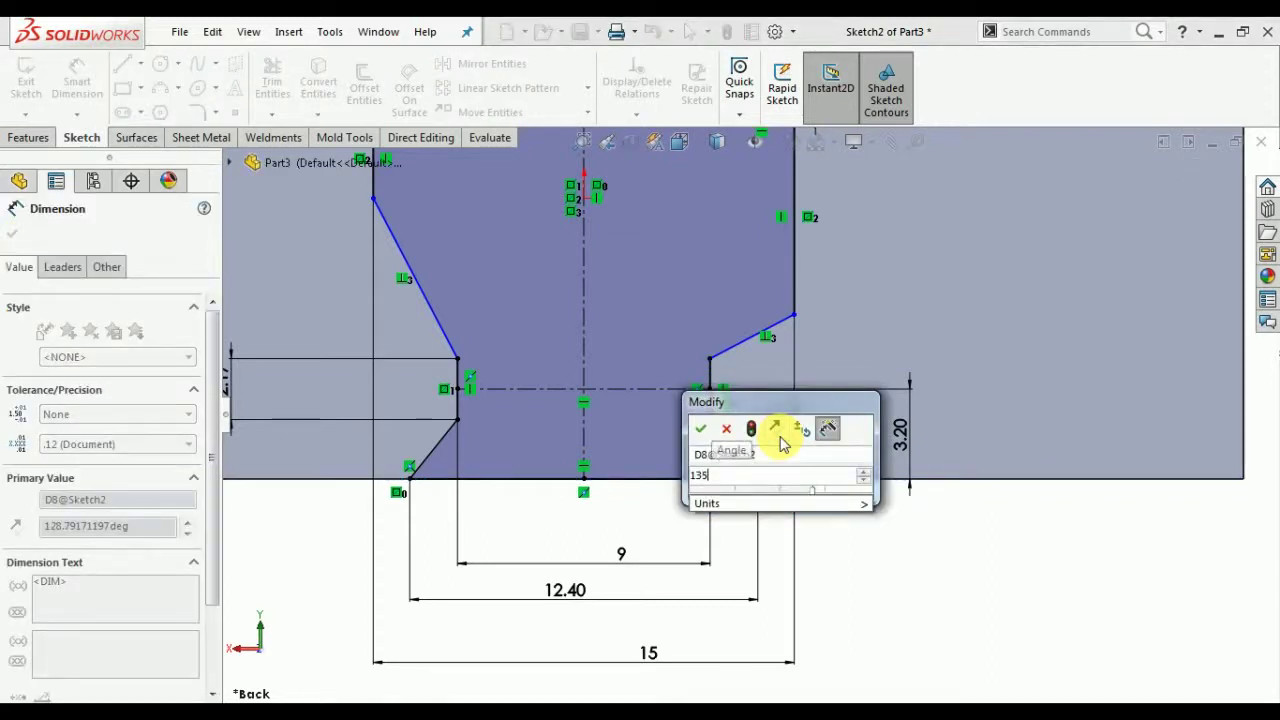
pyautogui.press('Return')
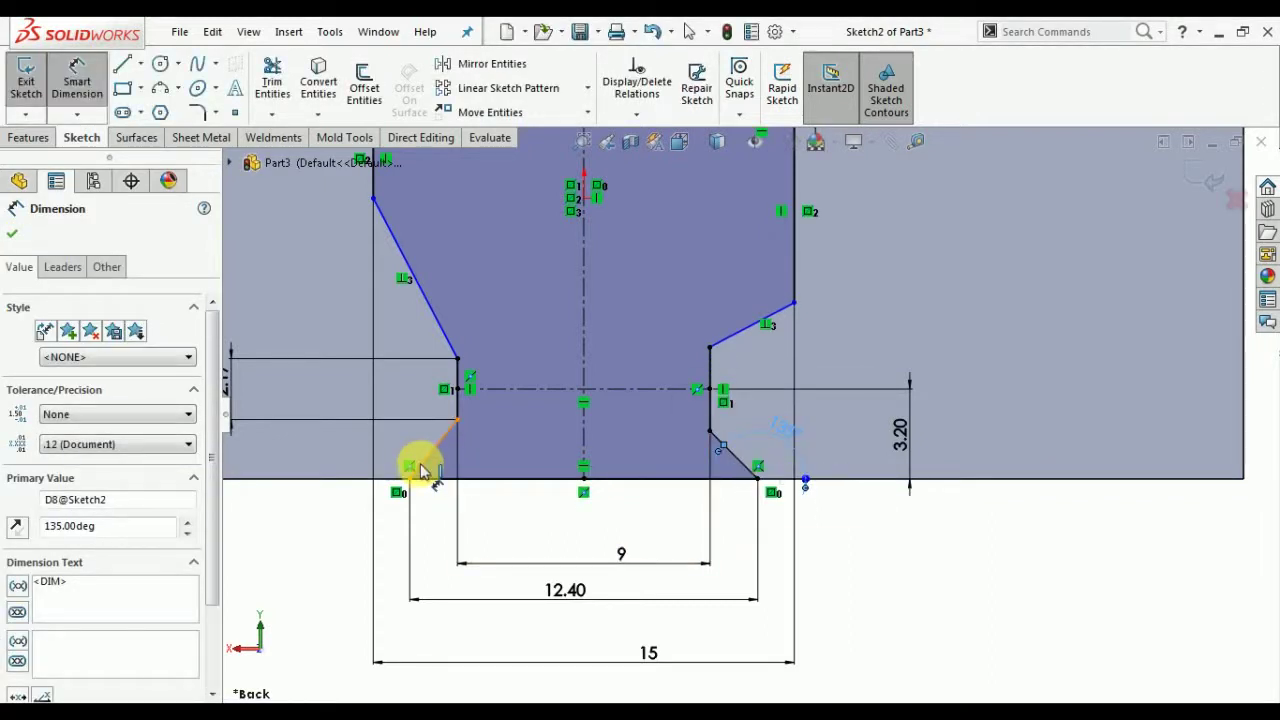
# Step: Replace the left neck line's length dimension with a 135° angle between the lower-left slanted line and the block's bottom edge
pyautogui.click(12, 233)
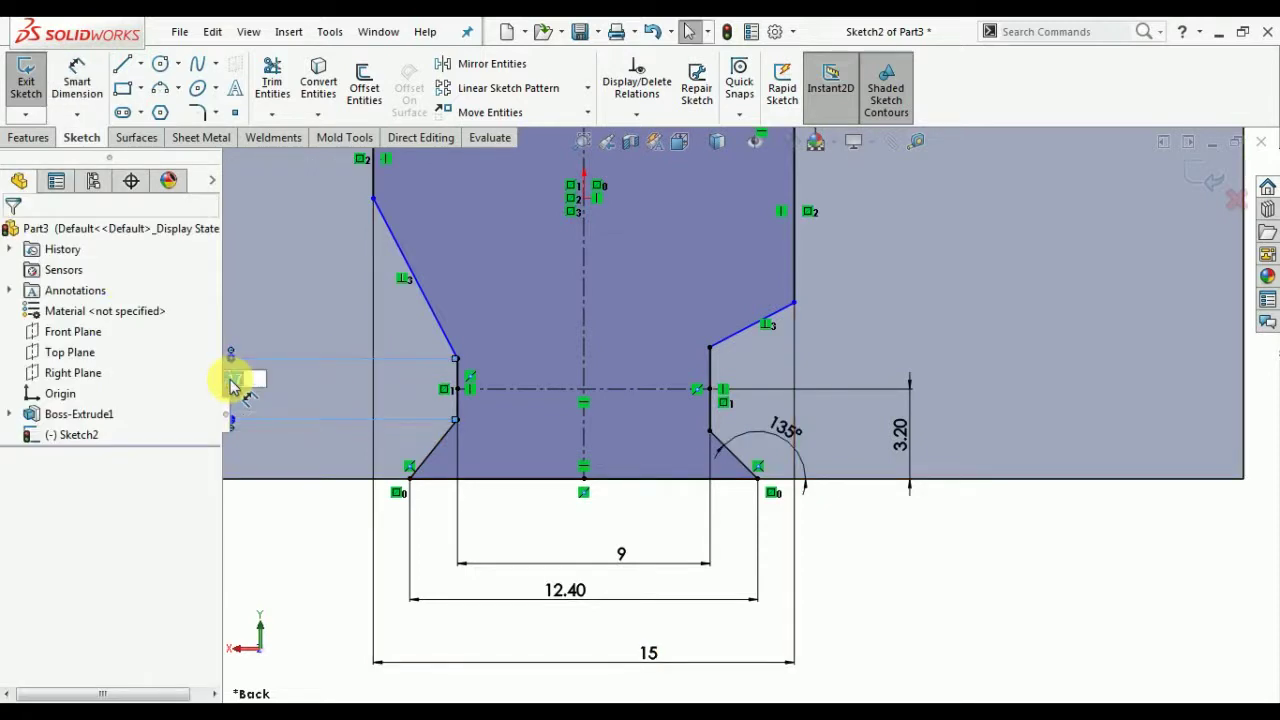
pyautogui.click(298, 423)
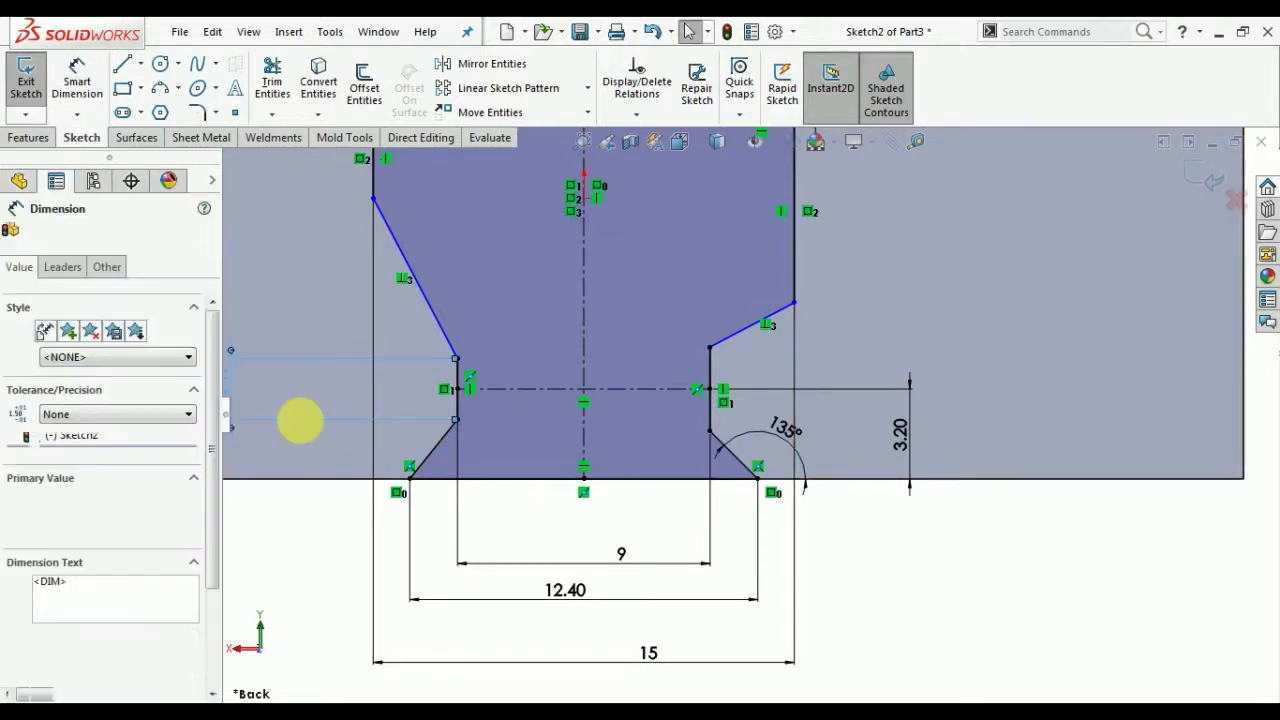
pyautogui.press('Escape')
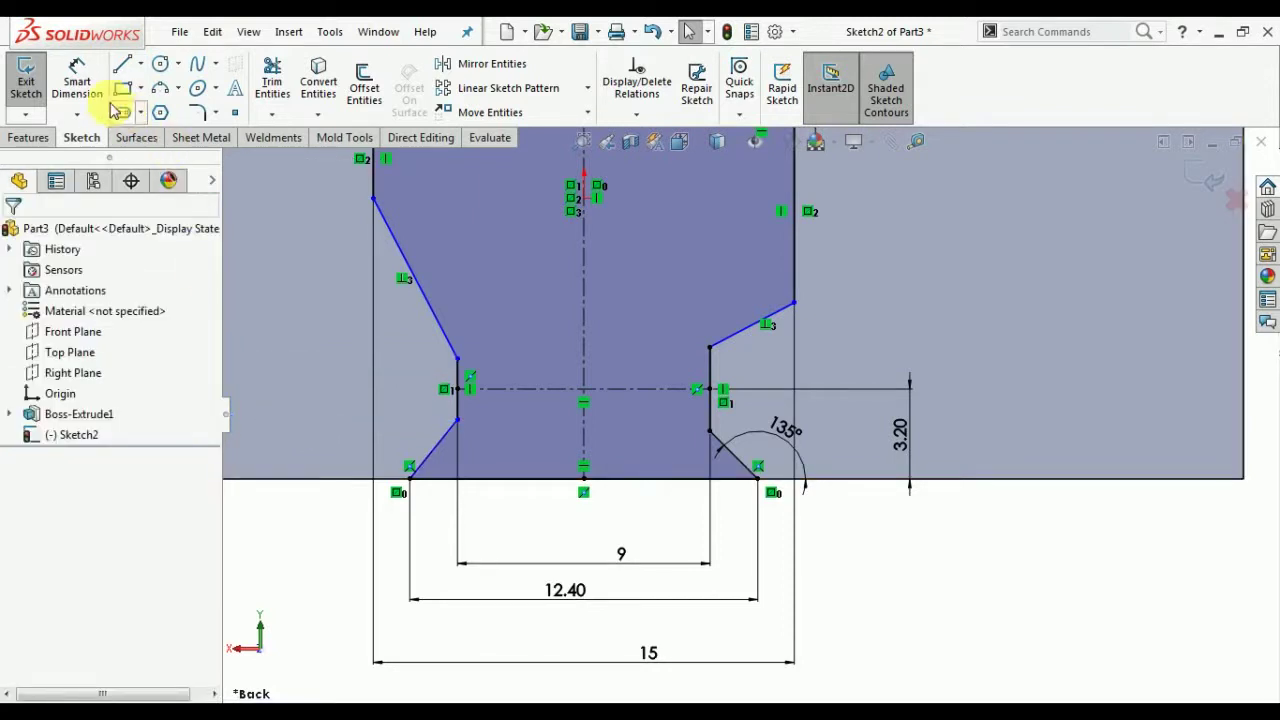
pyautogui.click(348, 479)
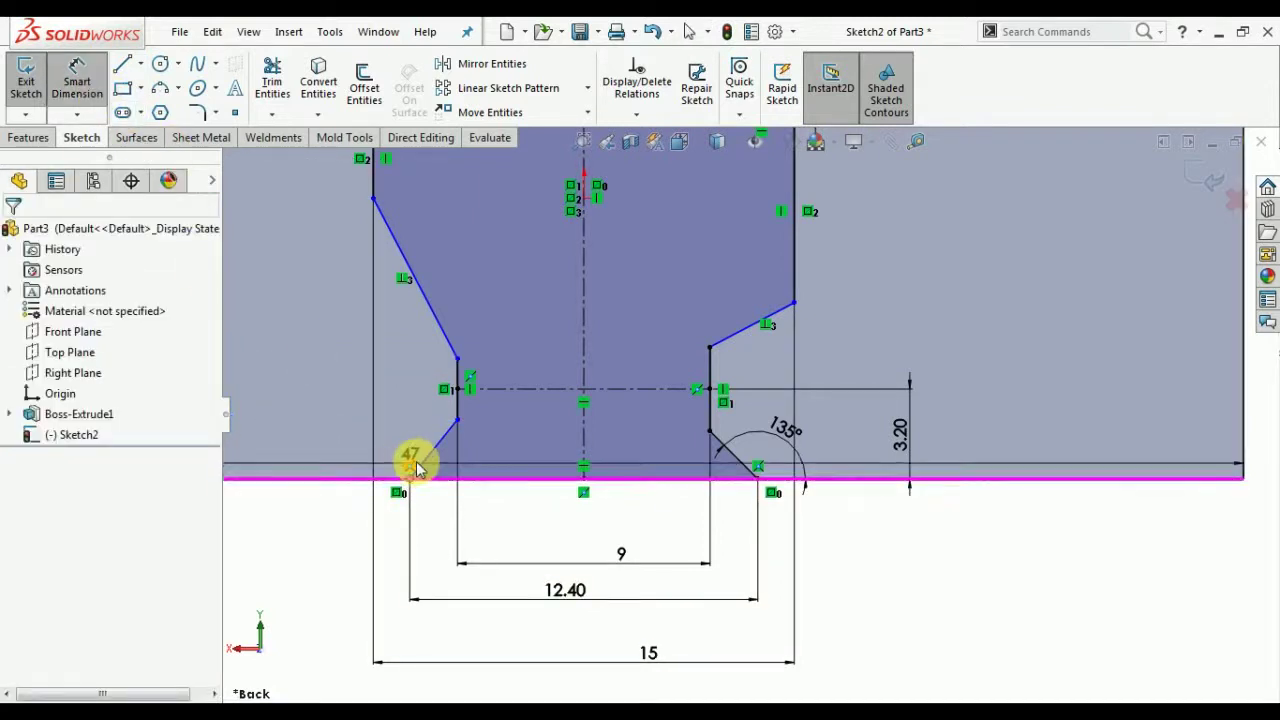
pyautogui.click(430, 458)
pyautogui.write('135')
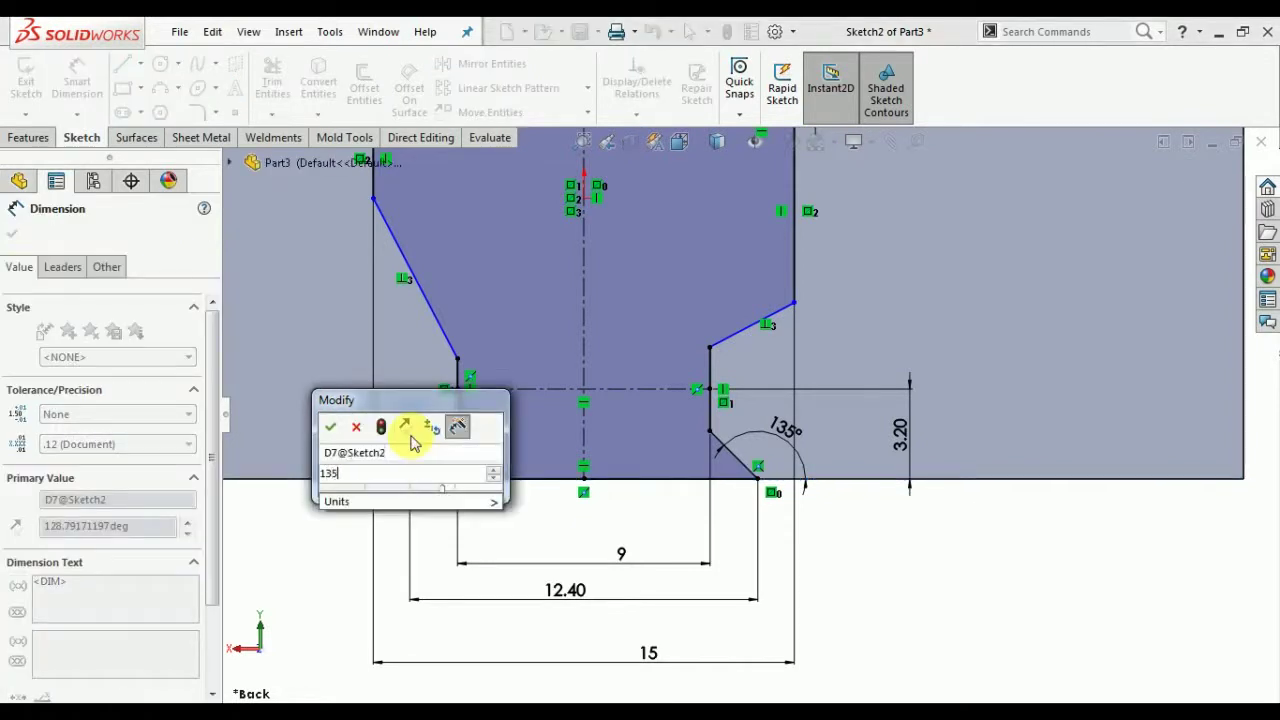
pyautogui.press('Return')
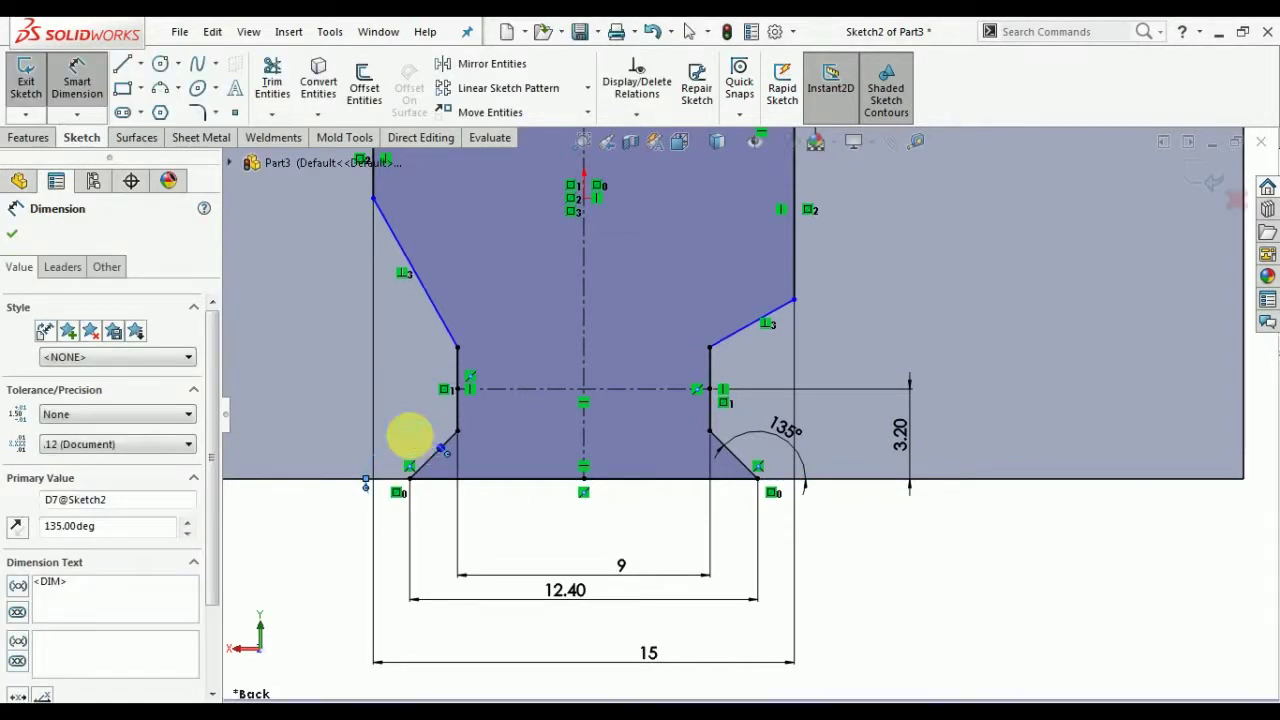
# Step: Dimension the angle between the profile's left vertical side and its upper-left slanted line to 45°
pyautogui.scroll(-3, 450, 272)
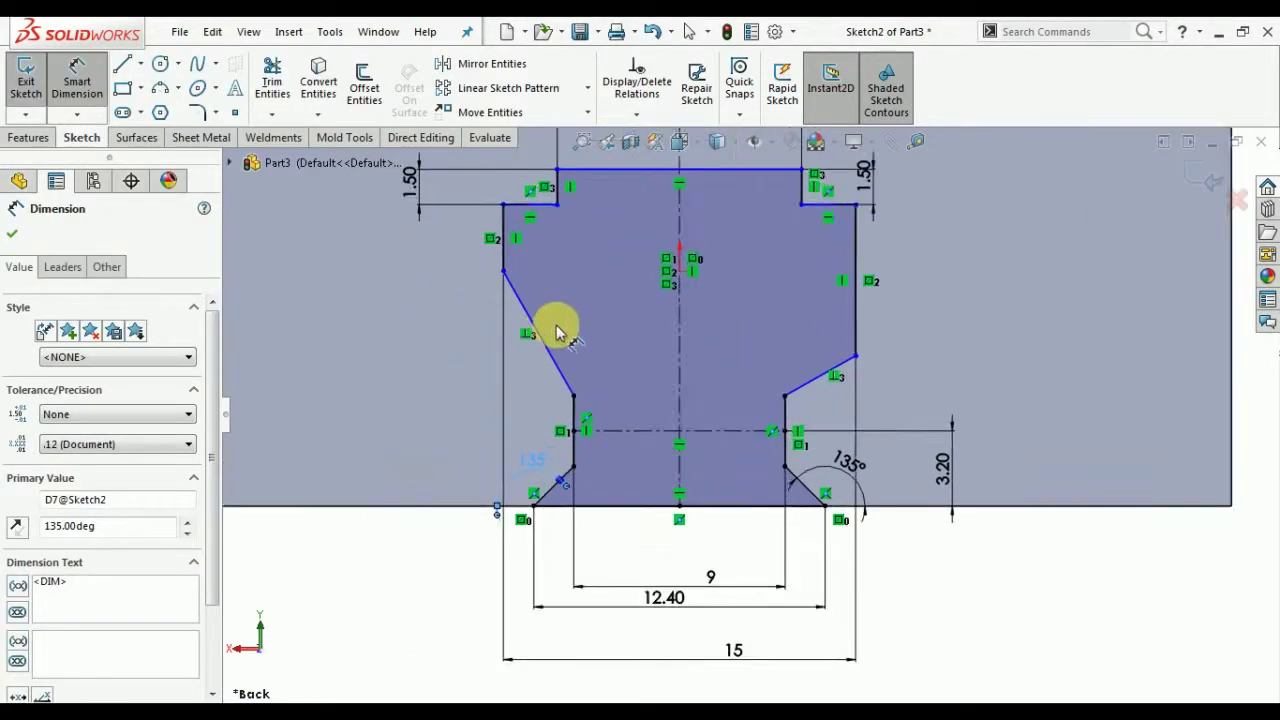
pyautogui.click(538, 259)
pyautogui.click(555, 326)
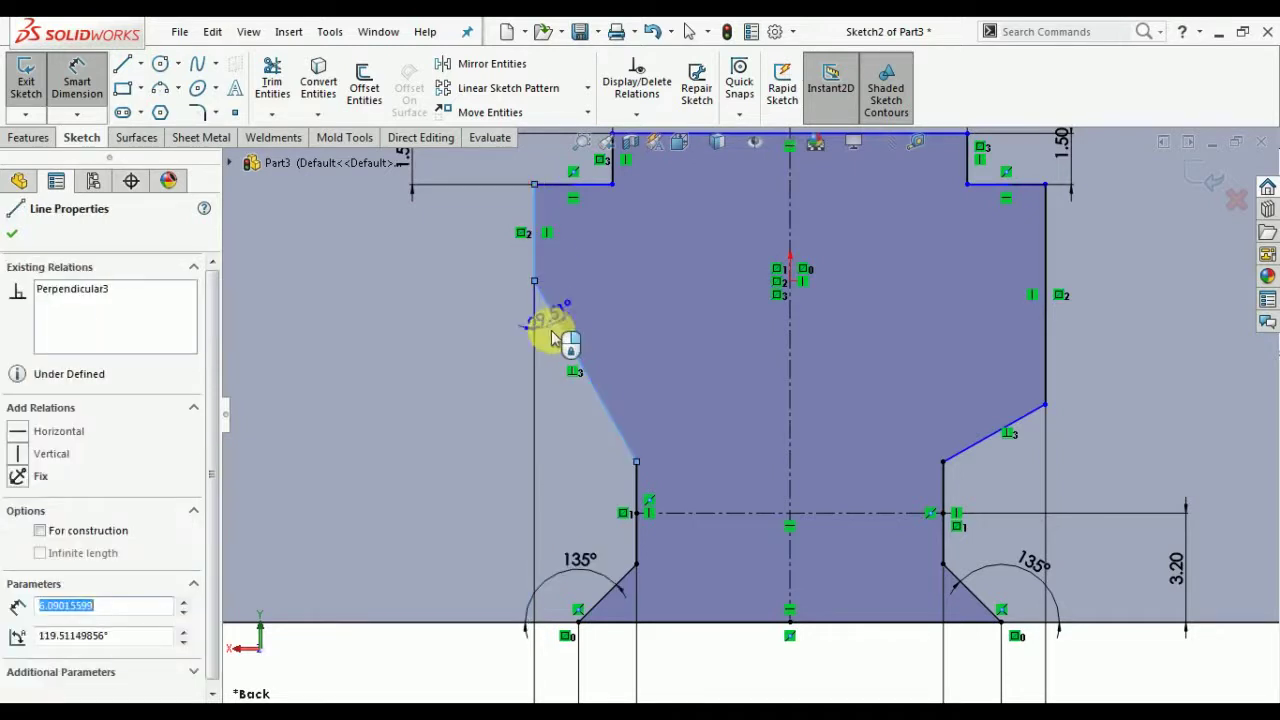
pyautogui.click(565, 433)
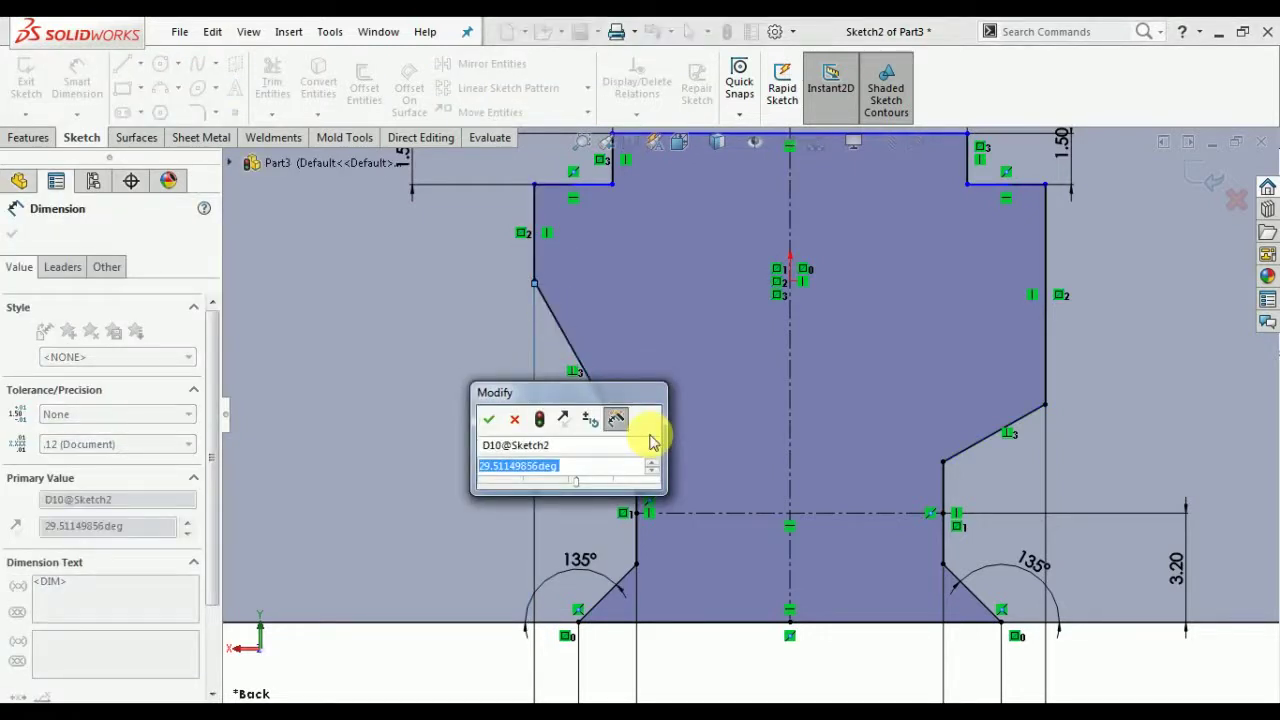
pyautogui.write('45')
pyautogui.press('Return')
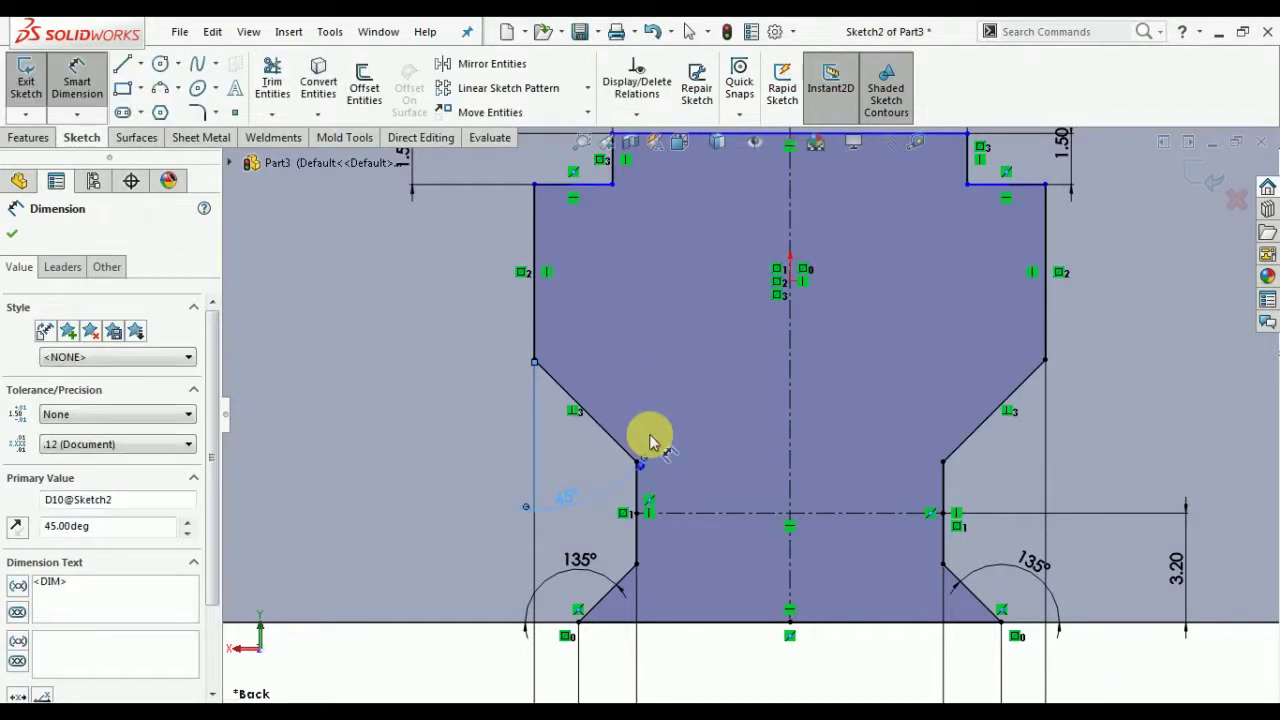
# Step: Try to dimension the upper-right slanted line's angle against the right vertical side and against the right neck line
pyautogui.click(1048, 325)
pyautogui.click(1024, 392)
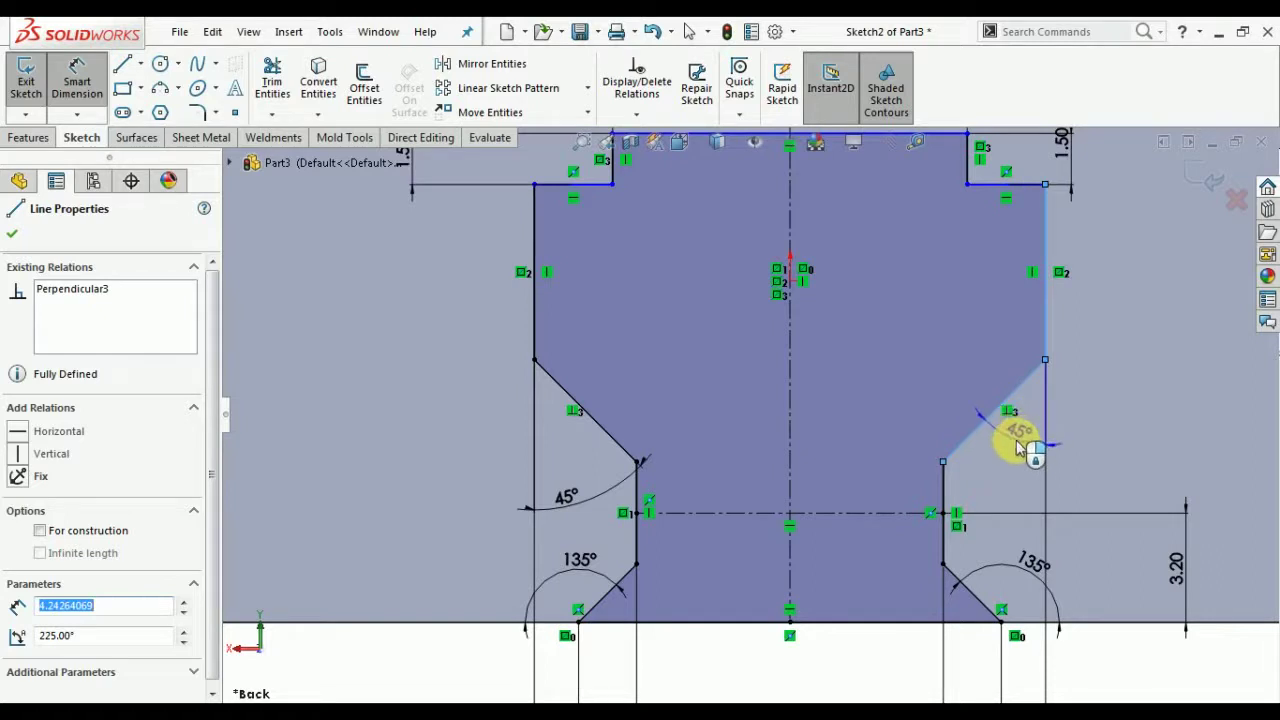
pyautogui.click(1015, 455)
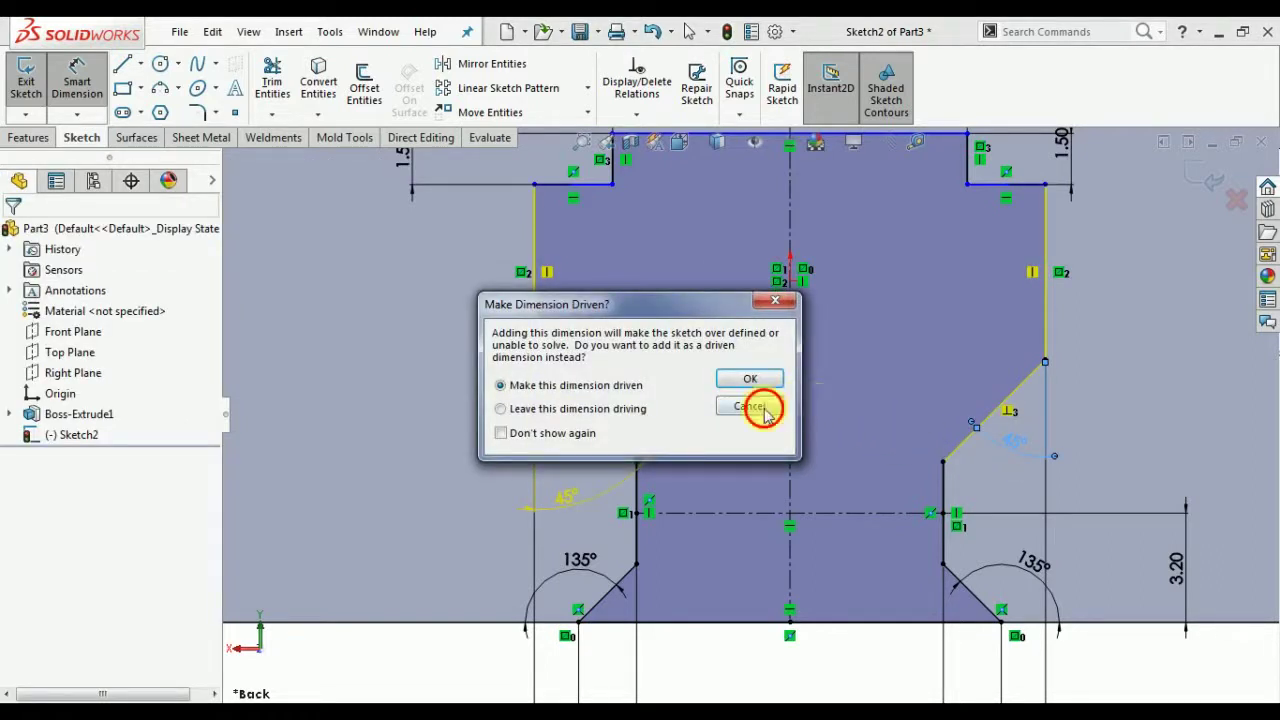
pyautogui.click(764, 411)
pyautogui.click(968, 440)
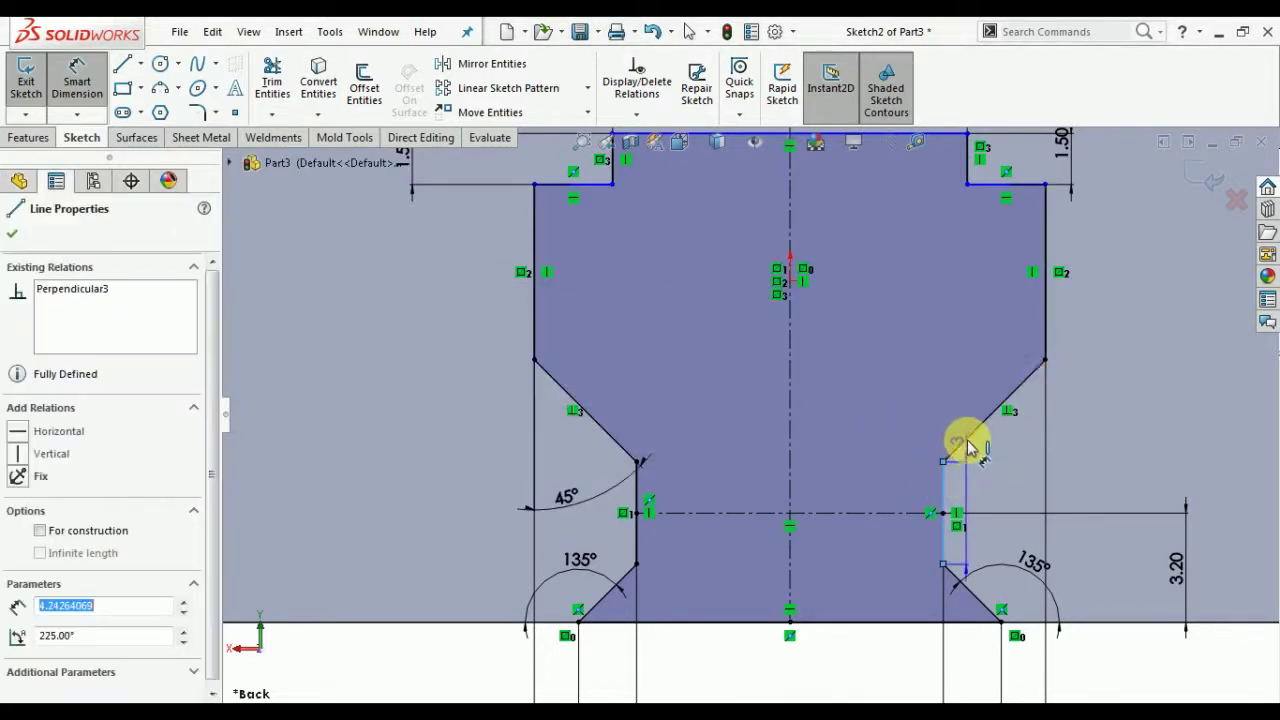
pyautogui.click(990, 462)
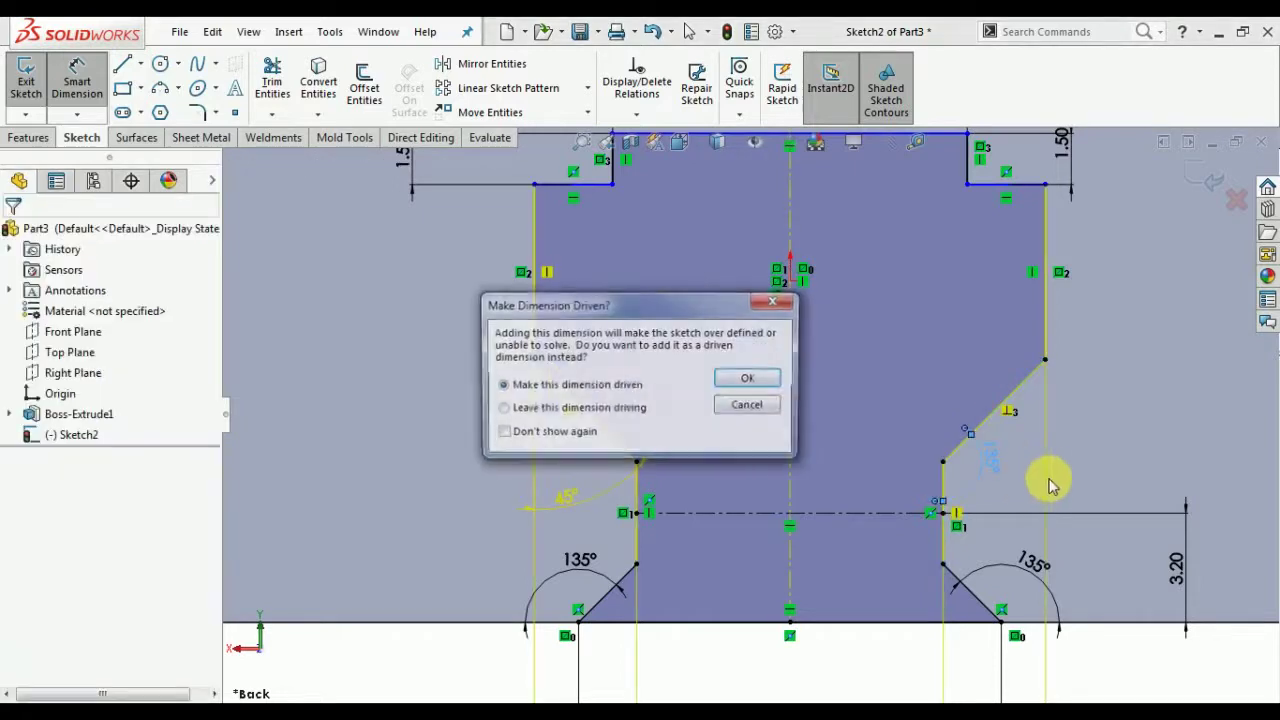
pyautogui.click(749, 406)
# Step: Reposition the 45° angle dimension close to the profile's upper-left slanted line
pyautogui.press('f')
pyautogui.click(642, 456)
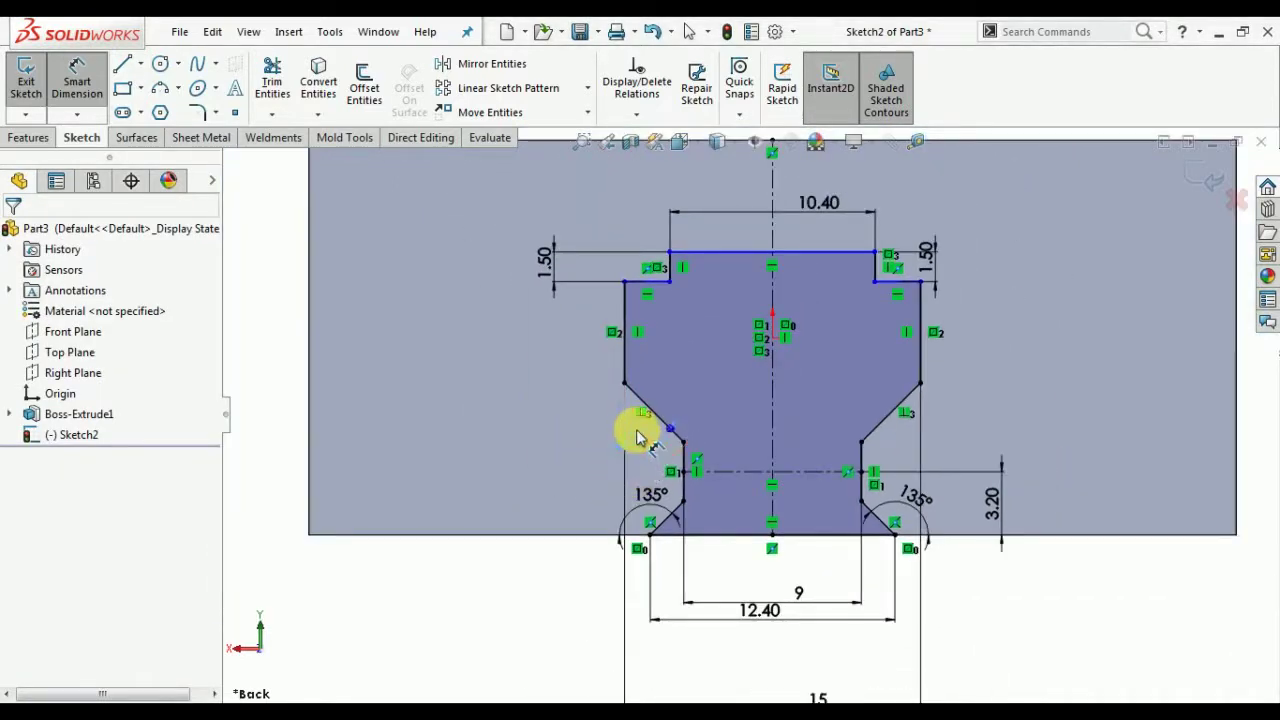
pyautogui.scroll(3, 908, 491)
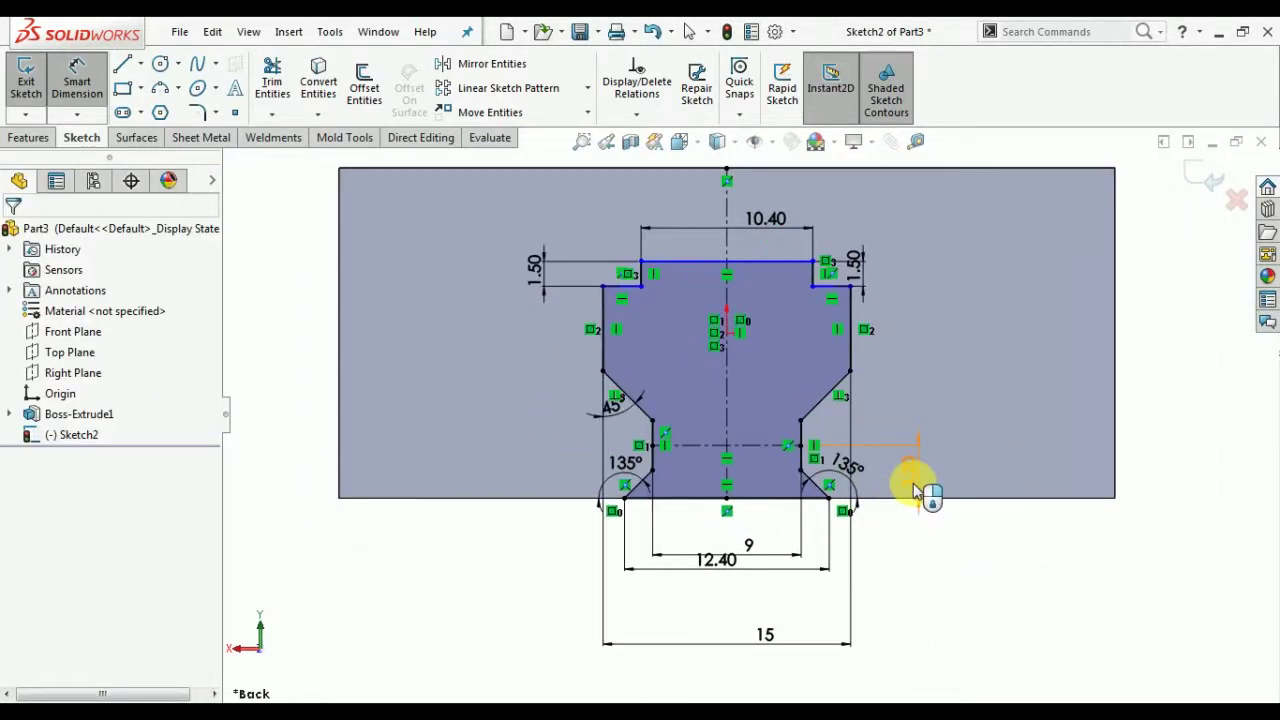
pyautogui.scroll(-4, 530, 302)
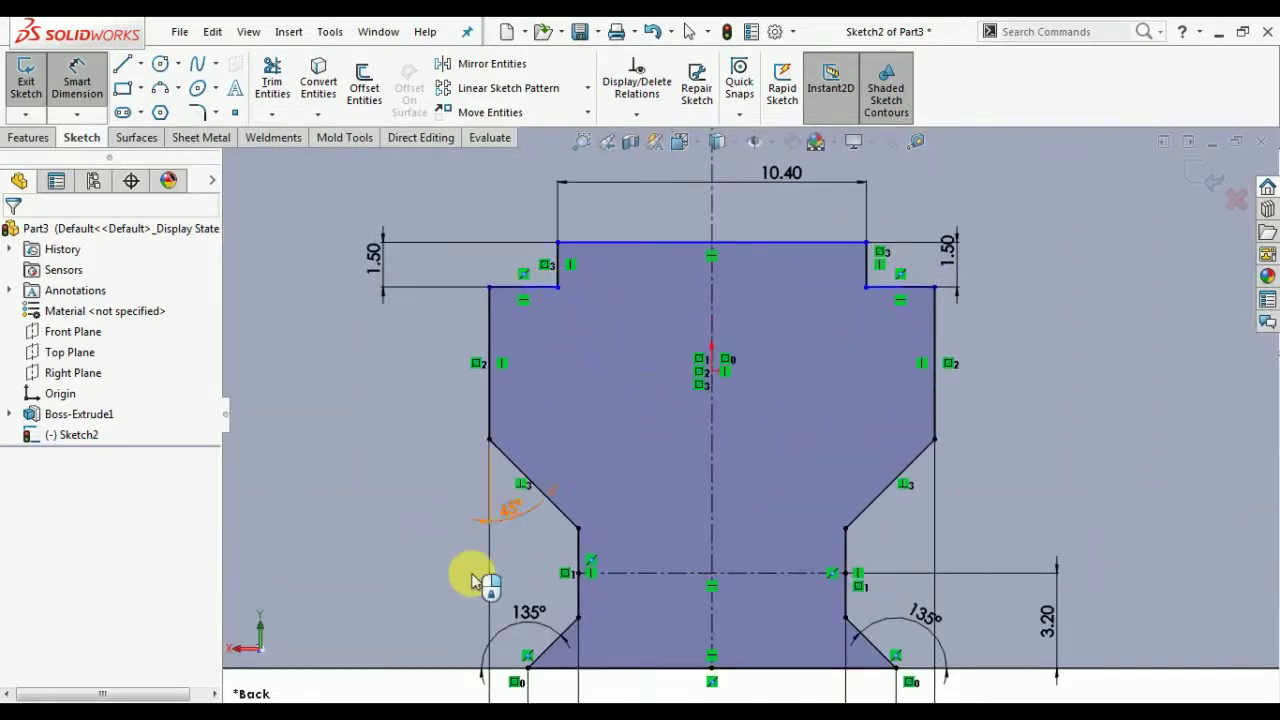
# Step: Test-move the inner corner point of the profile's upper-left step to check its remaining freedom
pyautogui.click(77, 70)
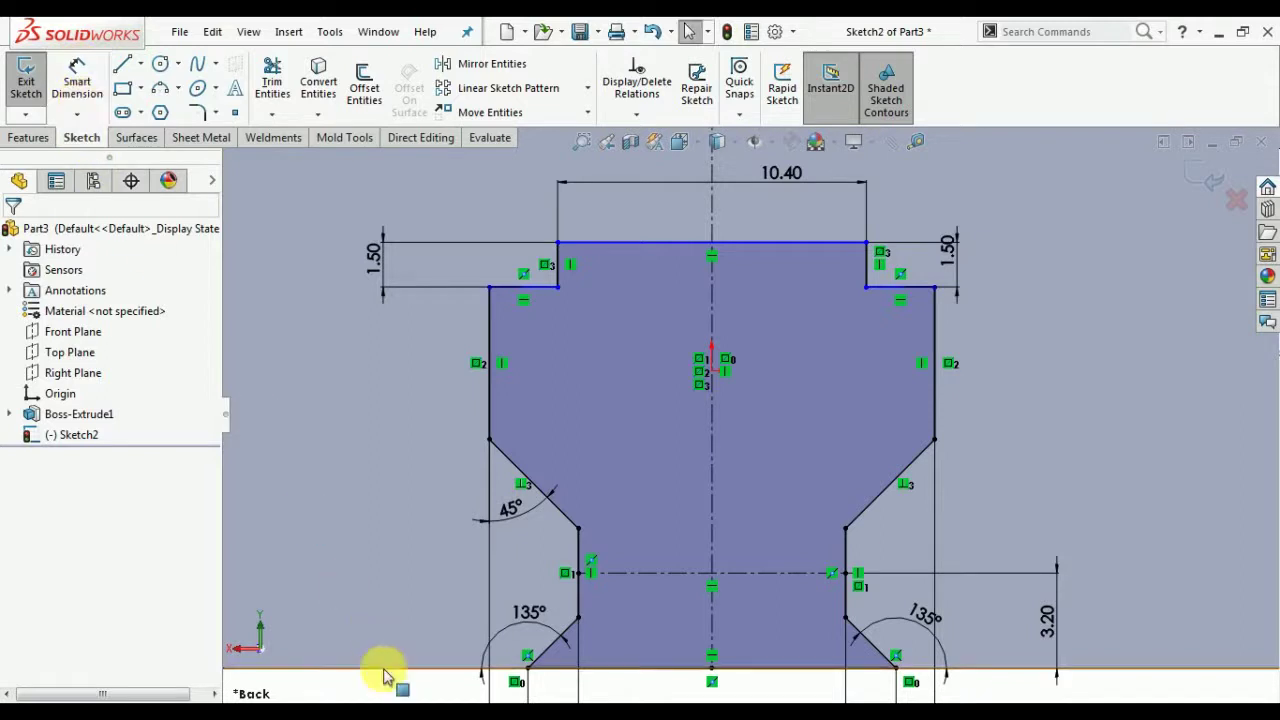
pyautogui.click(548, 297)
pyautogui.click(549, 294)
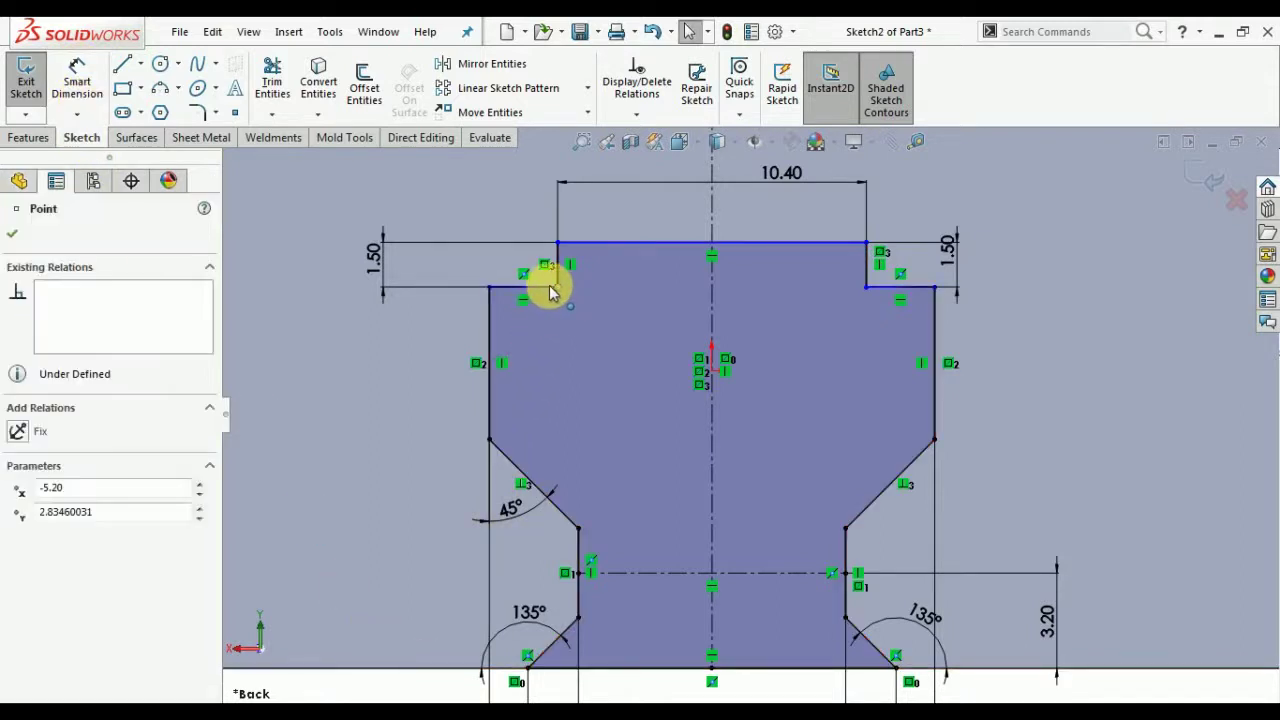
pyautogui.moveTo(542, 292); pyautogui.dragTo(537, 337)
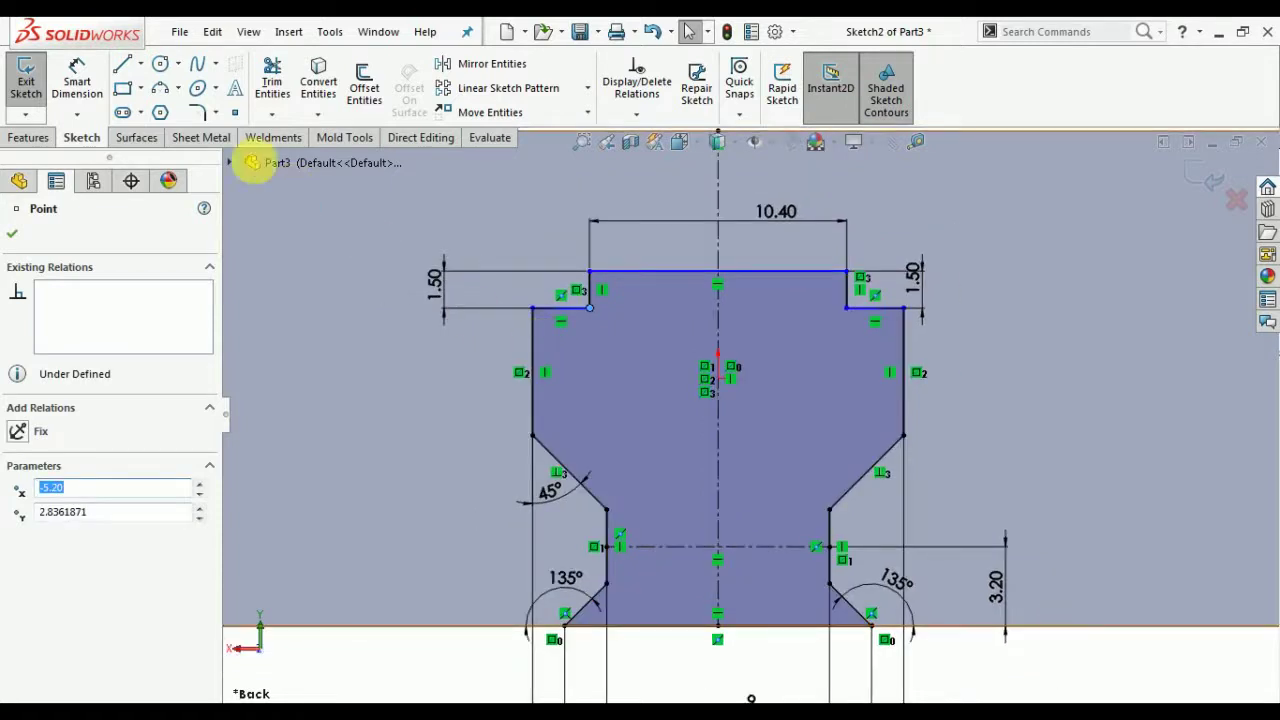
pyautogui.click(70, 95)
pyautogui.click(634, 272)
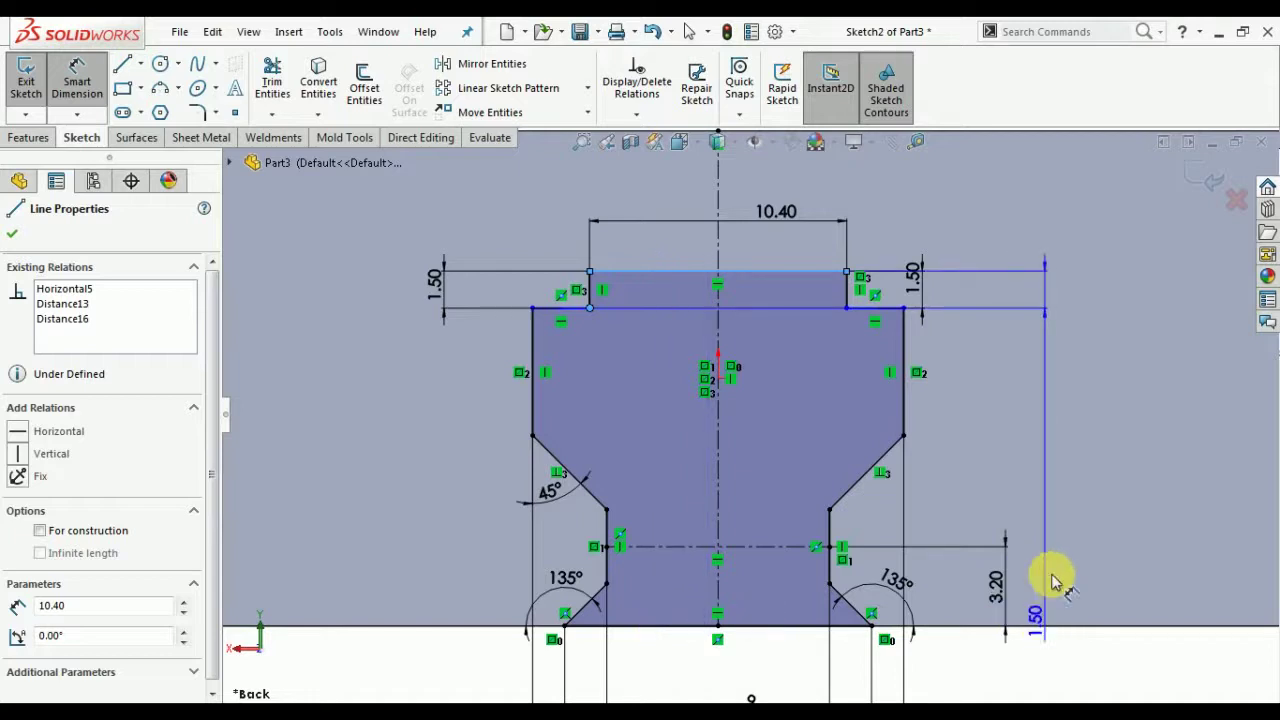
pyautogui.press('Escape')
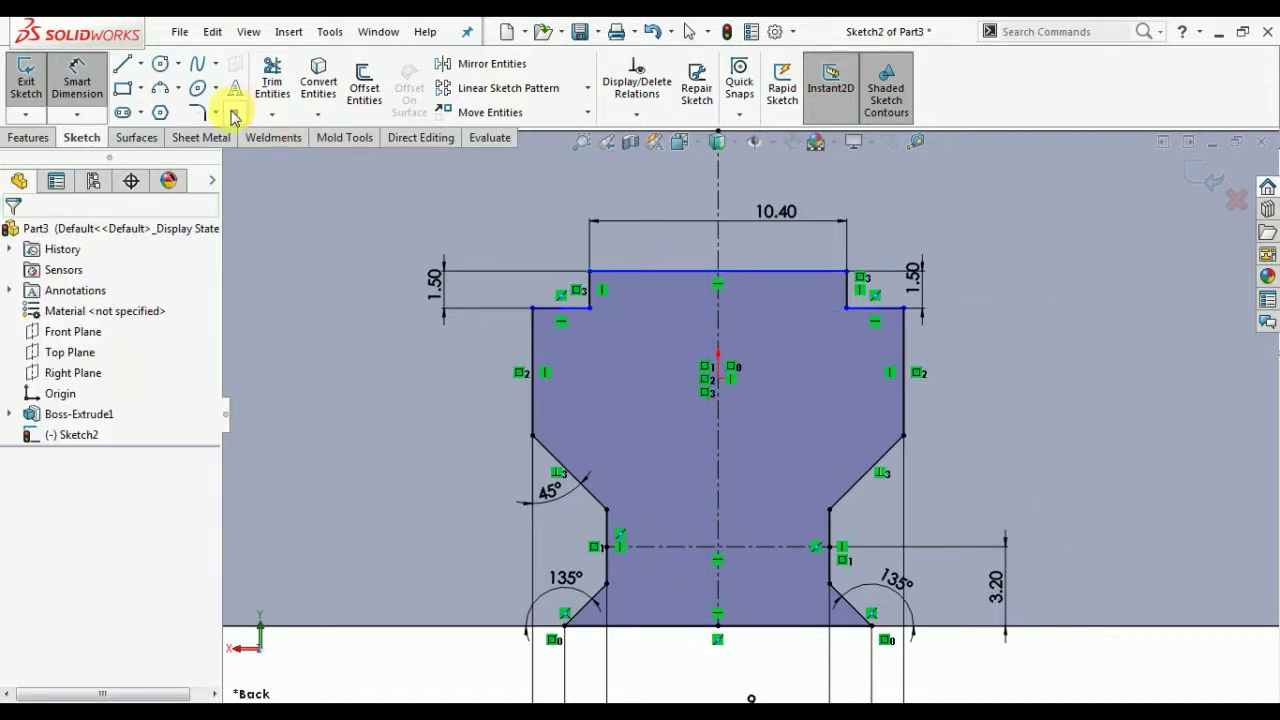
pyautogui.click(80, 80)
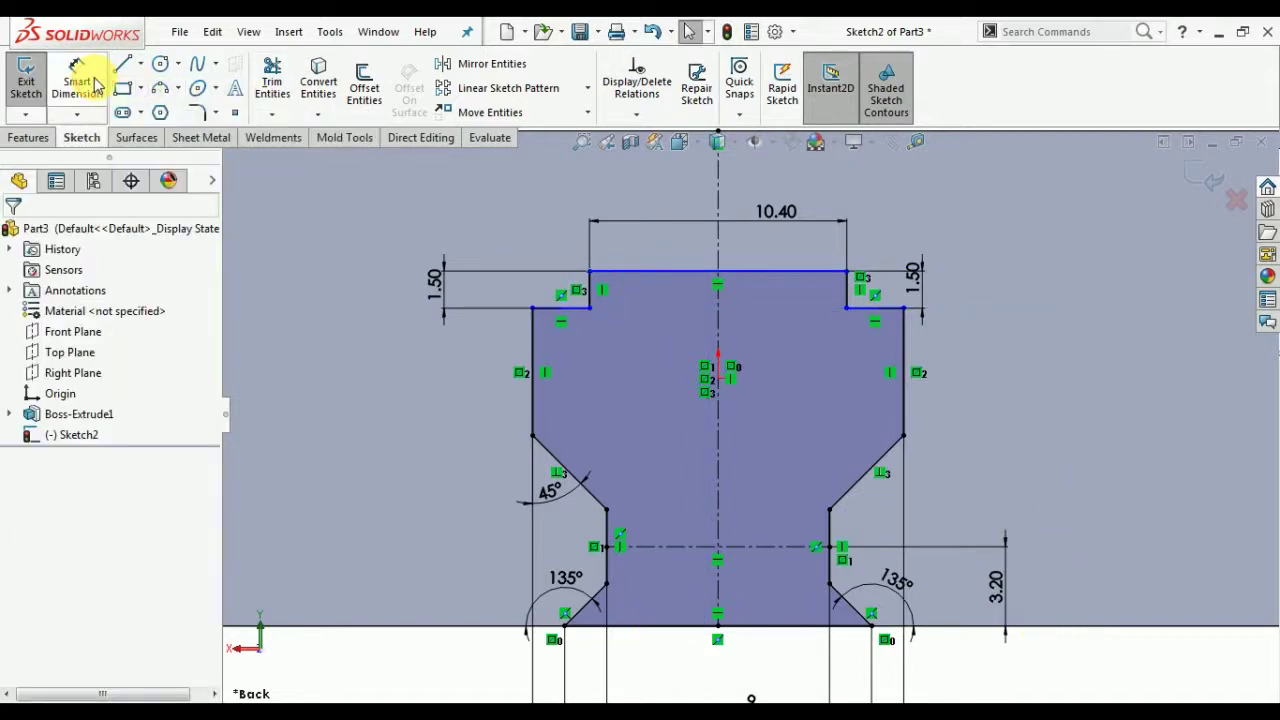
pyautogui.click(620, 278)
pyautogui.click(474, 628)
pyautogui.click(1030, 475)
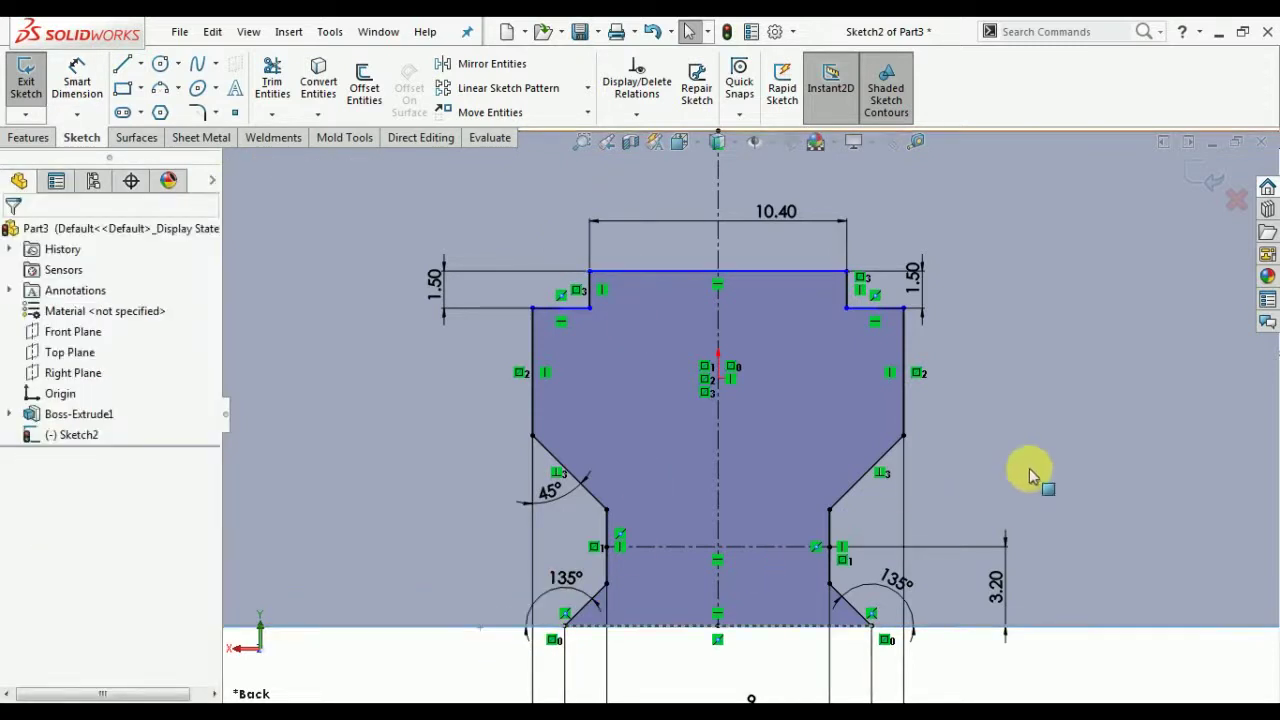
# Step: Dimension the profile's overall height from its top line to the block's bottom edge as 12.4 mm
pyautogui.click(77, 80)
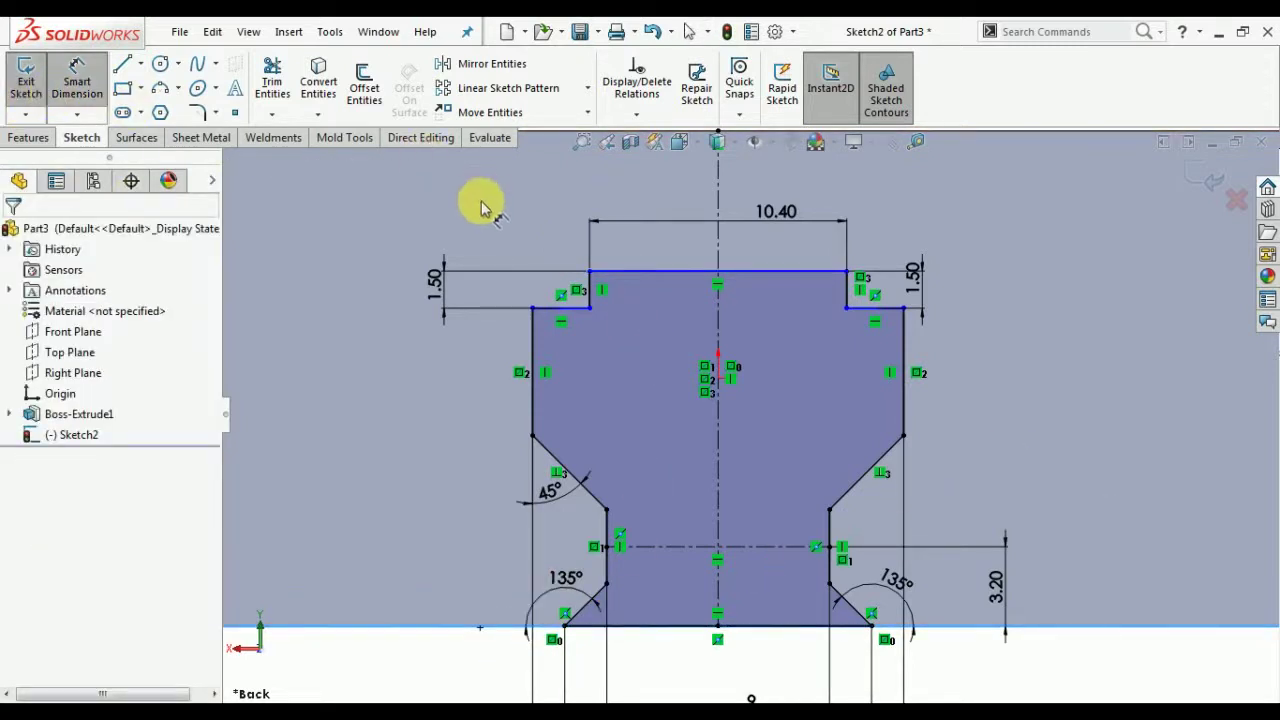
pyautogui.click(645, 282)
pyautogui.click(677, 627)
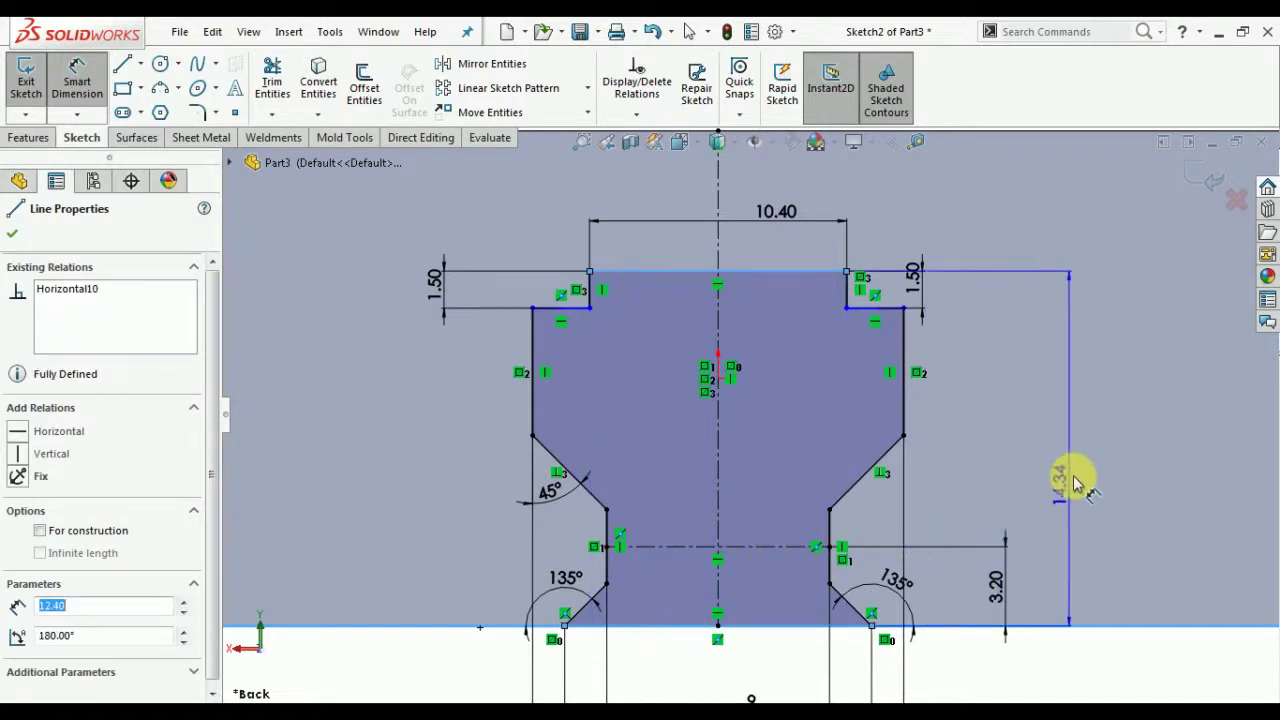
pyautogui.click(1072, 440)
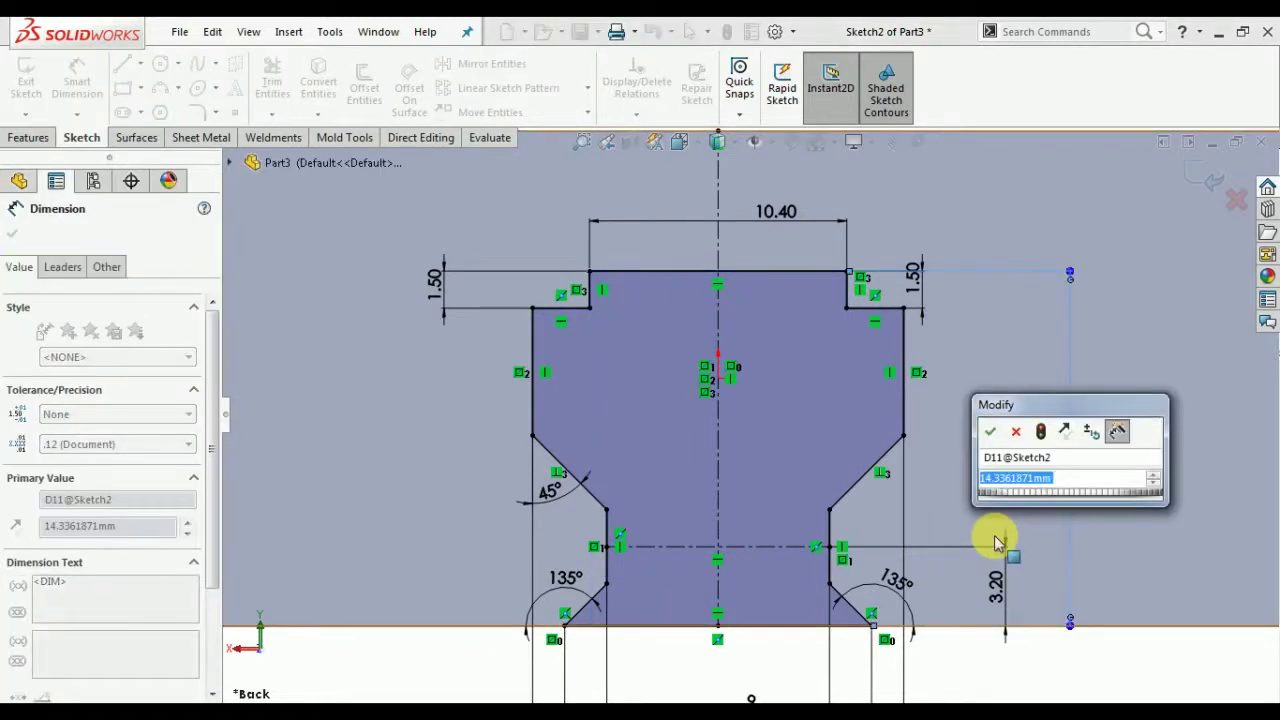
pyautogui.write('12.4')
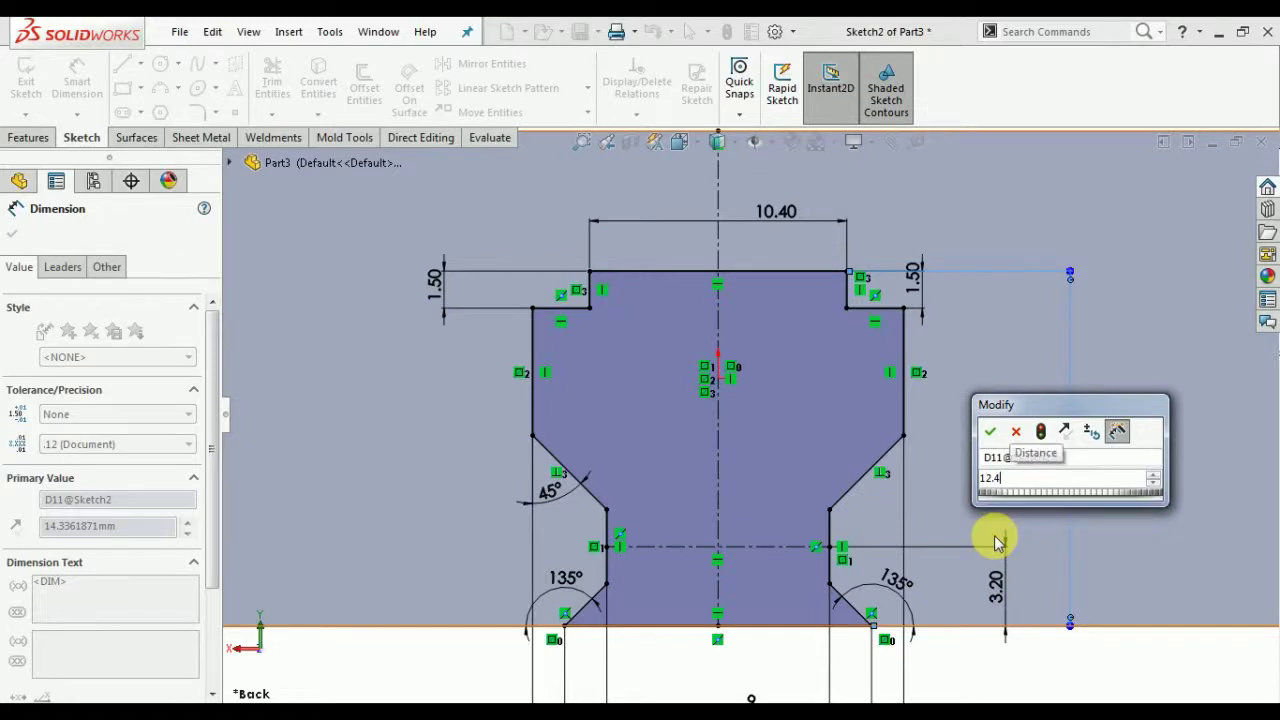
pyautogui.press('Return')
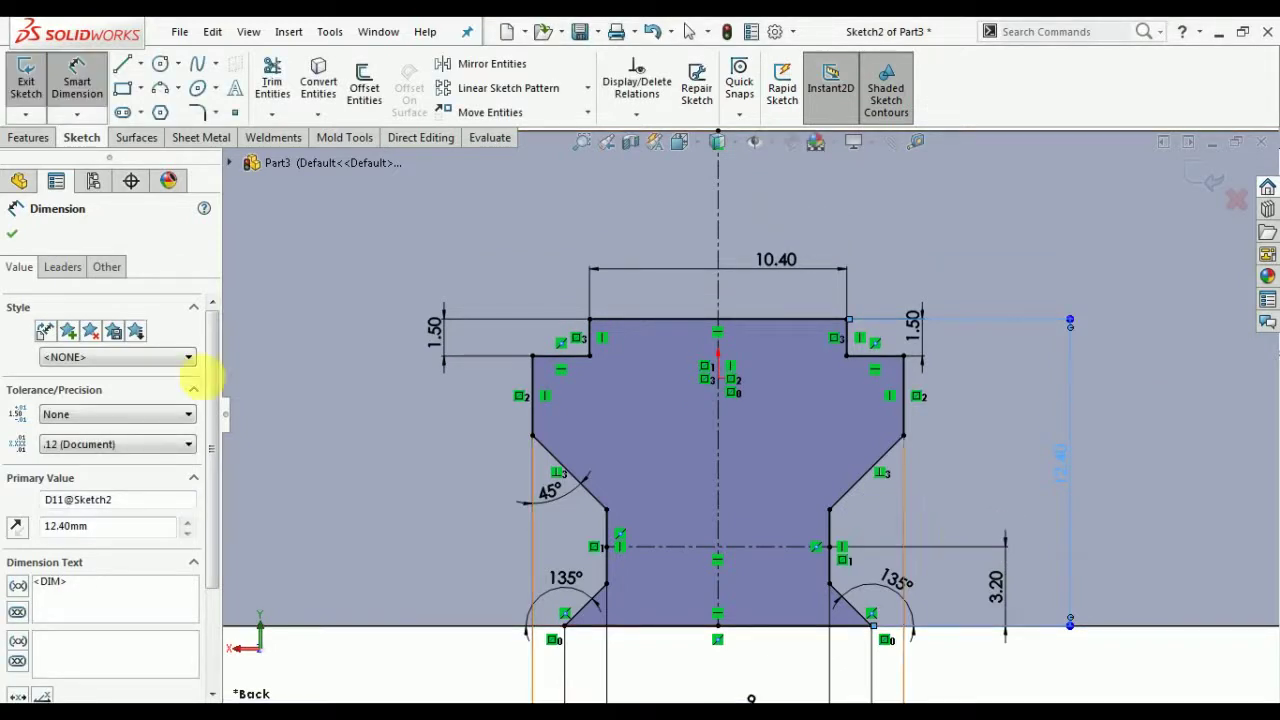
pyautogui.click(14, 240)
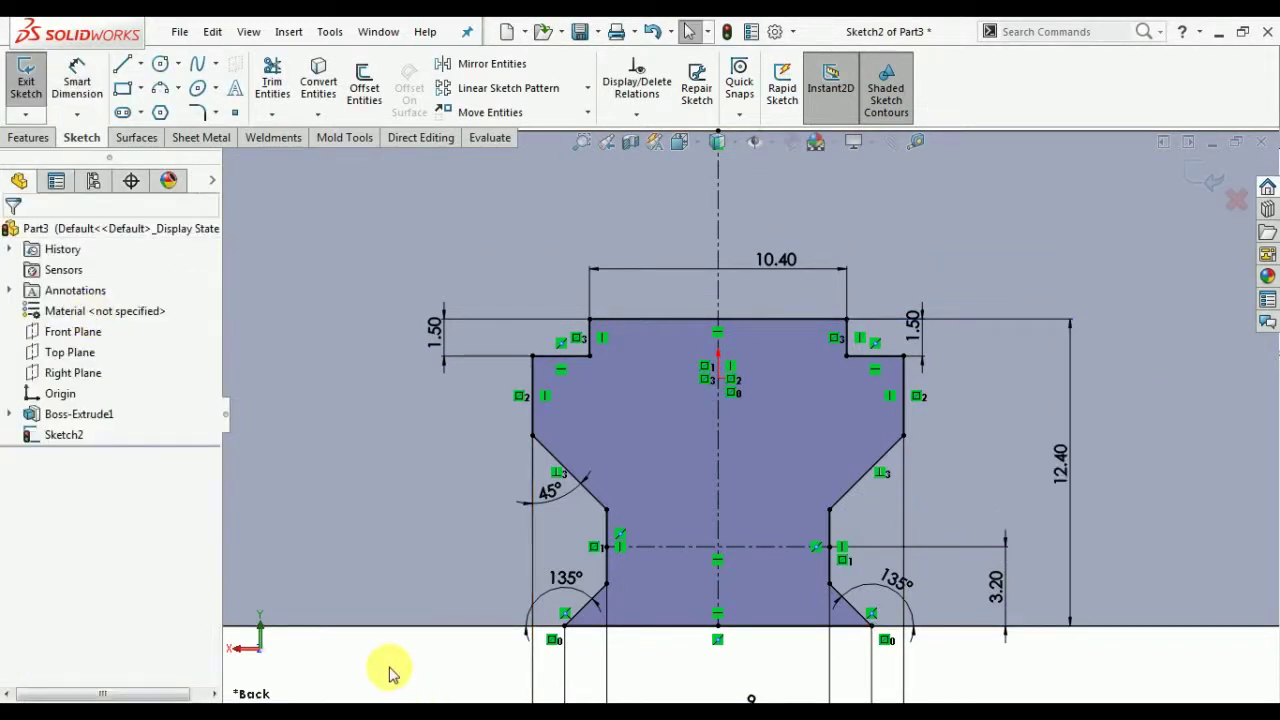
# Step: Set the profile's overall height dimension to 10.7 mm
pyautogui.doubleClick(1060, 466)
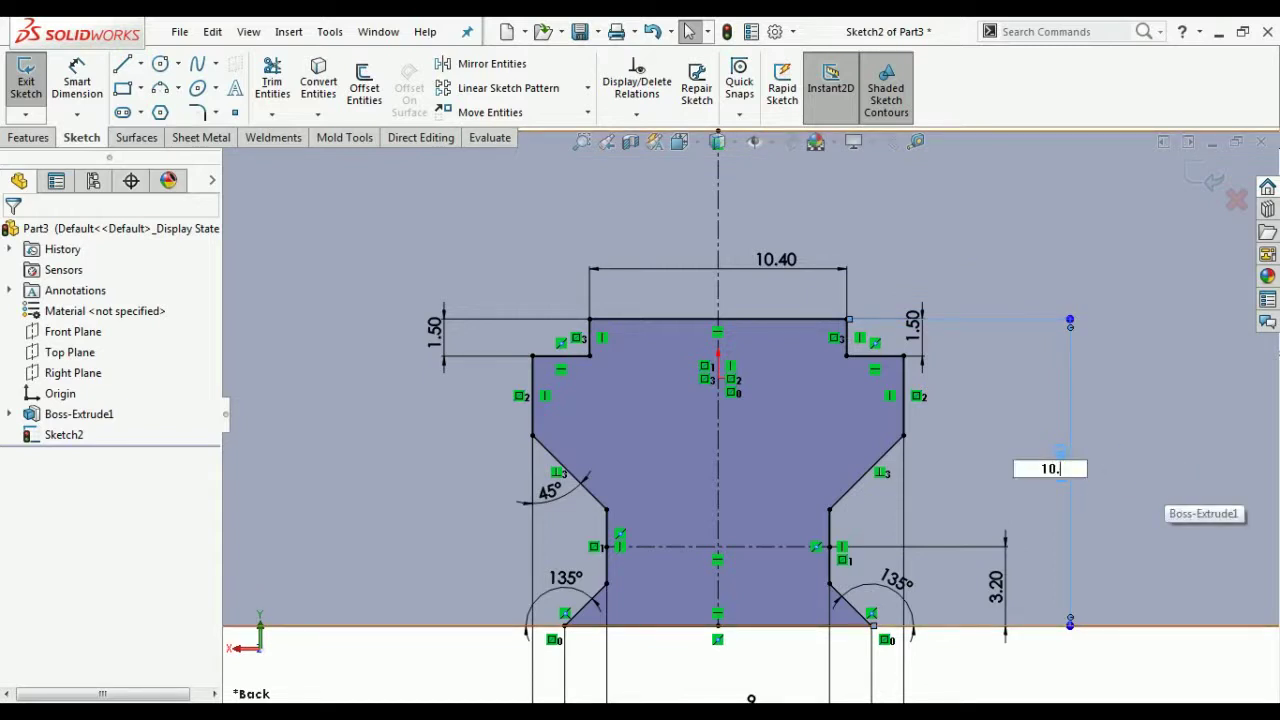
pyautogui.write('10.7')
pyautogui.press('Return')
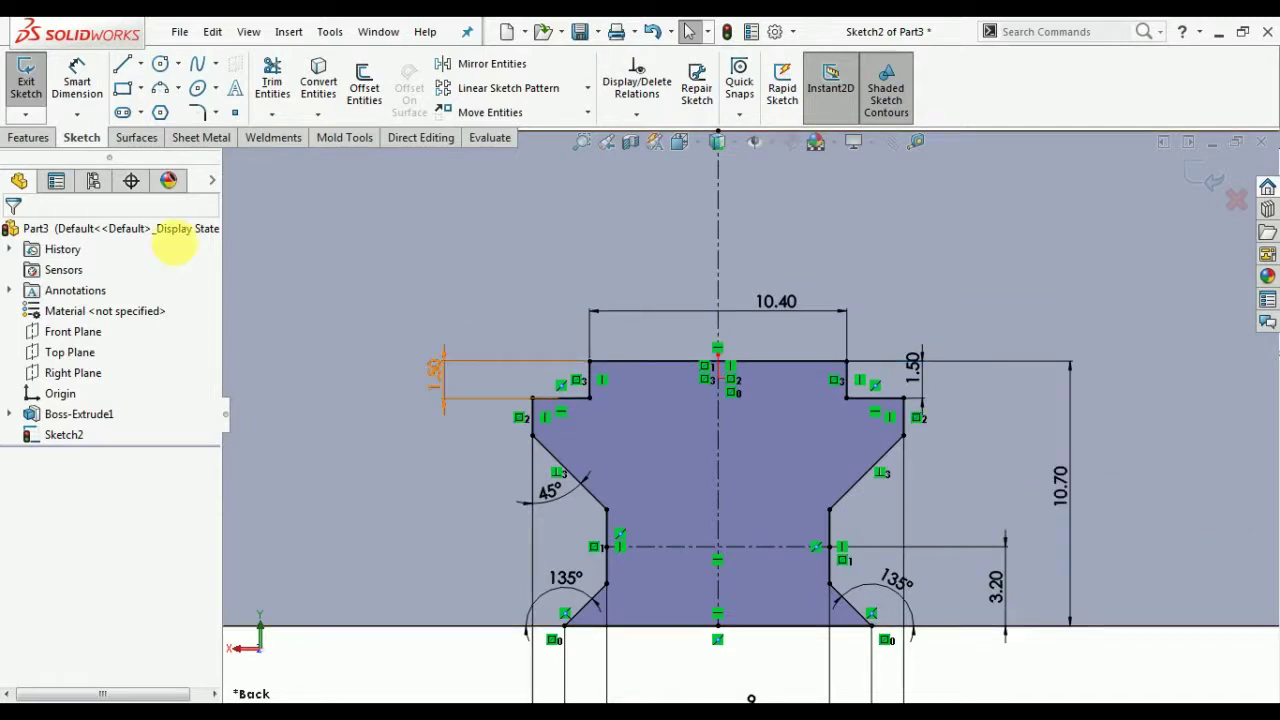
# Step: Add 0.5 mm sketch fillets to the four upper corners on the profile's left side, accepting removal of conflicting relations
pyautogui.click(200, 115)
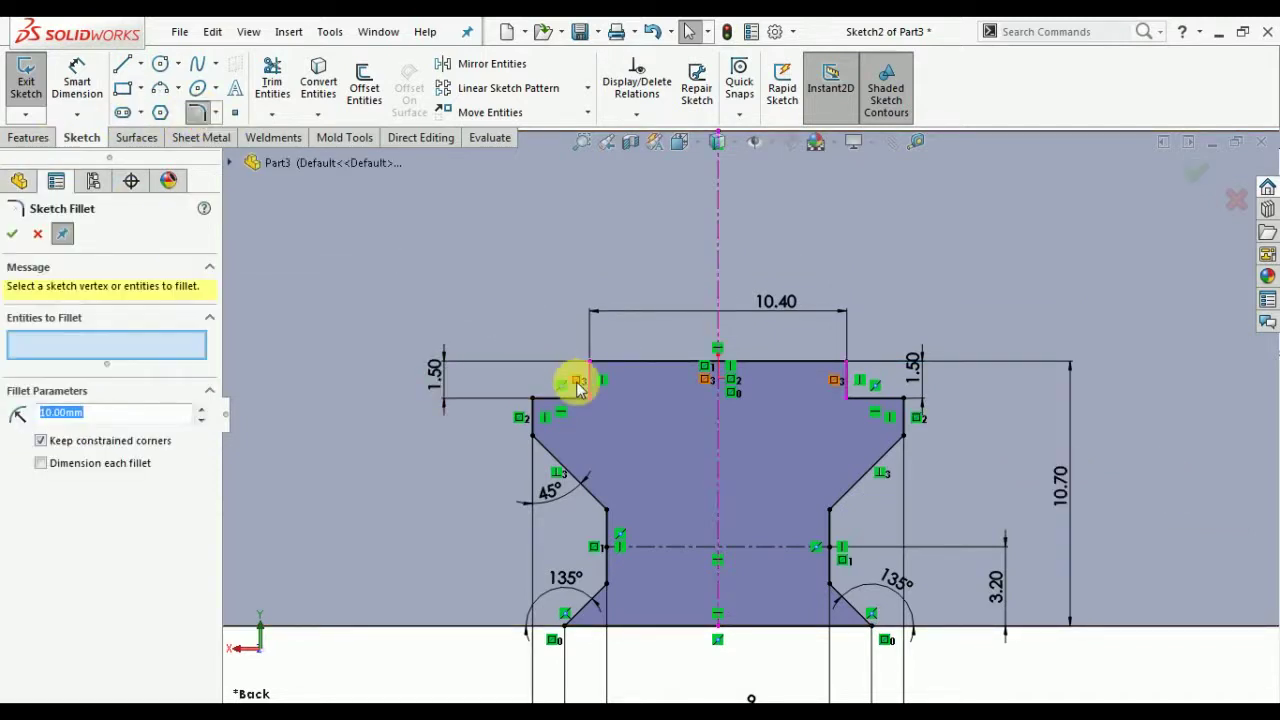
pyautogui.scroll(-2, 603, 415)
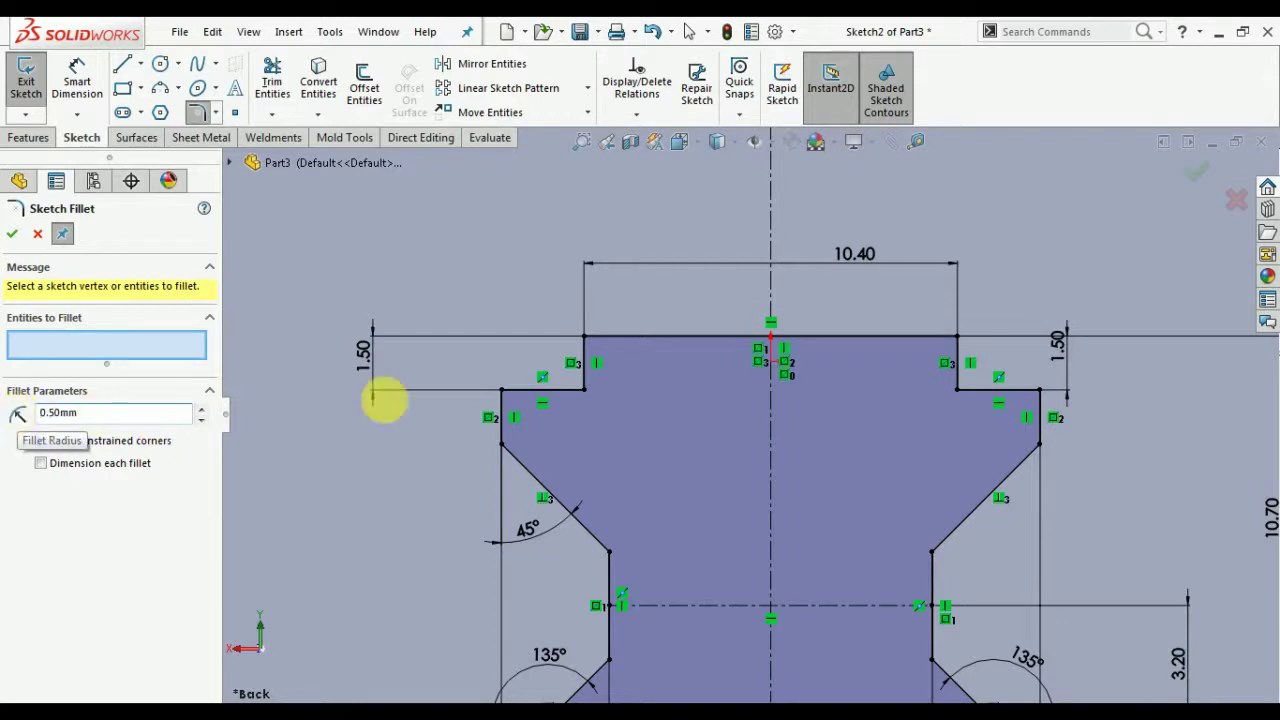
pyautogui.click(585, 390)
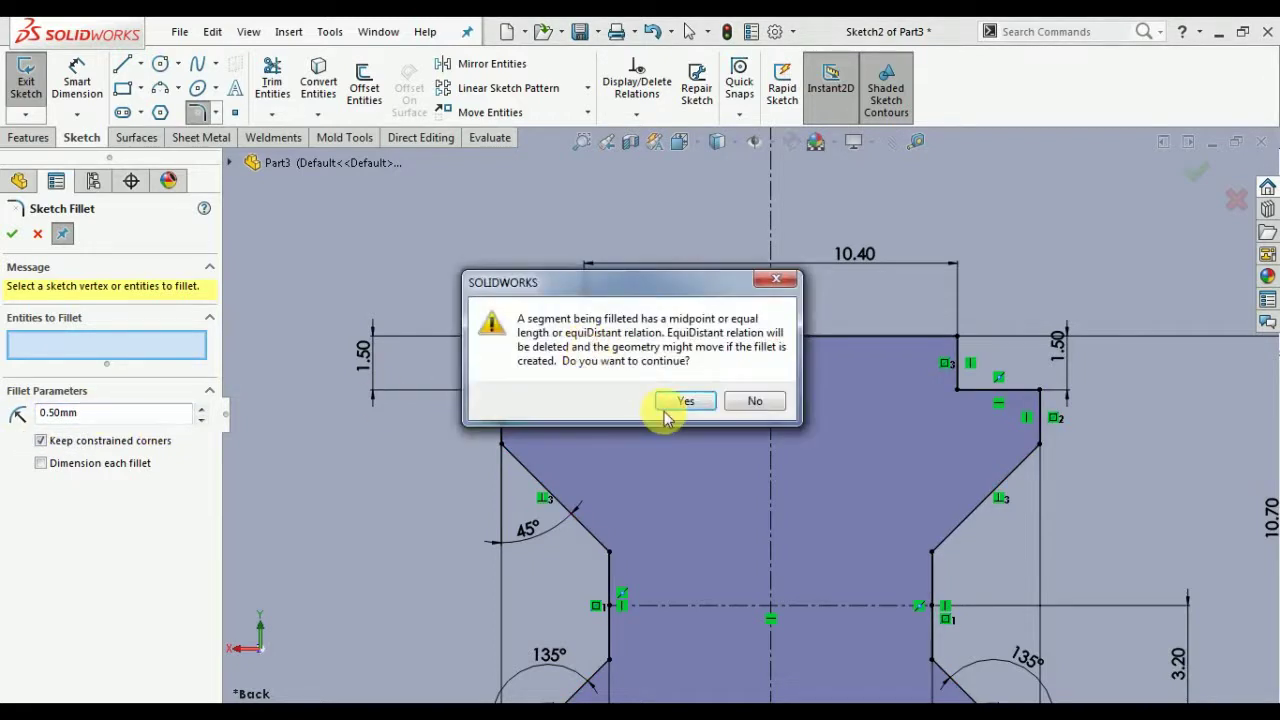
pyautogui.click(686, 401)
pyautogui.click(590, 337)
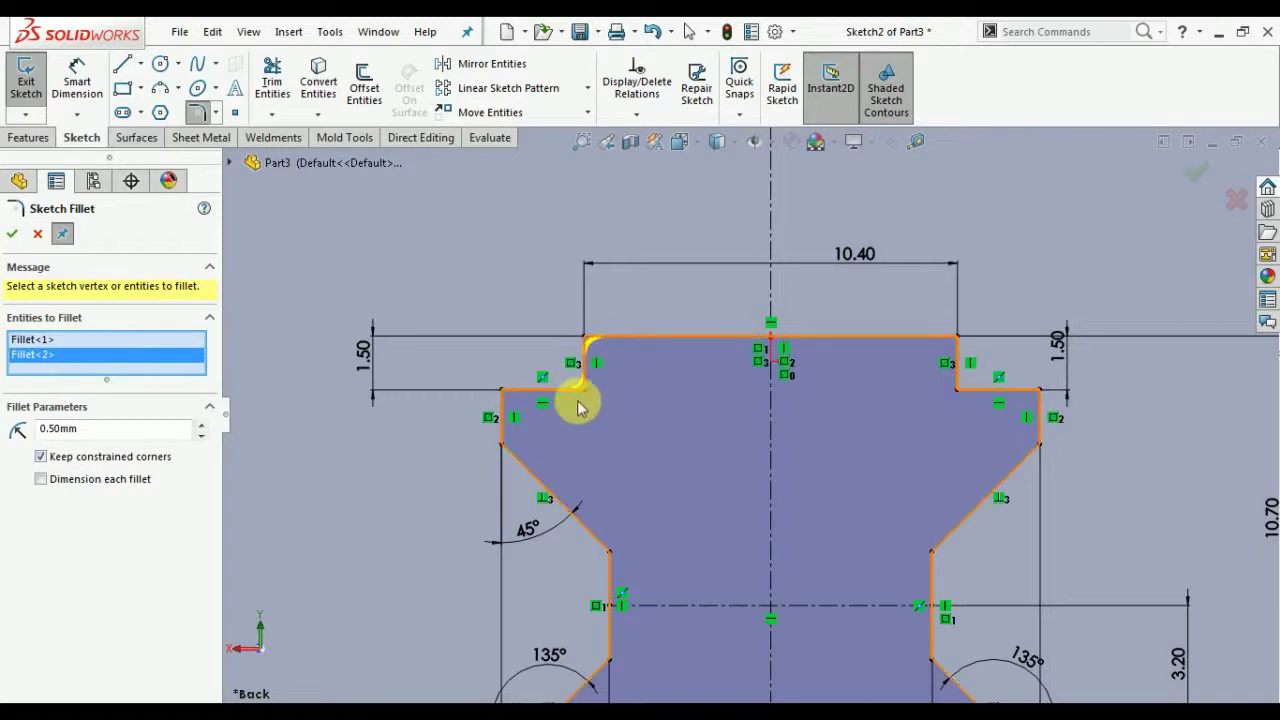
pyautogui.click(503, 397)
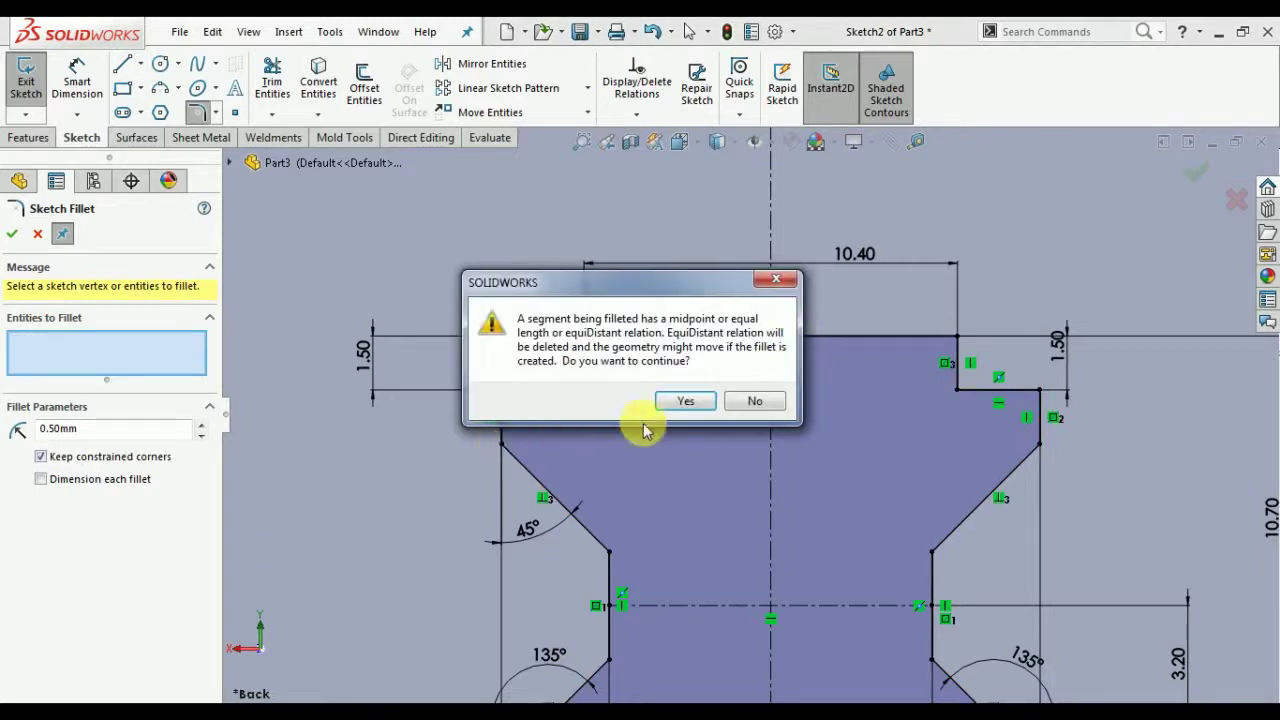
pyautogui.click(680, 401)
pyautogui.click(502, 447)
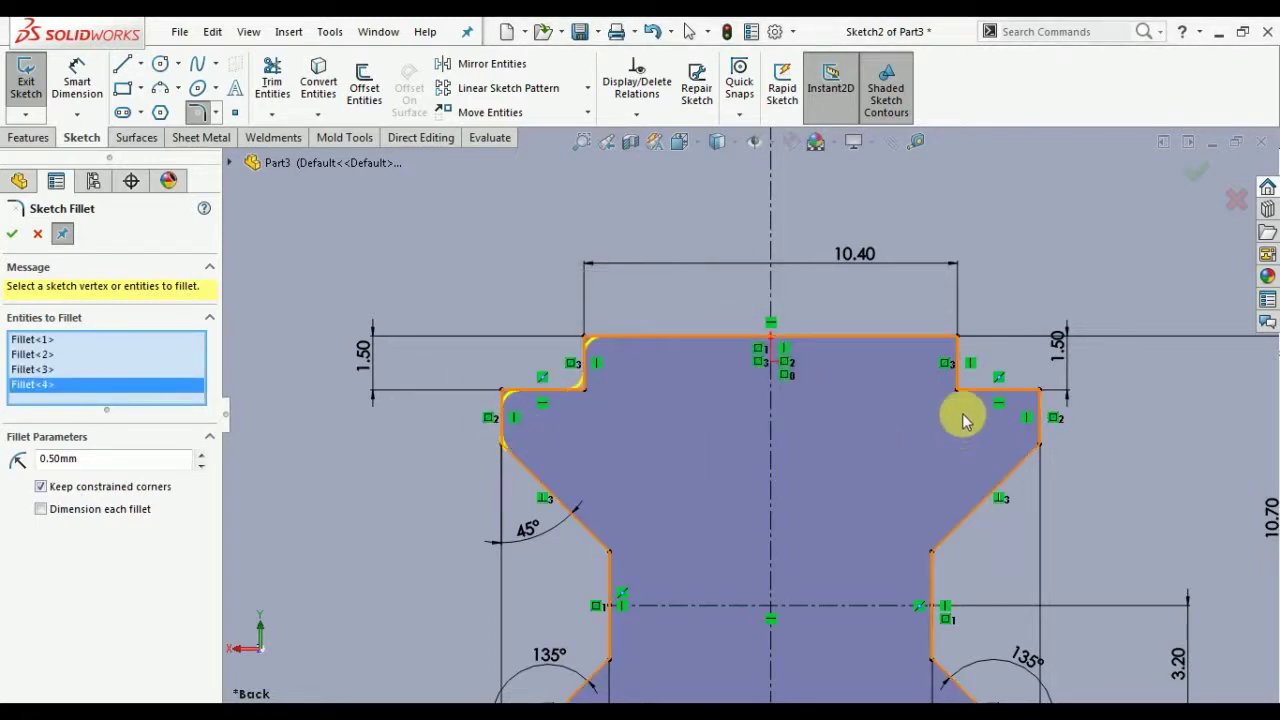
# Step: Add the four matching upper corners on the profile's right side to the 0.5 mm sketch fillet and apply it
pyautogui.click(956, 347)
pyautogui.click(1040, 391)
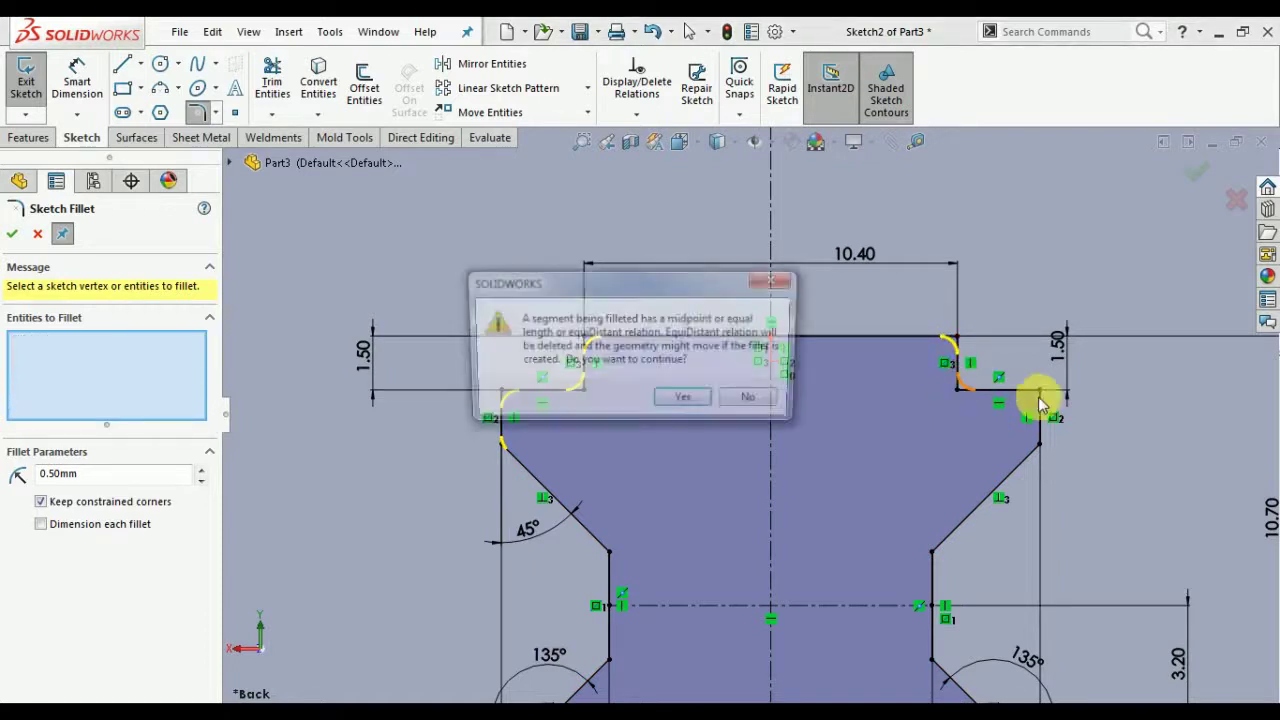
pyautogui.click(683, 405)
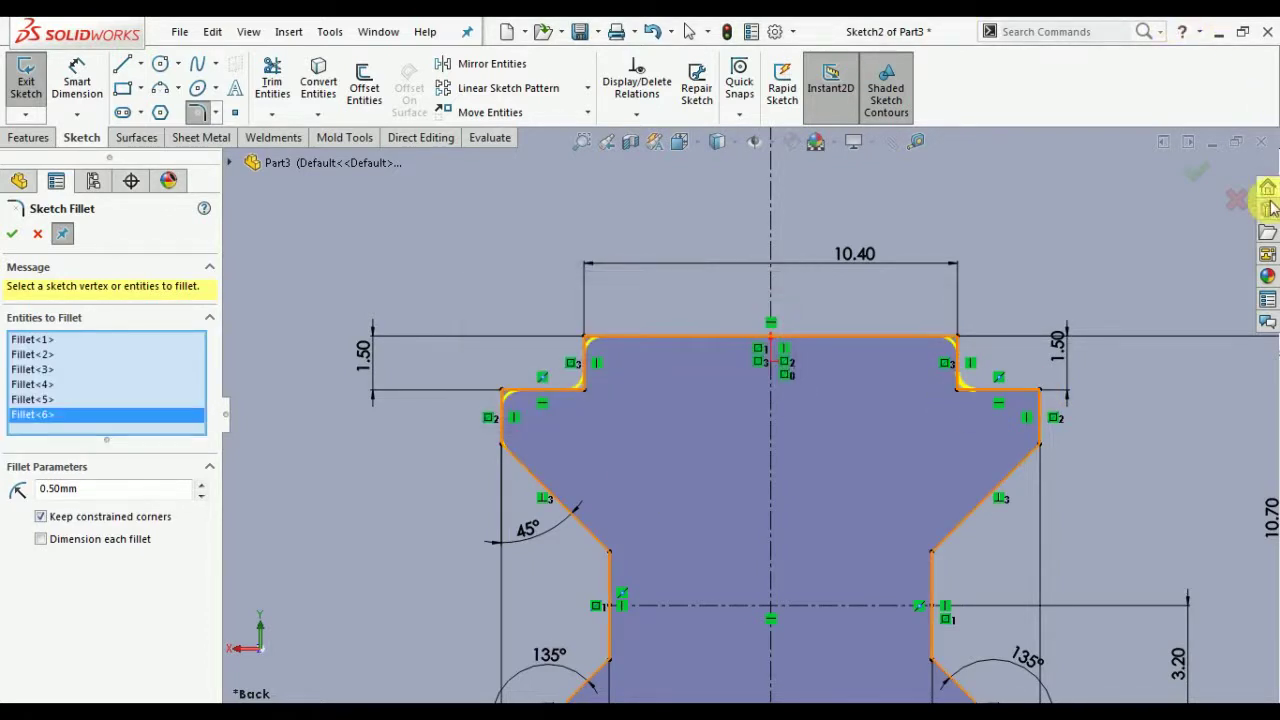
pyautogui.click(1040, 391)
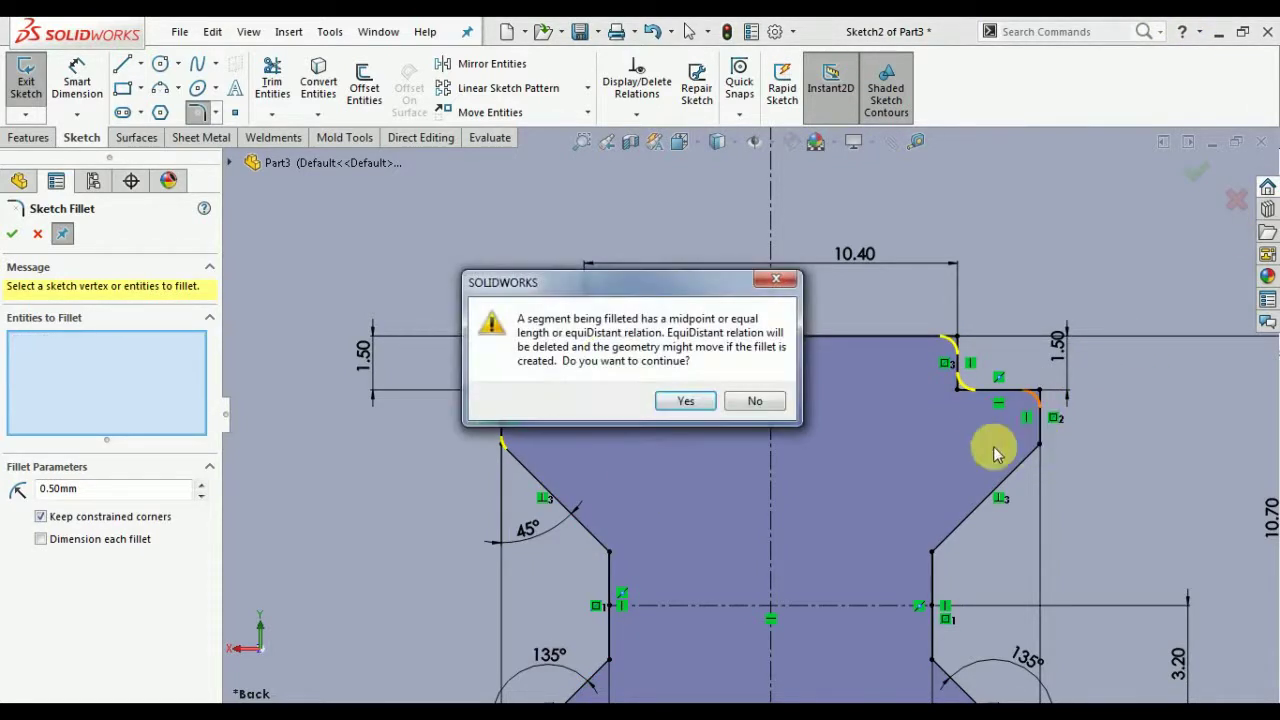
pyautogui.click(683, 405)
pyautogui.click(1040, 444)
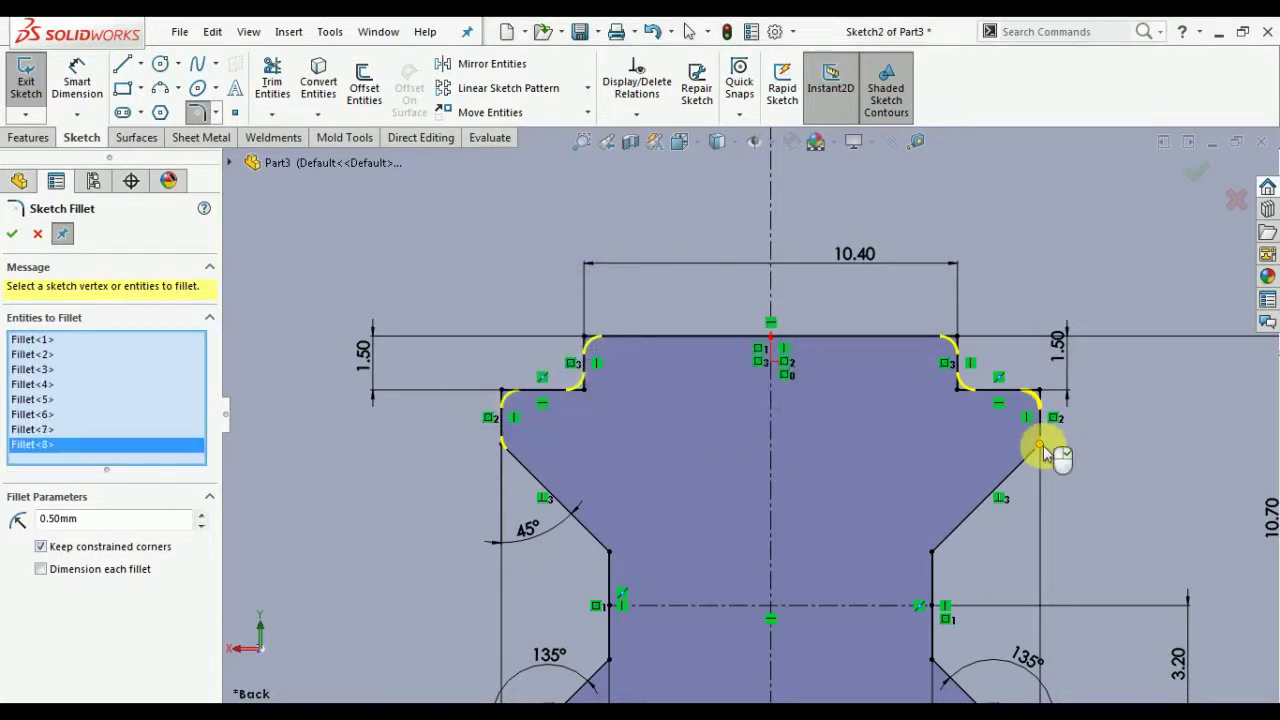
pyautogui.scroll(2, 660, 432)
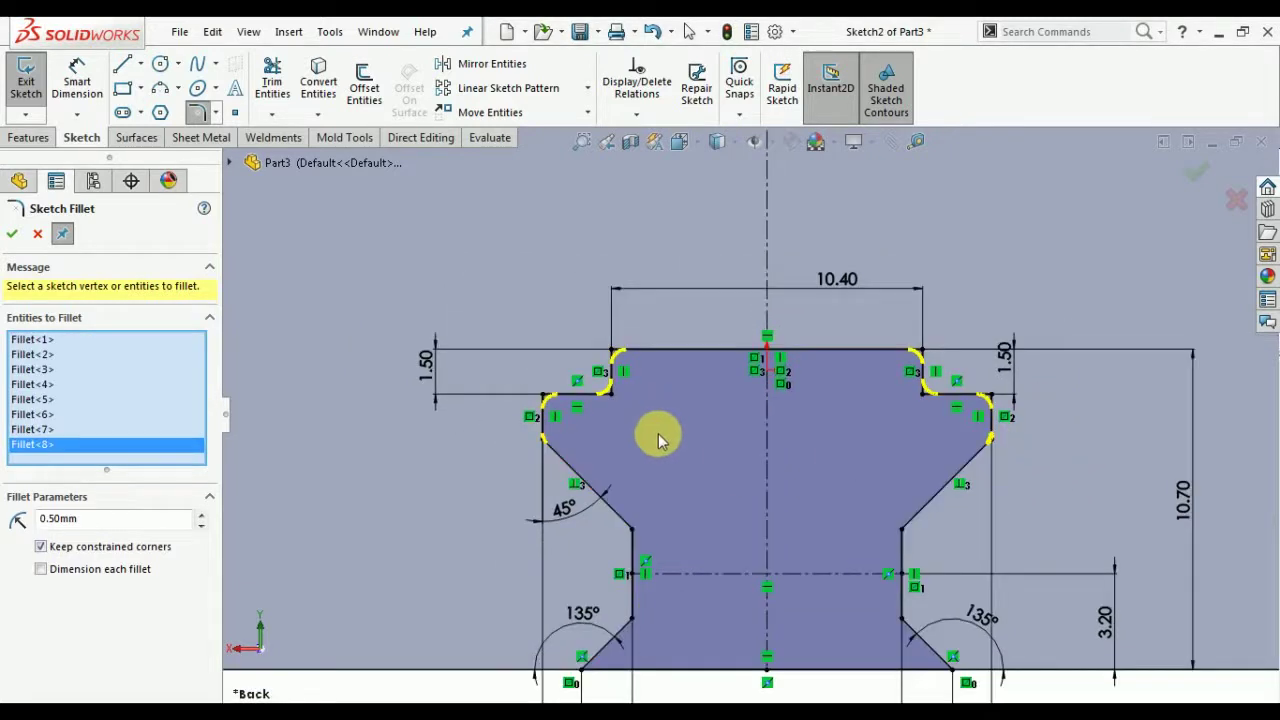
pyautogui.click(13, 238)
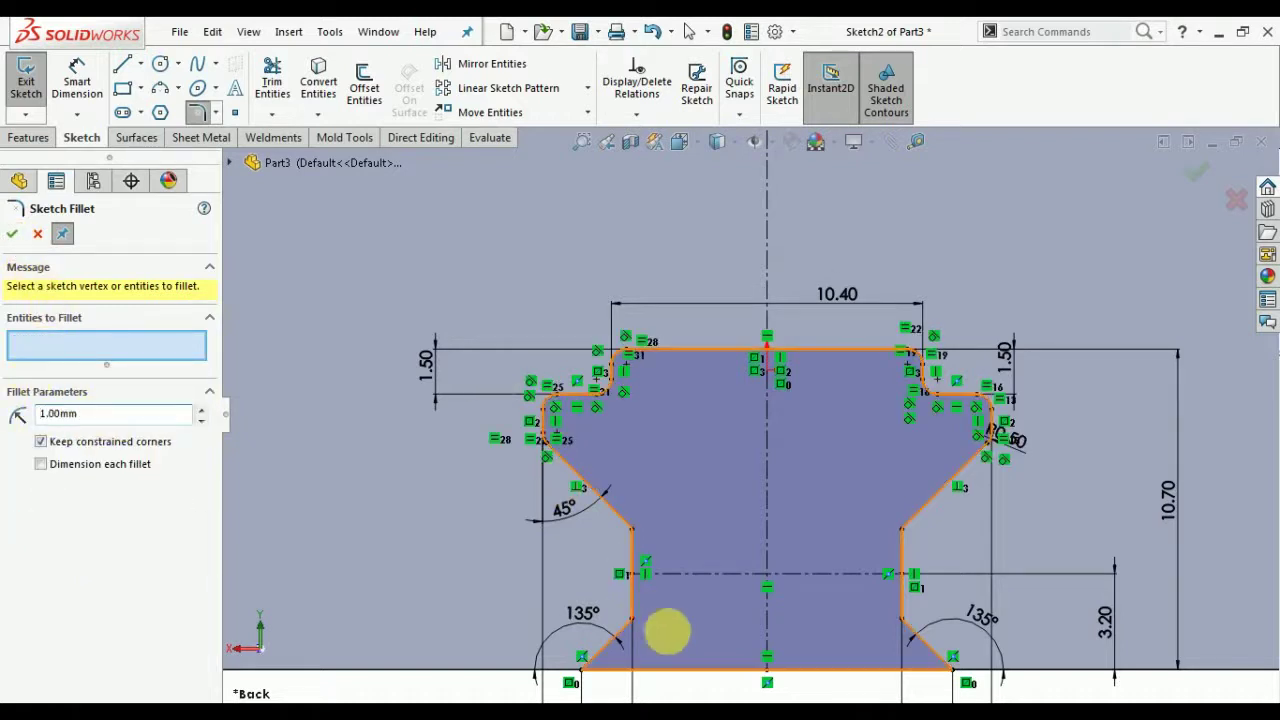
# Step: Round the four corners at the ends of both neck lines with 1 mm sketch fillets, accepting removal of conflicting relations
pyautogui.click(632, 528)
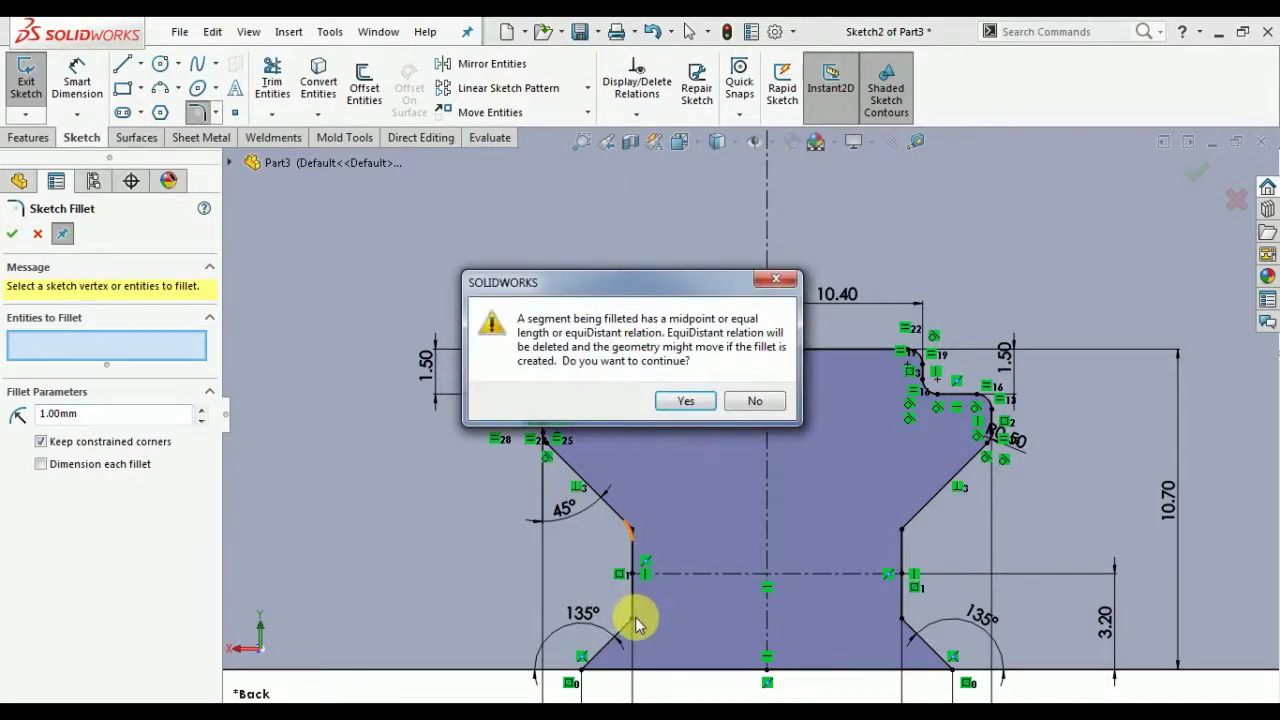
pyautogui.click(683, 400)
pyautogui.click(629, 614)
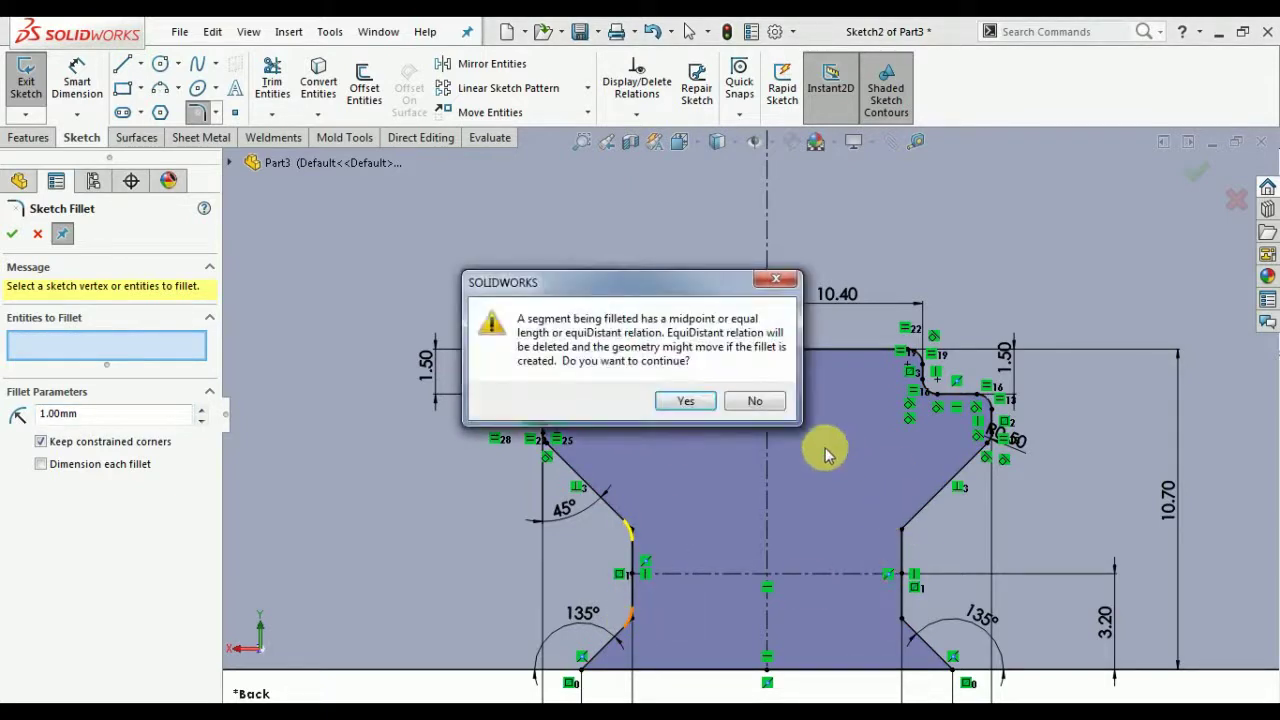
pyautogui.click(665, 398)
pyautogui.click(903, 531)
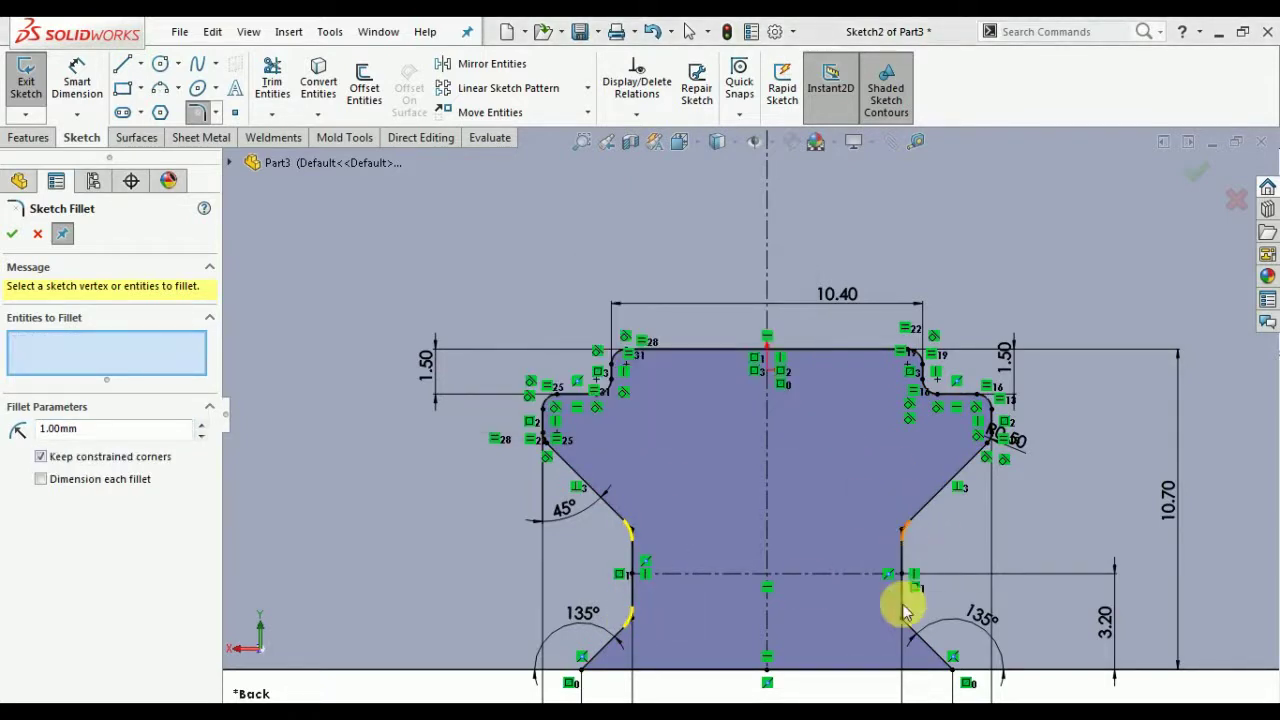
pyautogui.click(685, 401)
pyautogui.click(905, 618)
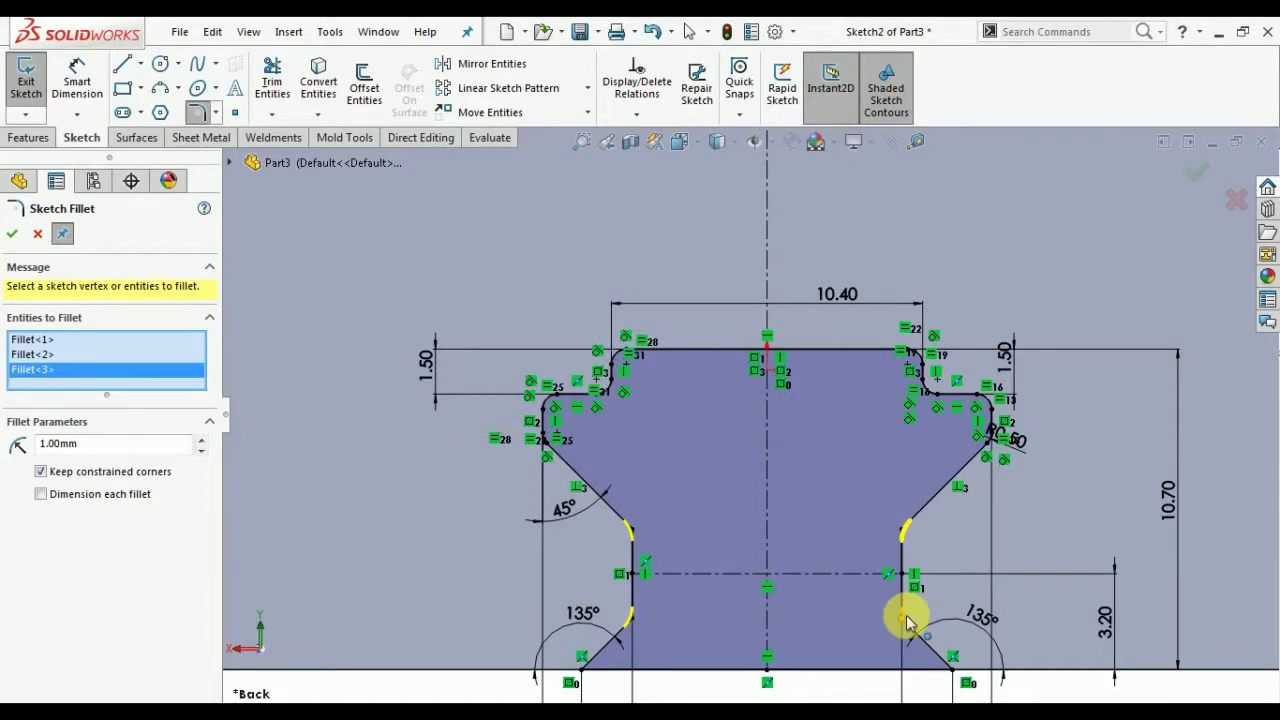
pyautogui.click(697, 404)
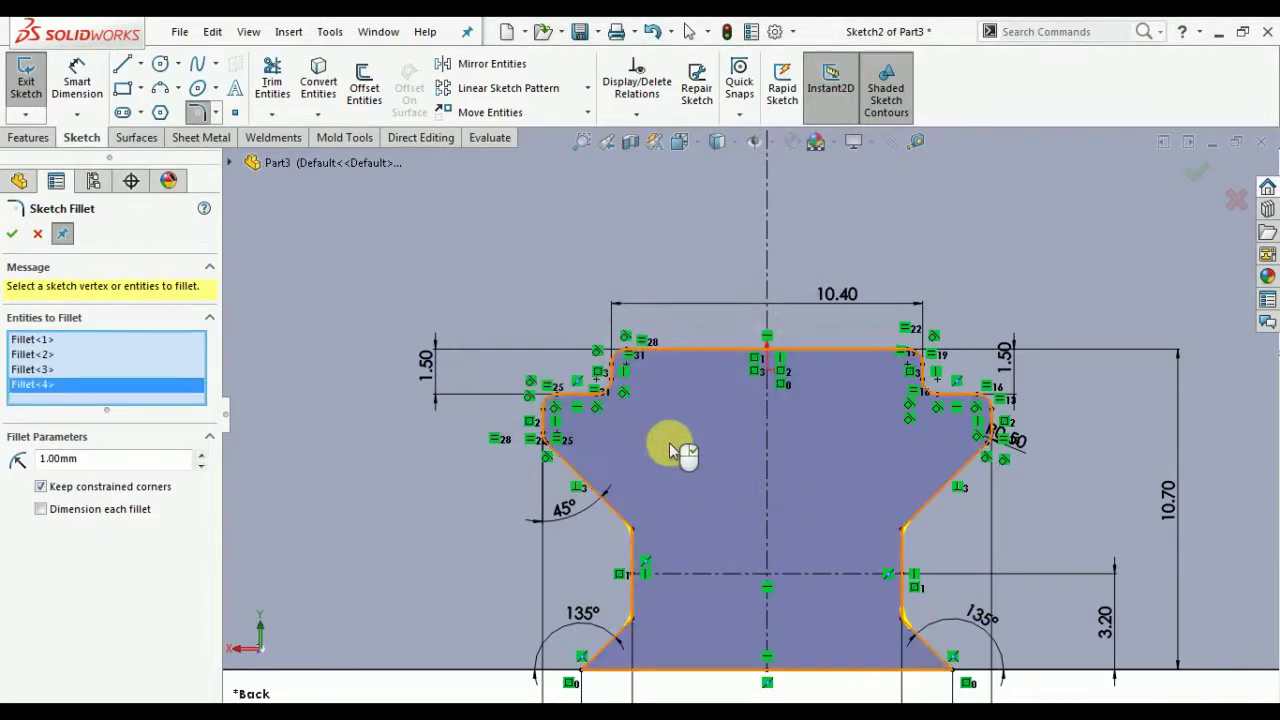
pyautogui.scroll(2, 670, 445)
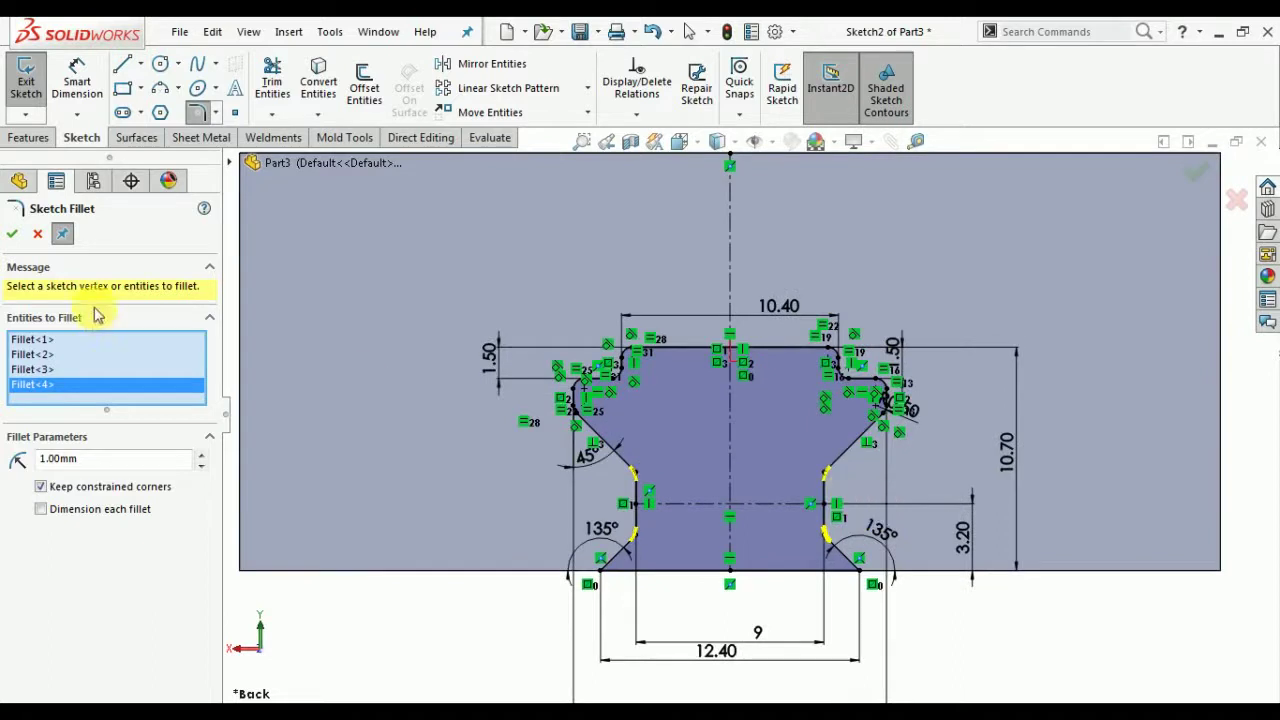
pyautogui.click(10, 243)
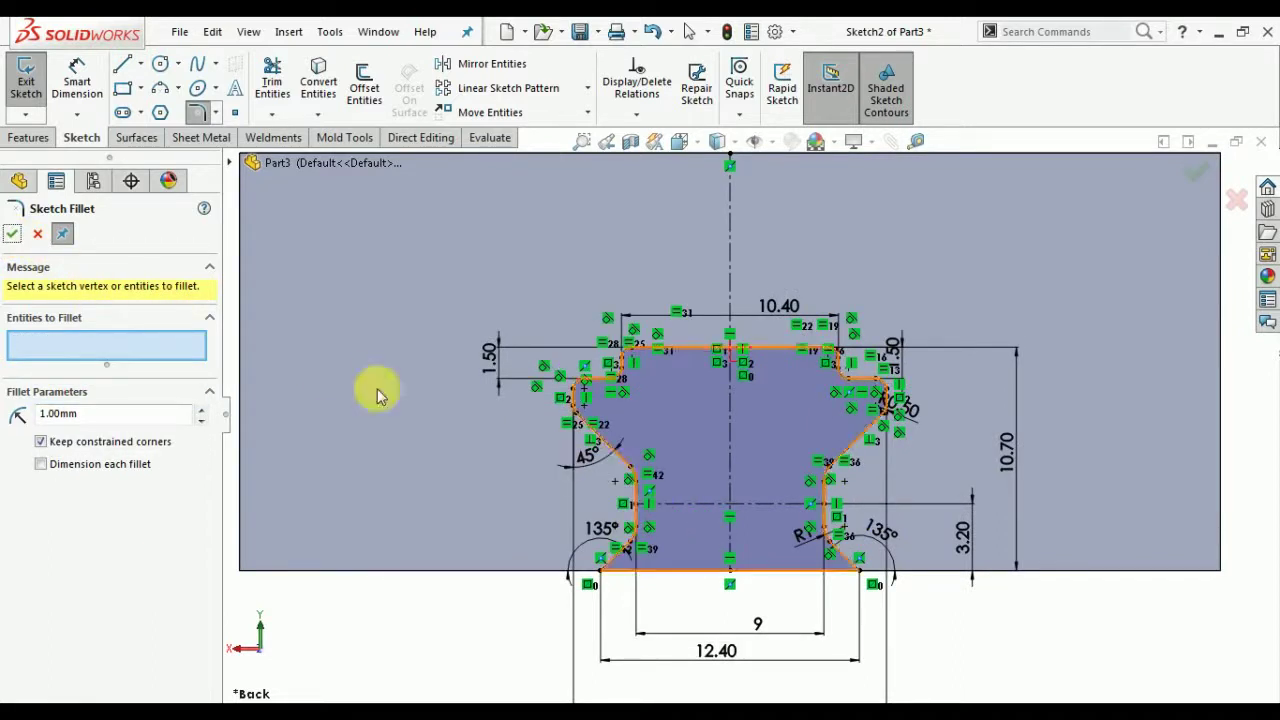
pyautogui.click(44, 142)
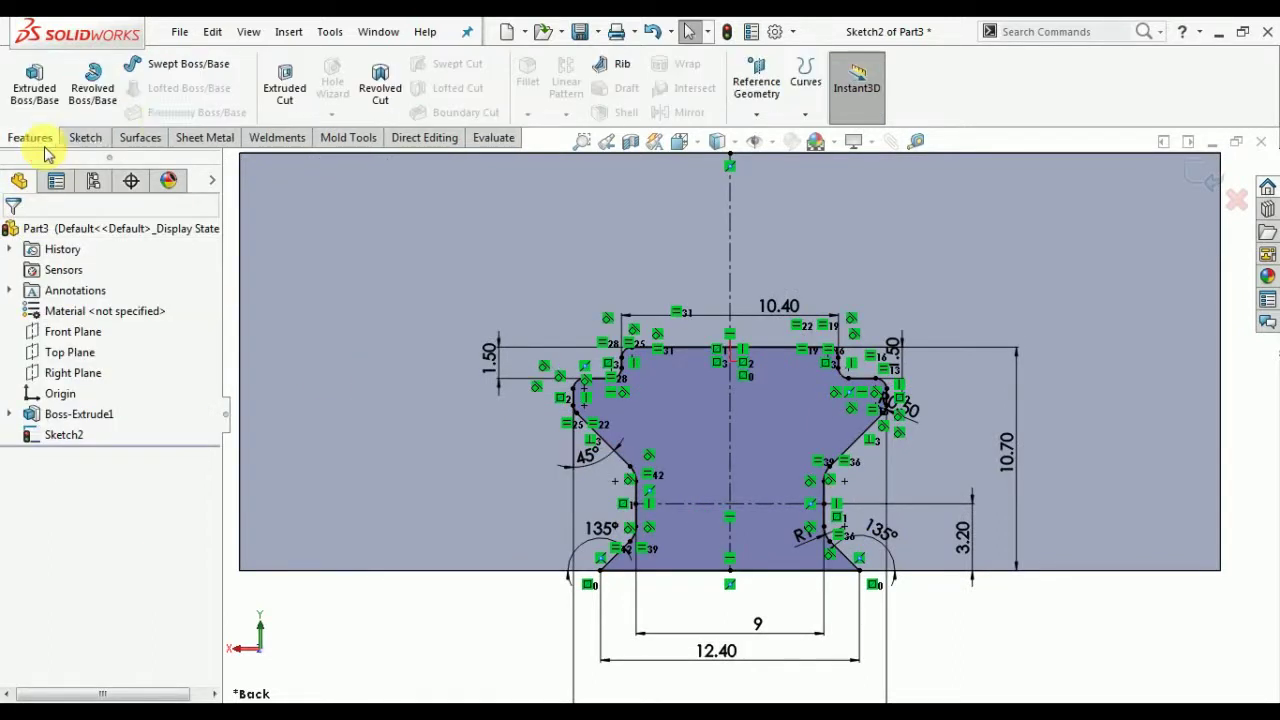
# Step: Cut the rail-shaped profile through the whole block with an Extruded Cut set to Through All
pyautogui.click(300, 108)
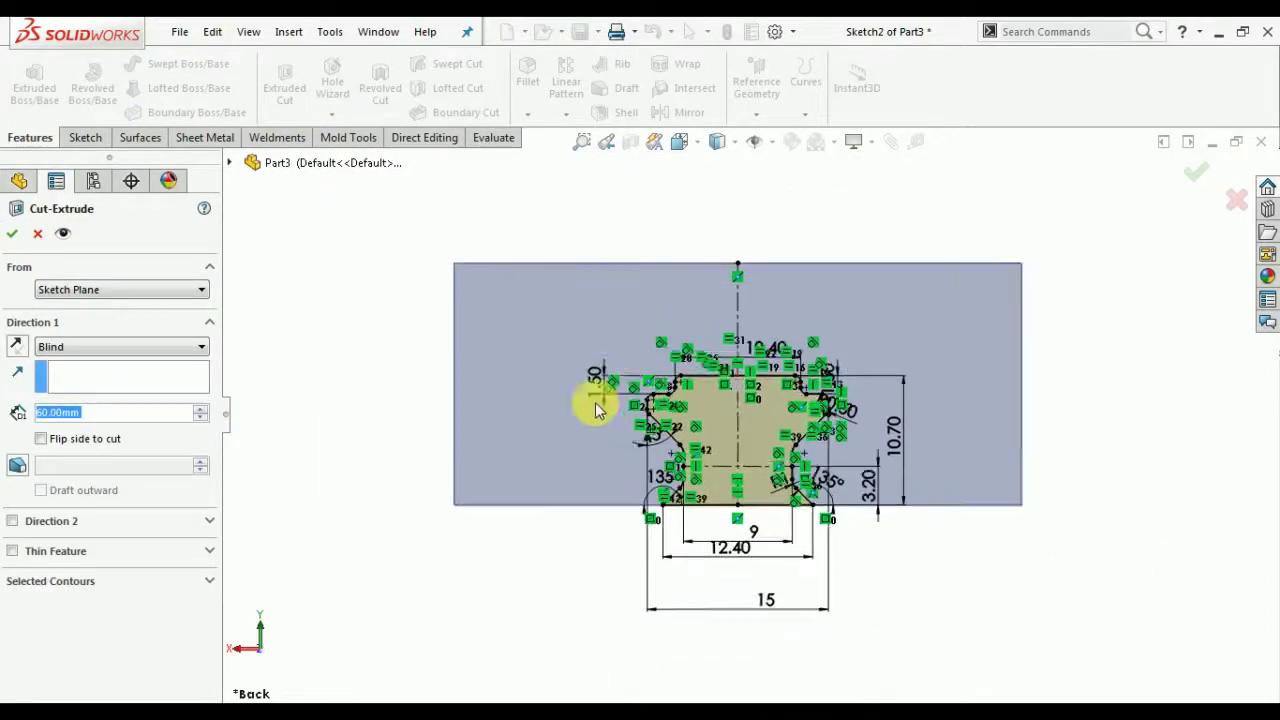
pyautogui.moveTo(705, 430); pyautogui.dragTo(286, 389, button='middle')
pyautogui.click(55, 347)
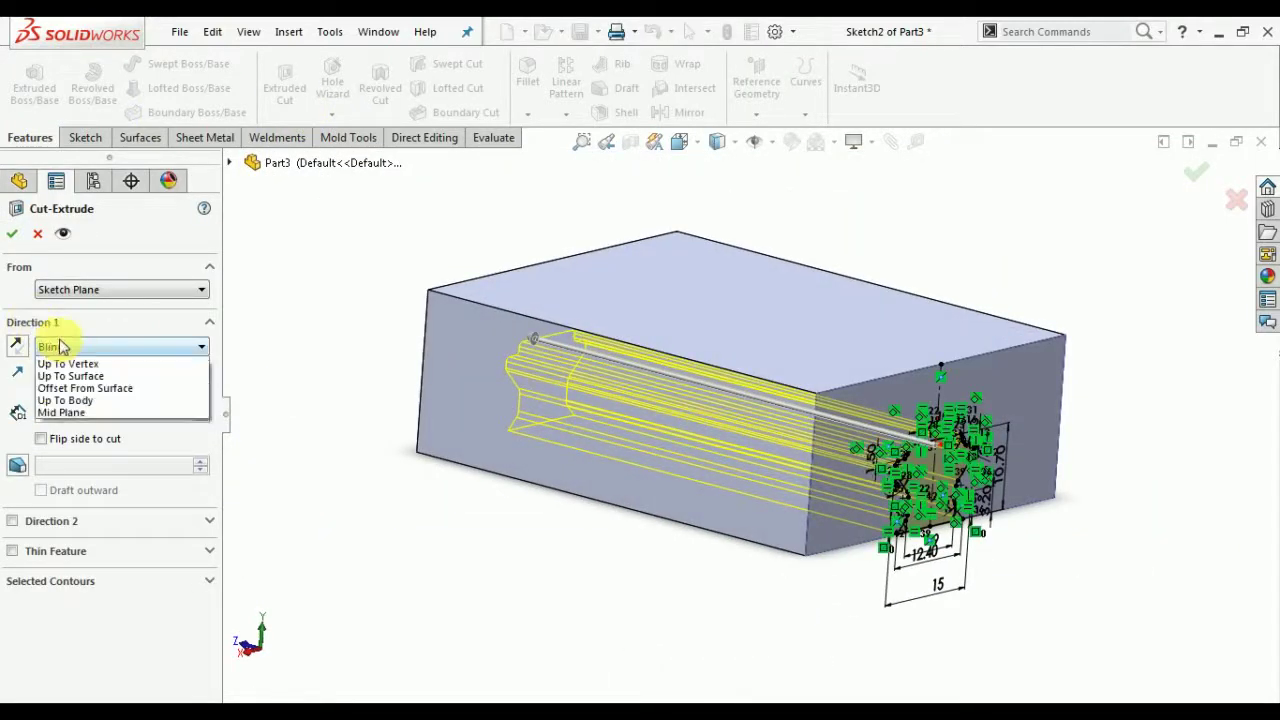
pyautogui.click(86, 381)
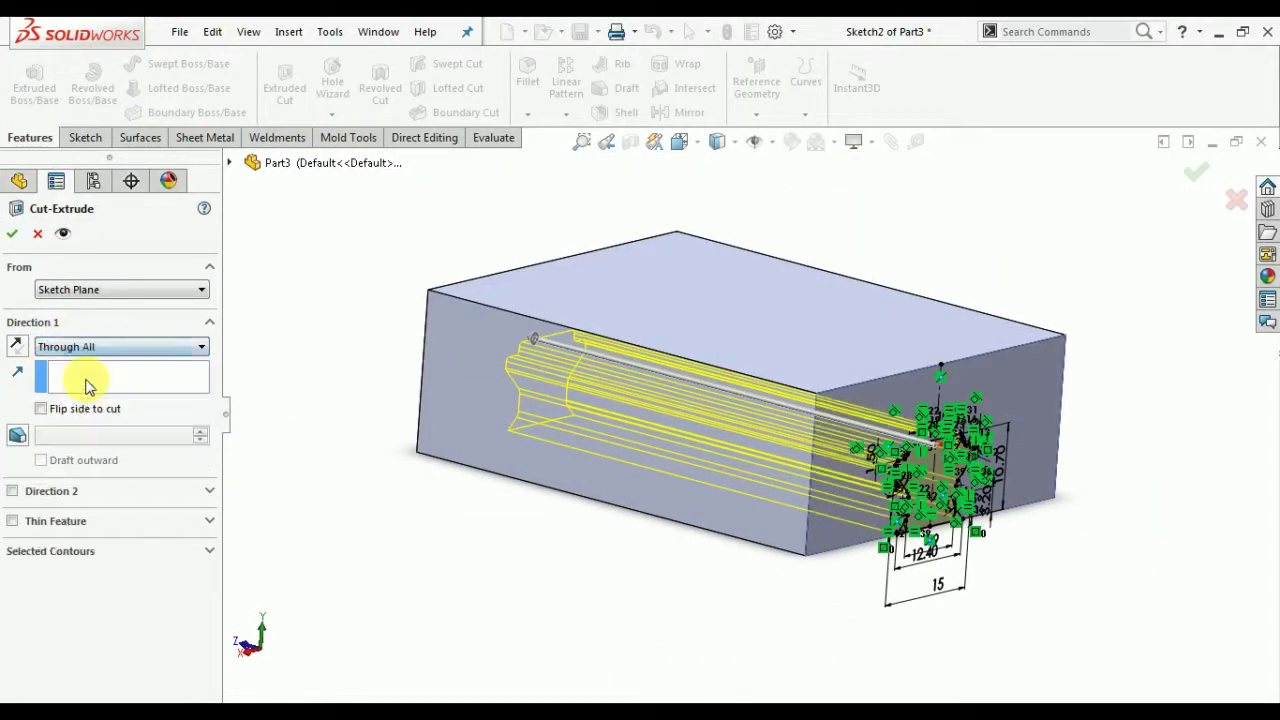
pyautogui.click(13, 234)
# Step: Apply a bright green colour appearance to the entire carriage block part
pyautogui.moveTo(930, 508); pyautogui.dragTo(849, 429, button='middle')
pyautogui.rightClick(890, 388)
pyautogui.click(1050, 258)
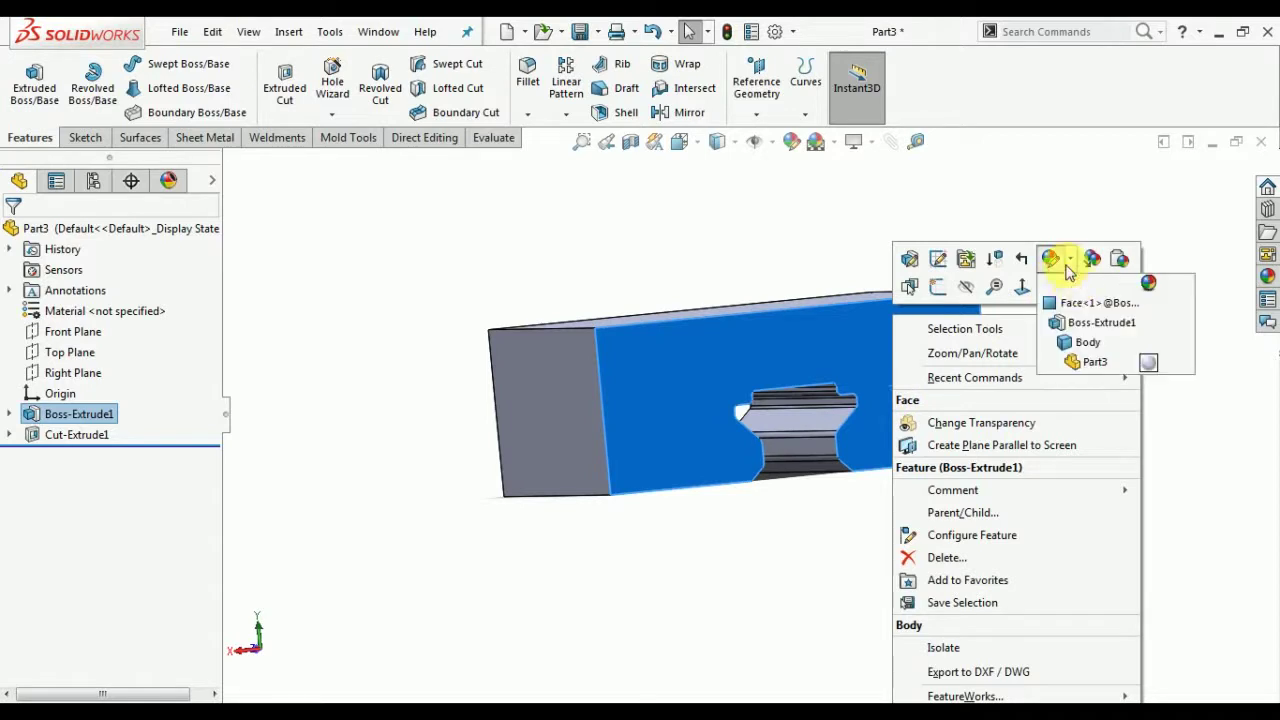
pyautogui.click(1090, 323)
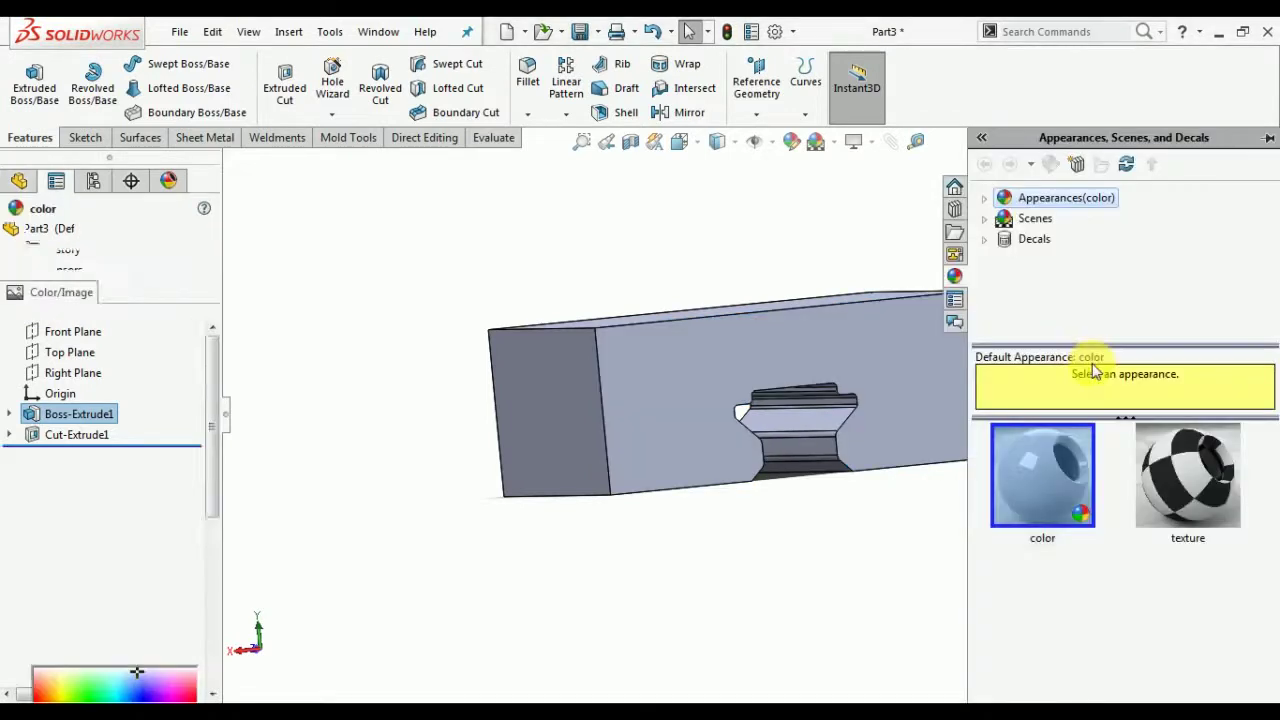
pyautogui.click(98, 620)
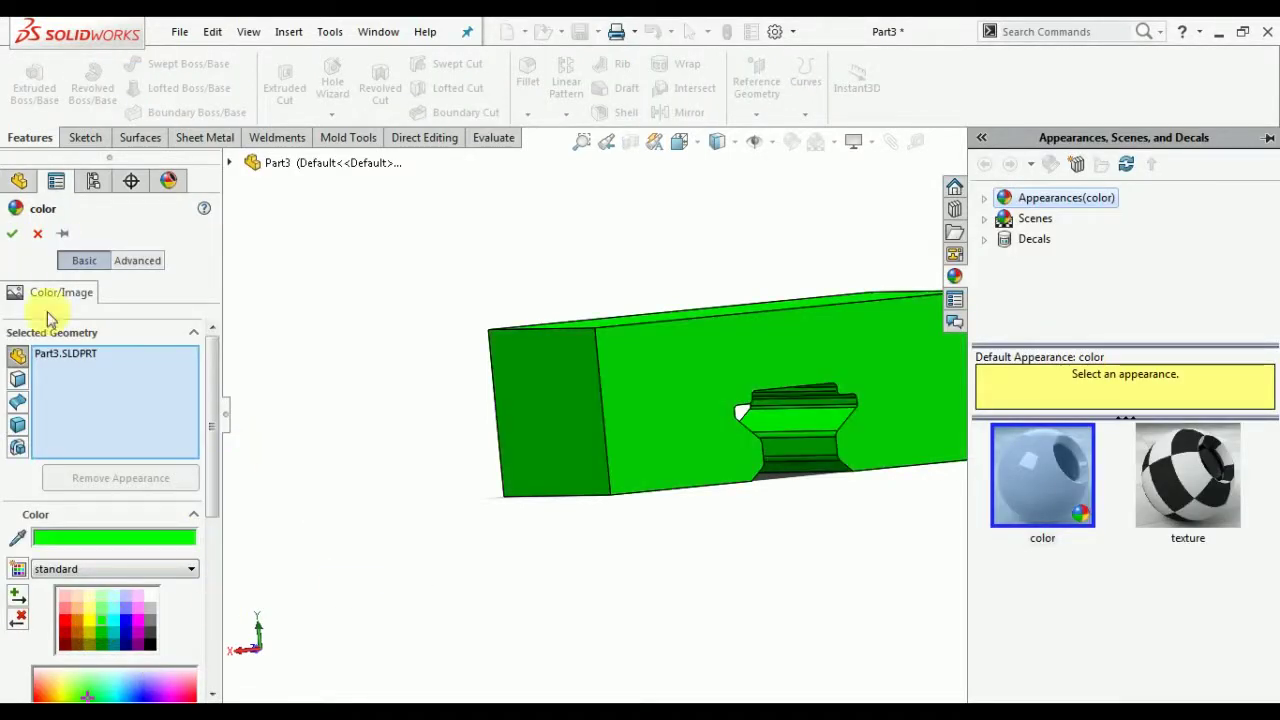
pyautogui.click(12, 236)
pyautogui.moveTo(640, 400); pyautogui.dragTo(960, 400, button='middle')
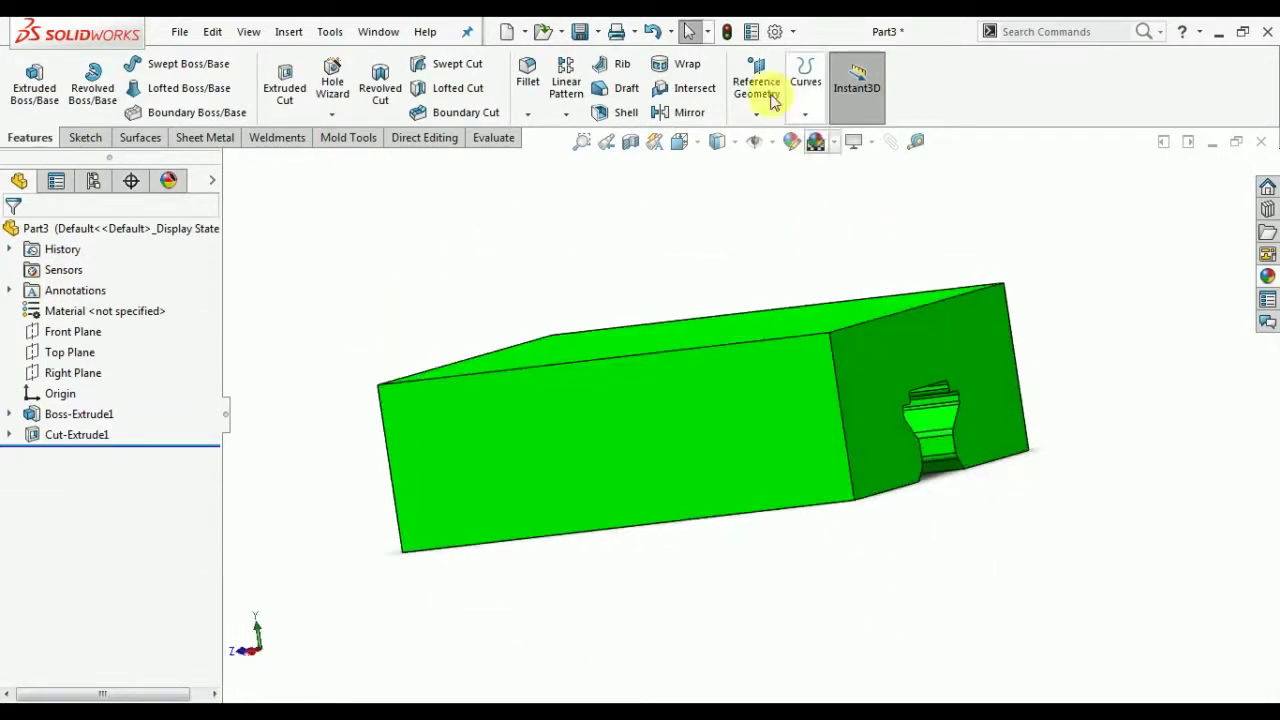
# Step: Save the carriage block part to the Desktop with the file name 2
pyautogui.click(581, 36)
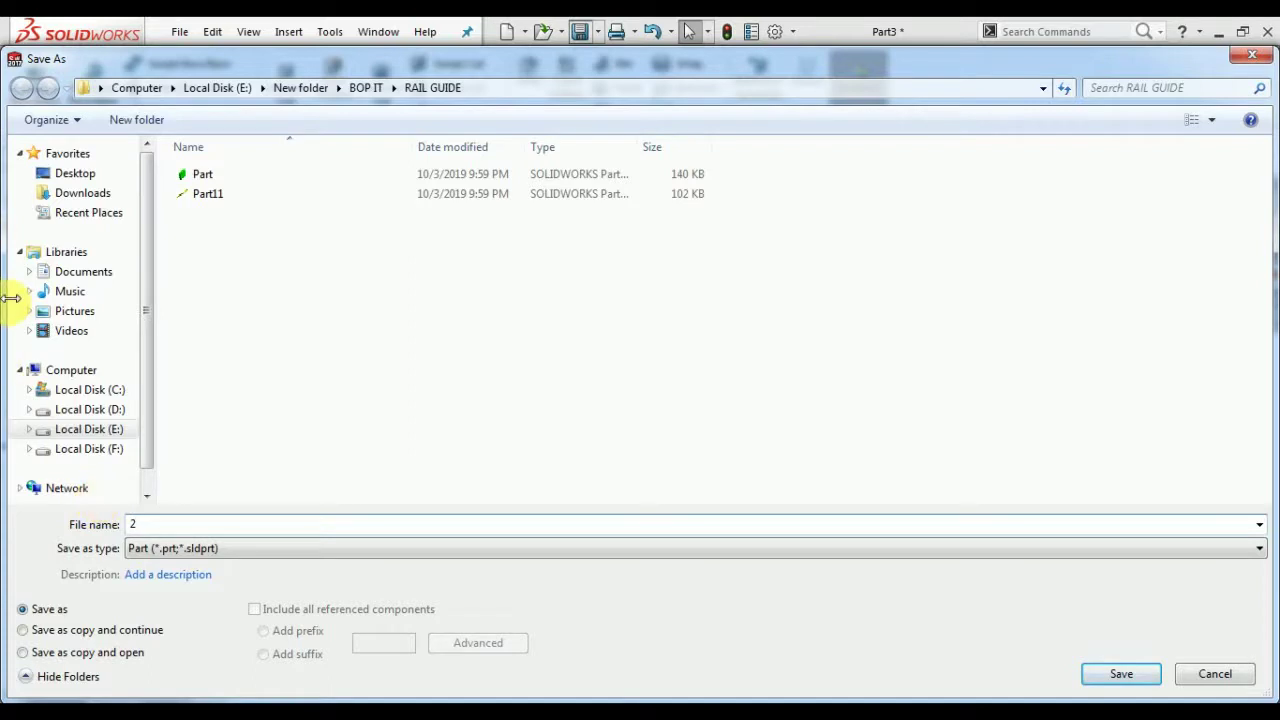
pyautogui.click(88, 214)
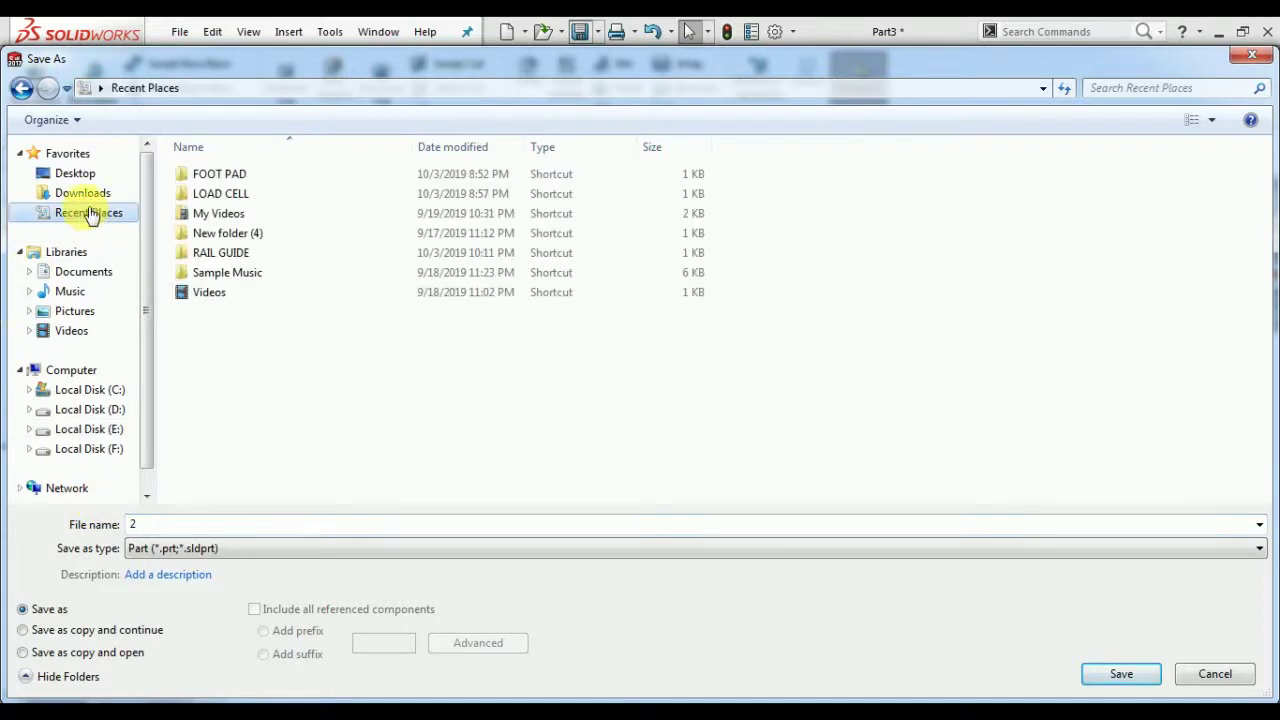
pyautogui.click(78, 174)
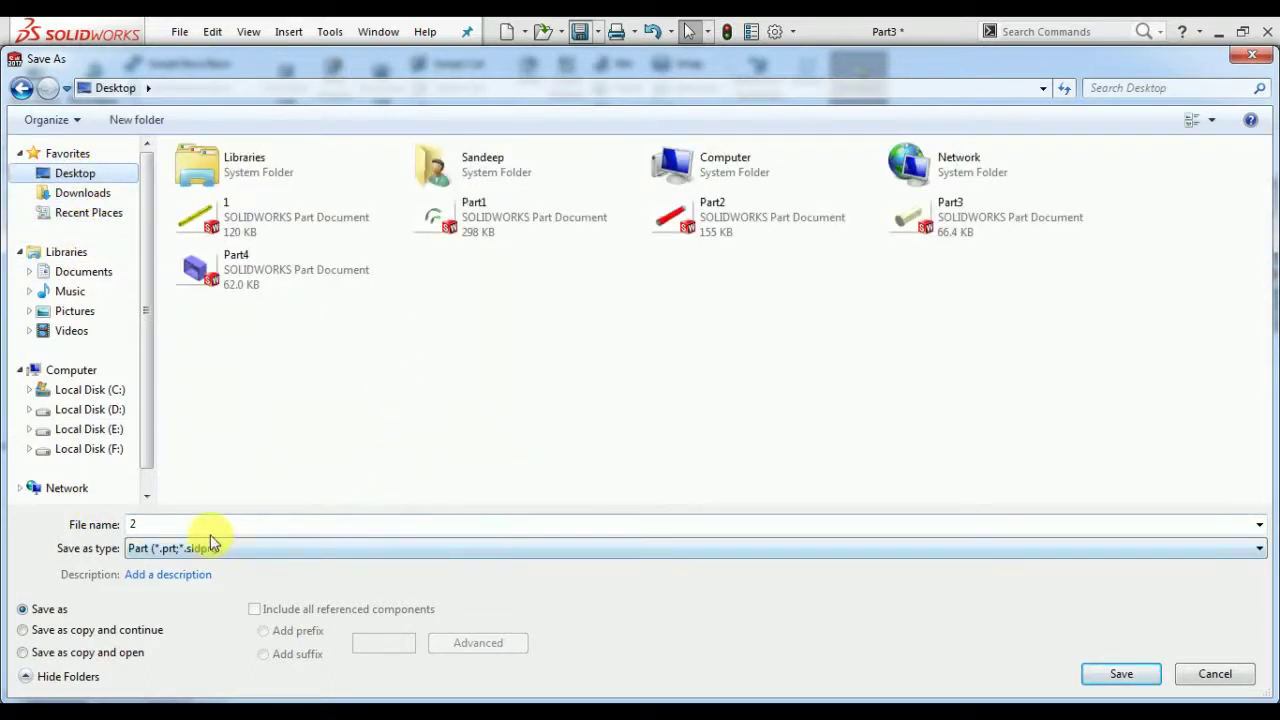
pyautogui.click(1112, 673)
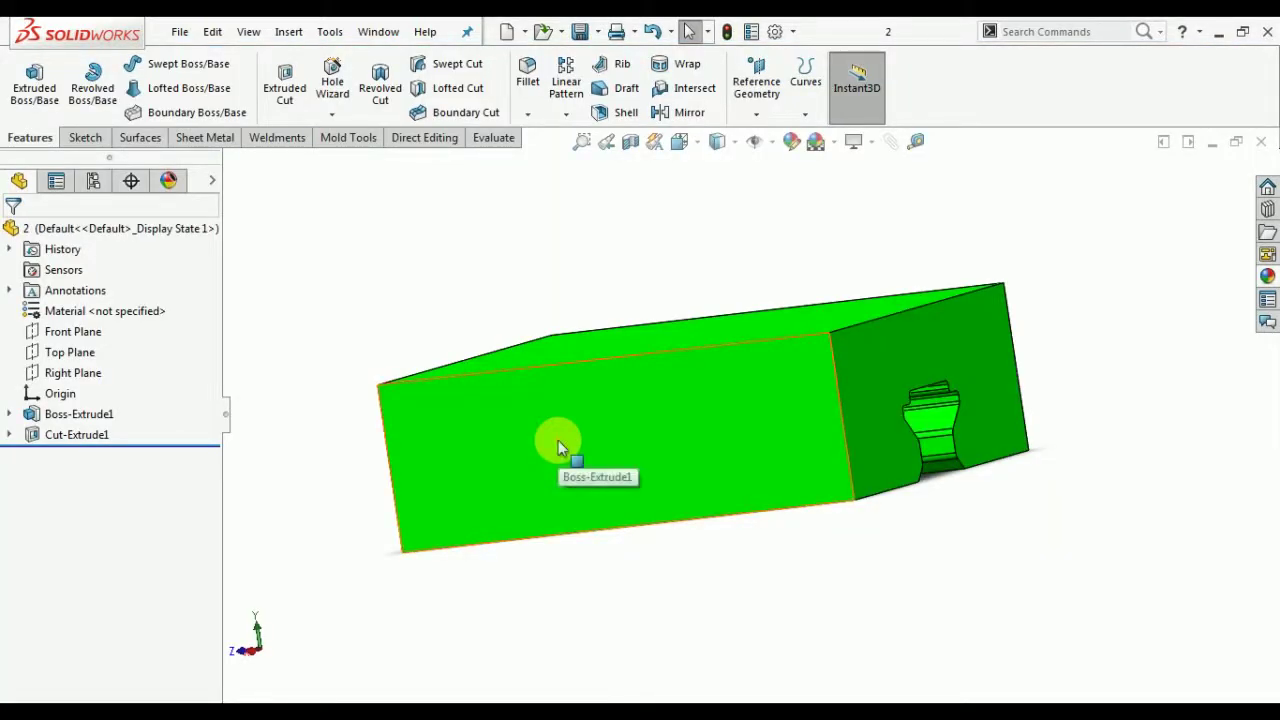
# Step: Create a new assembly and insert parts 1 and 2, placing the green block beside the yellow rail
pyautogui.click(506, 36)
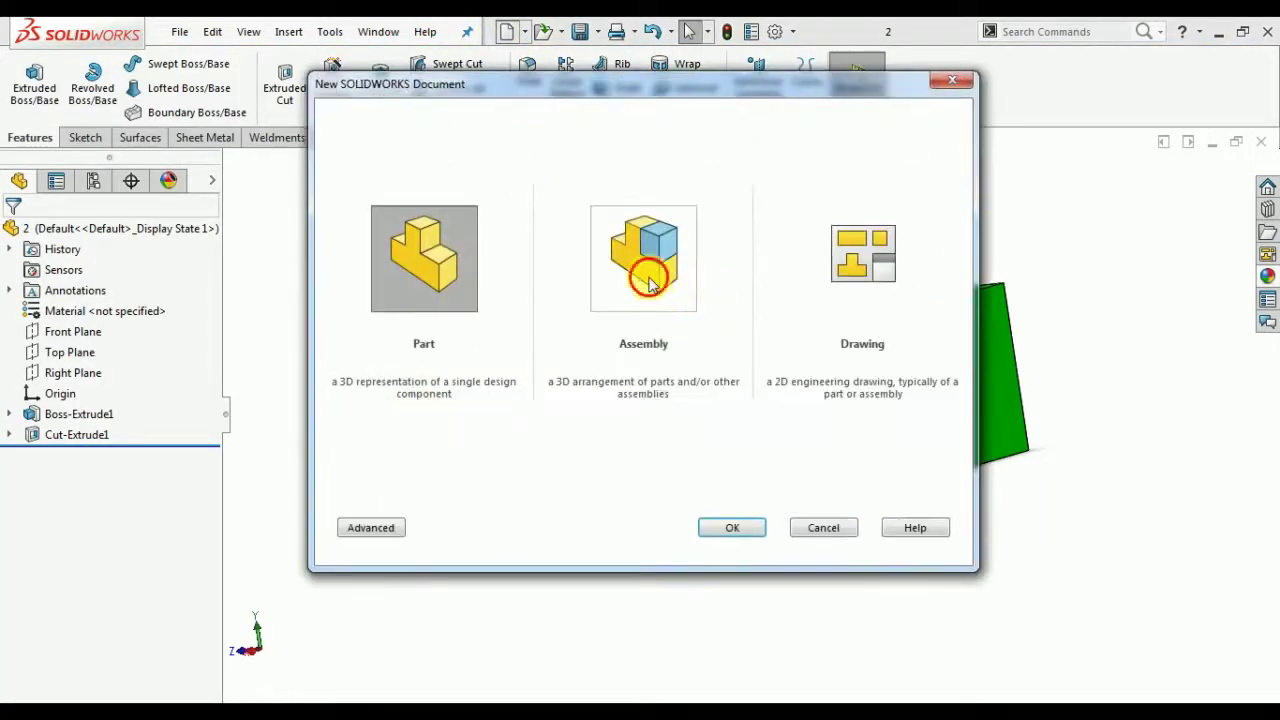
pyautogui.click(643, 275)
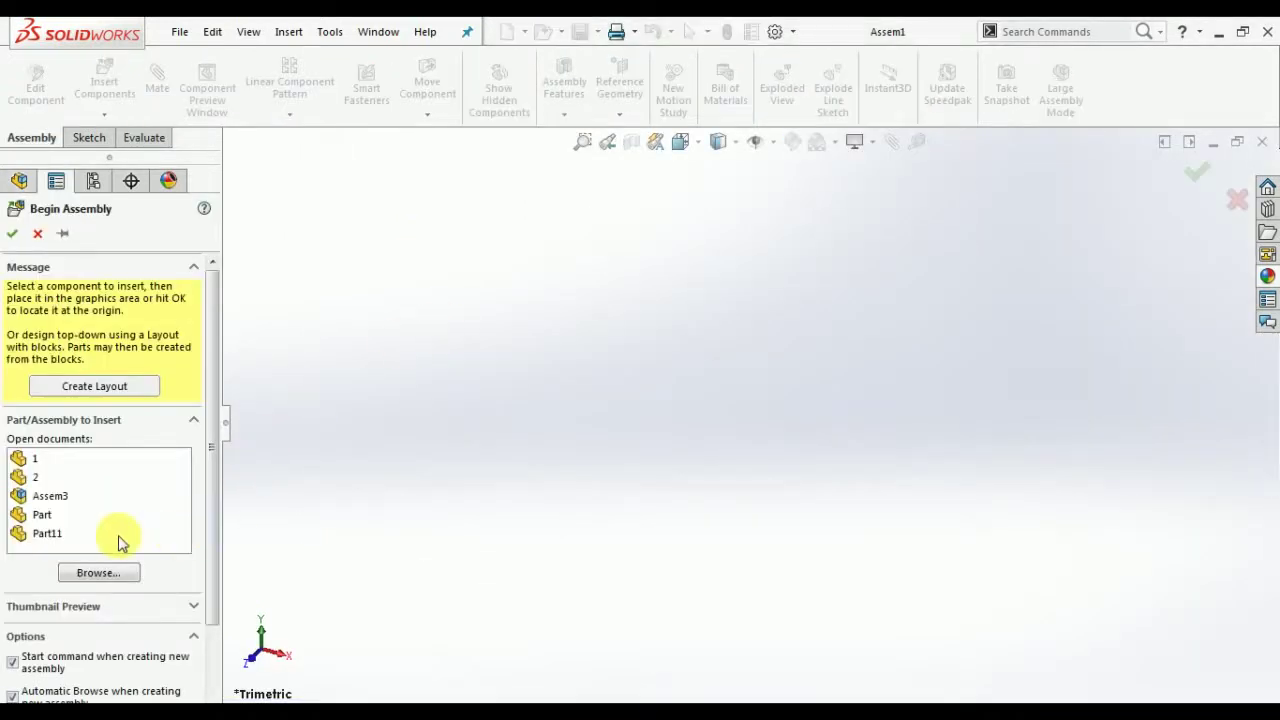
pyautogui.click(50, 462)
pyautogui.keyDown('ctrl'); pyautogui.click(77, 479); pyautogui.keyUp('ctrl')
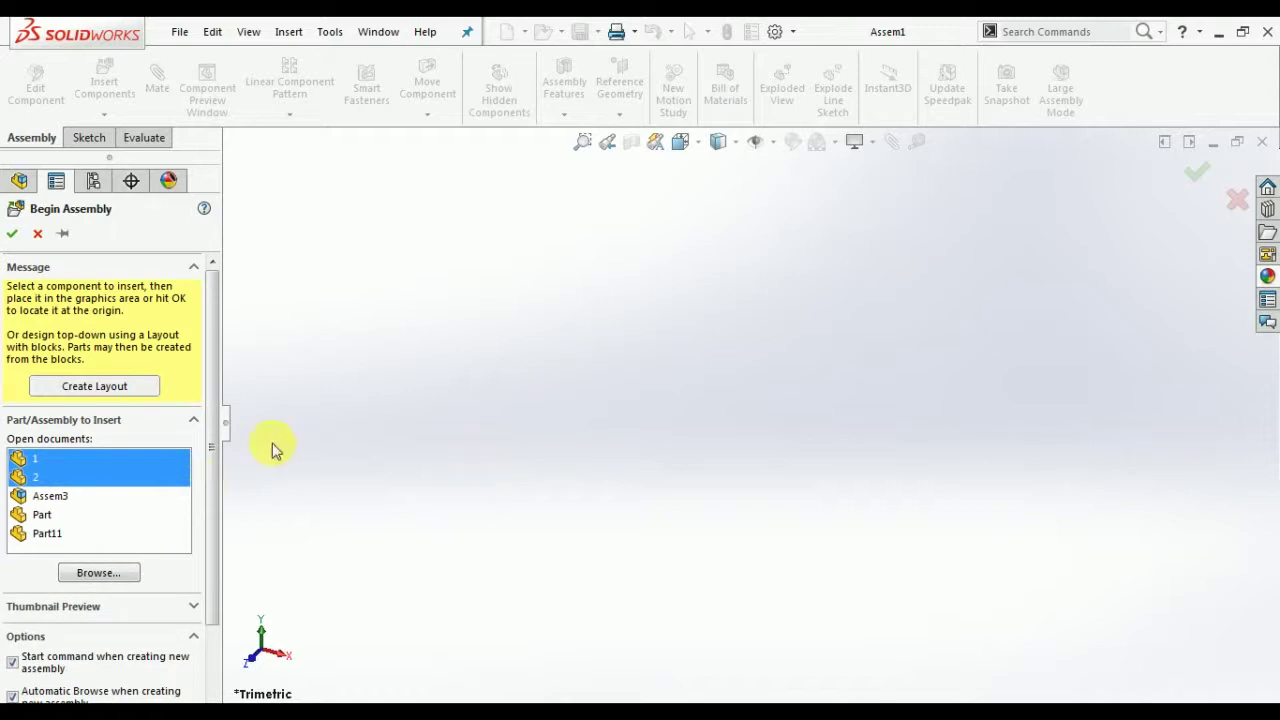
pyautogui.click(457, 449)
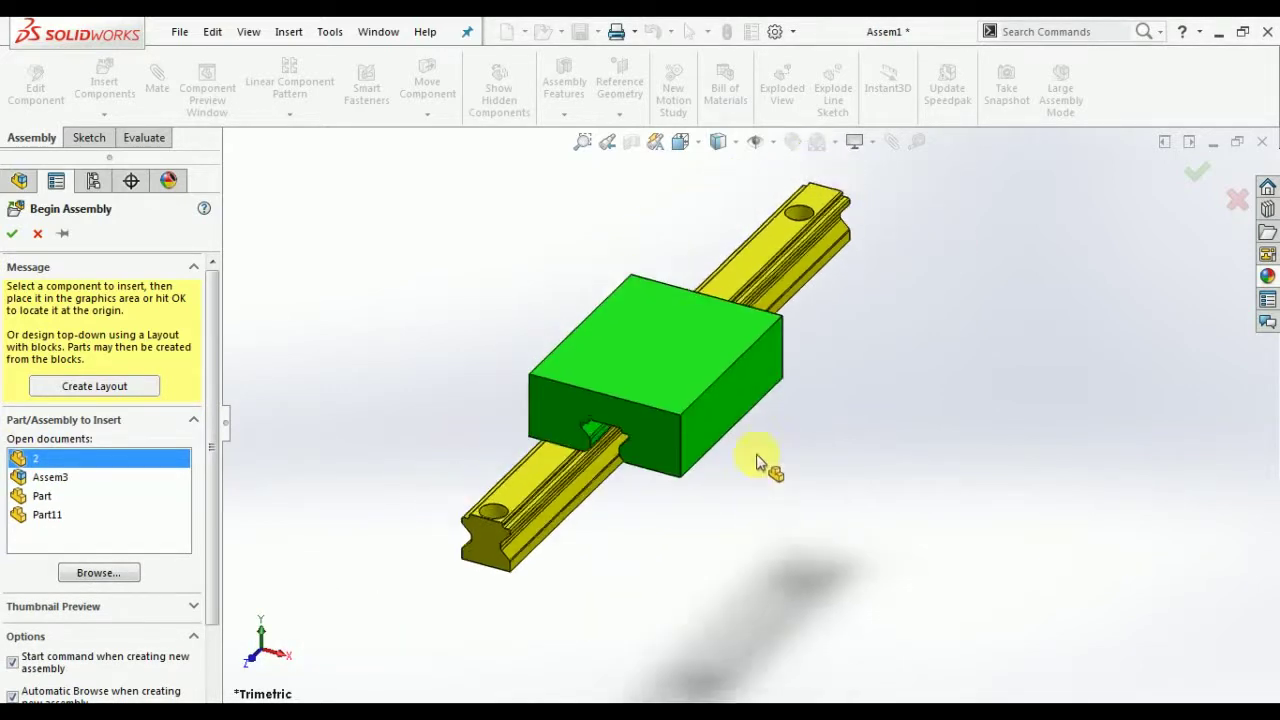
pyautogui.scroll(4, 770, 455)
pyautogui.click(796, 415)
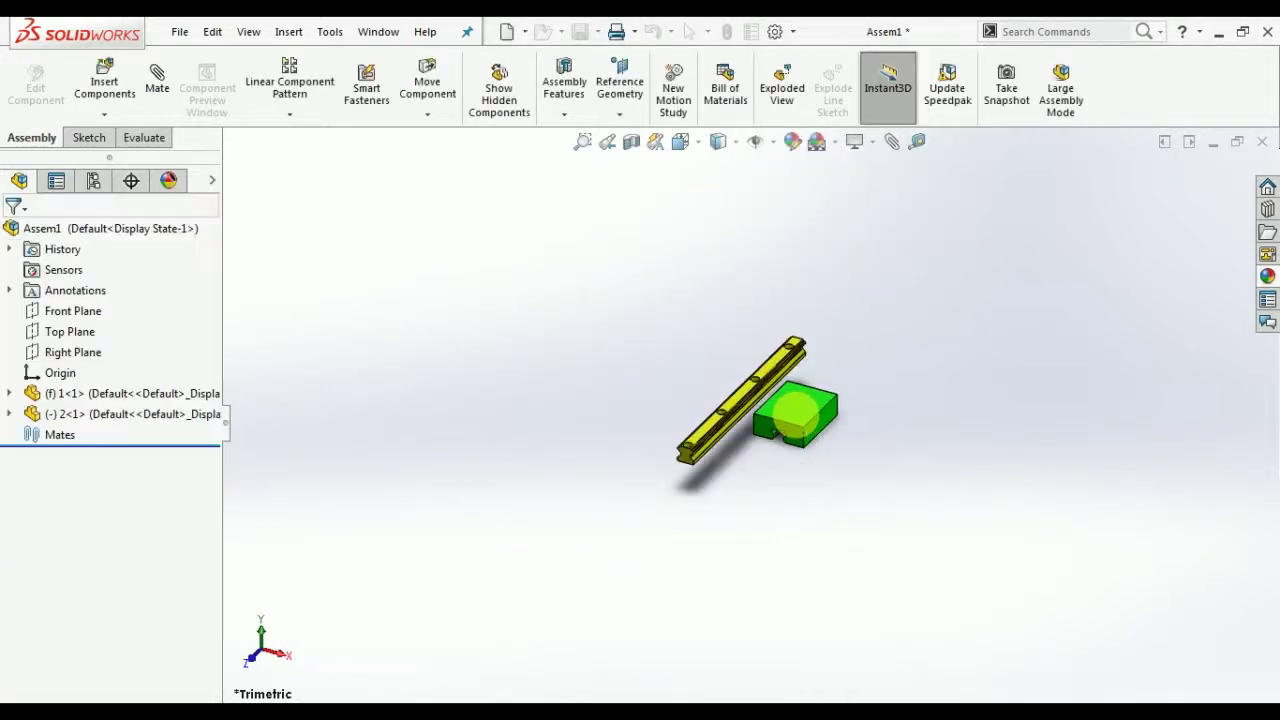
# Step: Centre the block on the rail with a Width mate between the block's two outer side faces and the rail's two lower side faces
pyautogui.scroll(-6, 796, 415)
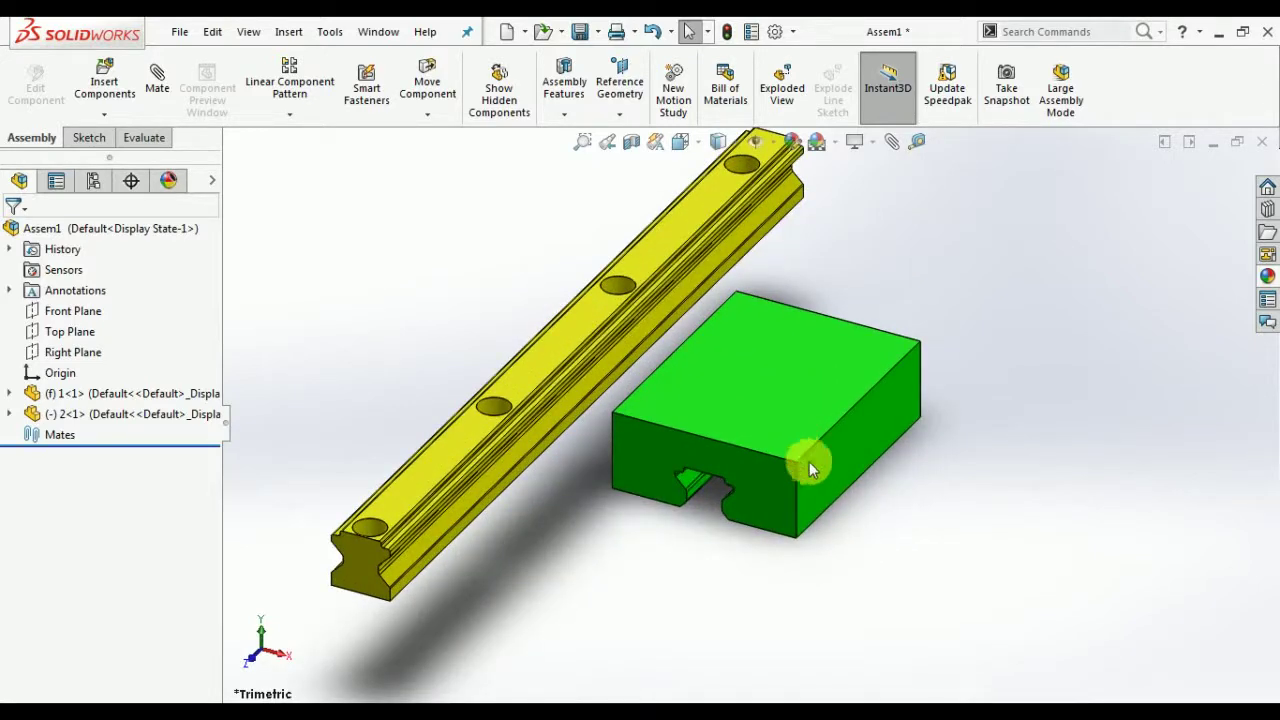
pyautogui.click(811, 469)
pyautogui.moveTo(651, 429)
pyautogui.mouseDown(button='middle')
pyautogui.moveTo(654, 380)
pyautogui.moveTo(623, 389)
pyautogui.moveTo(677, 400)
pyautogui.moveTo(686, 414)
pyautogui.moveTo(663, 425)
pyautogui.mouseUp(button='middle')
pyautogui.scroll(-3, 633, 405)
pyautogui.keyDown('ctrl'); pyautogui.click(633, 405); pyautogui.keyUp('ctrl')
pyautogui.click(663, 425)
pyautogui.keyDown('ctrl'); pyautogui.click(588, 490); pyautogui.keyUp('ctrl')
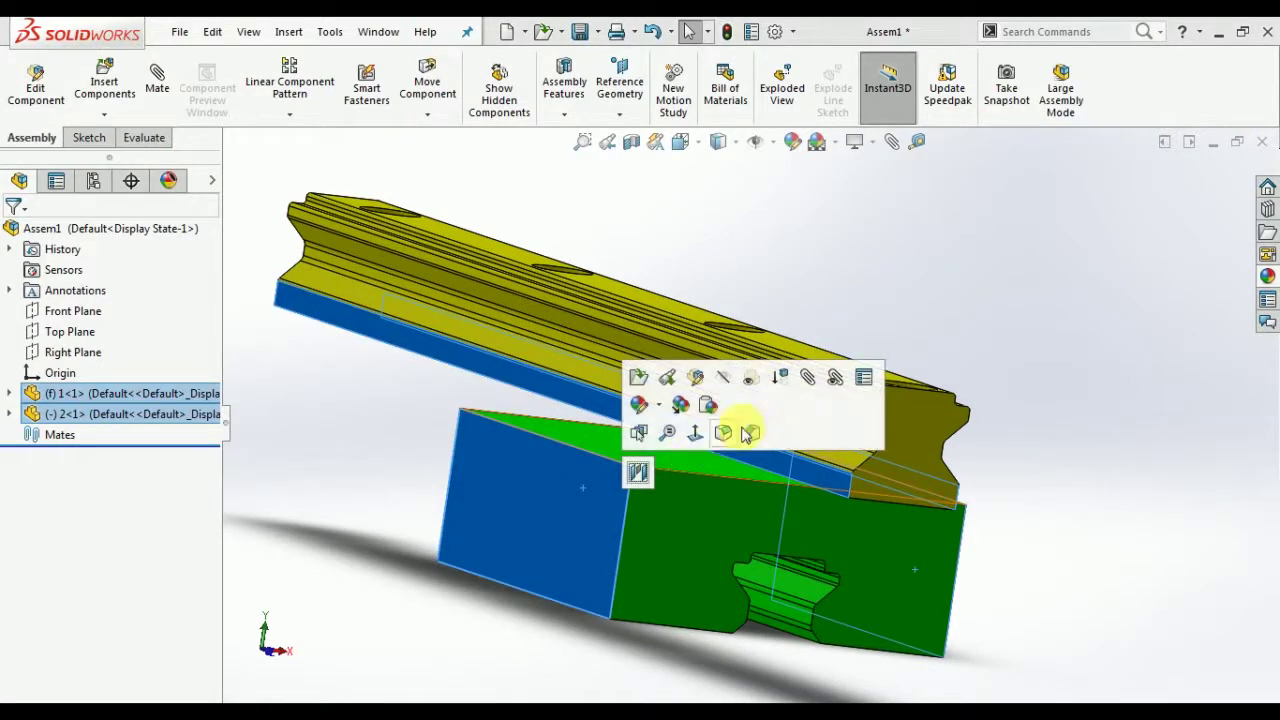
pyautogui.click(893, 143)
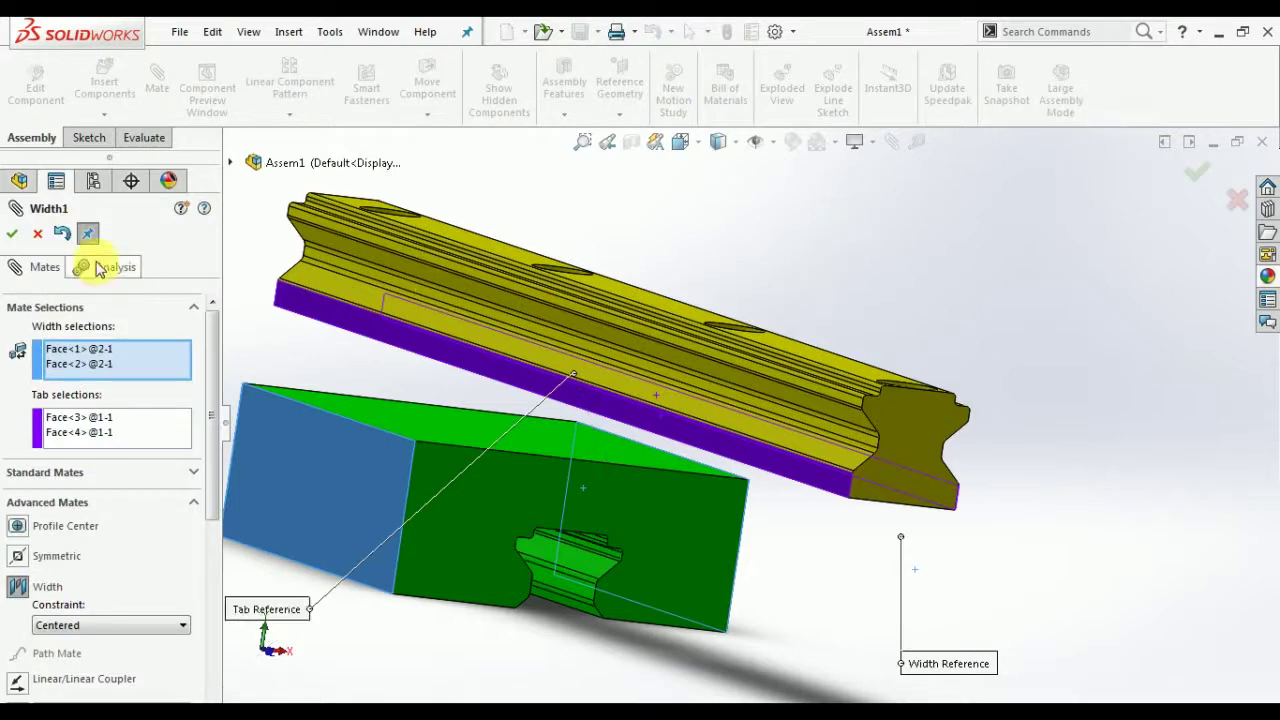
pyautogui.click(13, 236)
pyautogui.click(13, 236)
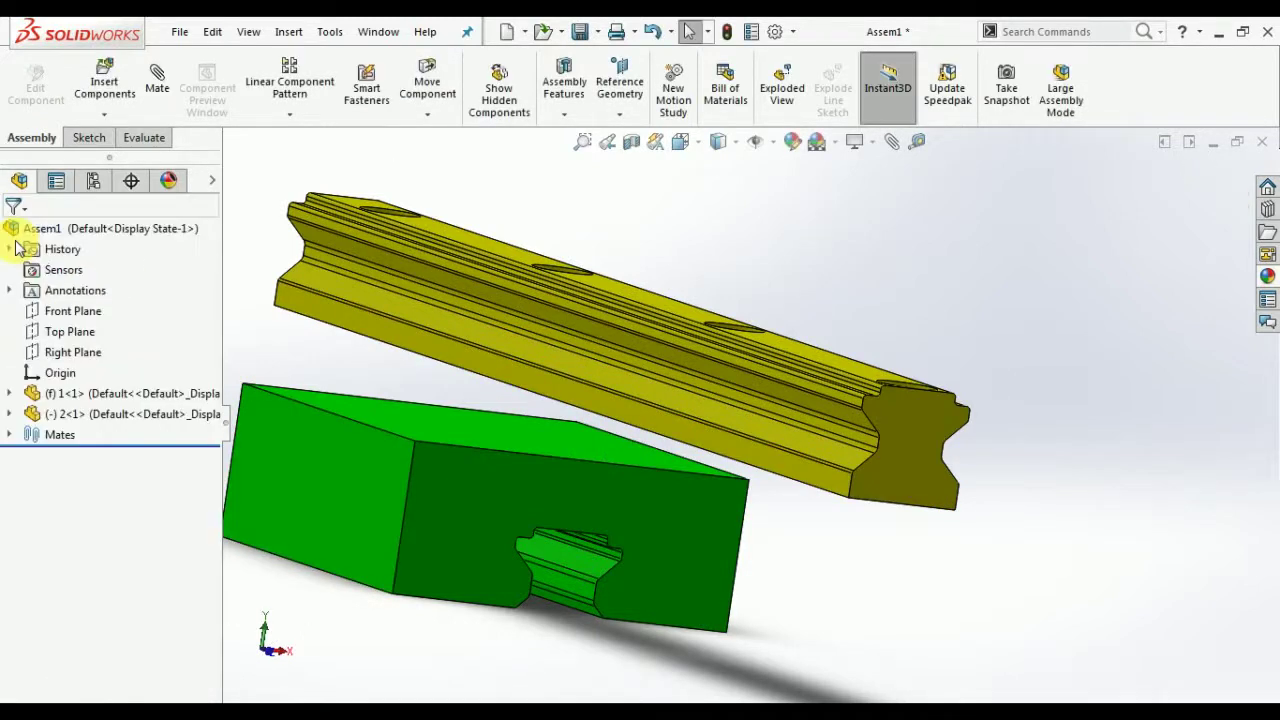
# Step: Seat the block on the rail with a Coincident mate between the channel's ceiling face and the rail's top face
pyautogui.moveTo(476, 578); pyautogui.dragTo(577, 583, button='middle')
pyautogui.click(577, 583)
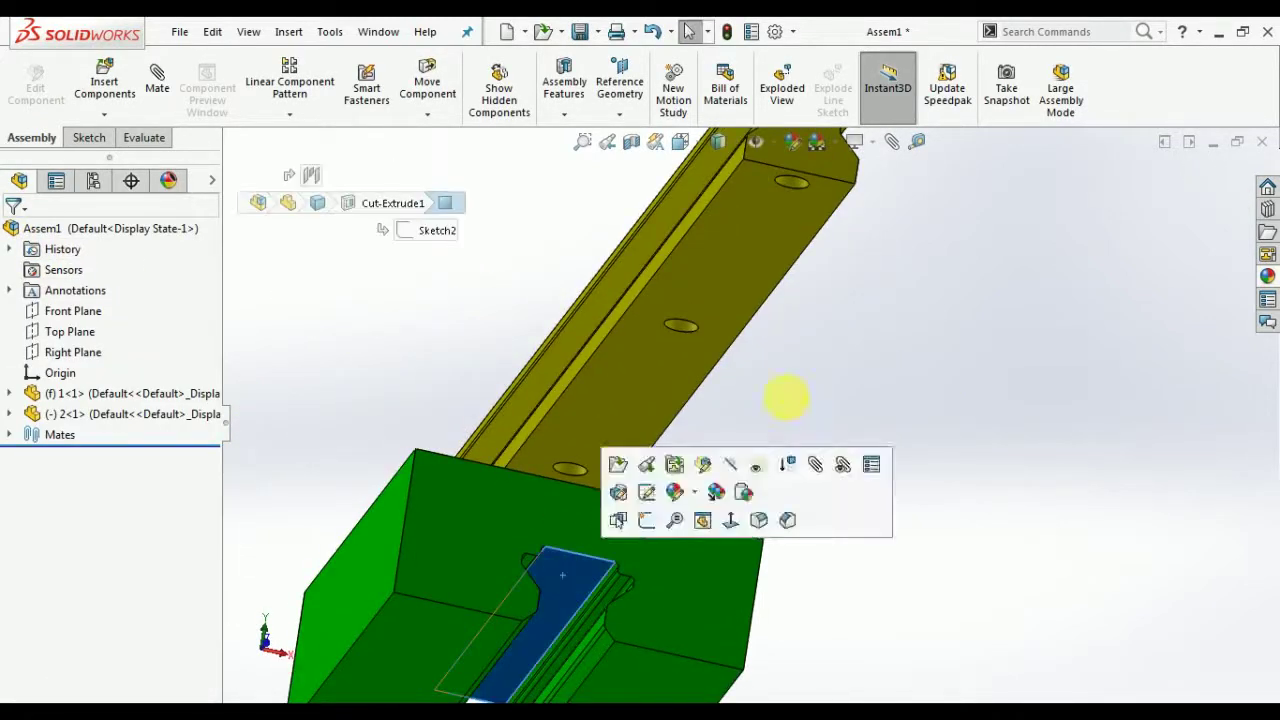
pyautogui.press('m')
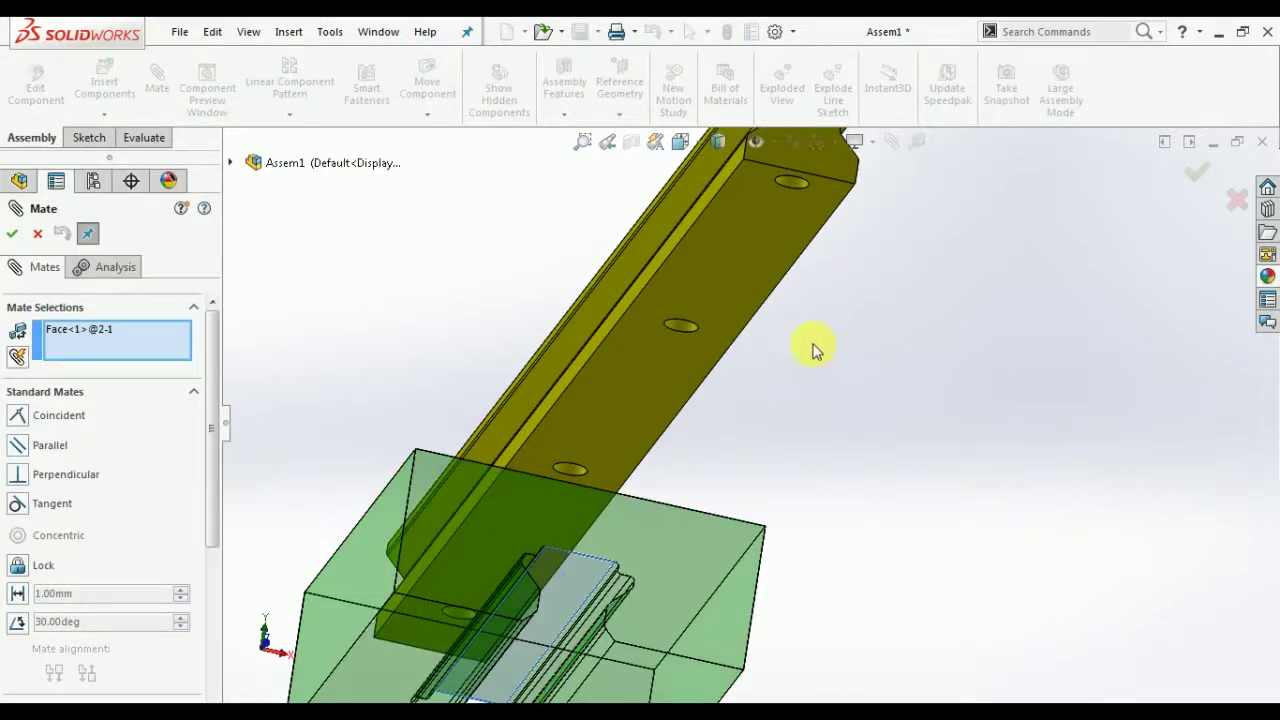
pyautogui.scroll(-3, 812, 343)
pyautogui.moveTo(811, 337); pyautogui.dragTo(845, 590, button='middle')
pyautogui.click(822, 570)
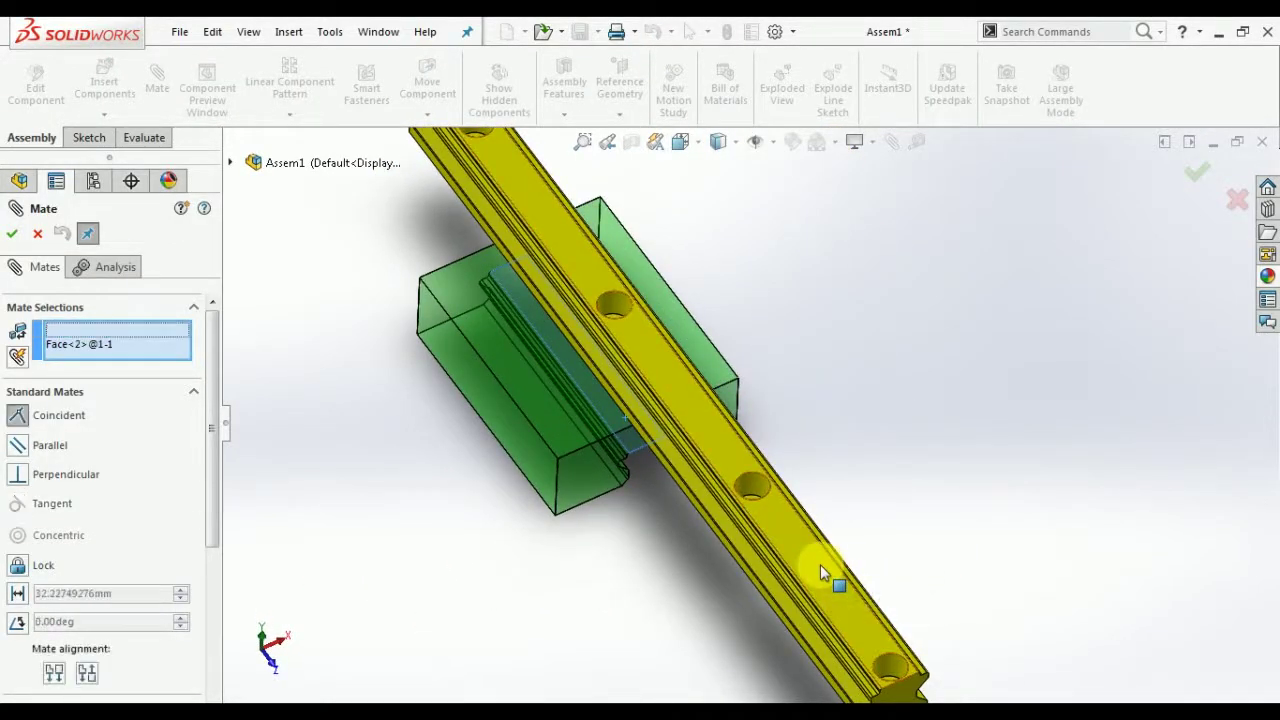
pyautogui.click(1031, 596)
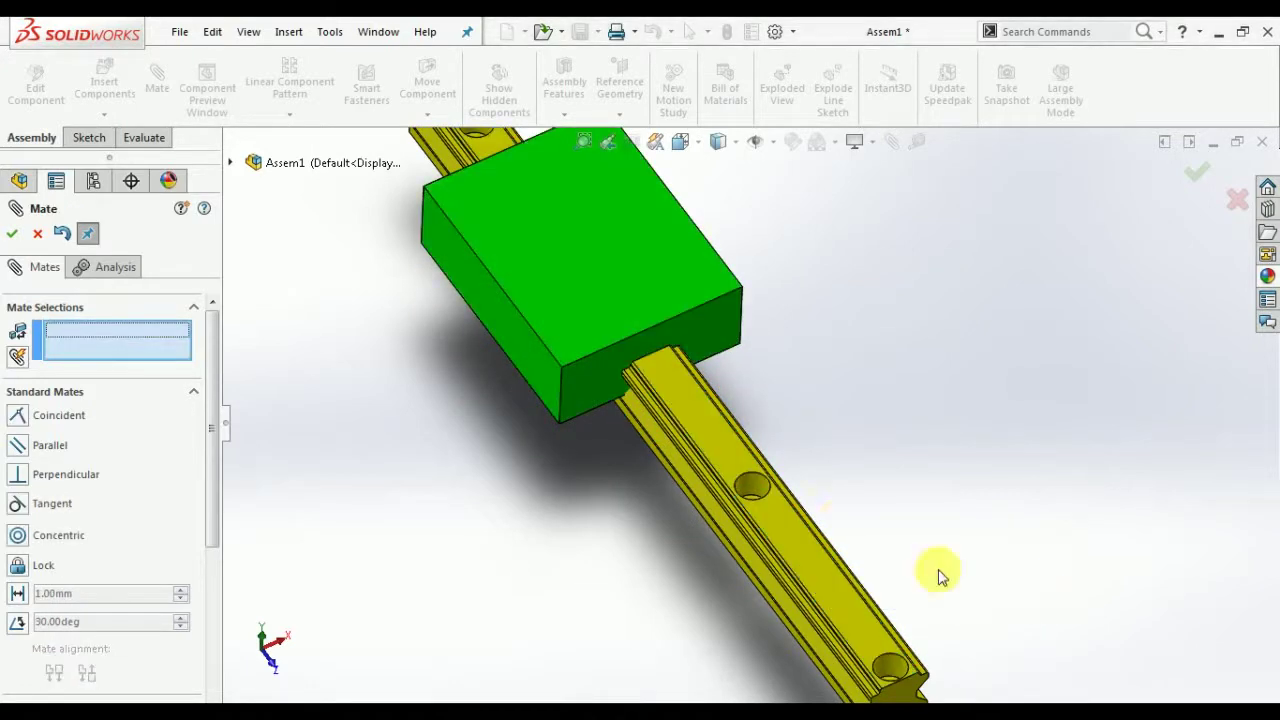
pyautogui.moveTo(937, 574); pyautogui.dragTo(629, 514, button='middle')
pyautogui.scroll(3, 629, 491)
pyautogui.click(12, 233)
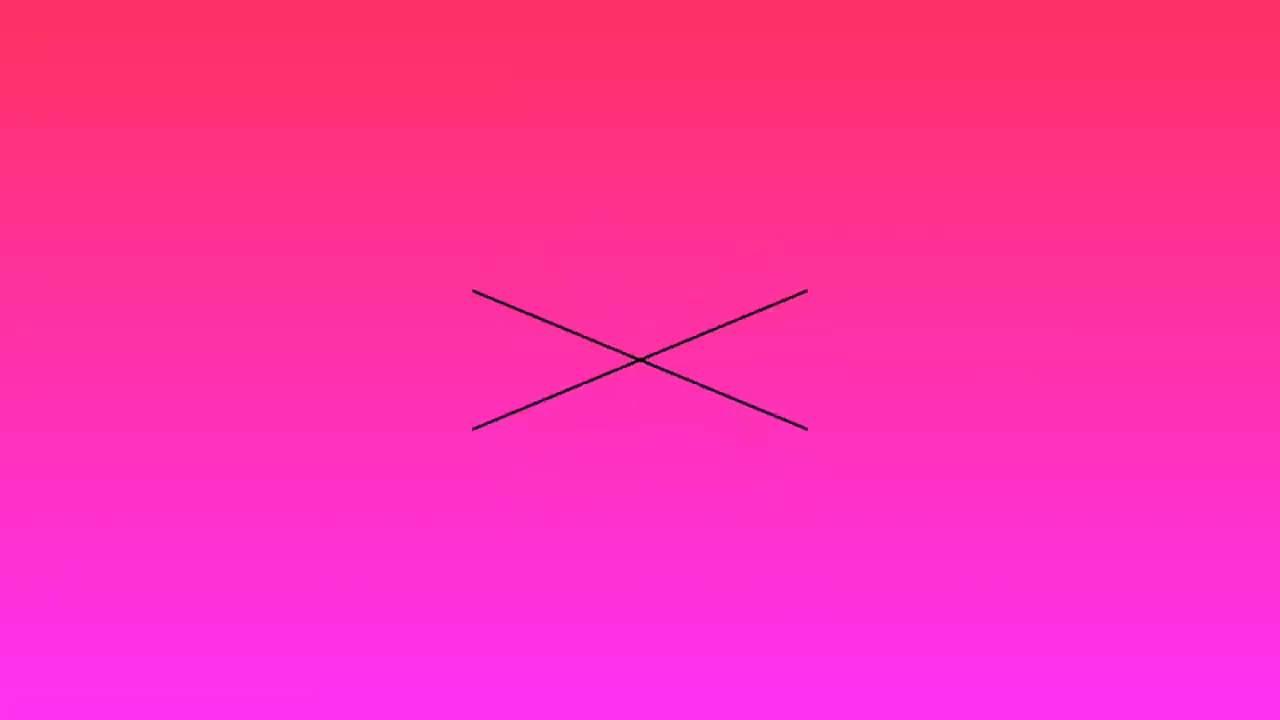